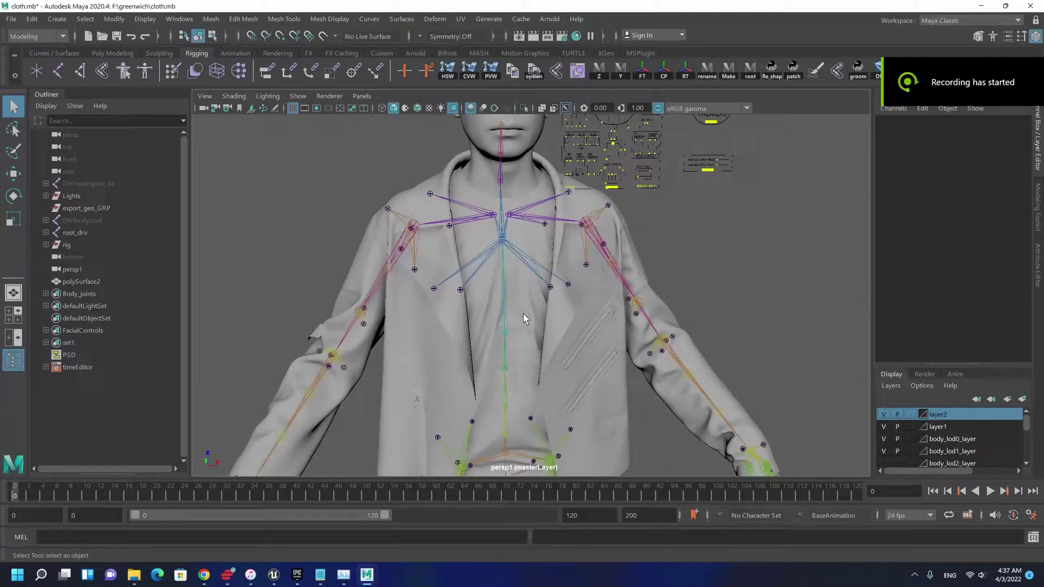
# Try rotating the left upper arm joint, and undo the rotation.
pyautogui.scroll(5, 524, 320)
pyautogui.keyDown('alt'); pyautogui.moveTo(613, 310); pyautogui.dragTo(596, 305); pyautogui.keyUp('alt')
pyautogui.click(572, 343)
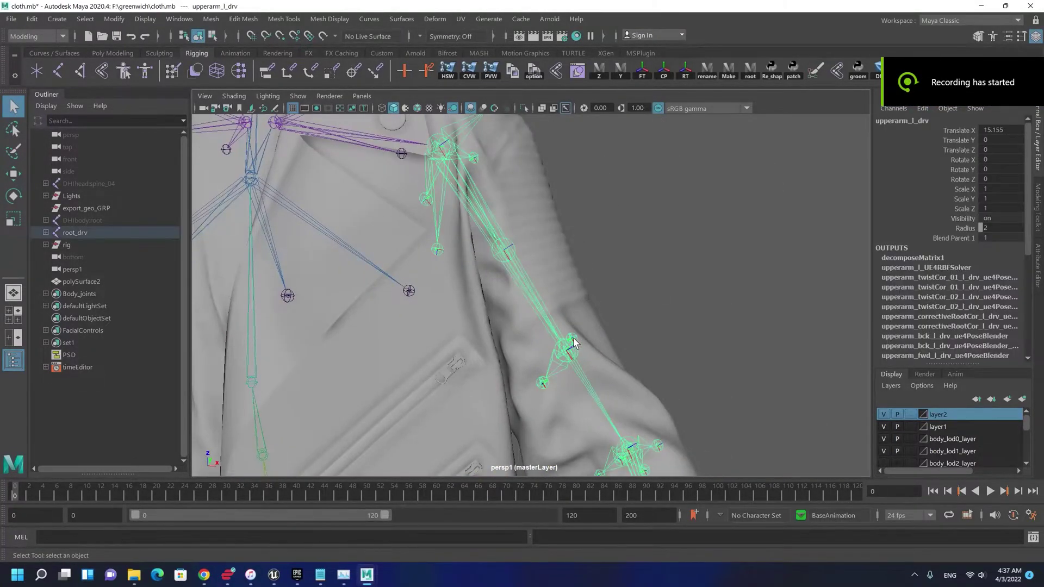
pyautogui.keyDown('alt'); pyautogui.moveTo(572, 345); pyautogui.dragTo(489, 300, button='right'); pyautogui.keyUp('alt')
pyautogui.keyDown('alt'); pyautogui.moveTo(489, 301); pyautogui.dragTo(553, 358, button='middle'); pyautogui.keyUp('alt')
pyautogui.press('e')
pyautogui.moveTo(592, 285)
pyautogui.mouseDown()
pyautogui.moveTo(571, 216)
pyautogui.moveTo(593, 281)
pyautogui.mouseUp()
pyautogui.hotkey('ctrl', 'z')
pyautogui.keyDown('alt'); pyautogui.moveTo(584, 332); pyautogui.dragTo(567, 267, button='middle'); pyautogui.keyUp('alt')
pyautogui.scroll(2, 567, 267)
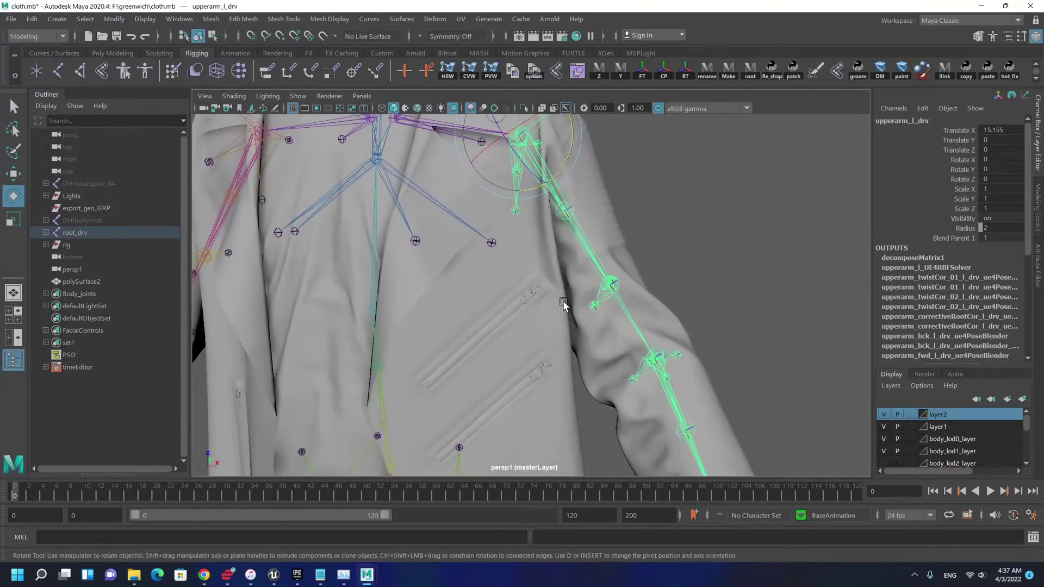
# Examine the jacket and trousers mesh around the driver joints, from the shoulders and sleeves down to the hips.
pyautogui.click(450, 259)
pyautogui.scroll(4, 460, 310)
pyautogui.scroll(-5, 489, 299)
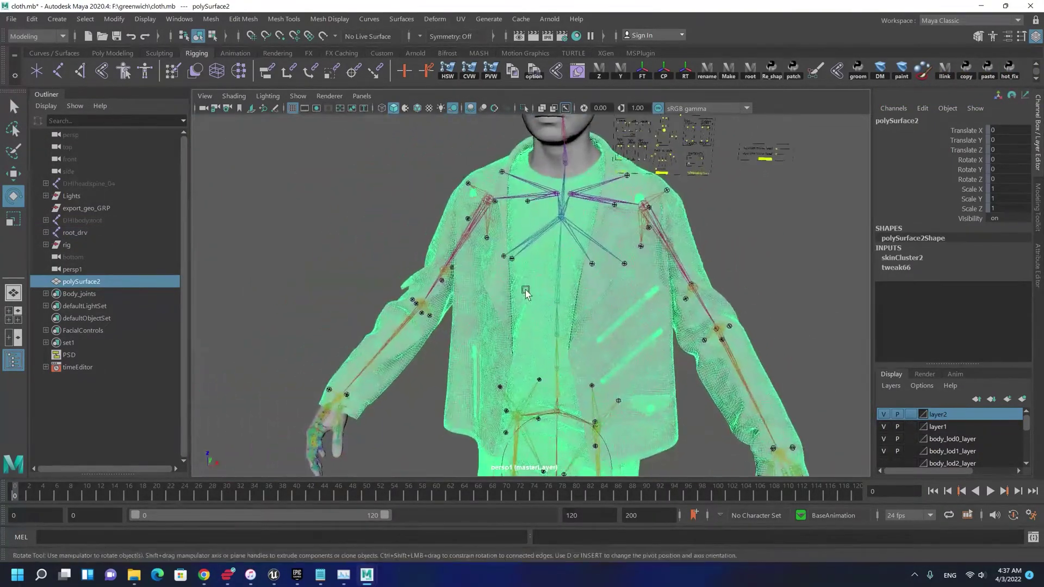
pyautogui.scroll(5, 539, 299)
pyautogui.scroll(-5, 540, 297)
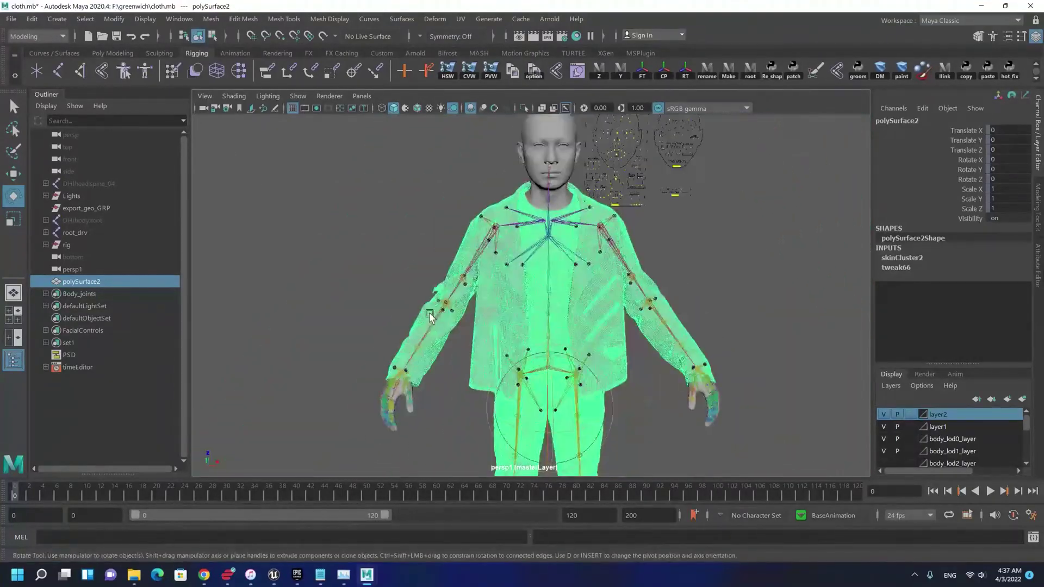
pyautogui.scroll(5, 454, 433)
pyautogui.scroll(6, 418, 385)
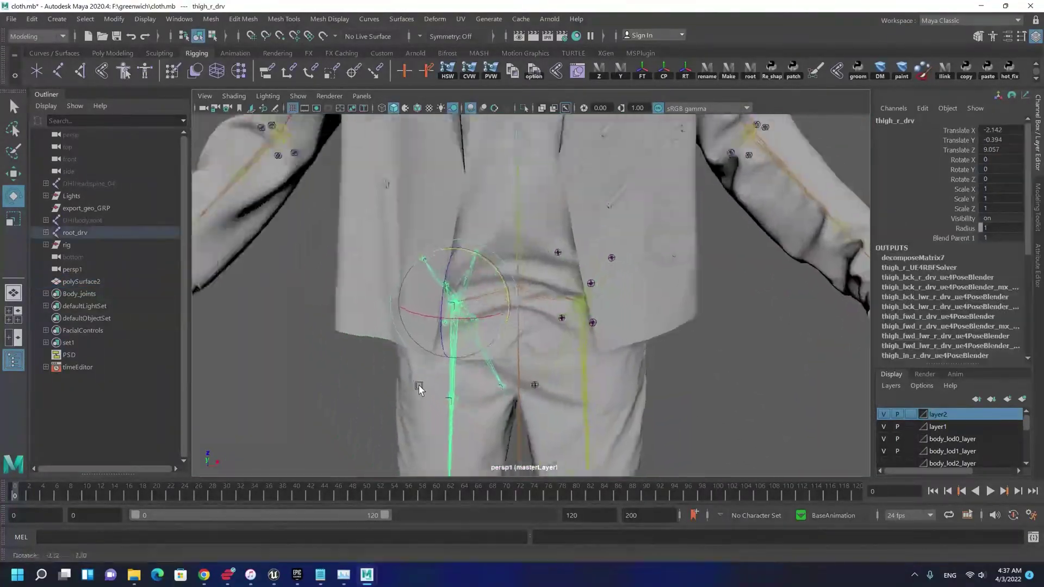
pyautogui.scroll(-5, 383, 299)
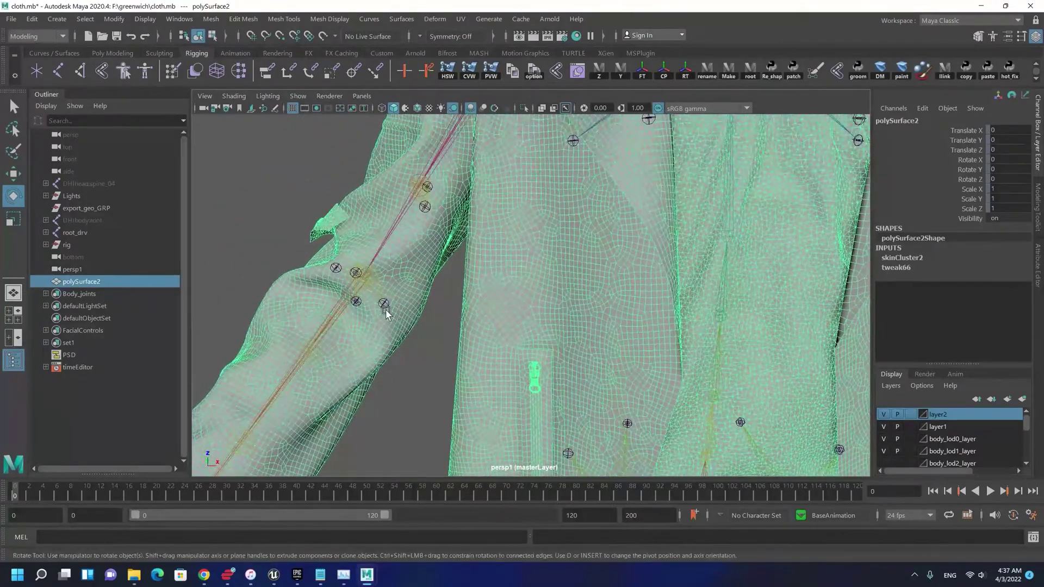
pyautogui.scroll(5, 524, 291)
# Raise the right arm to about horizontal by rotating its upper arm joint about -54.7 in Y.
pyautogui.click(443, 247)
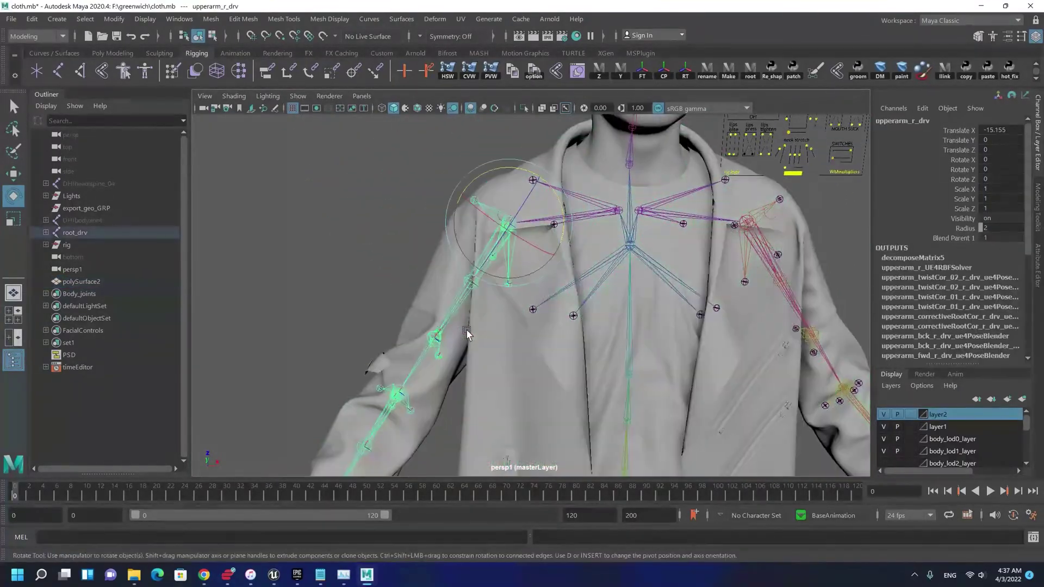
pyautogui.moveTo(560, 227); pyautogui.dragTo(479, 252)
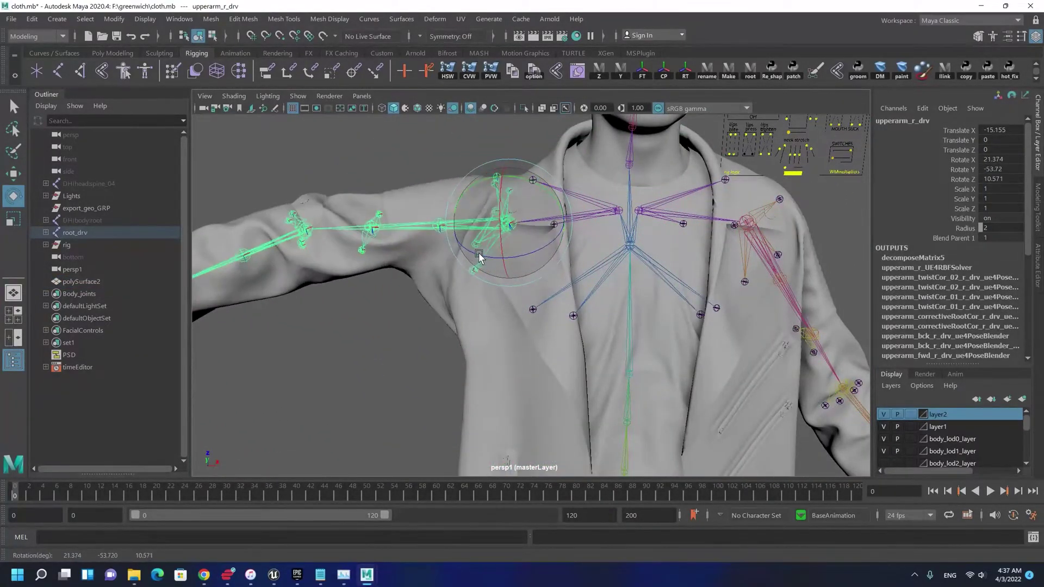
pyautogui.keyDown('alt'); pyautogui.moveTo(479, 252); pyautogui.dragTo(495, 298, button='middle'); pyautogui.keyUp('alt')
pyautogui.hotkey('ctrl', 'z')
pyautogui.moveTo(583, 262); pyautogui.dragTo(642, 362)
pyautogui.scroll(7, 565, 294)
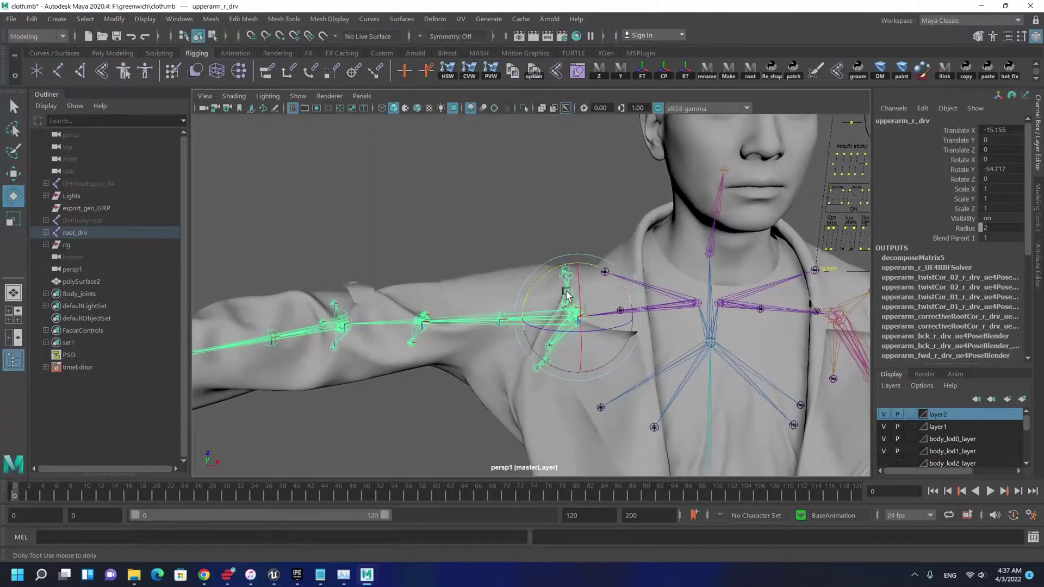
# Select the centre vertex of the button on the jacket's right shoulder and copy its vertex weights.
pyautogui.click(494, 299)
pyautogui.keyDown('alt'); pyautogui.moveTo(606, 263); pyautogui.dragTo(566, 222); pyautogui.keyUp('alt')
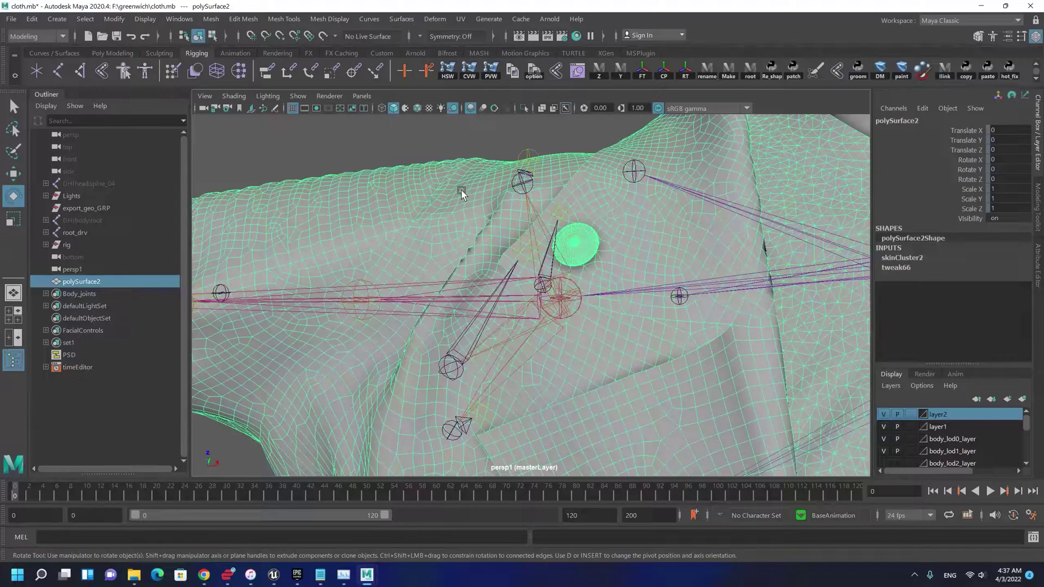
pyautogui.moveTo(461, 190); pyautogui.dragTo(426, 186, button='right')
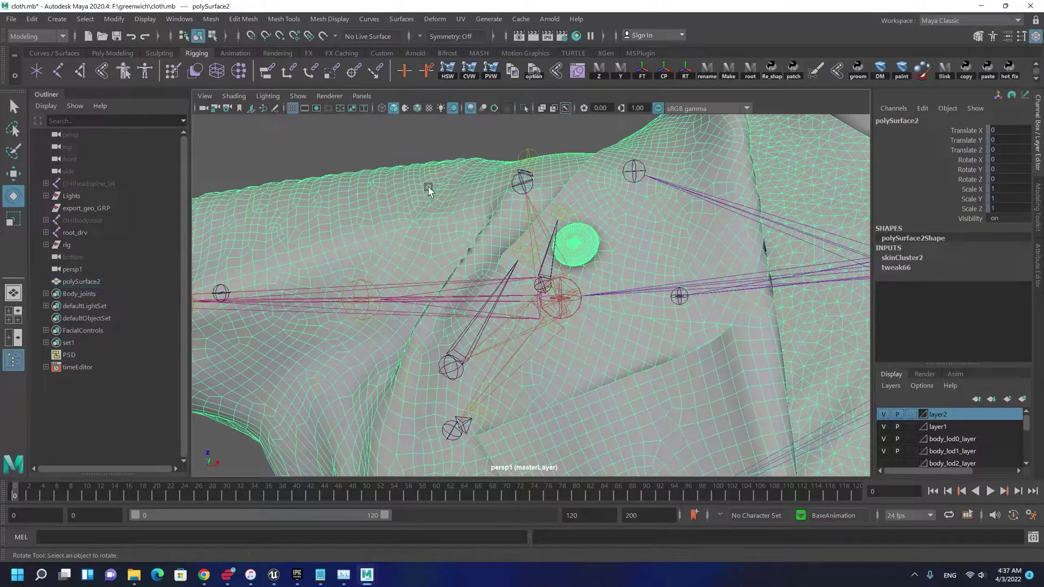
pyautogui.click(574, 244)
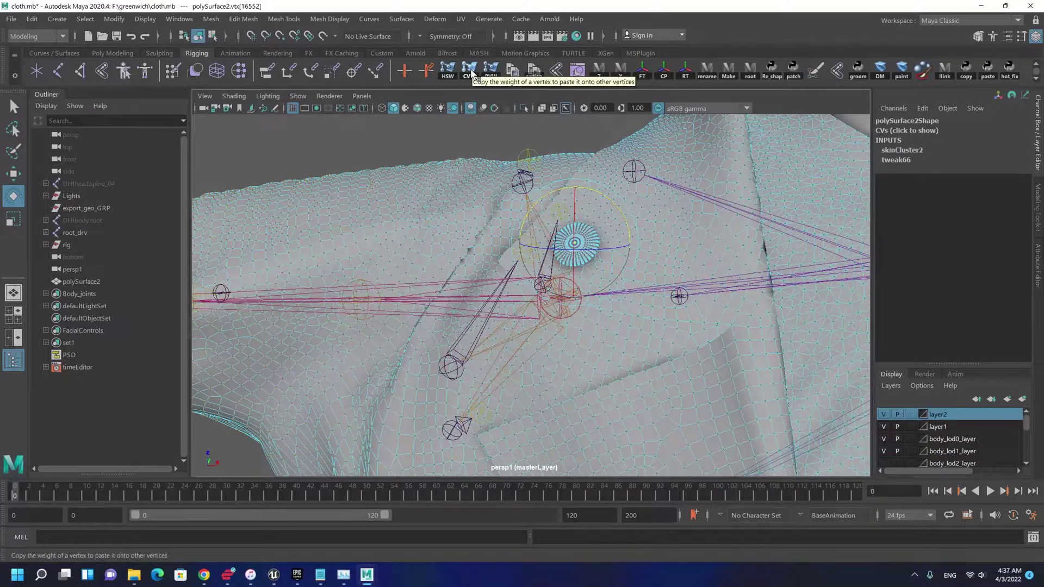
pyautogui.click(37, 35)
pyautogui.click(34, 56)
pyautogui.click(244, 19)
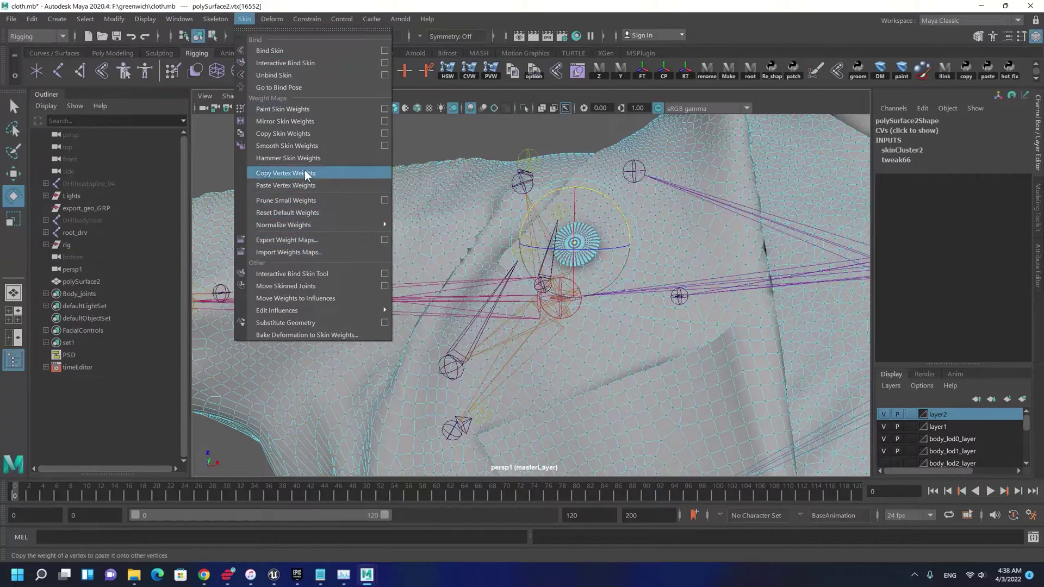
pyautogui.click(318, 173)
# Select all faces of the right shoulder button and paste the copied vertex weights onto them.
pyautogui.scroll(2, 579, 242)
pyautogui.press('q')
pyautogui.press('F11')
pyautogui.doubleClick(615, 236)
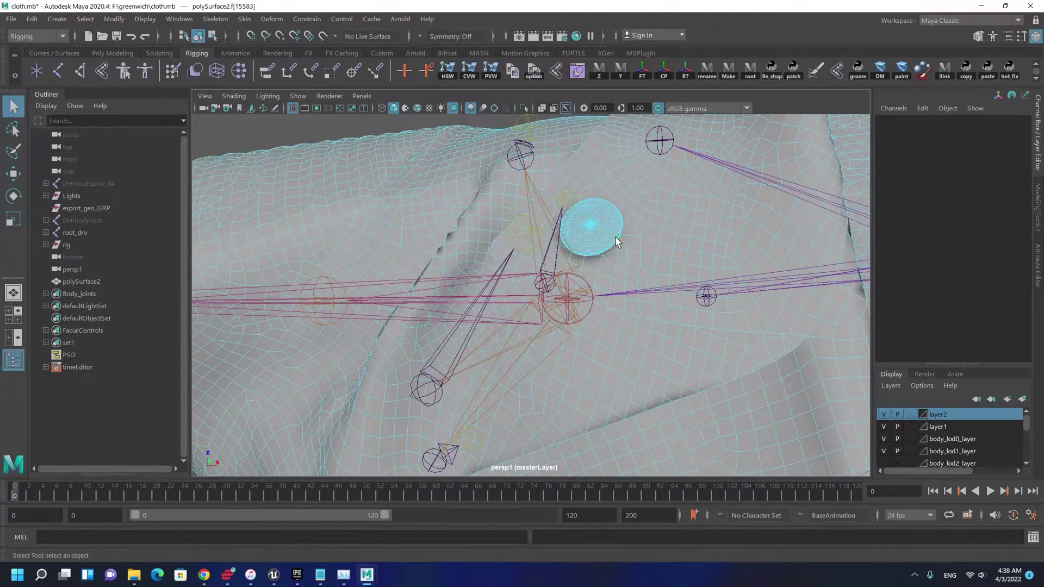
pyautogui.click(487, 74)
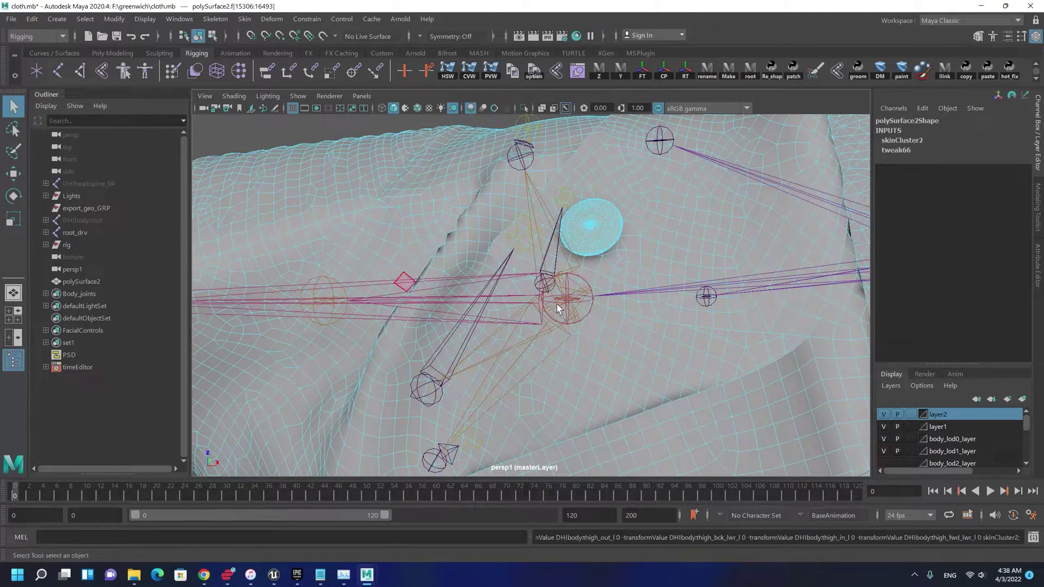
# Return to object selection and reset the right upper arm joint's Rotate Y to 0.
pyautogui.scroll(-8, 556, 305)
pyautogui.press('w')
pyautogui.press('F8')
pyautogui.click(454, 298)
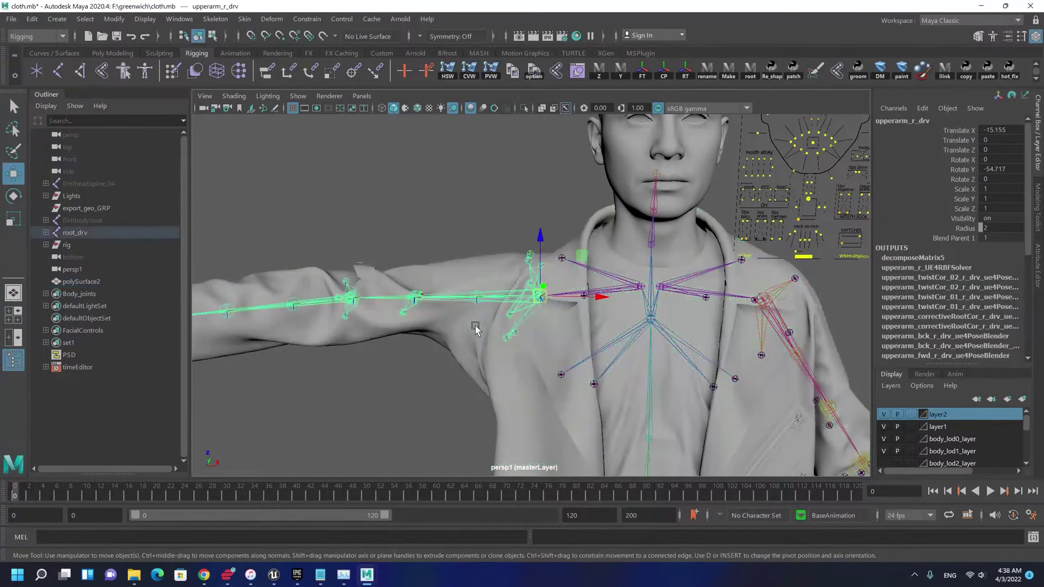
pyautogui.keyDown('alt'); pyautogui.moveTo(458, 314); pyautogui.dragTo(478, 324); pyautogui.keyUp('alt')
pyautogui.press('e')
pyautogui.keyDown('alt'); pyautogui.moveTo(623, 287); pyautogui.dragTo(591, 289); pyautogui.keyUp('alt')
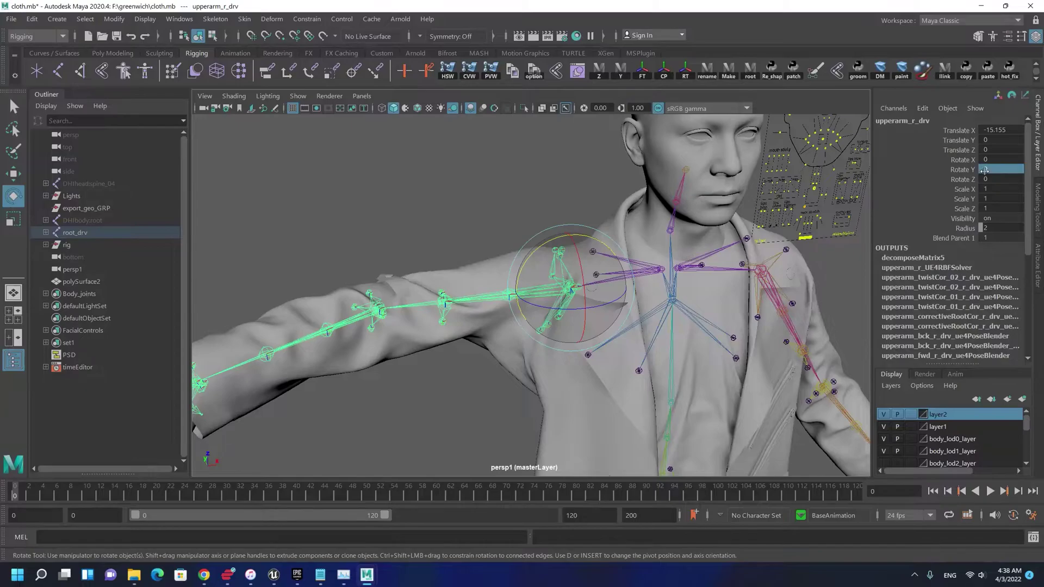
pyautogui.press('Return')
pyautogui.keyDown('alt'); pyautogui.moveTo(635, 336); pyautogui.dragTo(594, 327, button='right'); pyautogui.keyUp('alt')
pyautogui.keyDown('alt'); pyautogui.moveTo(866, 354); pyautogui.dragTo(818, 355, button='middle'); pyautogui.keyUp('alt')
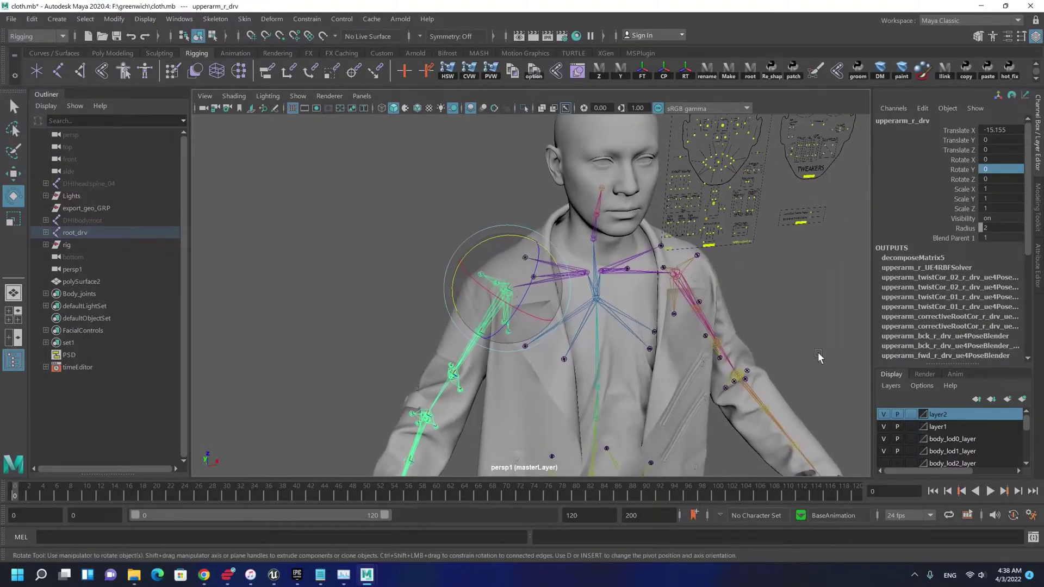
# Examine the jacket's shoulder buttons and chest flaps with the arms in the rest pose.
pyautogui.keyDown('alt'); pyautogui.moveTo(642, 305); pyautogui.dragTo(571, 272, button='middle'); pyautogui.keyUp('alt')
pyautogui.keyDown('alt'); pyautogui.moveTo(571, 272); pyautogui.dragTo(612, 289, button='right'); pyautogui.keyUp('alt')
pyautogui.keyDown('alt'); pyautogui.moveTo(613, 290); pyautogui.dragTo(559, 217); pyautogui.keyUp('alt')
pyautogui.keyDown('alt'); pyautogui.moveTo(560, 209); pyautogui.dragTo(599, 331, button='middle'); pyautogui.keyUp('alt')
pyautogui.scroll(-6, 571, 330)
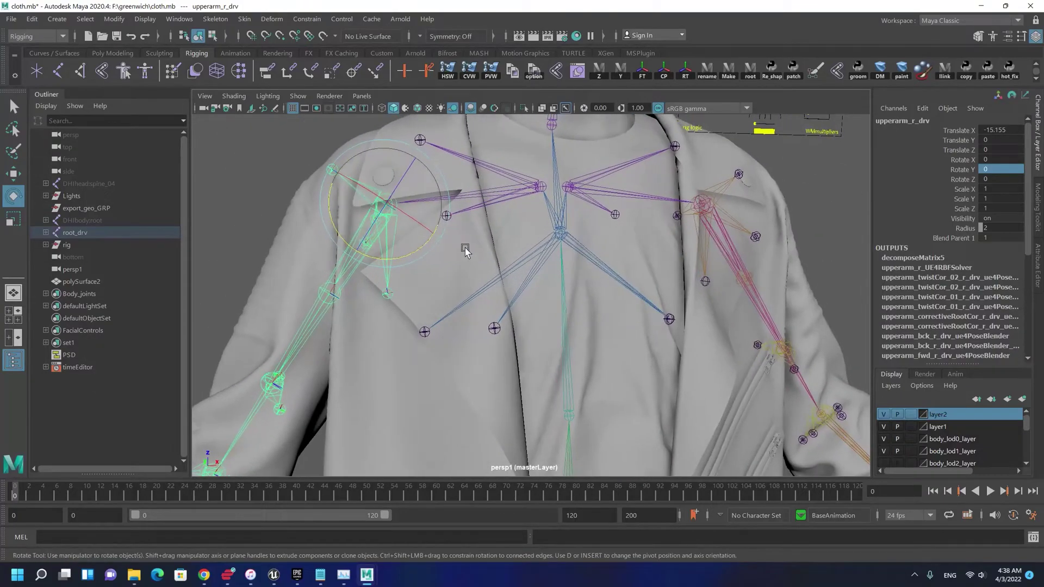
pyautogui.click(464, 250)
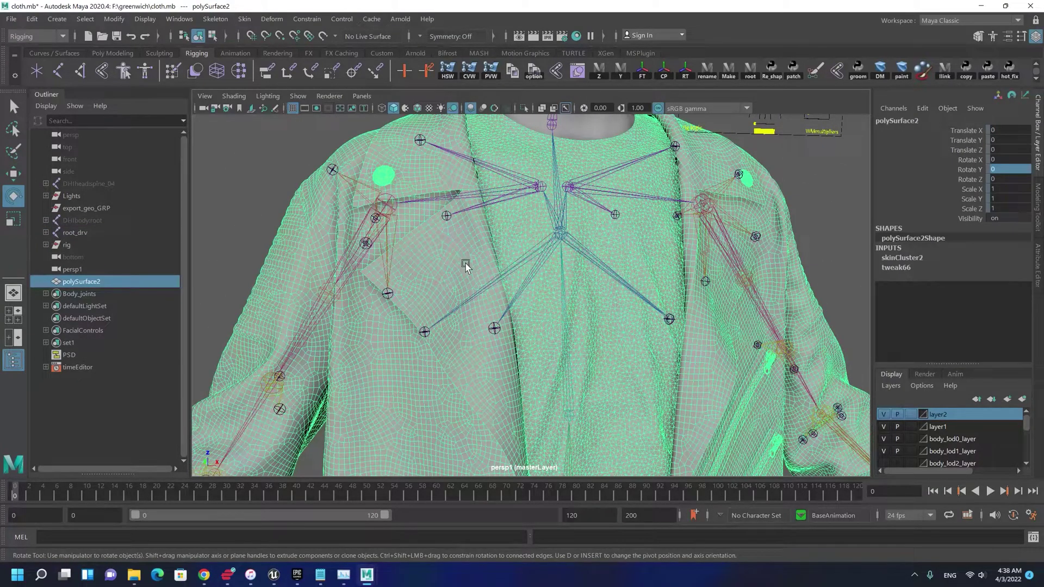
pyautogui.keyDown('alt'); pyautogui.moveTo(582, 326); pyautogui.dragTo(536, 340, button='right'); pyautogui.keyUp('alt')
pyautogui.keyDown('alt'); pyautogui.moveTo(536, 340); pyautogui.dragTo(598, 348); pyautogui.keyUp('alt')
pyautogui.keyDown('alt'); pyautogui.moveTo(598, 348); pyautogui.dragTo(605, 272, button='middle'); pyautogui.keyUp('alt')
# Deselect the jacket mesh and examine the whole dressed character, including the jacket zippers and trousers.
pyautogui.click(699, 328)
pyautogui.keyDown('alt'); pyautogui.moveTo(699, 328); pyautogui.dragTo(626, 332); pyautogui.keyUp('alt')
pyautogui.keyDown('alt'); pyautogui.moveTo(625, 332); pyautogui.dragTo(494, 352, button='right'); pyautogui.keyUp('alt')
pyautogui.keyDown('alt'); pyautogui.moveTo(493, 352); pyautogui.dragTo(466, 351); pyautogui.keyUp('alt')
pyautogui.keyDown('alt'); pyautogui.moveTo(450, 329); pyautogui.dragTo(455, 291, button='middle'); pyautogui.keyUp('alt')
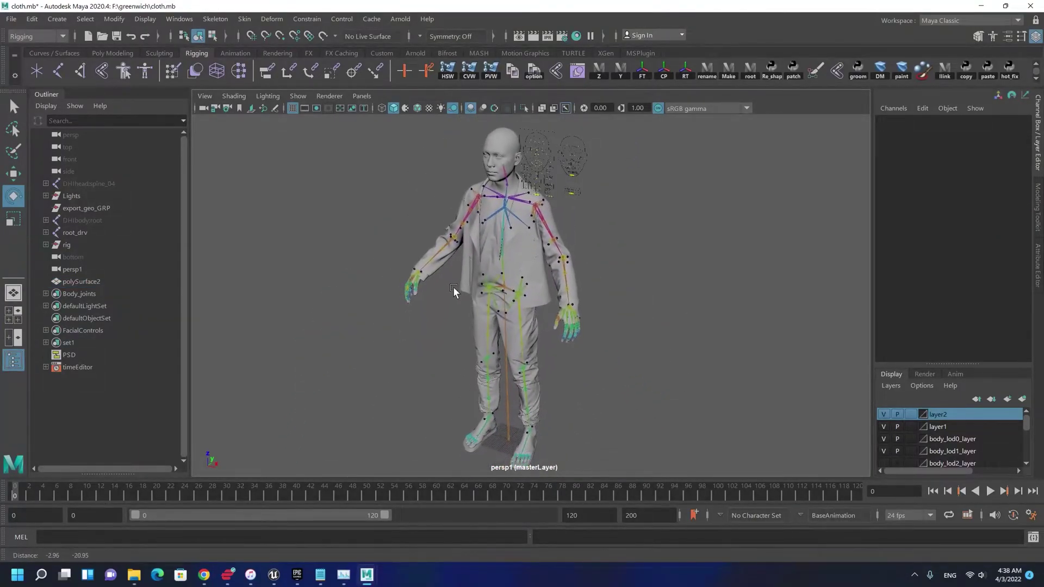
pyautogui.keyDown('alt'); pyautogui.moveTo(454, 292); pyautogui.dragTo(572, 425, button='right'); pyautogui.keyUp('alt')
pyautogui.keyDown('alt'); pyautogui.moveTo(571, 425); pyautogui.dragTo(468, 280); pyautogui.keyUp('alt')
pyautogui.keyDown('alt'); pyautogui.moveTo(468, 280); pyautogui.dragTo(422, 120, button='middle'); pyautogui.keyUp('alt')
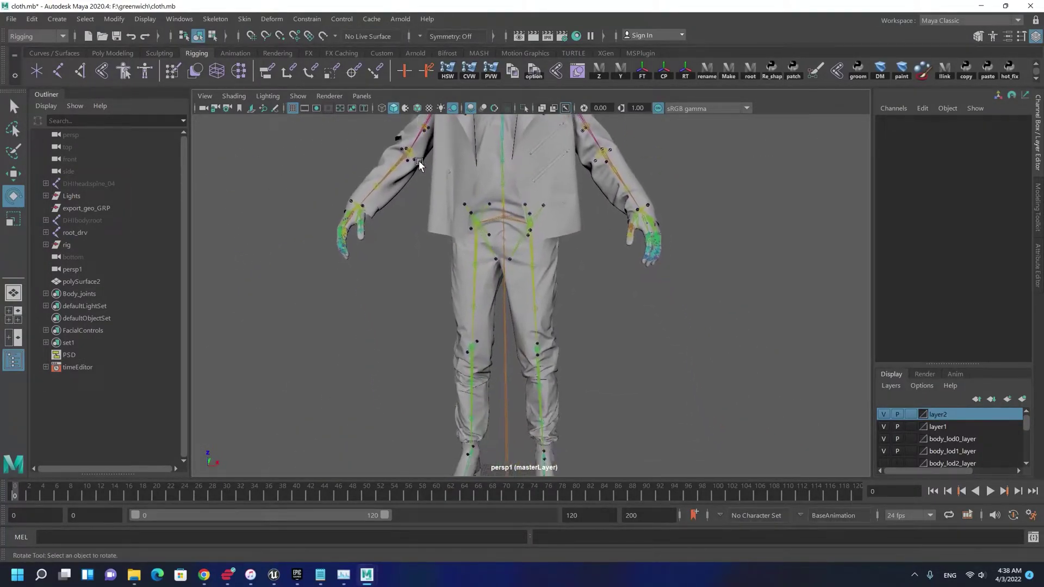
pyautogui.keyDown('alt'); pyautogui.moveTo(418, 161); pyautogui.dragTo(442, 375, button='middle'); pyautogui.keyUp('alt')
pyautogui.keyDown('alt'); pyautogui.moveTo(405, 245); pyautogui.dragTo(603, 425, button='right'); pyautogui.keyUp('alt')
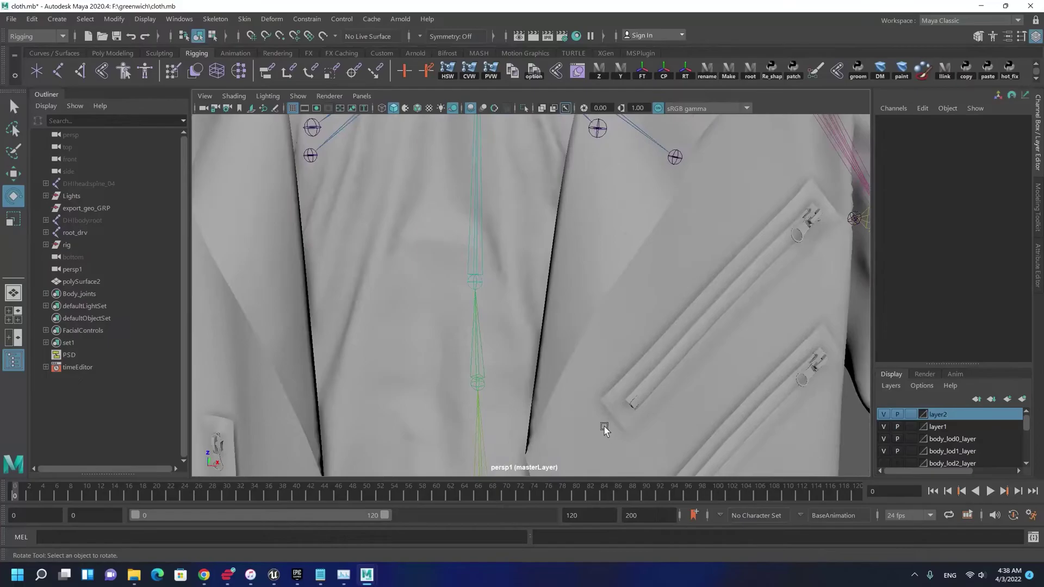
pyautogui.scroll(-10, 603, 425)
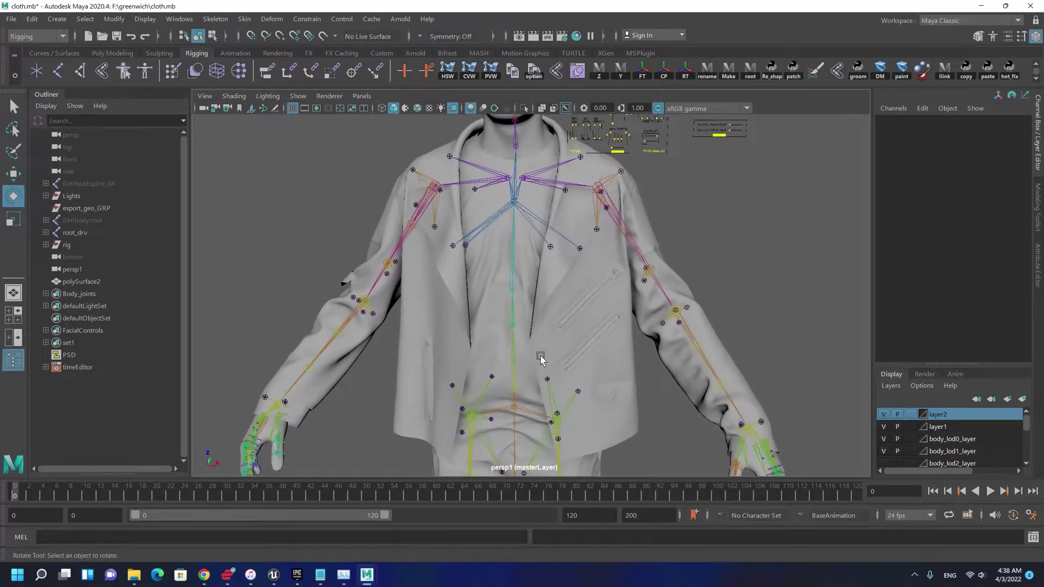
pyautogui.scroll(-8, 511, 326)
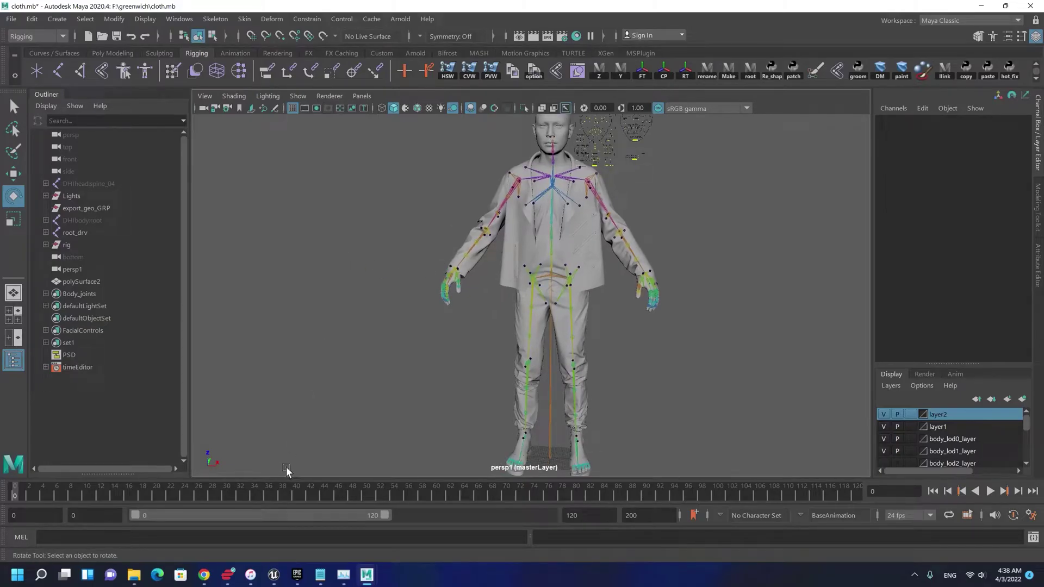
# Switch to the mhScript folder, copy the entire script from metahuman hik.txt, and return to Maya.
pyautogui.moveTo(139, 579)
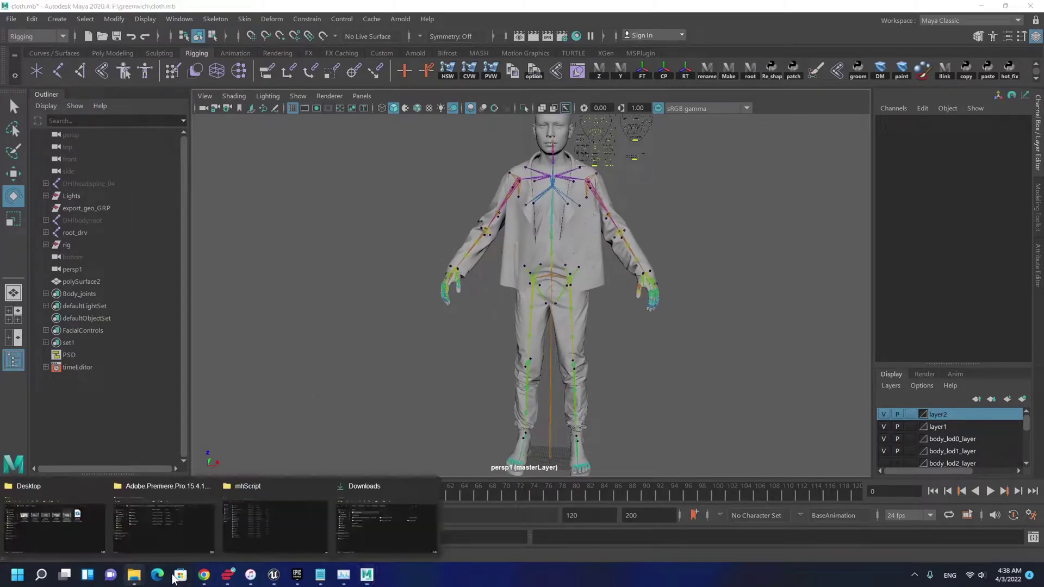
pyautogui.moveTo(263, 546)
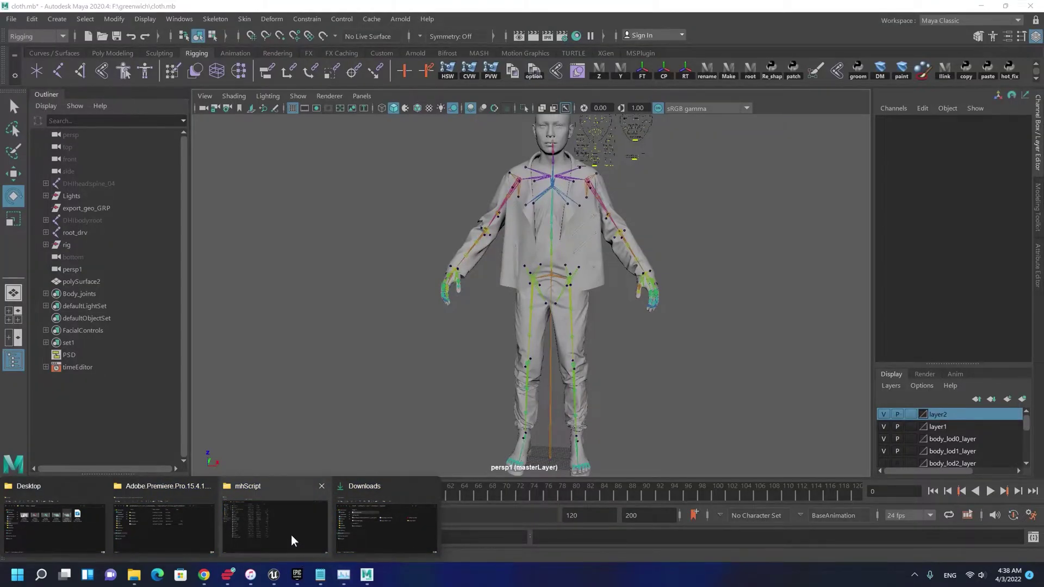
pyautogui.click(292, 535)
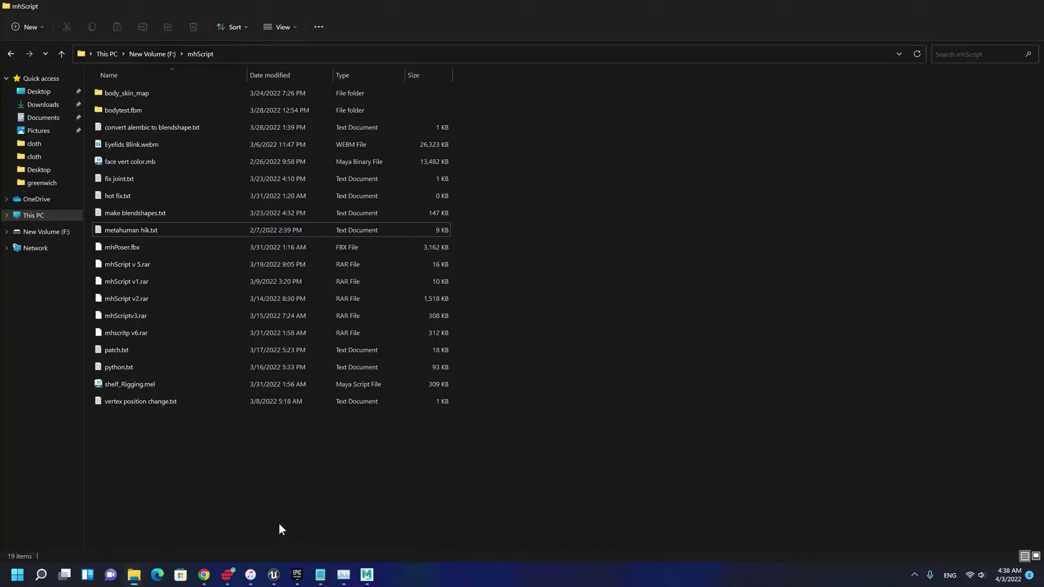
pyautogui.doubleClick(129, 230)
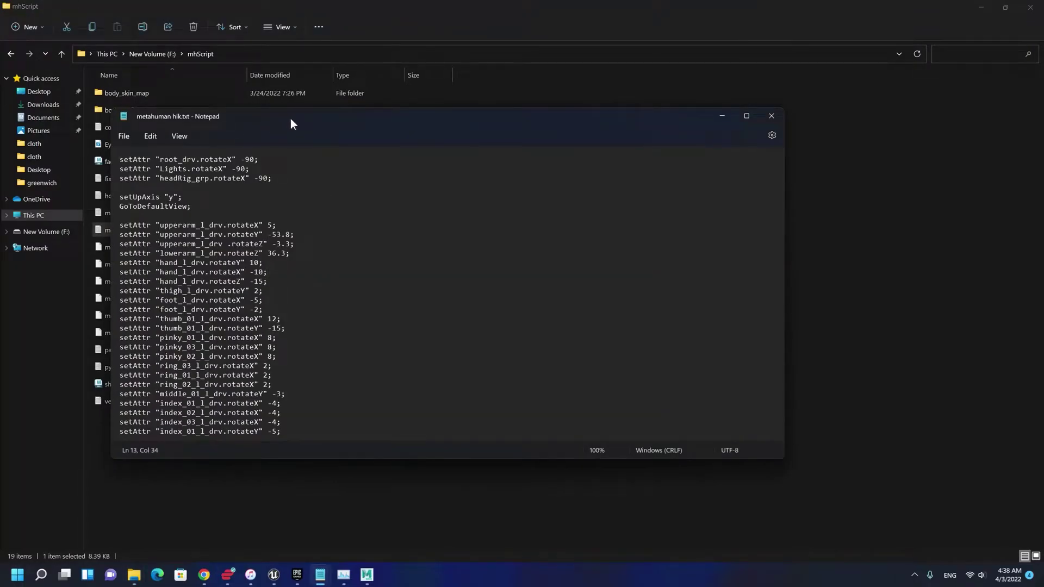
pyautogui.moveTo(291, 124); pyautogui.dragTo(440, 135)
pyautogui.hotkey('ctrl', 'a')
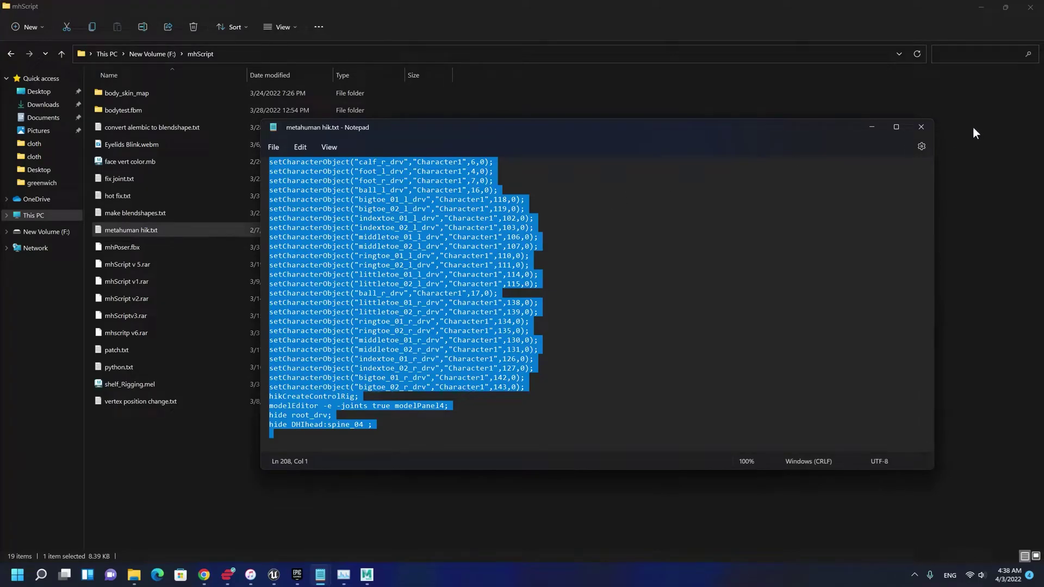
pyautogui.click(921, 127)
pyautogui.click(981, 7)
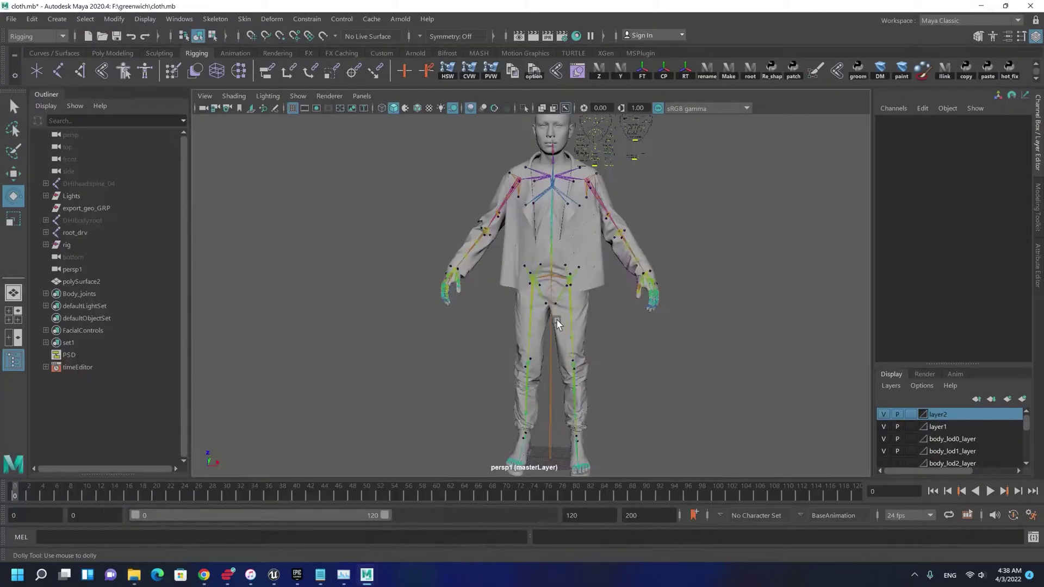
# Run the copied script as MEL in the Script Editor to create the HumanIK control rig, and close the editor.
pyautogui.keyDown('alt'); pyautogui.moveTo(558, 324); pyautogui.dragTo(481, 308); pyautogui.keyUp('alt')
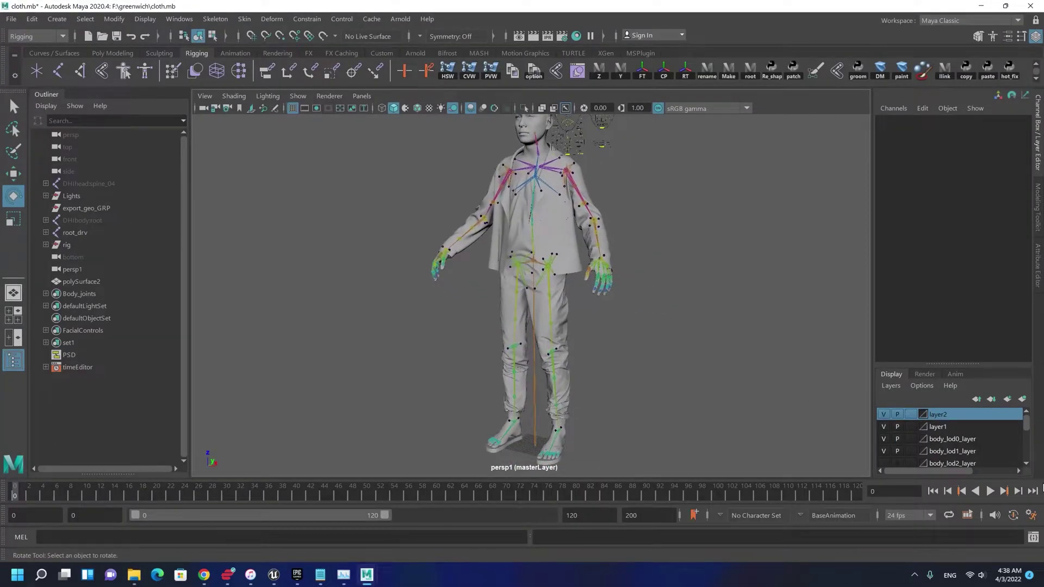
pyautogui.click(1032, 538)
pyautogui.hotkey('ctrl', 'v')
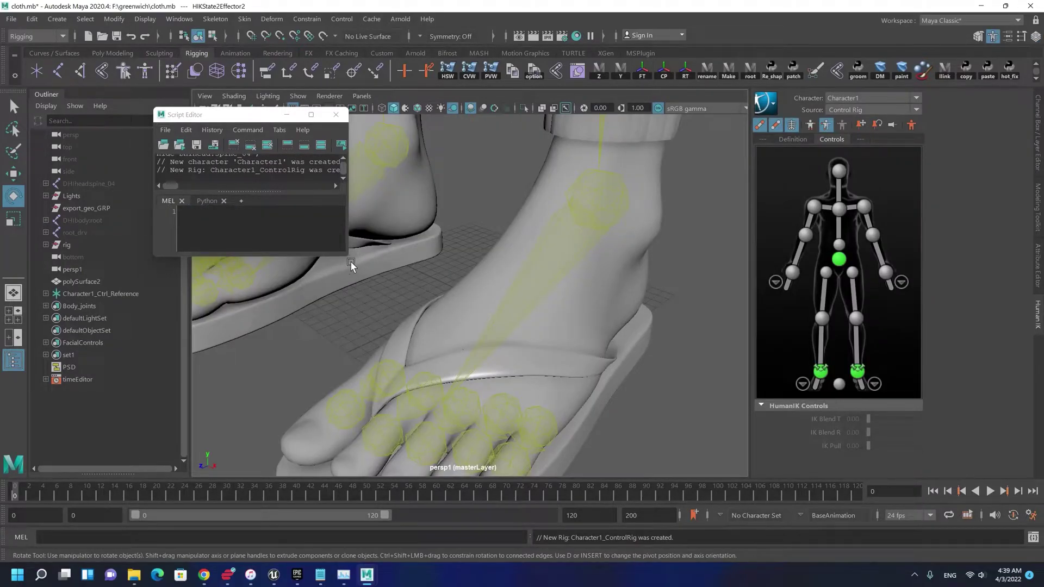
pyautogui.click(336, 116)
# Examine the T-posed character with its control rig, from the feet up to the jacket and head.
pyautogui.keyDown('alt'); pyautogui.moveTo(324, 164); pyautogui.dragTo(170, 172, button='right'); pyautogui.keyUp('alt')
pyautogui.keyDown('alt'); pyautogui.moveTo(513, 191); pyautogui.dragTo(480, 434, button='middle'); pyautogui.keyUp('alt')
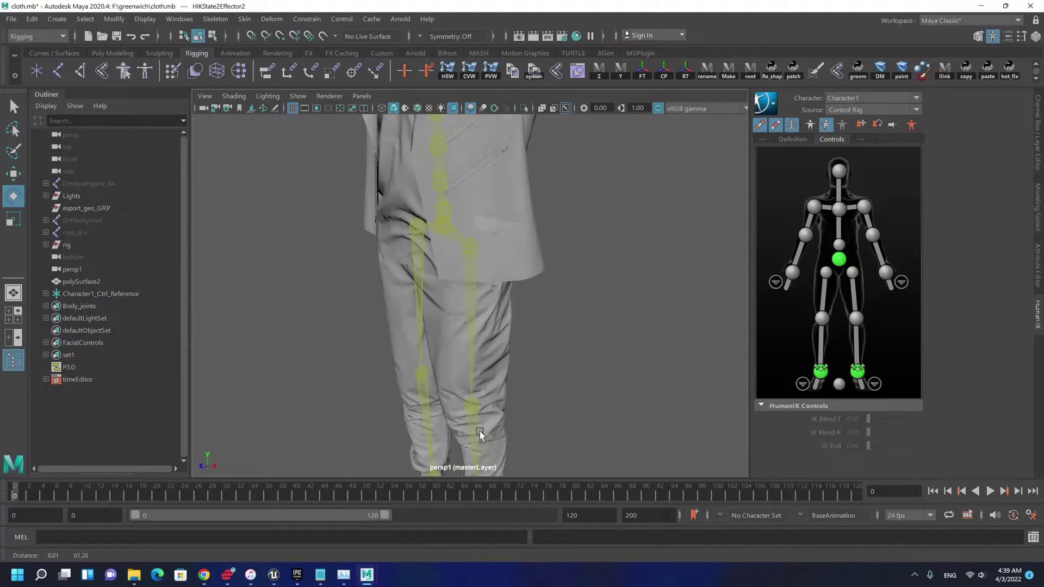
pyautogui.keyDown('alt'); pyautogui.moveTo(480, 433); pyautogui.dragTo(390, 232, button='right'); pyautogui.keyUp('alt')
pyautogui.keyDown('alt'); pyautogui.moveTo(390, 231); pyautogui.dragTo(411, 224); pyautogui.keyUp('alt')
pyautogui.keyDown('alt'); pyautogui.moveTo(397, 228); pyautogui.dragTo(384, 300, button='middle'); pyautogui.keyUp('alt')
pyautogui.keyDown('alt'); pyautogui.moveTo(385, 301); pyautogui.dragTo(448, 408, button='right'); pyautogui.keyUp('alt')
pyautogui.keyDown('alt'); pyautogui.moveTo(449, 407); pyautogui.dragTo(414, 334, button='middle'); pyautogui.keyUp('alt')
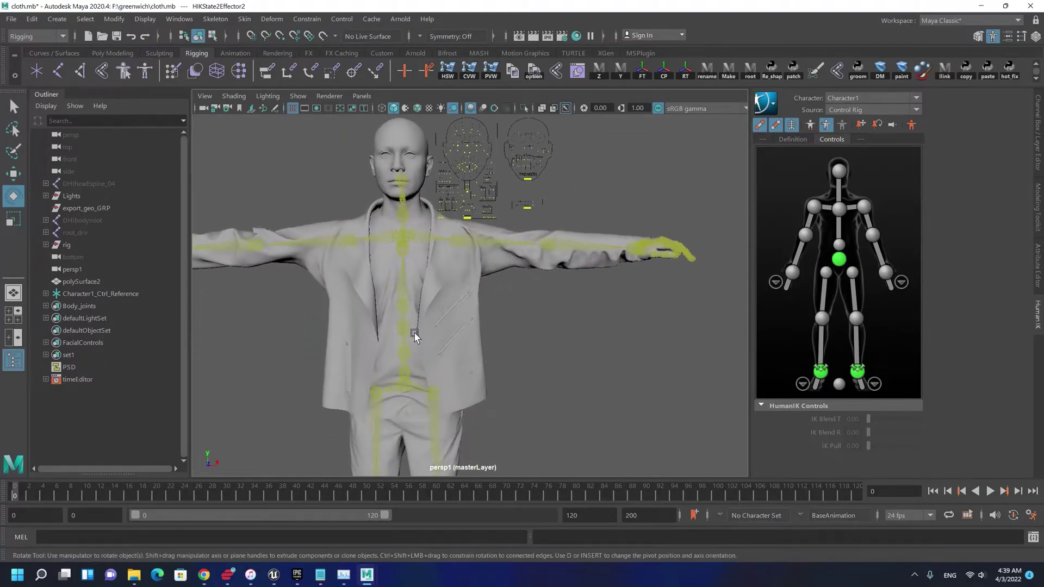
# Switch to Chrome, show the downloaded Skinning Test.fbx in its folder, and import that file into the Maya scene.
pyautogui.keyDown('alt'); pyautogui.moveTo(413, 321); pyautogui.dragTo(433, 352); pyautogui.keyUp('alt')
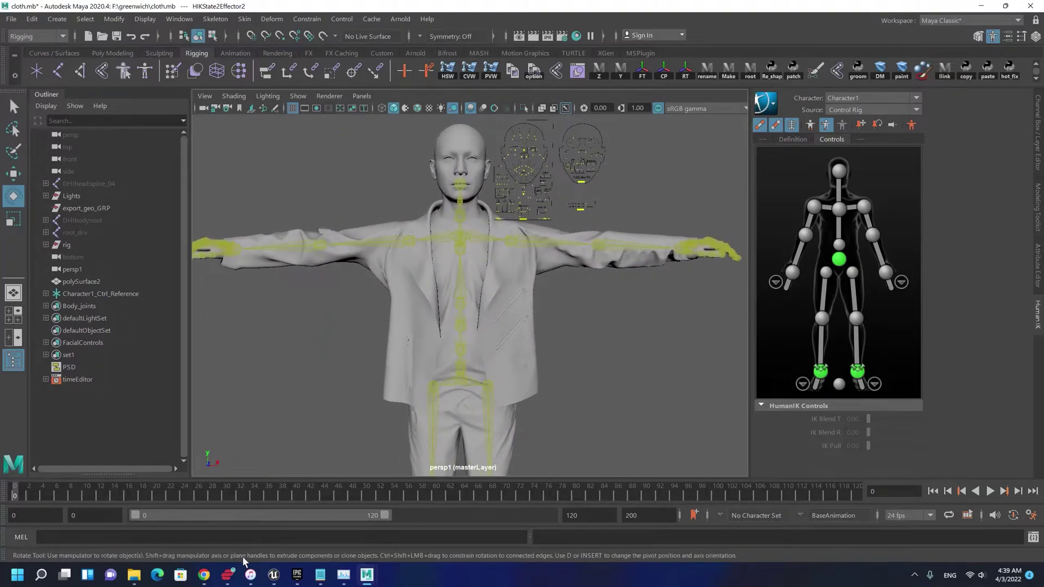
pyautogui.click(203, 574)
pyautogui.click(759, 9)
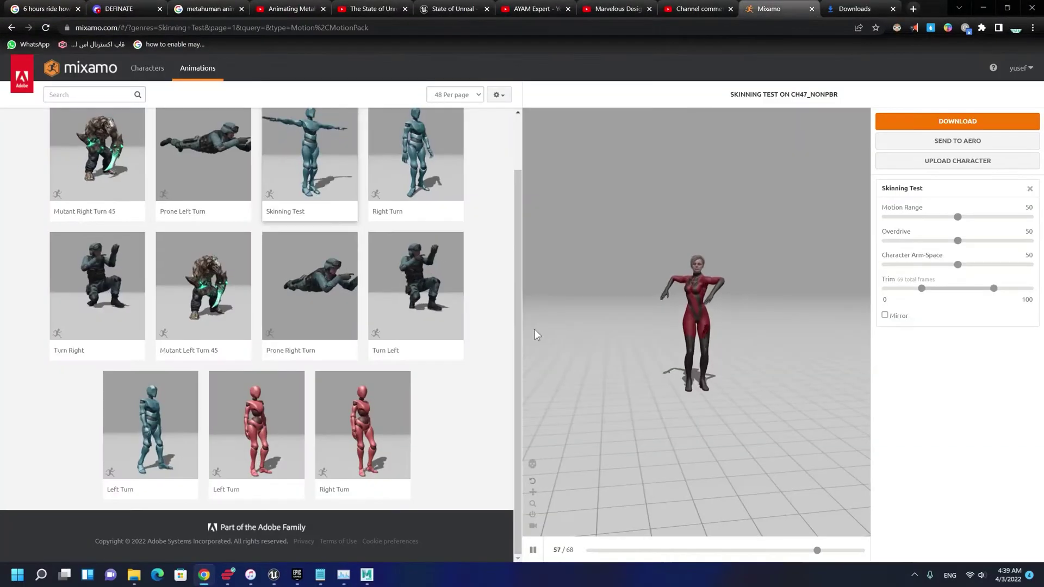
pyautogui.click(824, 12)
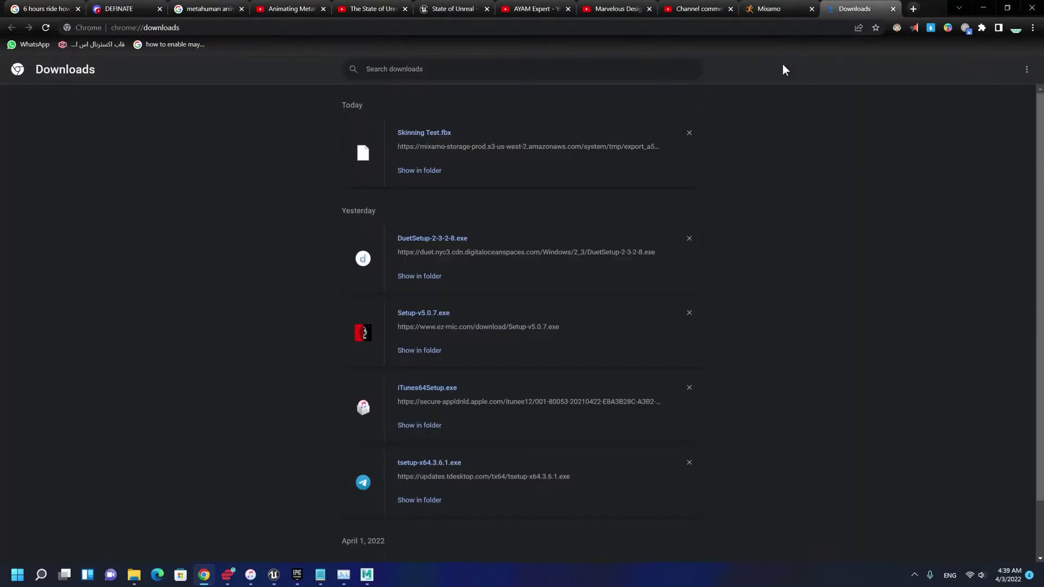
pyautogui.click(425, 170)
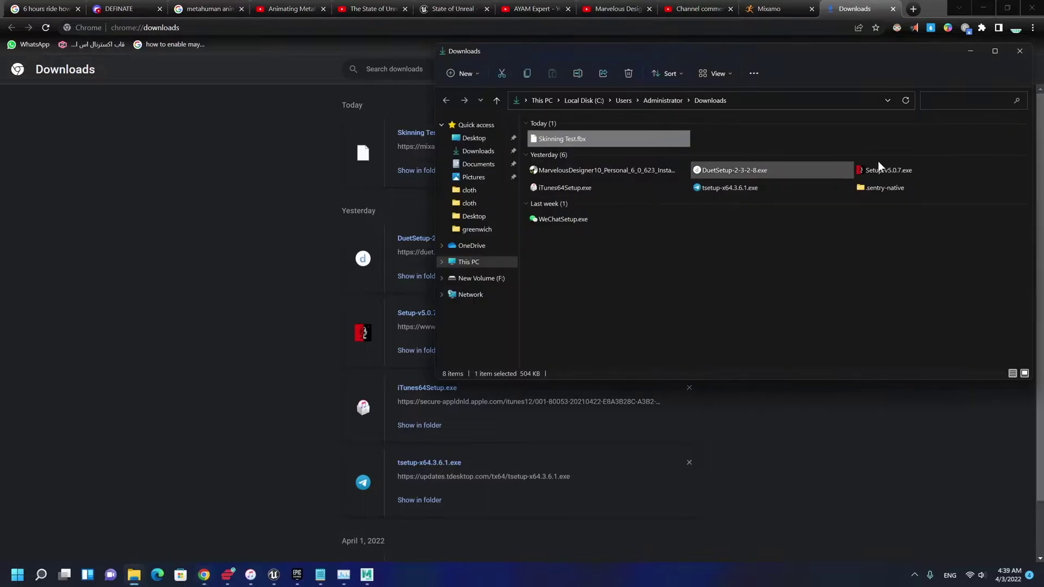
pyautogui.click(978, 11)
pyautogui.click(981, 10)
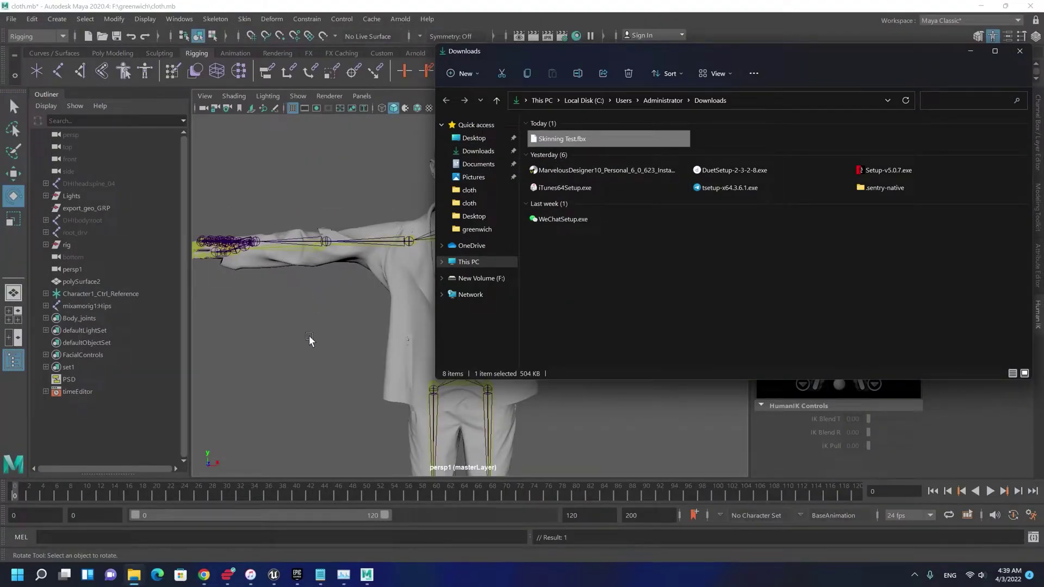
pyautogui.click(307, 340)
# Select the imported Mixamo skeleton at its hips joint and examine its fit inside the character's arms, torso and legs.
pyautogui.keyDown('alt'); pyautogui.moveTo(428, 266); pyautogui.dragTo(501, 321); pyautogui.keyUp('alt')
pyautogui.click(501, 321)
pyautogui.keyDown('alt'); pyautogui.moveTo(436, 239); pyautogui.dragTo(243, 439, button='right'); pyautogui.keyUp('alt')
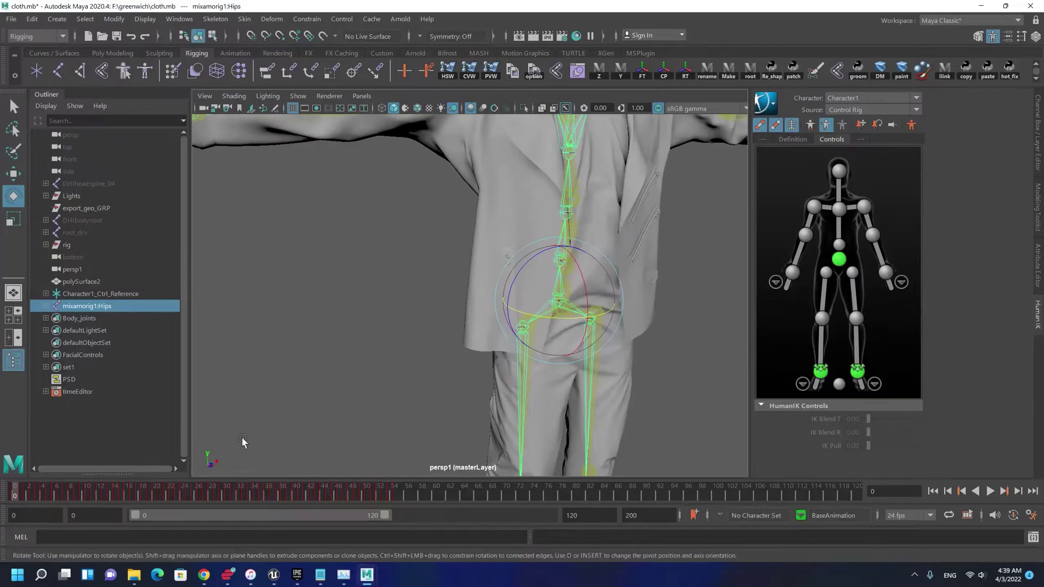
pyautogui.keyDown('alt'); pyautogui.moveTo(435, 255); pyautogui.dragTo(487, 374, button='middle'); pyautogui.keyUp('alt')
pyautogui.keyDown('alt'); pyautogui.moveTo(429, 347); pyautogui.dragTo(438, 347); pyautogui.keyUp('alt')
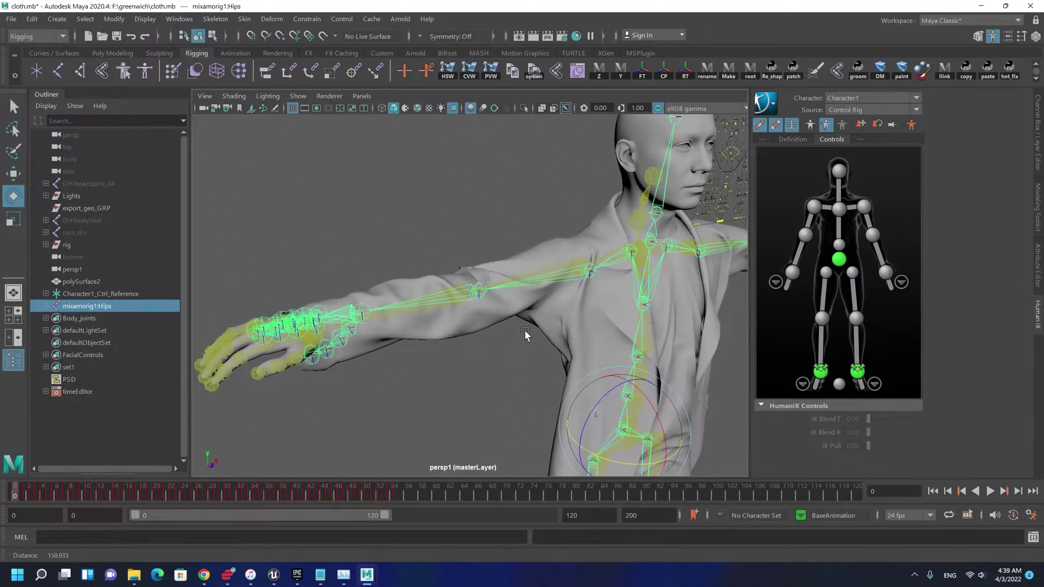
pyautogui.keyDown('alt'); pyautogui.moveTo(524, 332); pyautogui.dragTo(377, 261, button='right'); pyautogui.keyUp('alt')
pyautogui.keyDown('alt'); pyautogui.moveTo(377, 261); pyautogui.dragTo(342, 202, button='middle'); pyautogui.keyUp('alt')
pyautogui.keyDown('alt'); pyautogui.moveTo(342, 202); pyautogui.dragTo(367, 372, button='right'); pyautogui.keyUp('alt')
pyautogui.scroll(3, 367, 375)
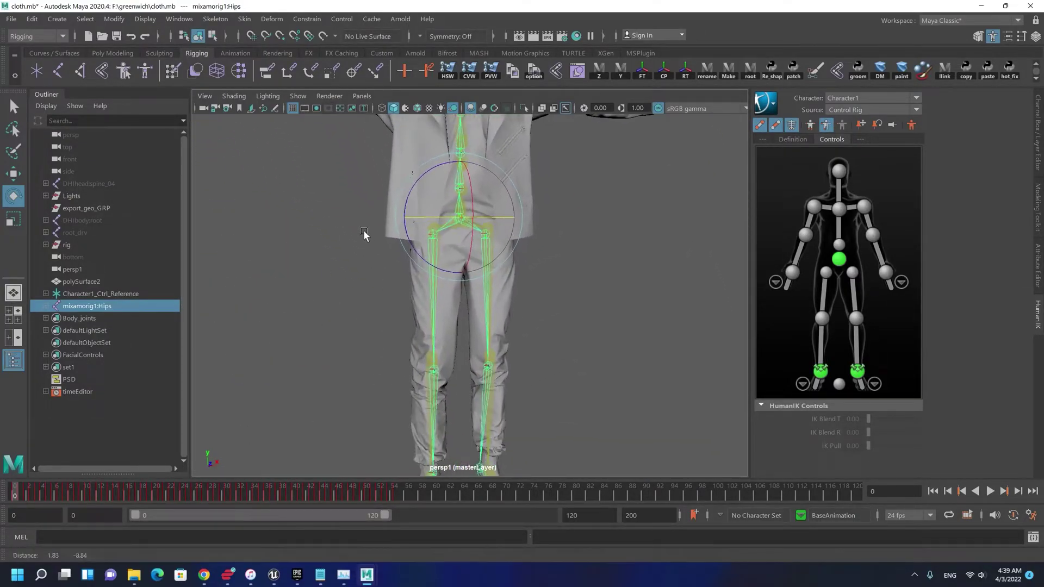
# Isolate the imported Mixamo skeleton and examine its joints from the legs up to the hands.
pyautogui.rightClick(452, 216)
pyautogui.moveTo(572, 213); pyautogui.dragTo(453, 216, button='right')
pyautogui.click(524, 108)
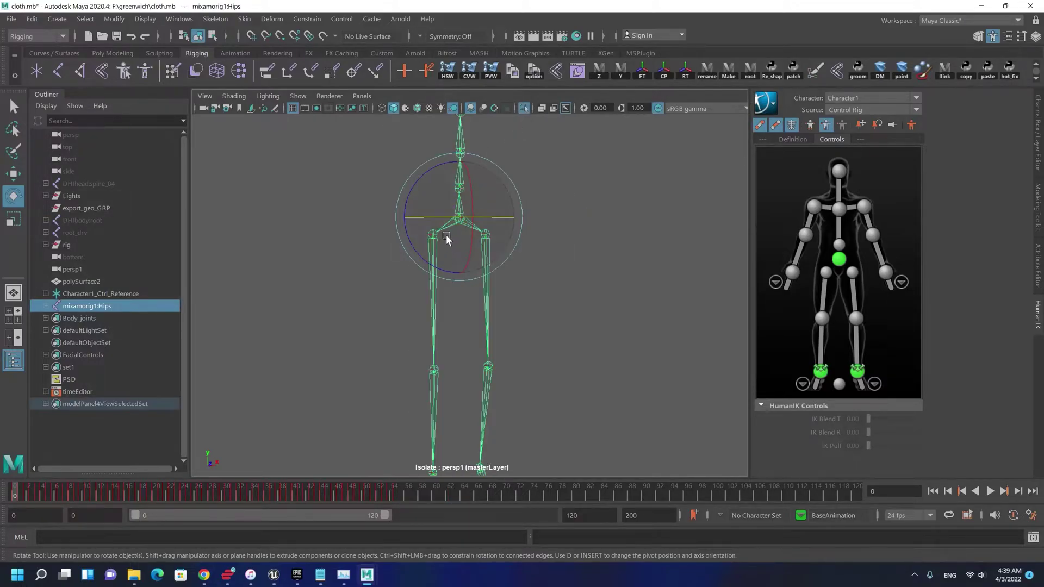
pyautogui.rightClick(459, 220)
pyautogui.moveTo(526, 215); pyautogui.dragTo(526, 215, button='right')
pyautogui.keyDown('alt'); pyautogui.moveTo(632, 255); pyautogui.dragTo(387, 212, button='right'); pyautogui.keyUp('alt')
pyautogui.keyDown('alt'); pyautogui.moveTo(386, 212); pyautogui.dragTo(391, 228, button='middle'); pyautogui.keyUp('alt')
pyautogui.keyDown('alt'); pyautogui.moveTo(391, 230); pyautogui.dragTo(497, 363, button='right'); pyautogui.keyUp('alt')
pyautogui.keyDown('alt'); pyautogui.moveTo(458, 269); pyautogui.dragTo(434, 292); pyautogui.keyUp('alt')
pyautogui.keyDown('alt'); pyautogui.moveTo(417, 283); pyautogui.dragTo(440, 310, button='middle'); pyautogui.keyUp('alt')
pyautogui.keyDown('alt'); pyautogui.moveTo(308, 272); pyautogui.dragTo(279, 269); pyautogui.keyUp('alt')
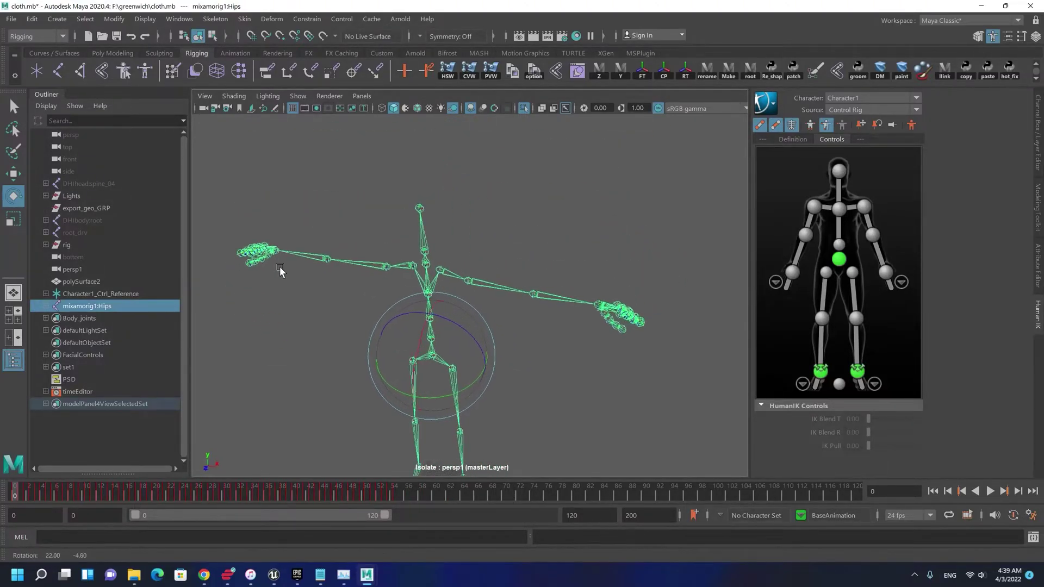
pyautogui.keyDown('alt'); pyautogui.moveTo(278, 269); pyautogui.dragTo(535, 336, button='right'); pyautogui.keyUp('alt')
pyautogui.keyDown('alt'); pyautogui.moveTo(598, 337); pyautogui.dragTo(468, 284, button='middle'); pyautogui.keyUp('alt')
# Select the left hand's finger joints, leave isolation, and compare them with the character's hand.
pyautogui.moveTo(477, 245); pyautogui.dragTo(373, 303)
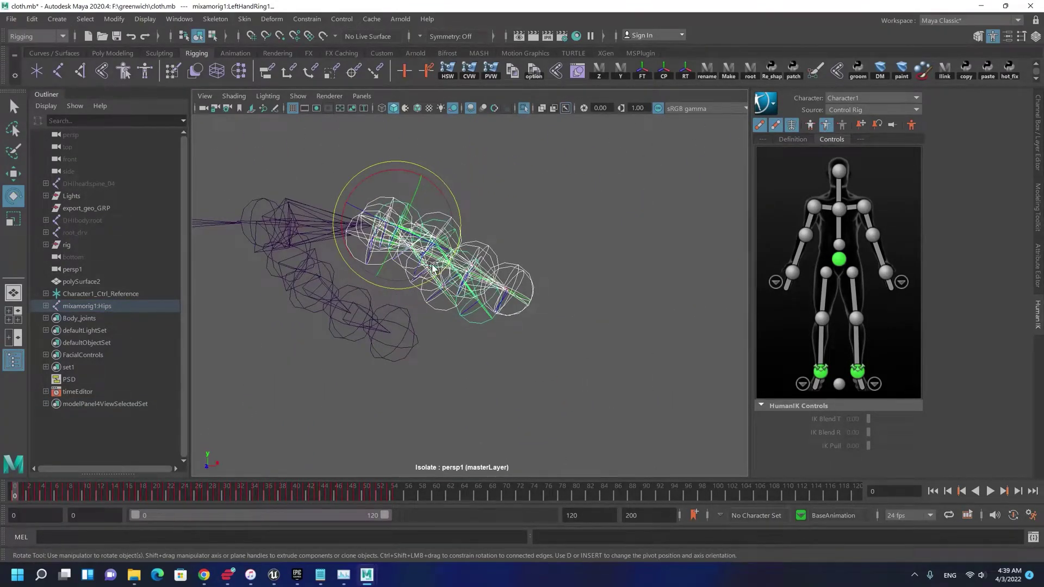
pyautogui.click(523, 109)
pyautogui.keyDown('alt'); pyautogui.moveTo(451, 206); pyautogui.dragTo(587, 307); pyautogui.keyUp('alt')
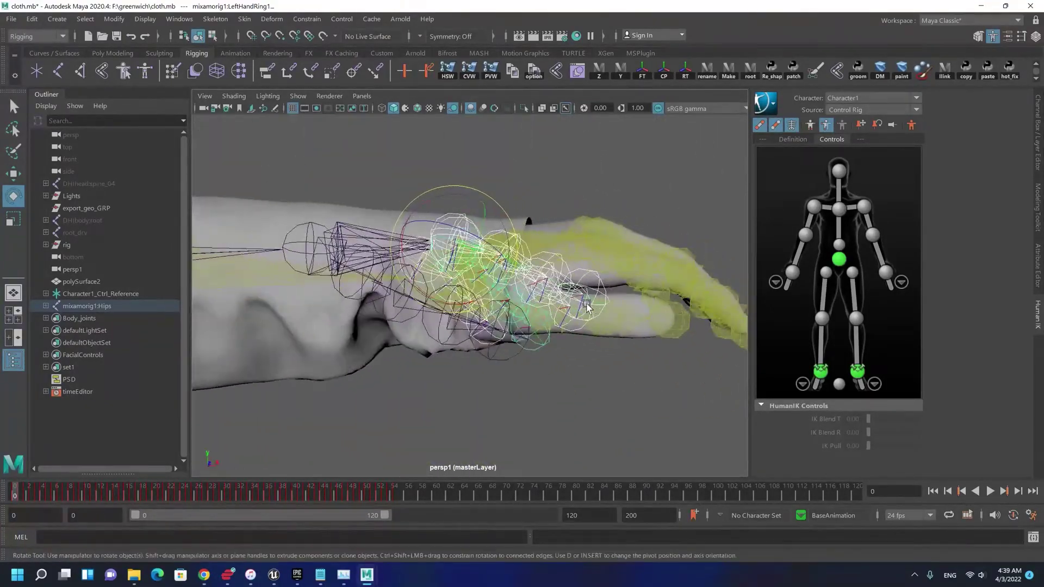
pyautogui.keyDown('alt'); pyautogui.moveTo(587, 307); pyautogui.dragTo(319, 280, button='right'); pyautogui.keyUp('alt')
pyautogui.keyDown('alt'); pyautogui.moveTo(359, 292); pyautogui.dragTo(453, 279, button='middle'); pyautogui.keyUp('alt')
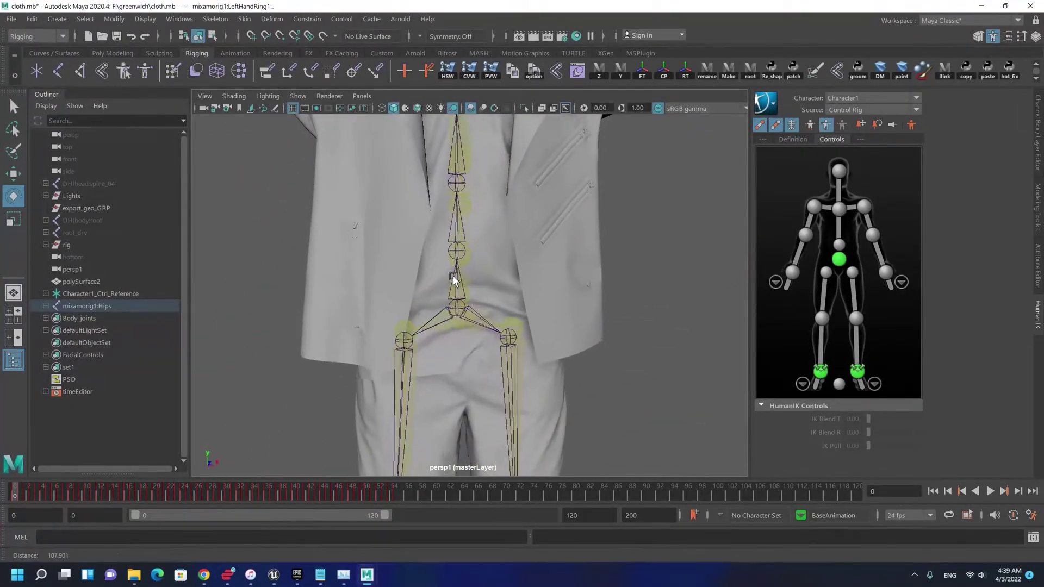
# Select the Mixamo hips joint and examine how the skeleton lines up with the character's upper body and left hand.
pyautogui.keyDown('alt'); pyautogui.moveTo(453, 276); pyautogui.dragTo(472, 333, button='right'); pyautogui.keyUp('alt')
pyautogui.click(482, 326)
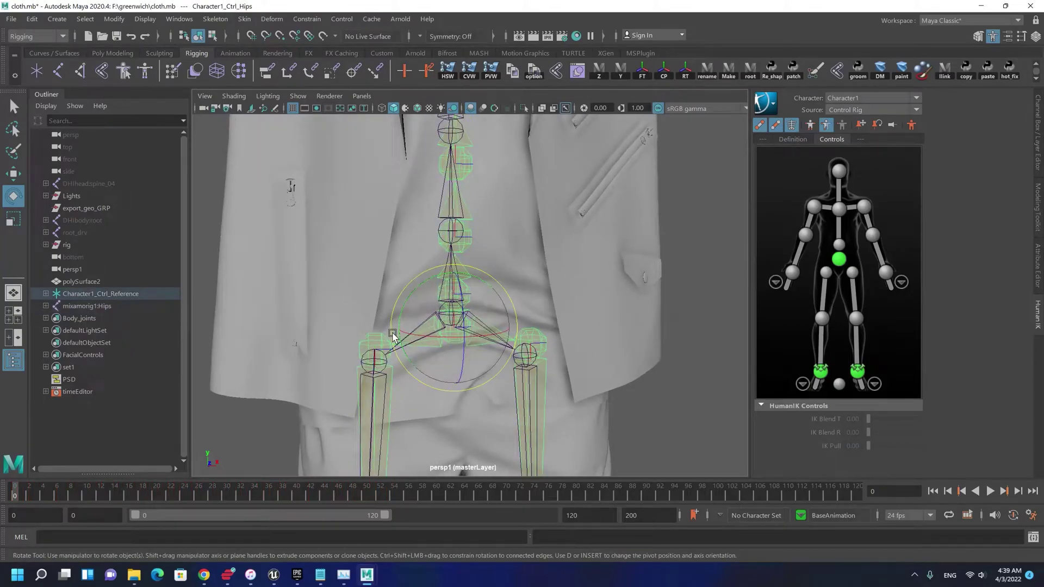
pyautogui.keyDown('alt'); pyautogui.moveTo(396, 333); pyautogui.dragTo(379, 351, button='right'); pyautogui.keyUp('alt')
pyautogui.press('q')
pyautogui.click(422, 361)
pyautogui.keyDown('alt'); pyautogui.moveTo(431, 301); pyautogui.dragTo(350, 462, button='middle'); pyautogui.keyUp('alt')
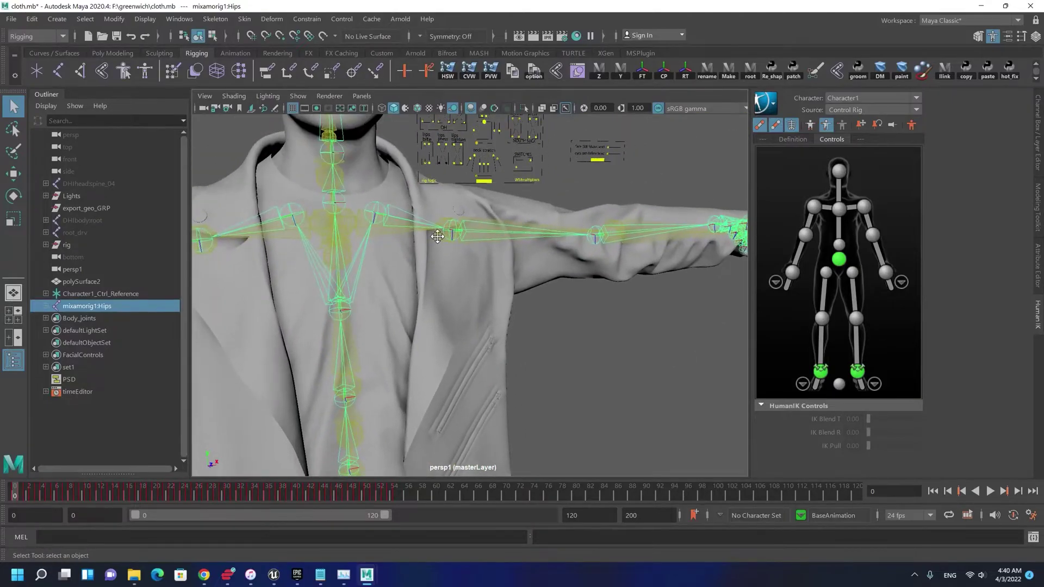
pyautogui.keyDown('alt'); pyautogui.moveTo(438, 233); pyautogui.dragTo(239, 283, button='middle'); pyautogui.keyUp('alt')
pyautogui.keyDown('alt'); pyautogui.moveTo(255, 302); pyautogui.dragTo(501, 415, button='right'); pyautogui.keyUp('alt')
pyautogui.keyDown('alt'); pyautogui.moveTo(500, 419); pyautogui.dragTo(394, 241); pyautogui.keyUp('alt')
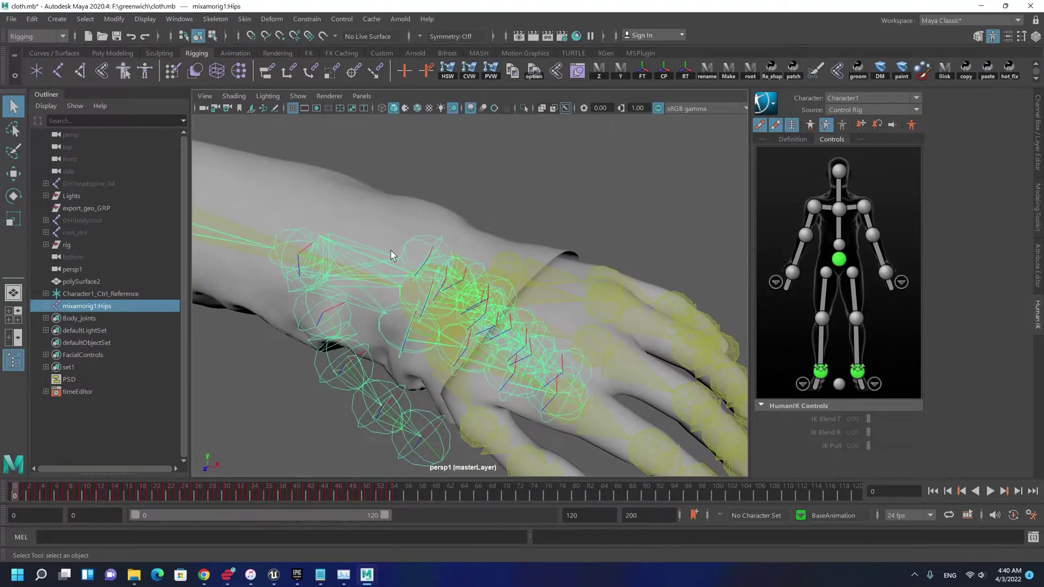
pyautogui.press('f')
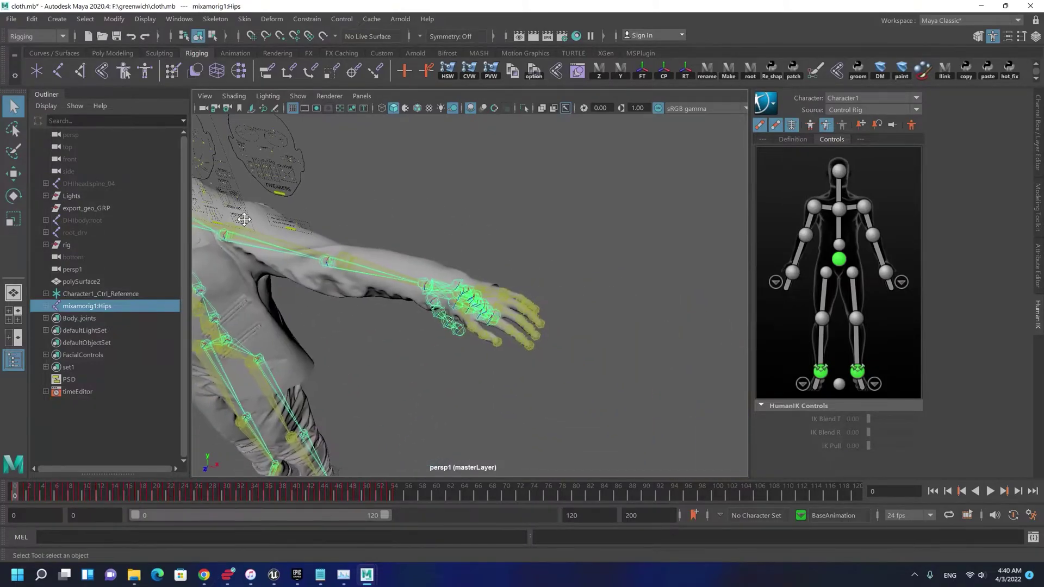
# Open the HumanIK definition and create a new character definition for the Mixamo skeleton.
pyautogui.keyDown('alt'); pyautogui.moveTo(372, 167); pyautogui.dragTo(458, 271, button='right'); pyautogui.keyUp('alt')
pyautogui.rightClick(473, 274)
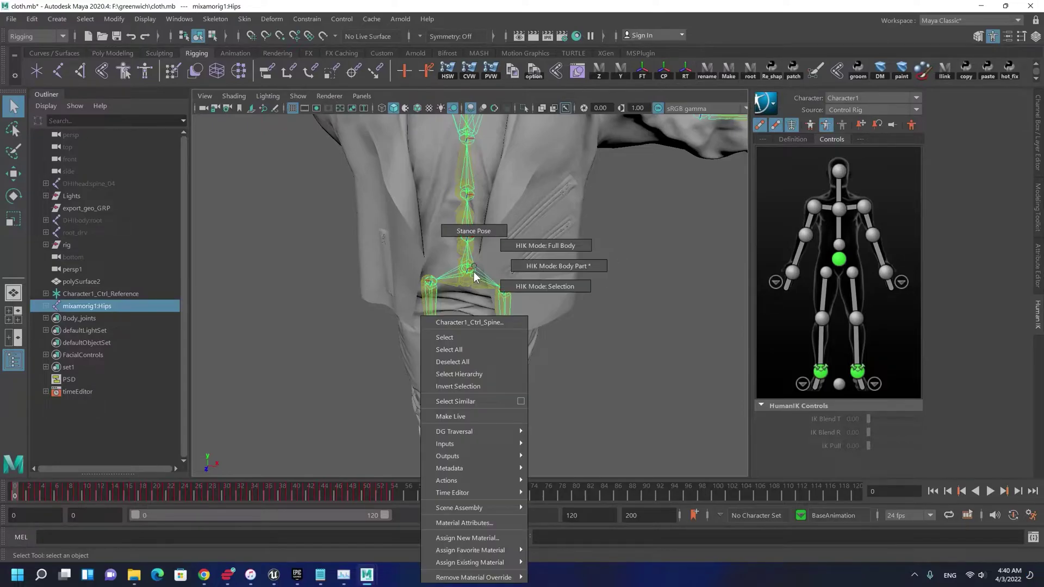
pyautogui.click(472, 270)
pyautogui.click(793, 139)
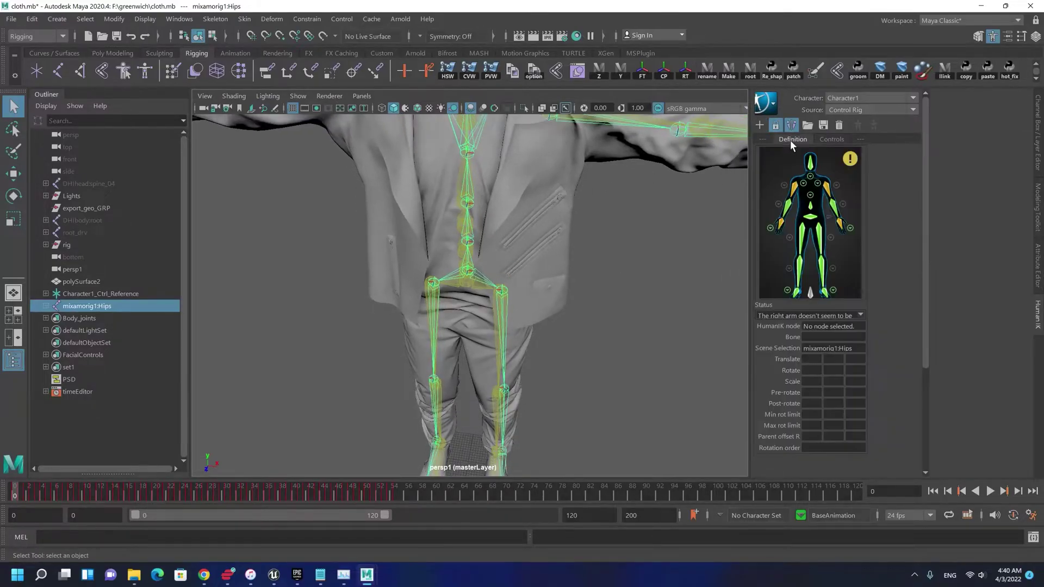
pyautogui.click(758, 126)
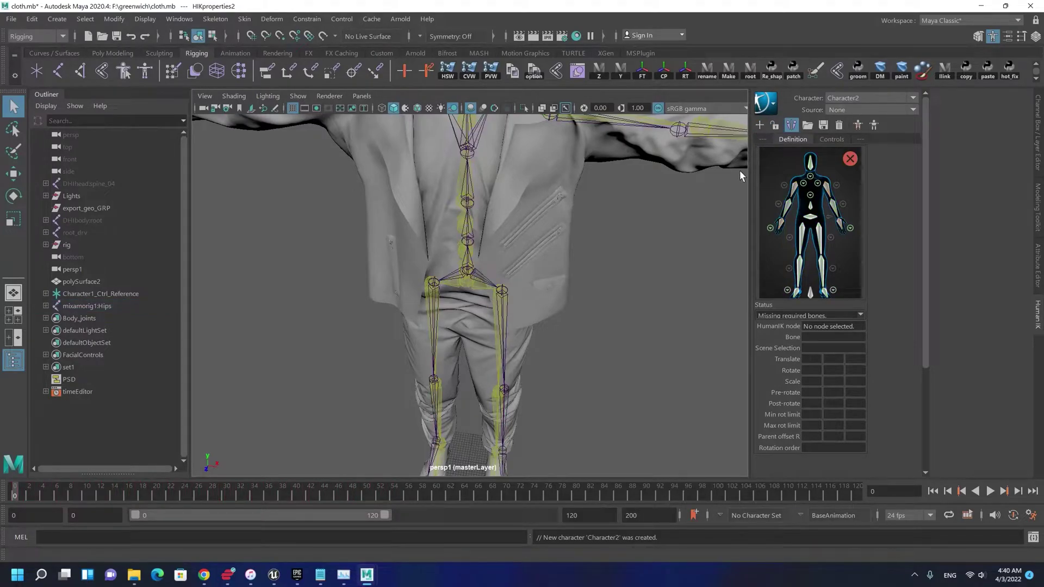
# With the Mixamo hips joint selected, load the HIK skeleton definition for all bones with the prefix mixamorig1:.
pyautogui.click(485, 286)
pyautogui.keyDown('alt'); pyautogui.moveTo(314, 332); pyautogui.dragTo(385, 266); pyautogui.keyUp('alt')
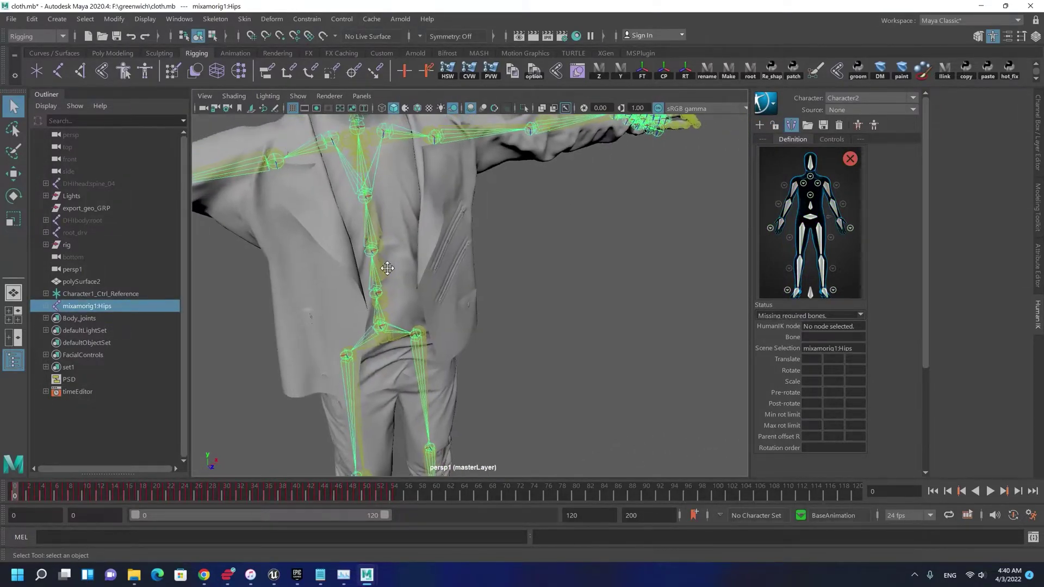
pyautogui.keyDown('alt'); pyautogui.moveTo(484, 270); pyautogui.dragTo(799, 294, button='middle'); pyautogui.keyUp('alt')
pyautogui.keyDown('alt'); pyautogui.moveTo(620, 312); pyautogui.dragTo(422, 387, button='middle'); pyautogui.keyUp('alt')
pyautogui.keyDown('alt'); pyautogui.moveTo(422, 386); pyautogui.dragTo(521, 354); pyautogui.keyUp('alt')
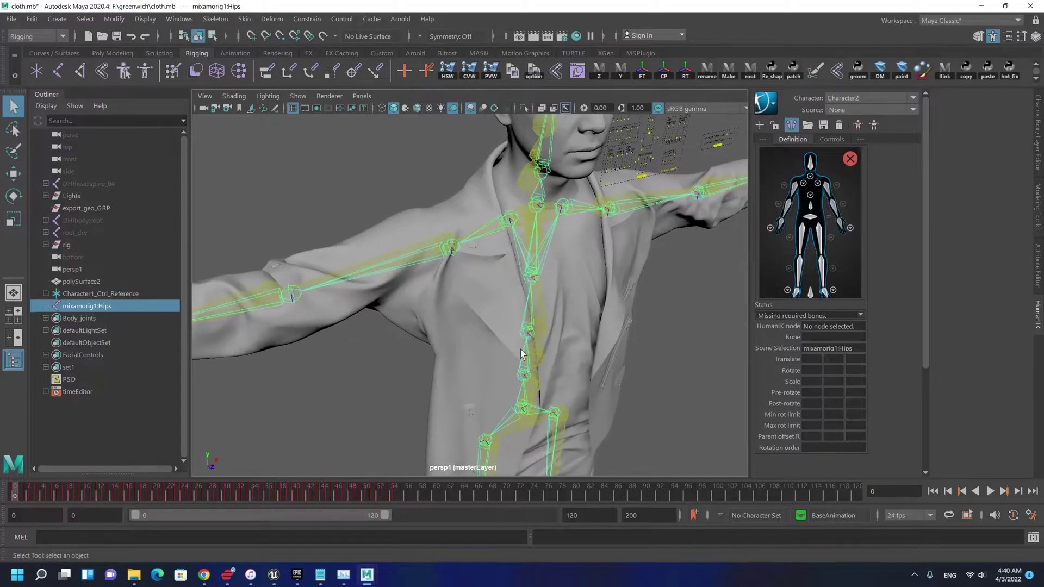
pyautogui.click(806, 126)
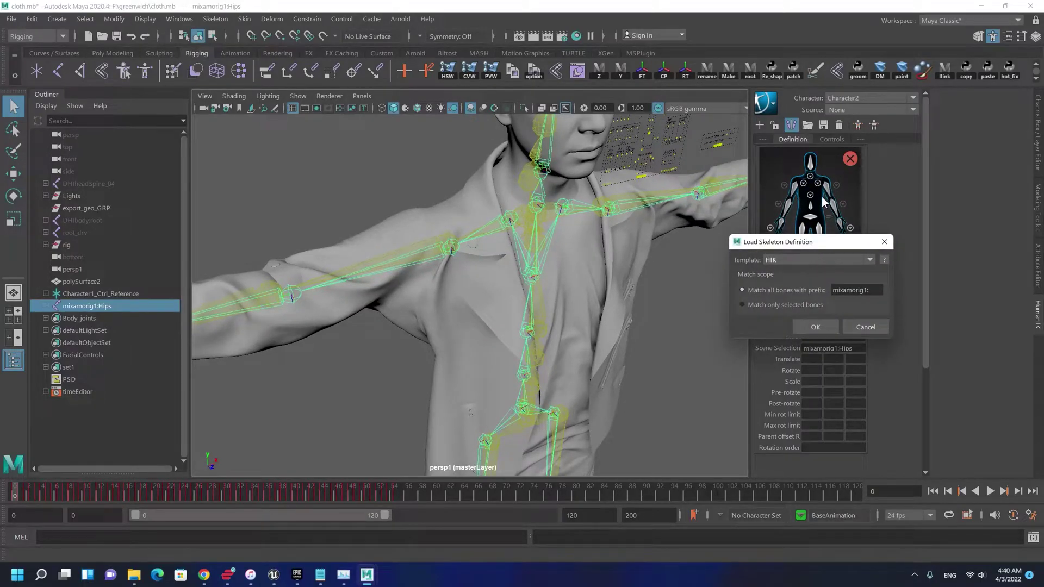
pyautogui.click(814, 326)
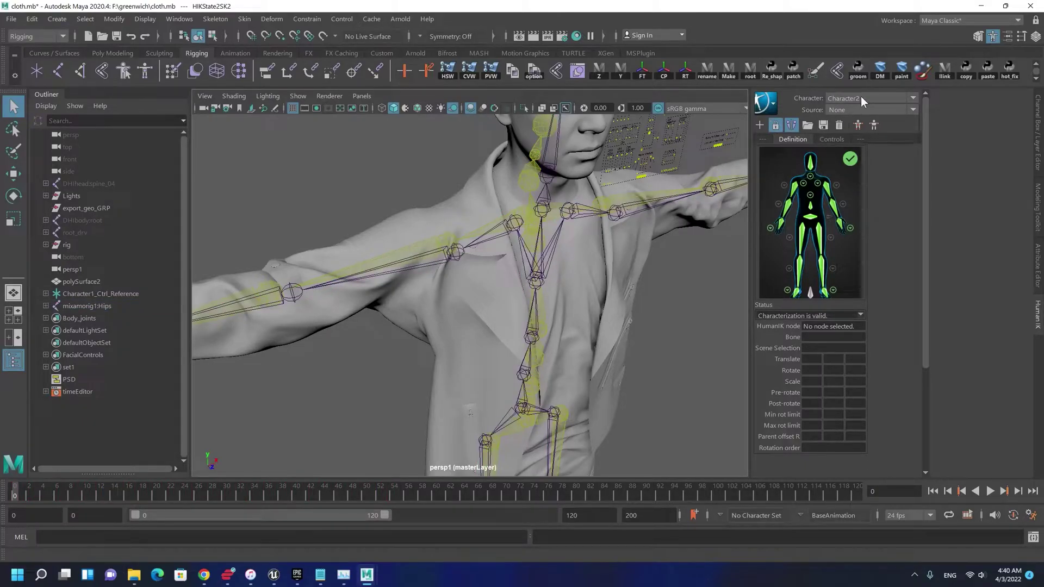
# Make Character1 the current HumanIK character and set its source to Character2.
pyautogui.click(860, 122)
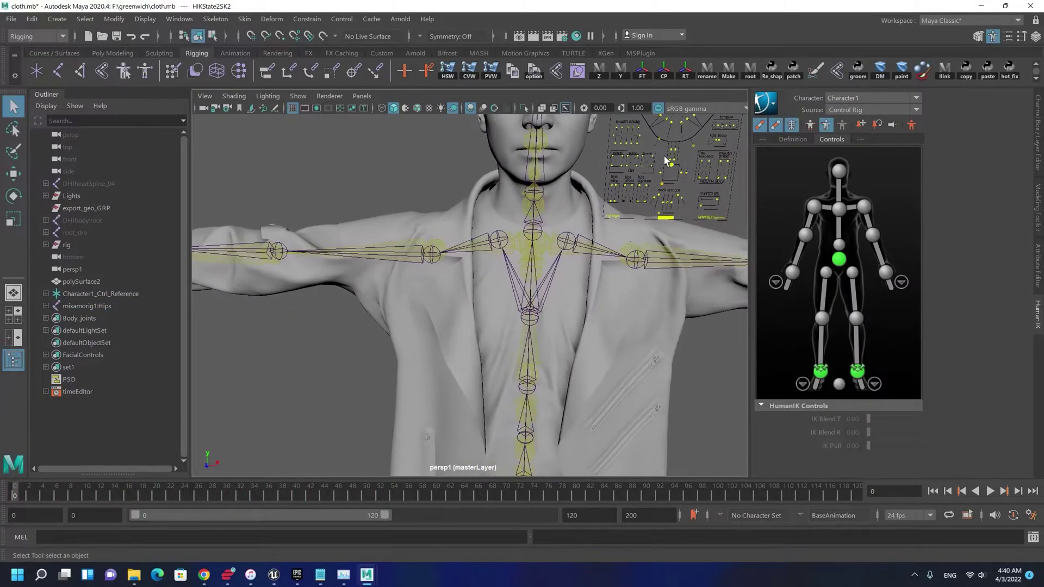
pyautogui.click(878, 109)
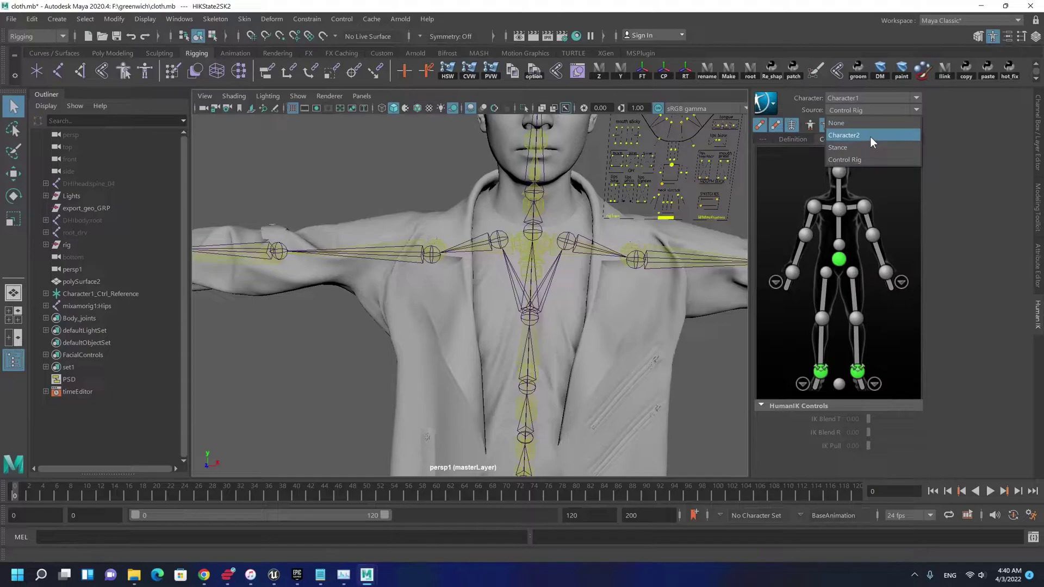
pyautogui.click(870, 136)
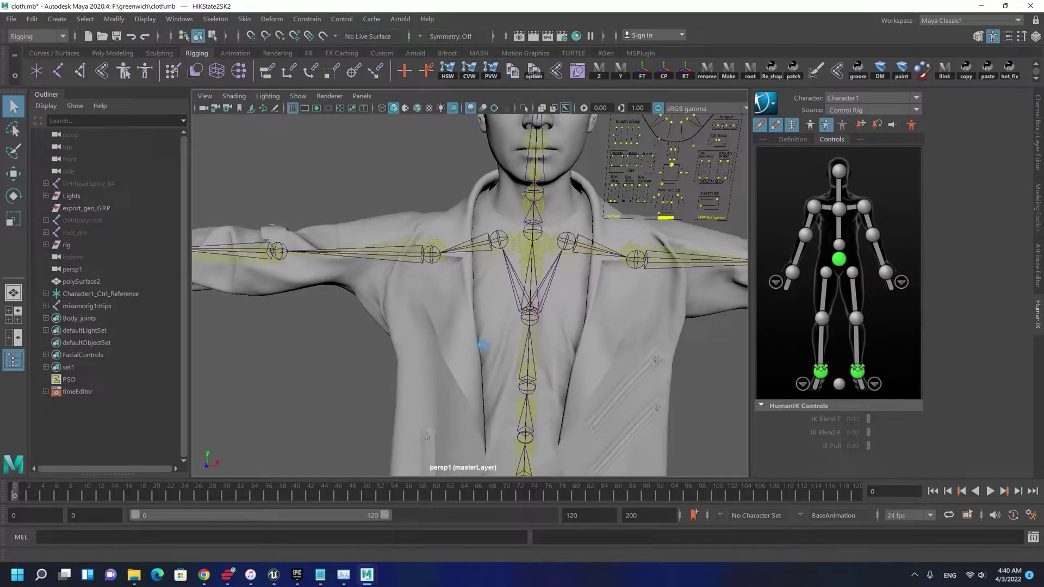
pyautogui.keyDown('alt'); pyautogui.moveTo(571, 351); pyautogui.dragTo(408, 342, button='right'); pyautogui.keyUp('alt')
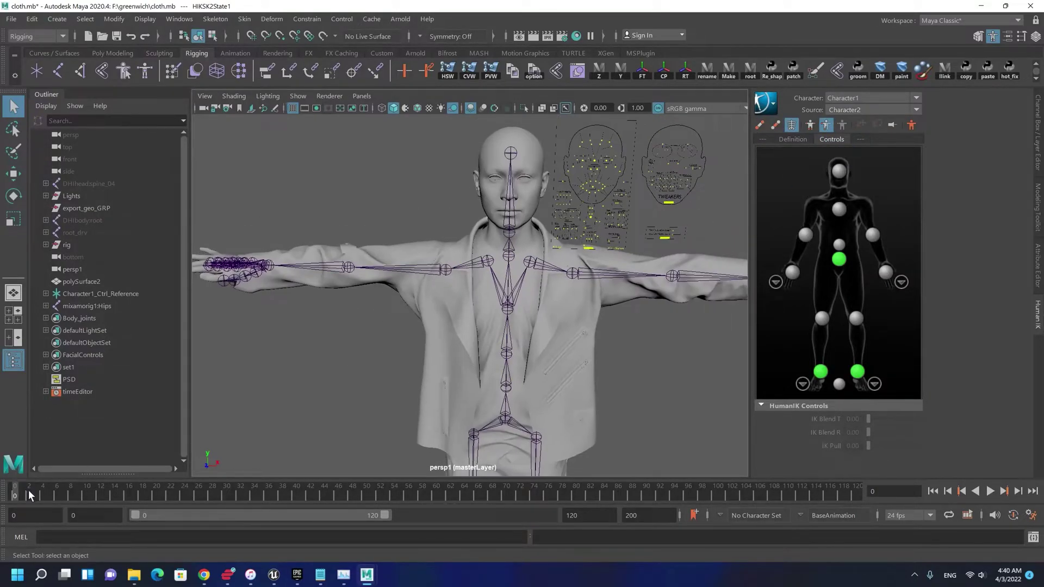
# Play the retargeted skinning test animation and examine how the jacket deforms, including the right sleeve.
pyautogui.moveTo(29, 491)
pyautogui.mouseDown()
pyautogui.moveTo(47, 491)
pyautogui.moveTo(36, 494)
pyautogui.mouseUp()
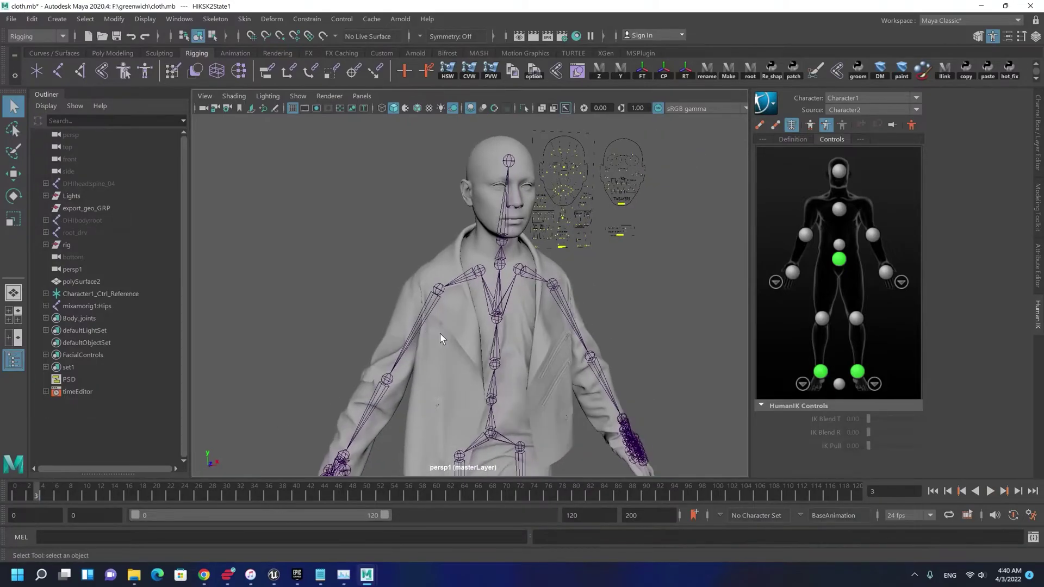
pyautogui.keyDown('alt'); pyautogui.moveTo(439, 334); pyautogui.dragTo(381, 332); pyautogui.keyUp('alt')
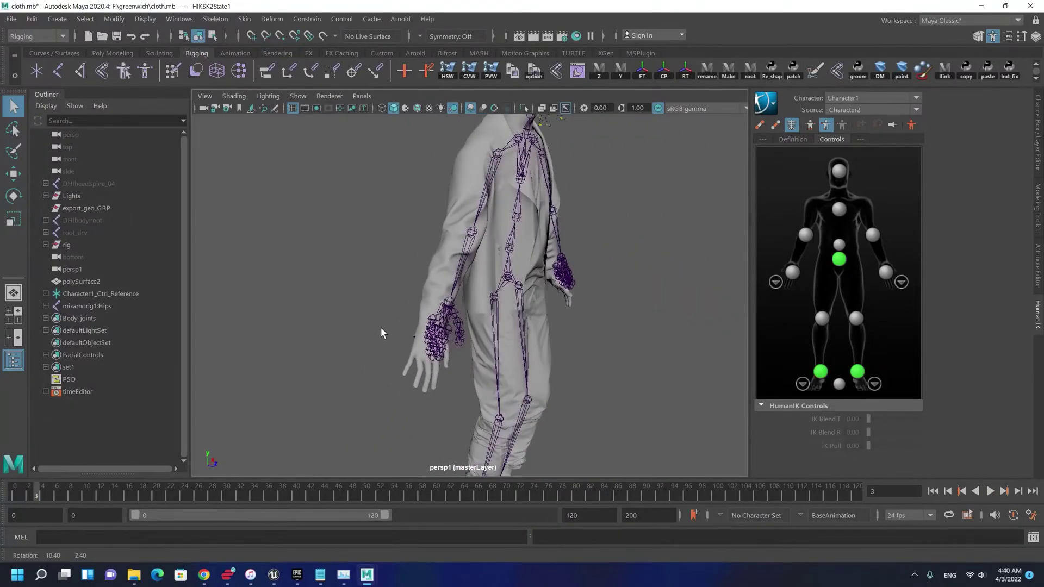
pyautogui.hotkey('alt', 'v')
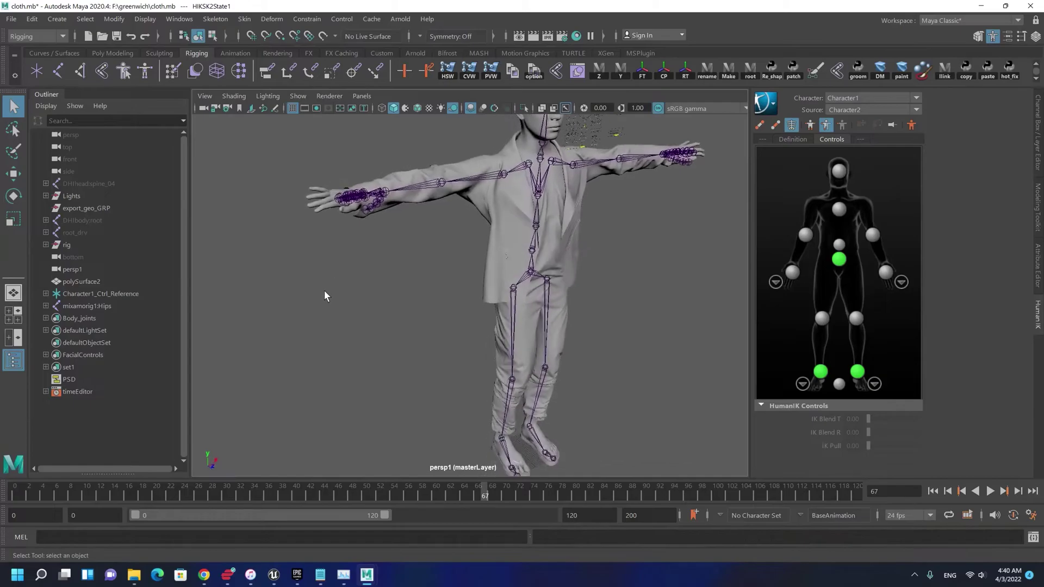
pyautogui.keyDown('alt'); pyautogui.moveTo(356, 204); pyautogui.dragTo(426, 296, button='middle'); pyautogui.keyUp('alt')
pyautogui.keyDown('alt'); pyautogui.moveTo(426, 296); pyautogui.dragTo(449, 385, button='right'); pyautogui.keyUp('alt')
pyautogui.keyDown('alt'); pyautogui.moveTo(449, 385); pyautogui.dragTo(304, 324); pyautogui.keyUp('alt')
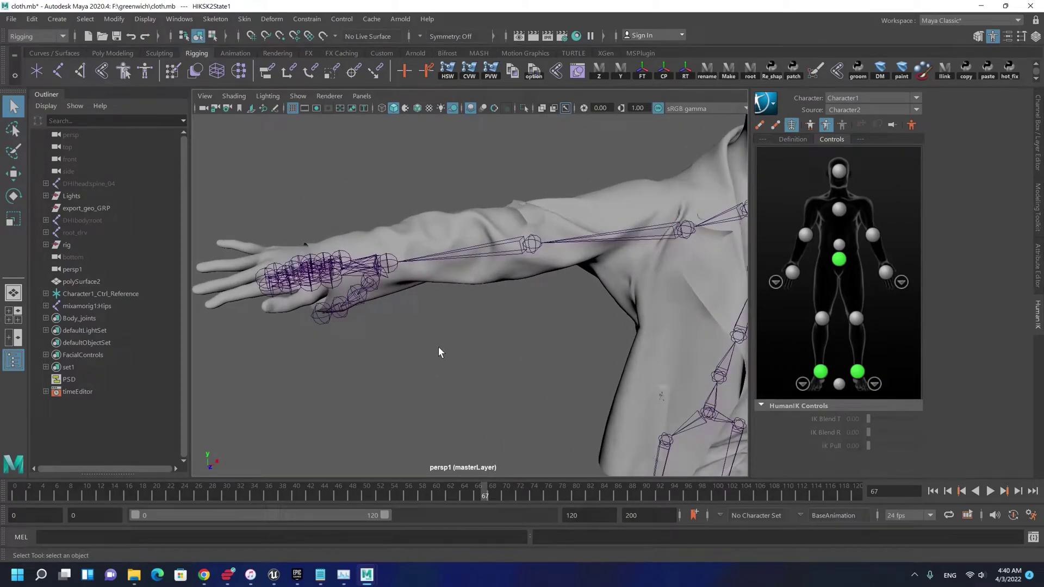
pyautogui.scroll(-3, 440, 352)
# Replay the animation from frame 0 seen from the character's left side, and examine the left sleeve and hand in the T-pose.
pyautogui.moveTo(301, 497); pyautogui.dragTo(4, 474)
pyautogui.keyDown('alt'); pyautogui.moveTo(545, 333); pyautogui.dragTo(395, 285); pyautogui.keyUp('alt')
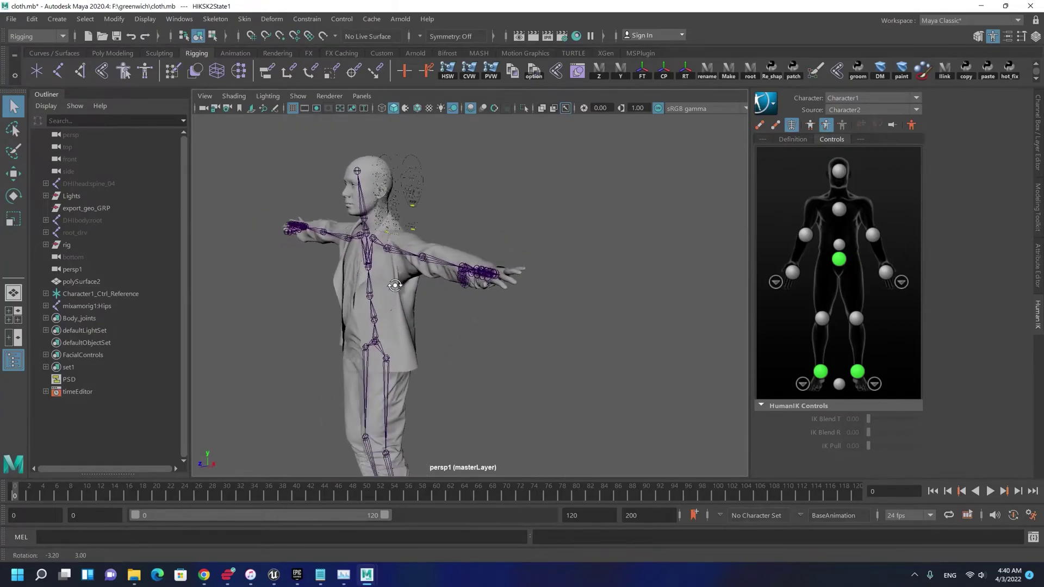
pyautogui.hotkey('alt', 'v')
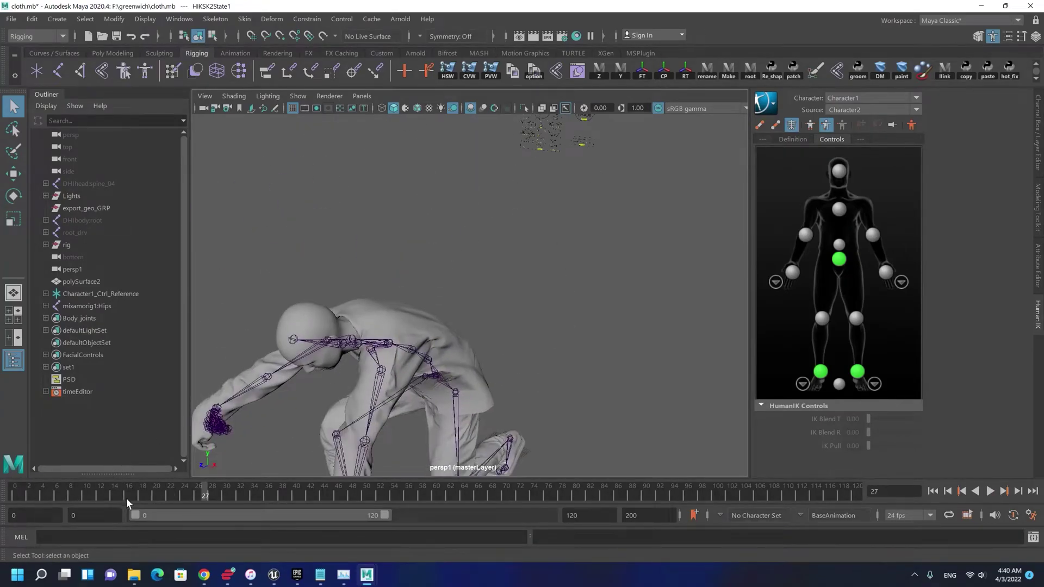
pyautogui.moveTo(38, 493); pyautogui.dragTo(16, 492)
pyautogui.keyDown('alt'); pyautogui.moveTo(459, 195); pyautogui.dragTo(376, 315, button='middle'); pyautogui.keyUp('alt')
pyautogui.keyDown('alt'); pyautogui.moveTo(376, 315); pyautogui.dragTo(549, 337, button='right'); pyautogui.keyUp('alt')
pyautogui.keyDown('alt'); pyautogui.moveTo(550, 337); pyautogui.dragTo(445, 267, button='middle'); pyautogui.keyUp('alt')
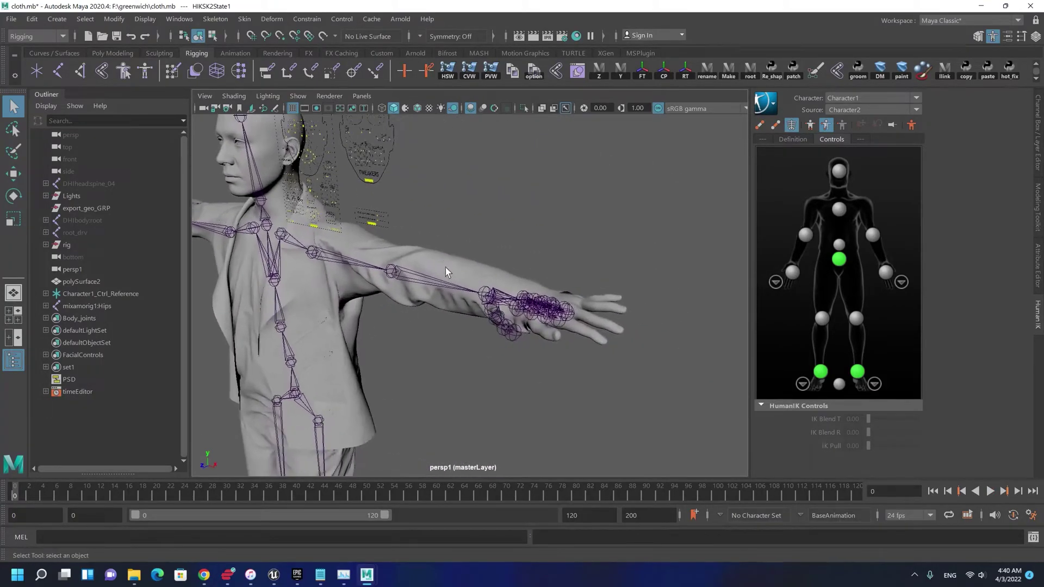
# Check Character1's HumanIK definition and its validation status while inspecting the left arm and sleeve up close.
pyautogui.keyDown('alt'); pyautogui.moveTo(445, 268); pyautogui.dragTo(578, 277, button='right'); pyautogui.keyUp('alt')
pyautogui.click(787, 141)
pyautogui.keyDown('alt'); pyautogui.moveTo(572, 238); pyautogui.dragTo(599, 238); pyautogui.keyUp('alt')
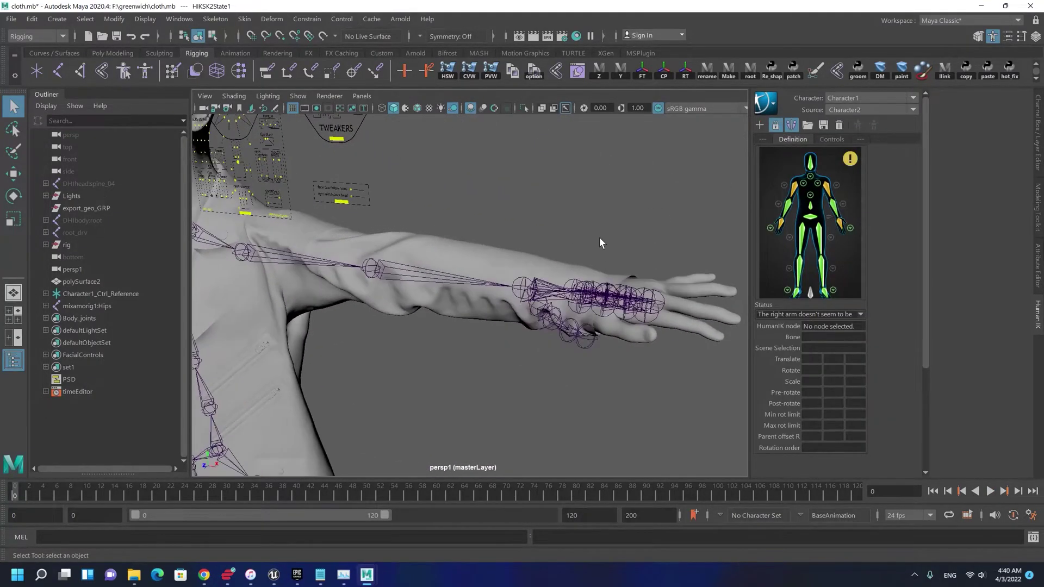
pyautogui.keyDown('alt'); pyautogui.moveTo(599, 239); pyautogui.dragTo(496, 238, button='middle'); pyautogui.keyUp('alt')
pyautogui.keyDown('alt'); pyautogui.moveTo(496, 238); pyautogui.dragTo(541, 238, button='right'); pyautogui.keyUp('alt')
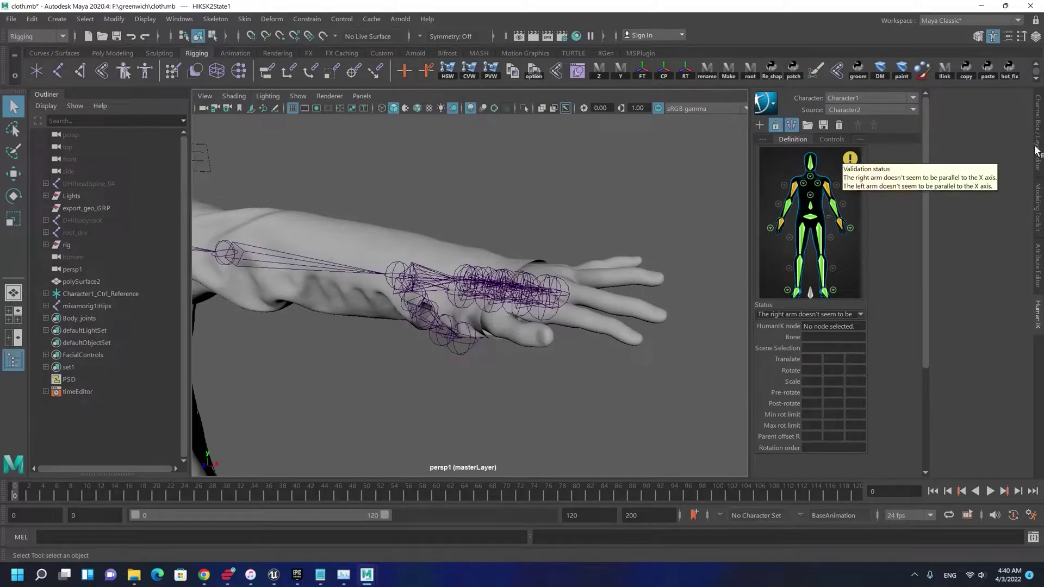
# Show all object types in the viewport and inspect the left hand against the skeleton joints.
pyautogui.click(302, 97)
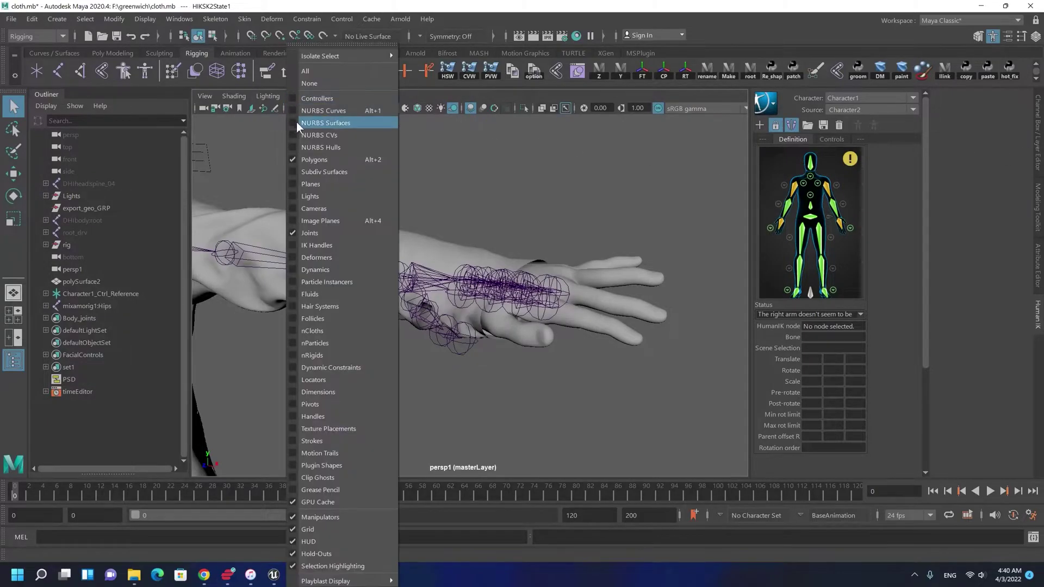
pyautogui.click(320, 70)
pyautogui.keyDown('alt'); pyautogui.moveTo(503, 234); pyautogui.dragTo(526, 242); pyautogui.keyUp('alt')
pyautogui.keyDown('alt'); pyautogui.moveTo(525, 241); pyautogui.dragTo(482, 206, button='middle'); pyautogui.keyUp('alt')
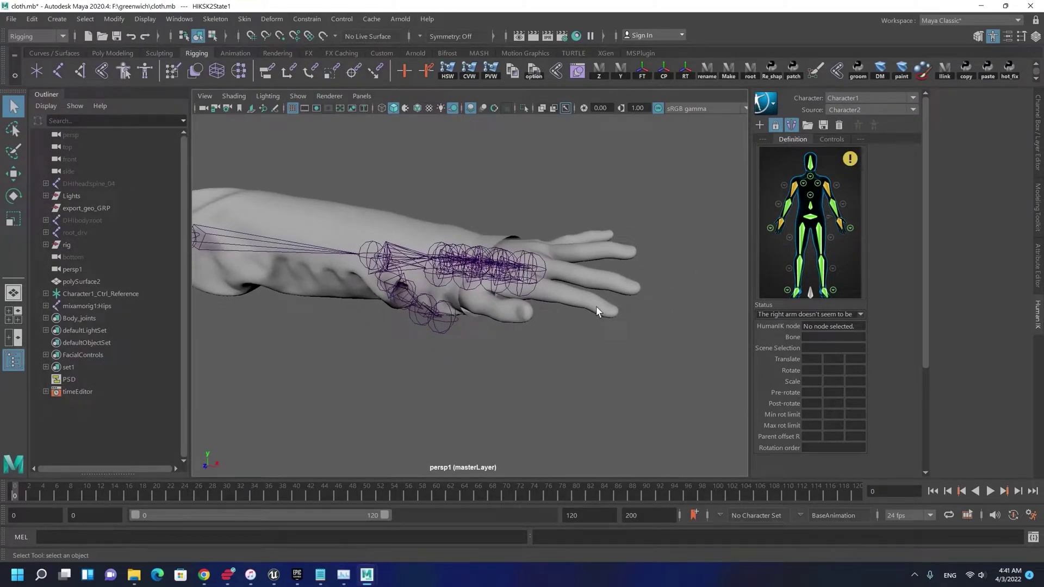
pyautogui.scroll(-5, 596, 306)
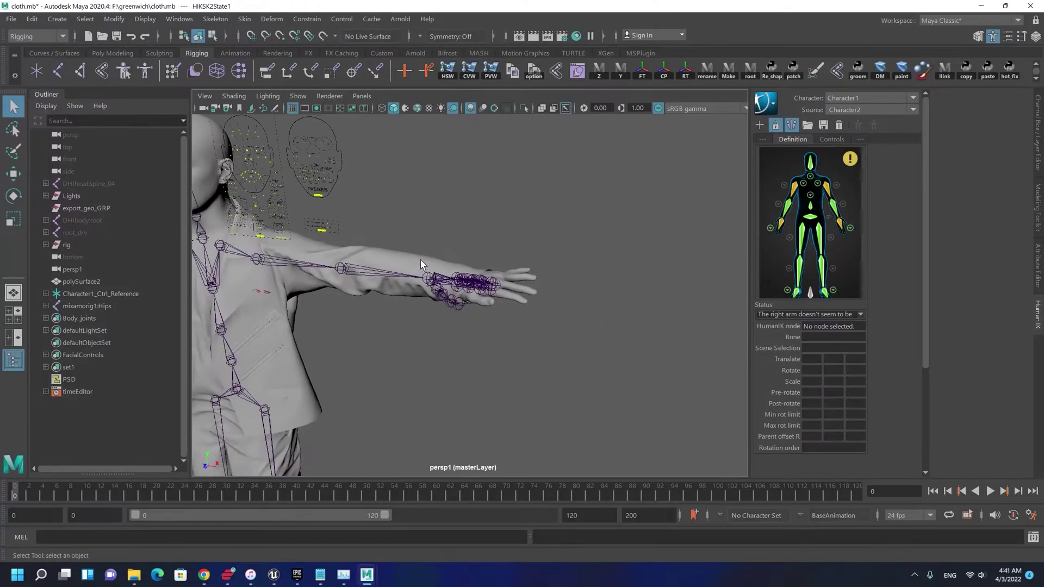
# Play the retargeted animation once more with Character2 as source and return to frame 0.
pyautogui.click(863, 111)
pyautogui.click(863, 111)
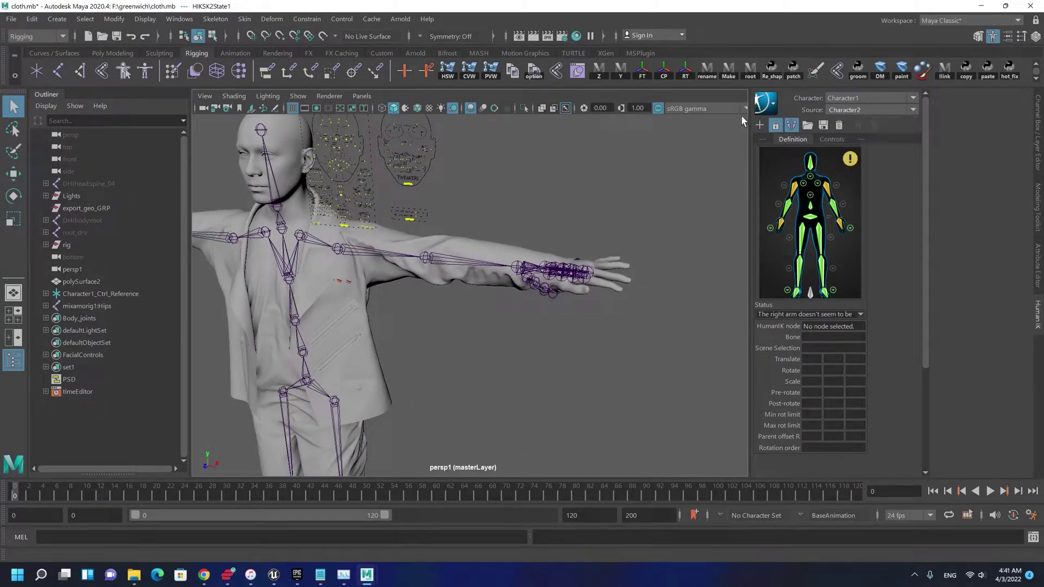
pyautogui.hotkey('alt', 'v')
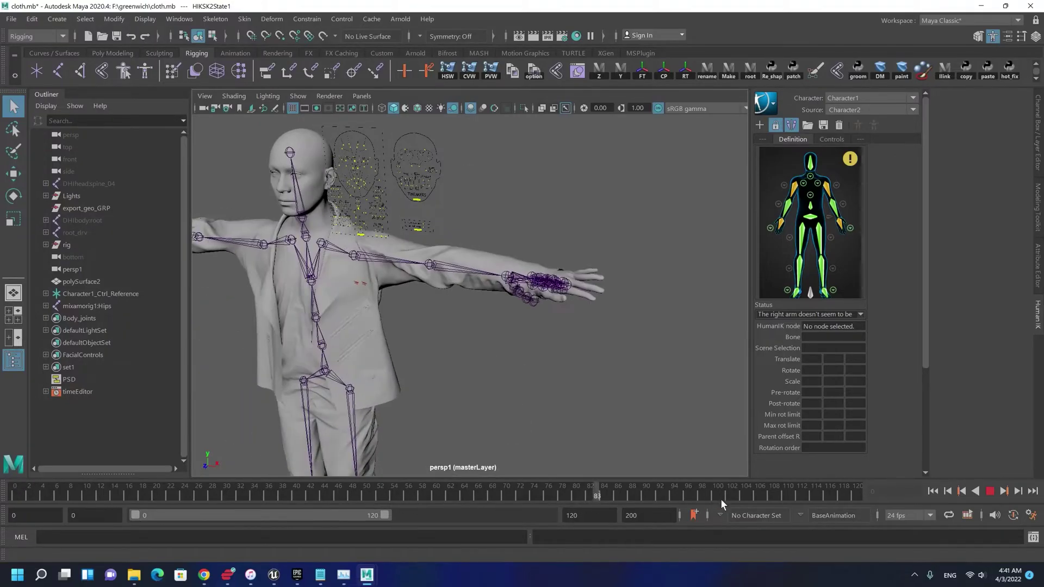
pyautogui.click(11, 497)
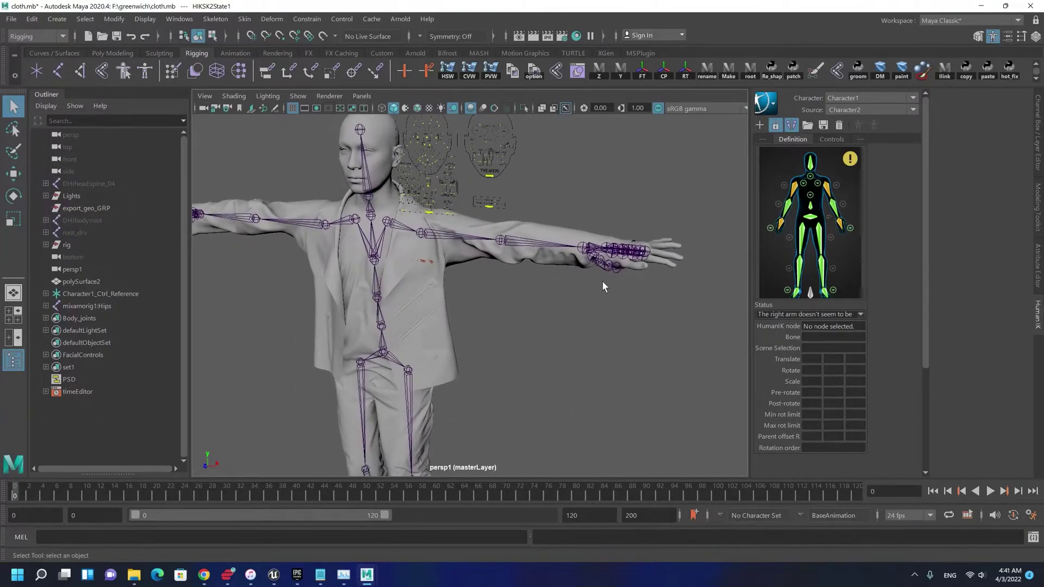
# Bake Character1's retargeted animation to its HumanIK control rig.
pyautogui.click(760, 100)
pyautogui.moveTo(828, 162)
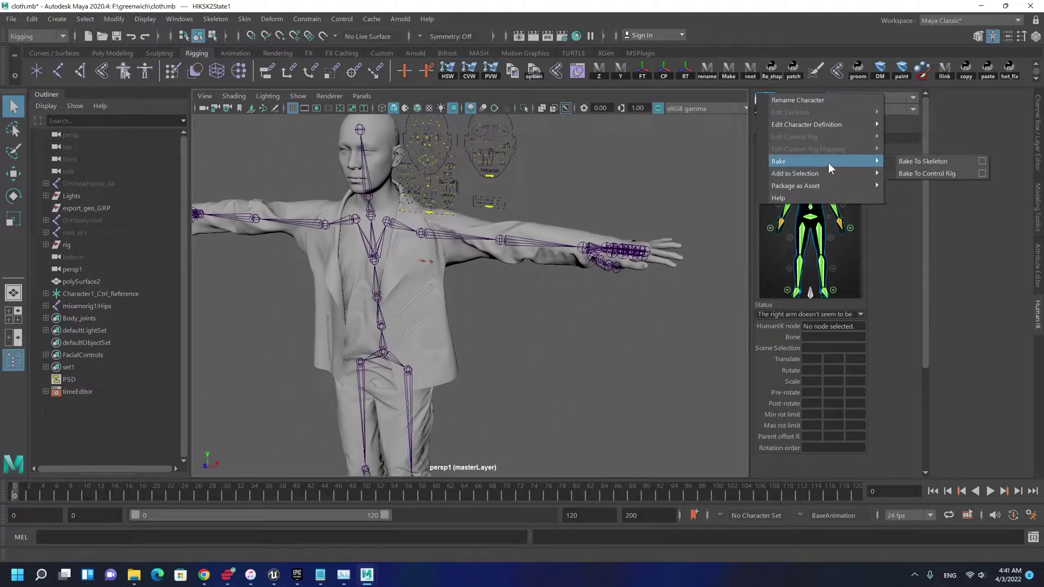
pyautogui.click(908, 173)
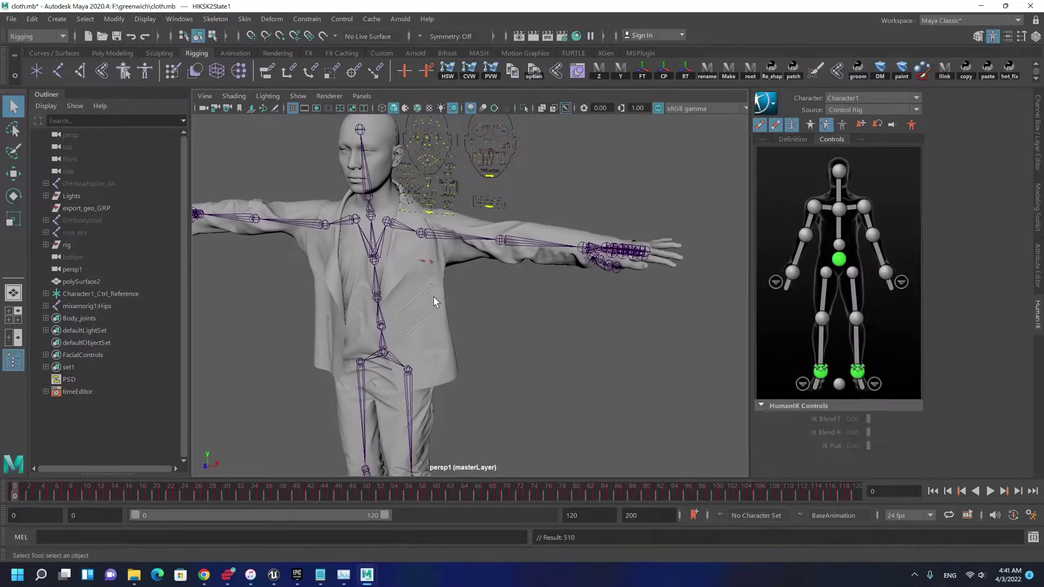
# Delete the mixamorig1:Hips skeleton from the scene.
pyautogui.click(97, 306)
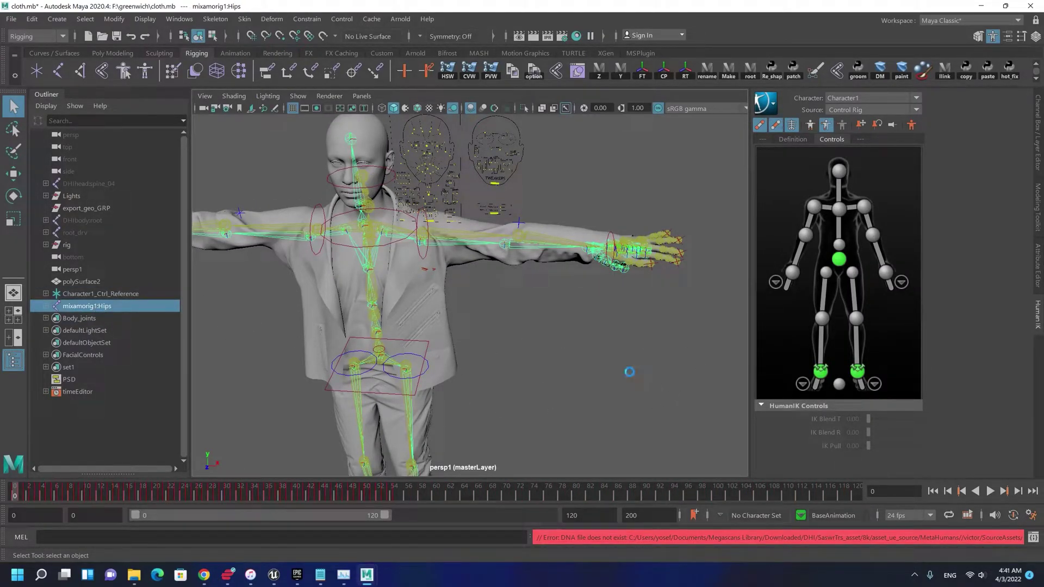
pyautogui.press('Delete')
pyautogui.keyDown('alt'); pyautogui.moveTo(467, 288); pyautogui.dragTo(643, 259); pyautogui.keyUp('alt')
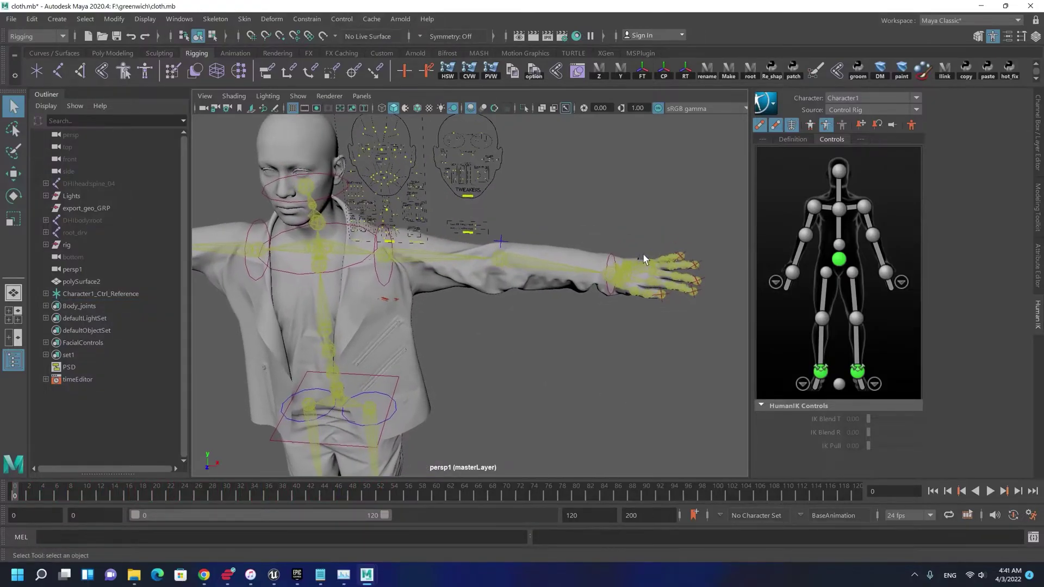
# Select the left pinky effector of the control rig and create a new animation layer for it.
pyautogui.click(683, 254)
pyautogui.press('f')
pyautogui.keyDown('alt'); pyautogui.moveTo(560, 292); pyautogui.dragTo(299, 205, button='right'); pyautogui.keyUp('alt')
pyautogui.keyDown('alt'); pyautogui.moveTo(299, 205); pyautogui.dragTo(419, 298); pyautogui.keyUp('alt')
pyautogui.click(1037, 160)
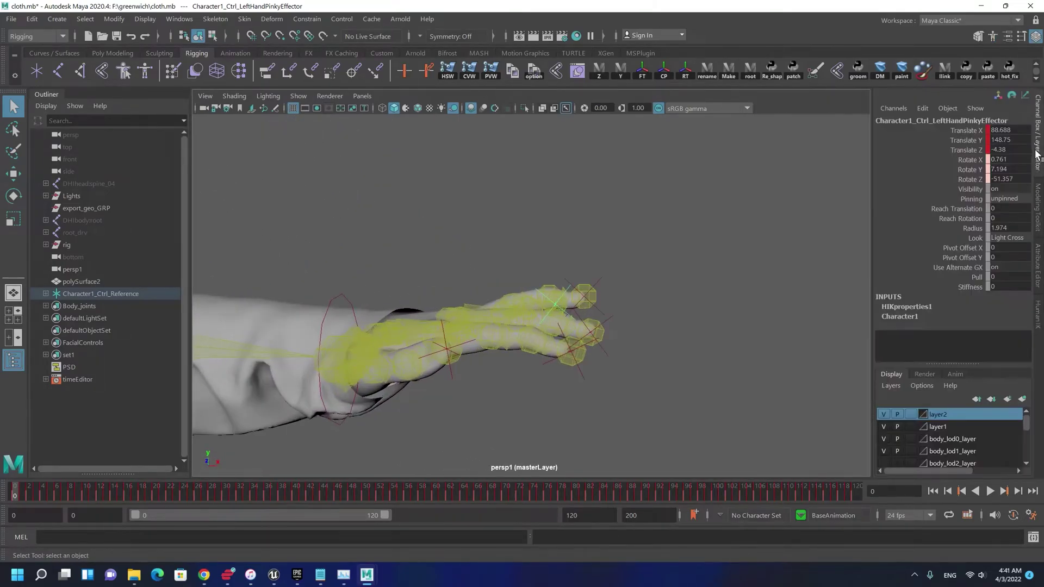
pyautogui.click(1041, 305)
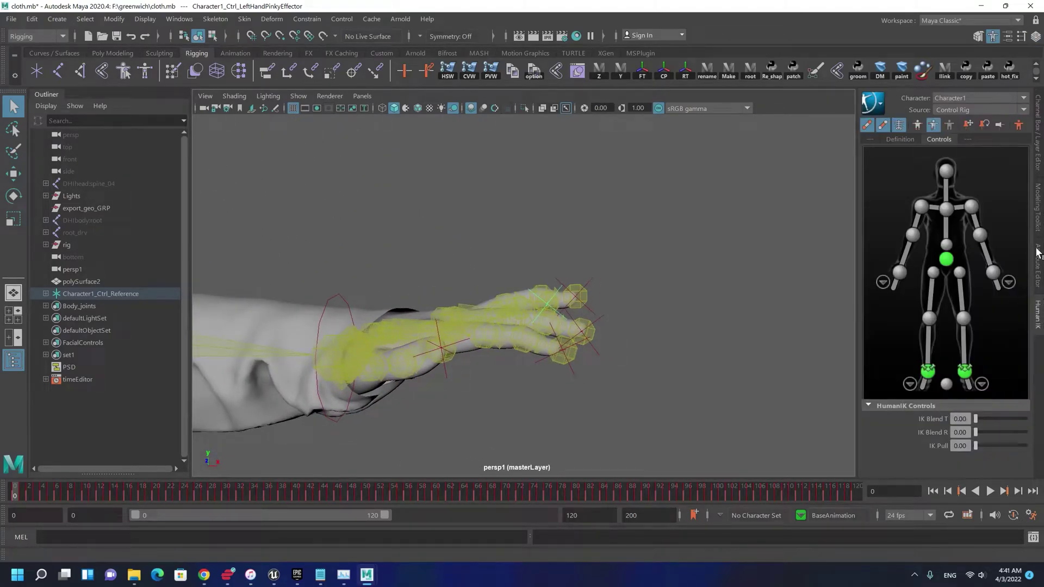
pyautogui.click(1038, 265)
pyautogui.click(1041, 218)
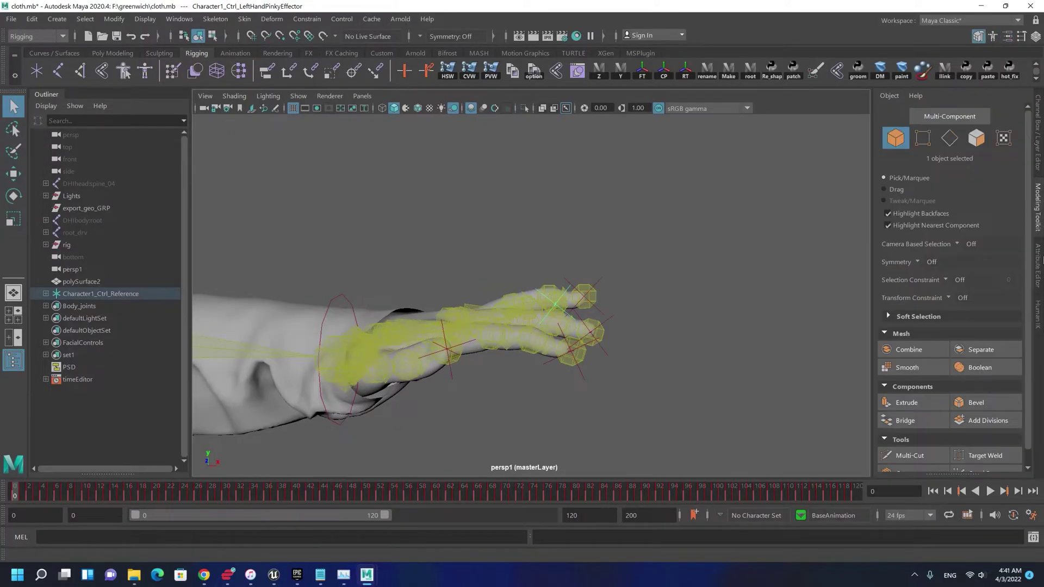
pyautogui.click(1041, 262)
pyautogui.click(1038, 153)
pyautogui.click(955, 374)
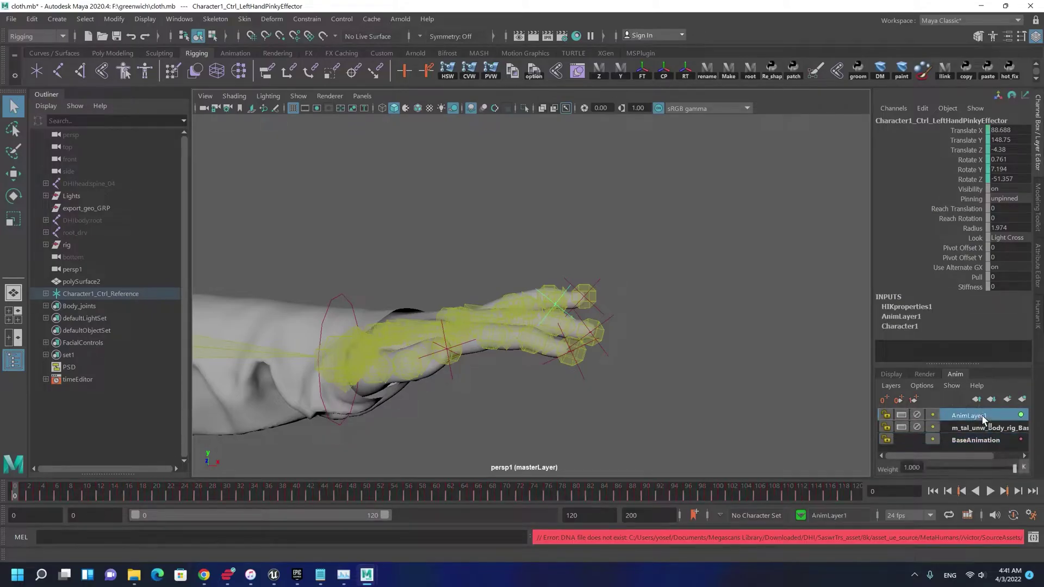
# Select all of Character1's control rig controls and add the selected objects to AnimLayer1.
pyautogui.click(607, 355)
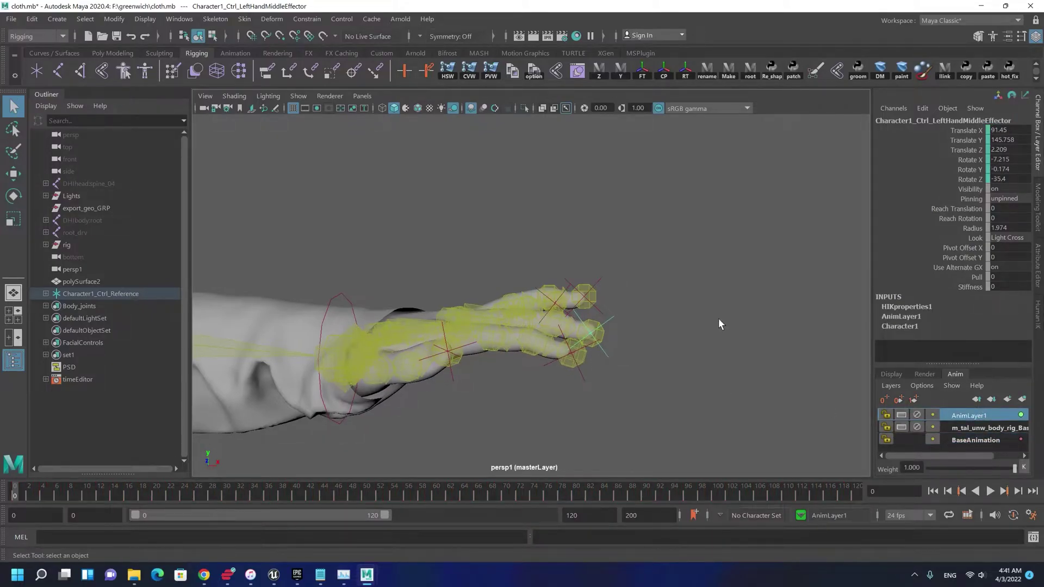
pyautogui.click(1039, 307)
pyautogui.click(992, 175)
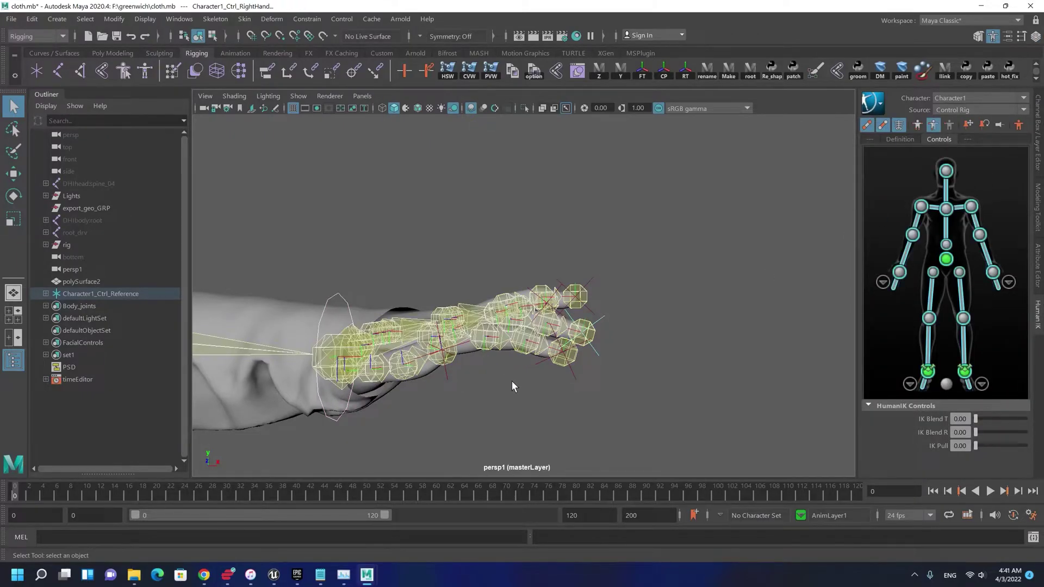
pyautogui.keyDown('alt'); pyautogui.moveTo(28, 335); pyautogui.dragTo(120, 164, button='right'); pyautogui.keyUp('alt')
pyautogui.keyDown('alt'); pyautogui.moveTo(311, 239); pyautogui.dragTo(396, 205, button='middle'); pyautogui.keyUp('alt')
pyautogui.keyDown('alt'); pyautogui.moveTo(396, 205); pyautogui.dragTo(465, 281, button='right'); pyautogui.keyUp('alt')
pyautogui.keyDown('alt'); pyautogui.moveTo(464, 281); pyautogui.dragTo(565, 135); pyautogui.keyUp('alt')
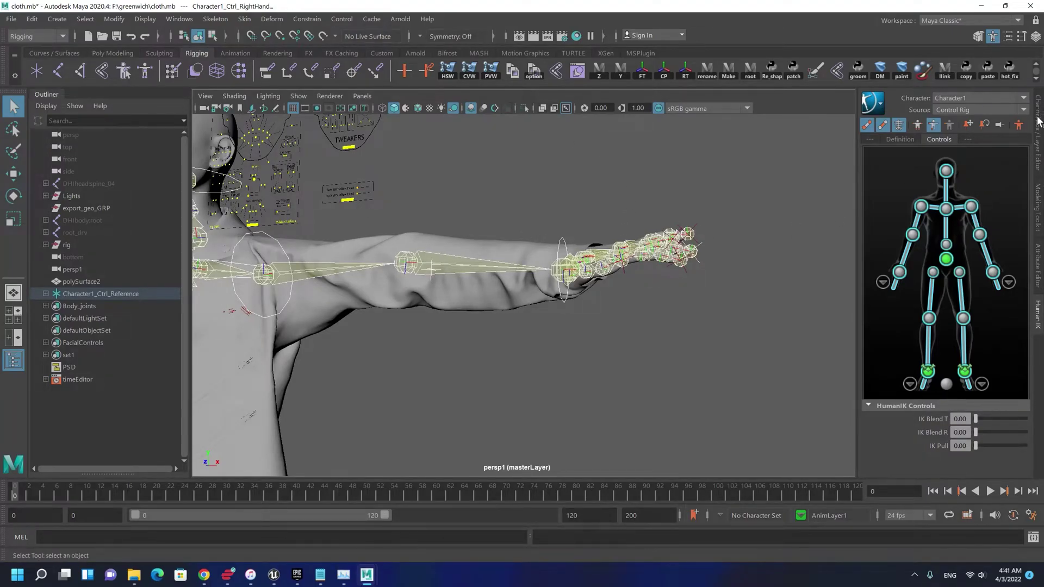
pyautogui.click(1039, 121)
pyautogui.rightClick(961, 419)
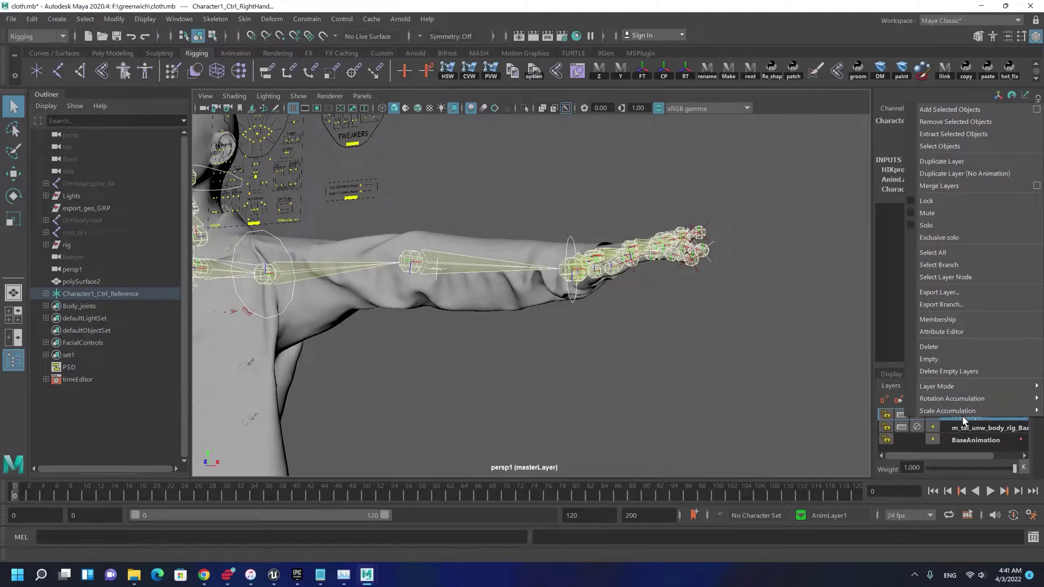
pyautogui.click(987, 113)
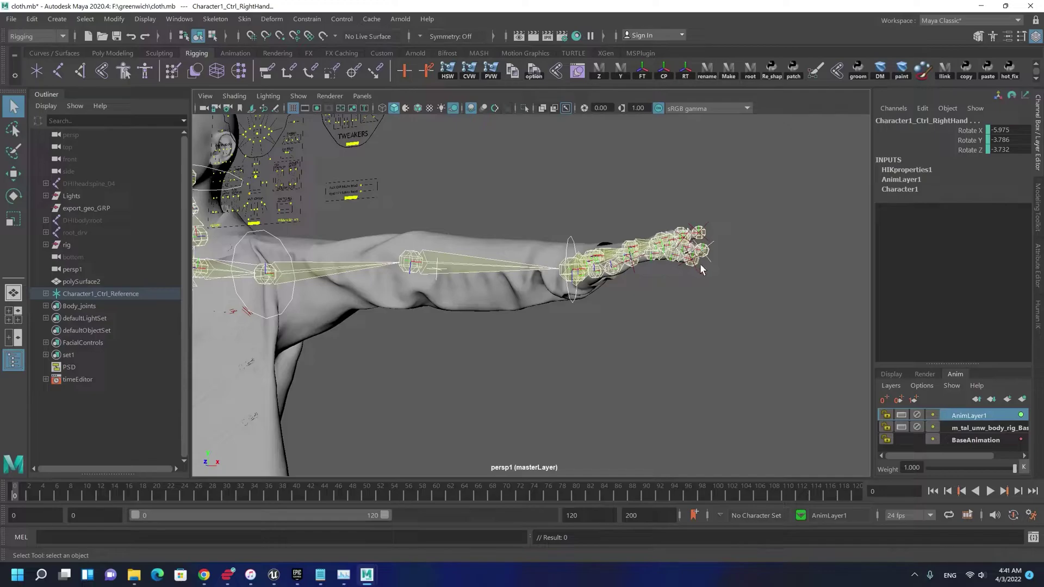
# Select only the left middle-finger effector and examine the left hand and cuff up close at frame 0.
pyautogui.keyDown('alt'); pyautogui.moveTo(661, 288); pyautogui.dragTo(658, 302); pyautogui.keyUp('alt')
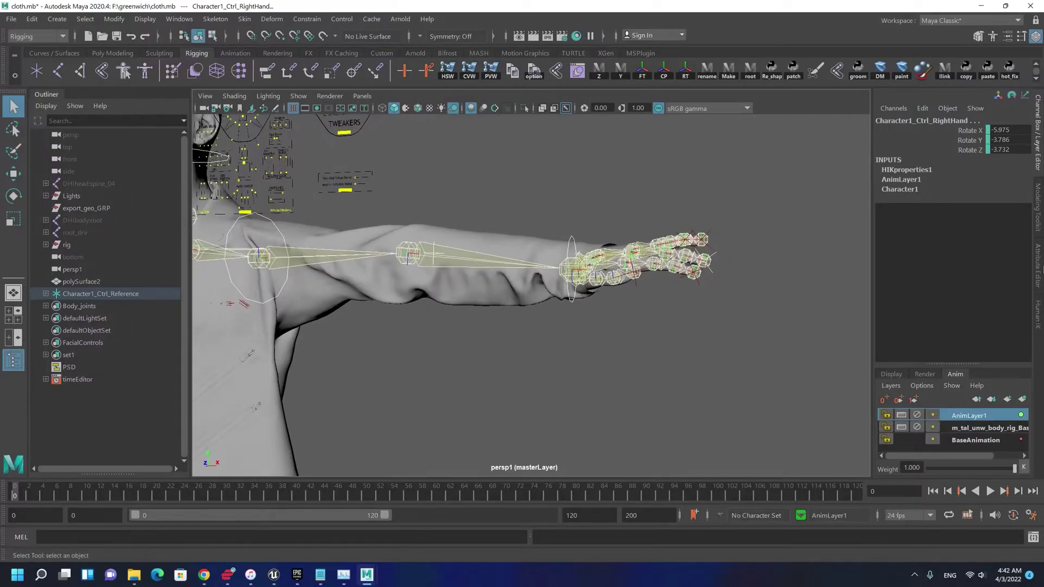
pyautogui.click(1038, 316)
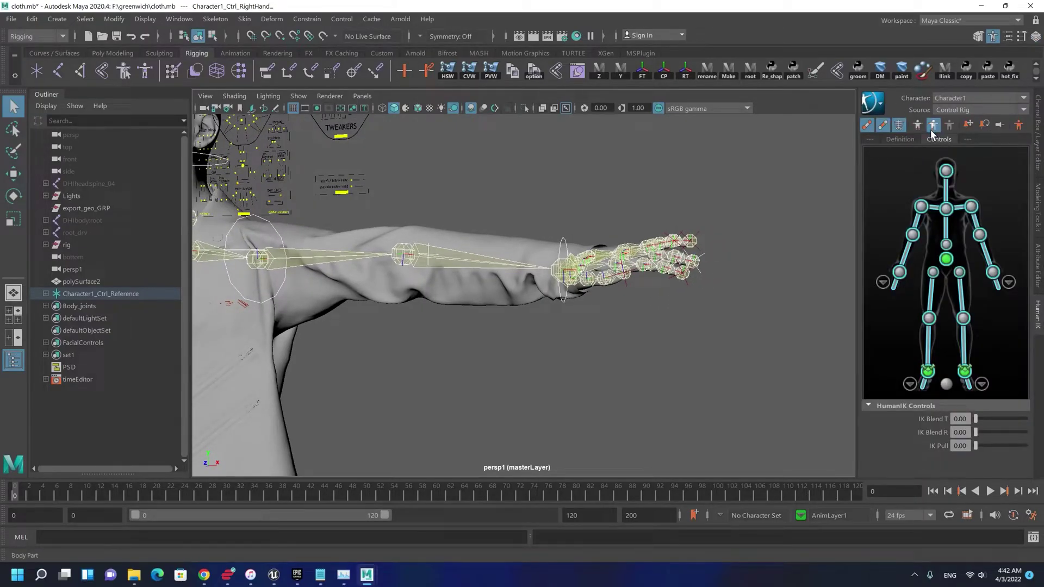
pyautogui.click(699, 269)
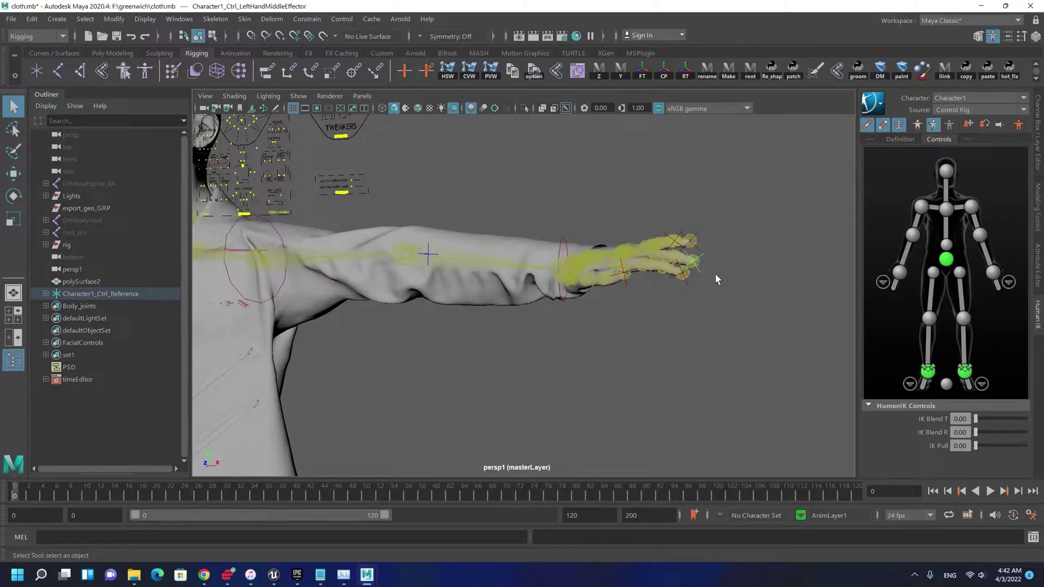
pyautogui.keyDown('alt'); pyautogui.moveTo(716, 273); pyautogui.dragTo(714, 298); pyautogui.keyUp('alt')
pyautogui.keyDown('alt'); pyautogui.moveTo(713, 297); pyautogui.dragTo(660, 282, button='middle'); pyautogui.keyUp('alt')
pyautogui.keyDown('alt'); pyautogui.moveTo(632, 188); pyautogui.dragTo(745, 255); pyautogui.keyUp('alt')
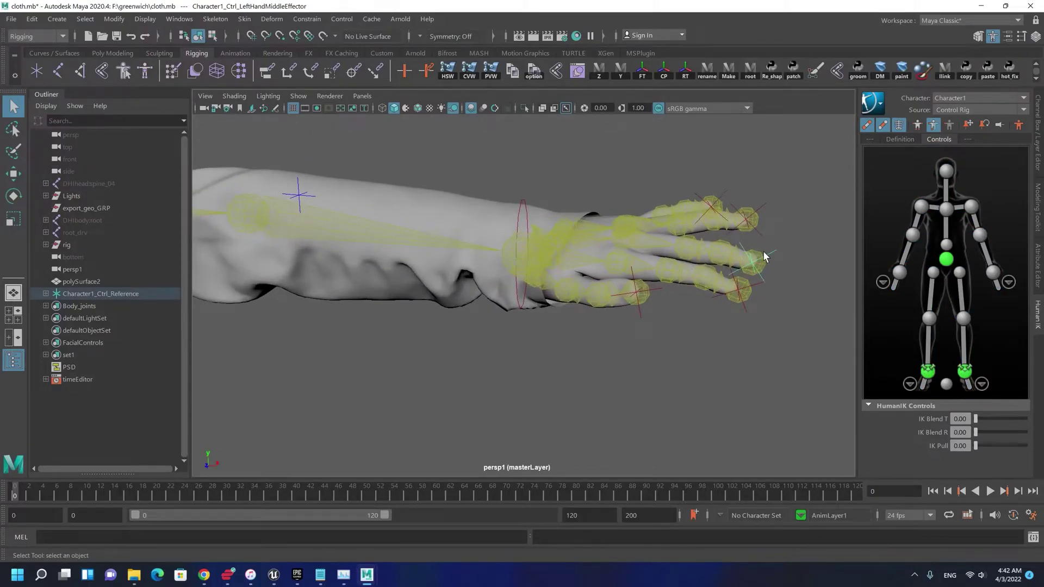
pyautogui.rightClick(767, 259)
pyautogui.moveTo(767, 255); pyautogui.dragTo(777, 204, button='right')
# Select the right thumb effector and examine the right hand and sleeve, ending with the whole character in view.
pyautogui.scroll(-3, 614, 217)
pyautogui.keyDown('alt'); pyautogui.moveTo(603, 215); pyautogui.dragTo(479, 270); pyautogui.keyUp('alt')
pyautogui.keyDown('alt'); pyautogui.moveTo(419, 316); pyautogui.dragTo(434, 292); pyautogui.keyUp('alt')
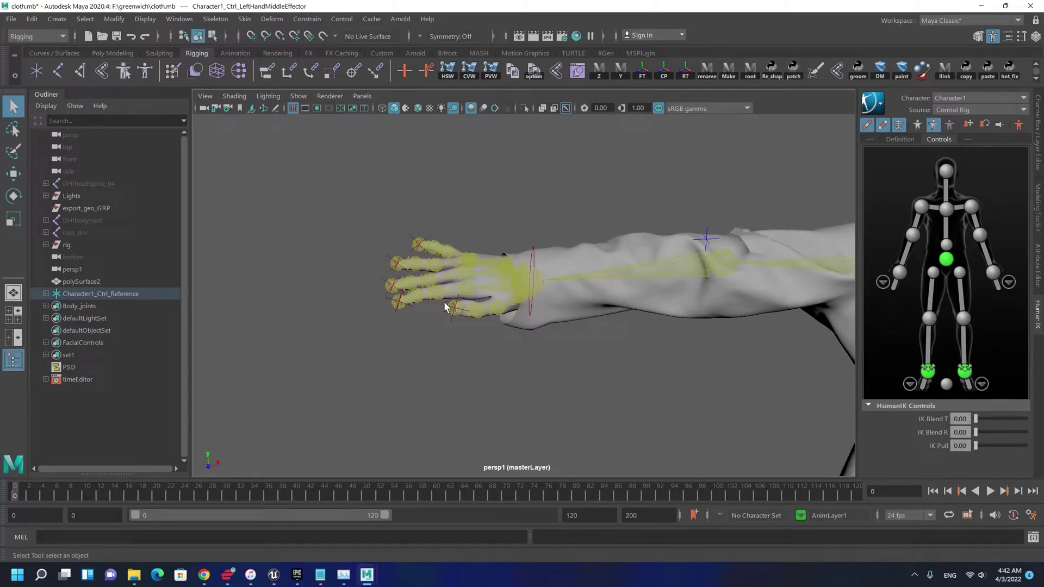
pyautogui.click(446, 309)
pyautogui.moveTo(448, 305); pyautogui.dragTo(456, 236, button='right')
pyautogui.keyDown('alt'); pyautogui.moveTo(472, 341); pyautogui.dragTo(476, 323); pyautogui.keyUp('alt')
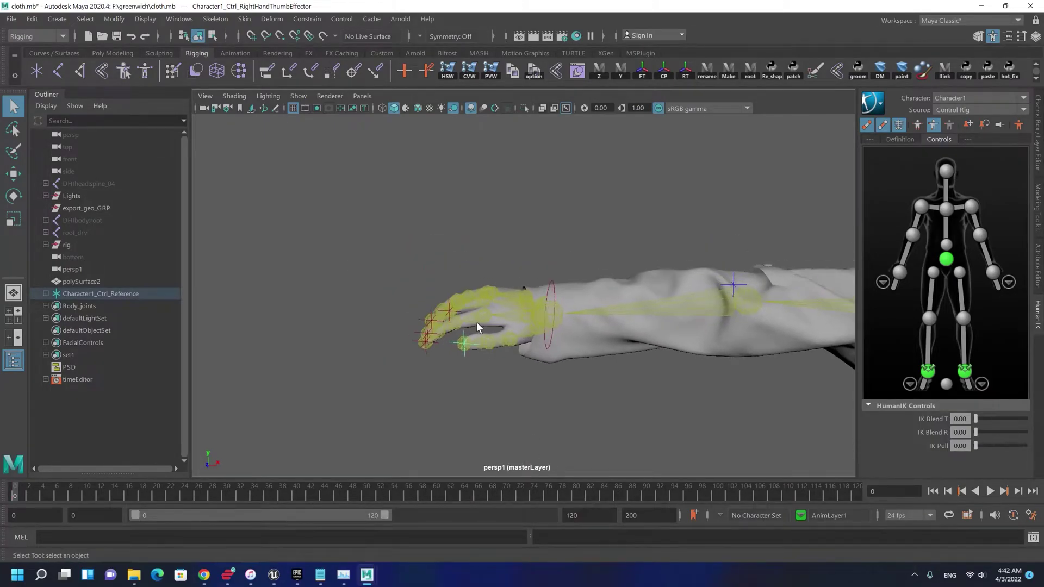
pyautogui.keyDown('alt'); pyautogui.moveTo(604, 324); pyautogui.dragTo(505, 326, button='right'); pyautogui.keyUp('alt')
pyautogui.keyDown('alt'); pyautogui.moveTo(505, 326); pyautogui.dragTo(508, 290, button='middle'); pyautogui.keyUp('alt')
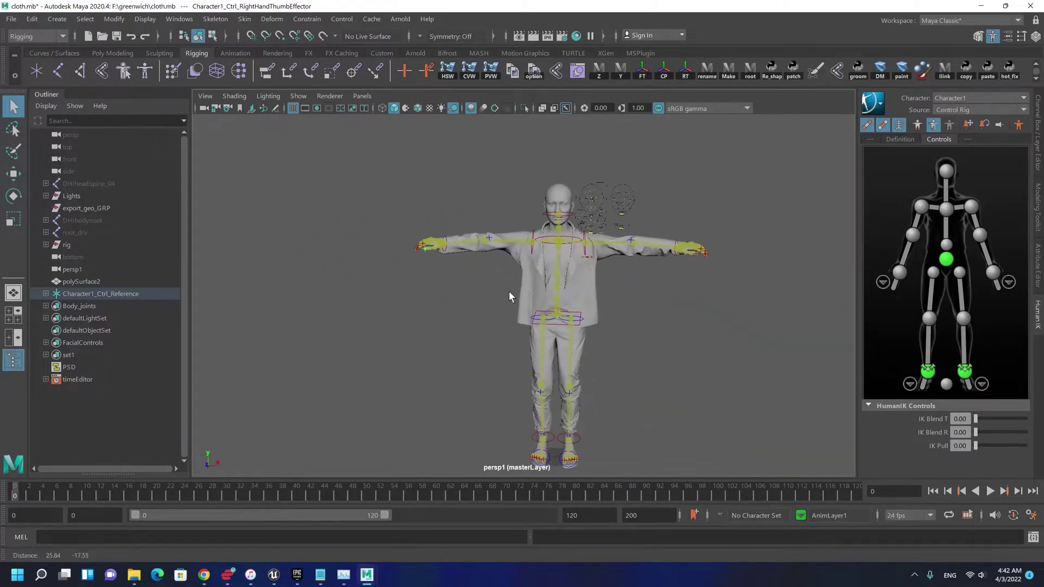
# Play the baked animation from the front and the side to check the clothed body, and go back to frame 0.
pyautogui.hotkey('alt', 'v')
pyautogui.hotkey('alt', 'v')
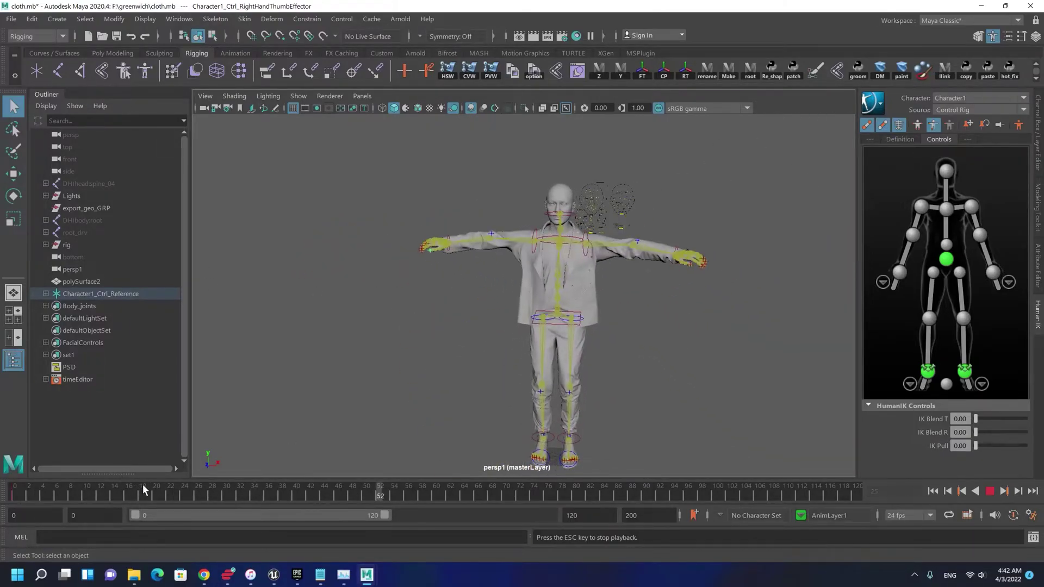
pyautogui.moveTo(116, 490); pyautogui.dragTo(146, 489)
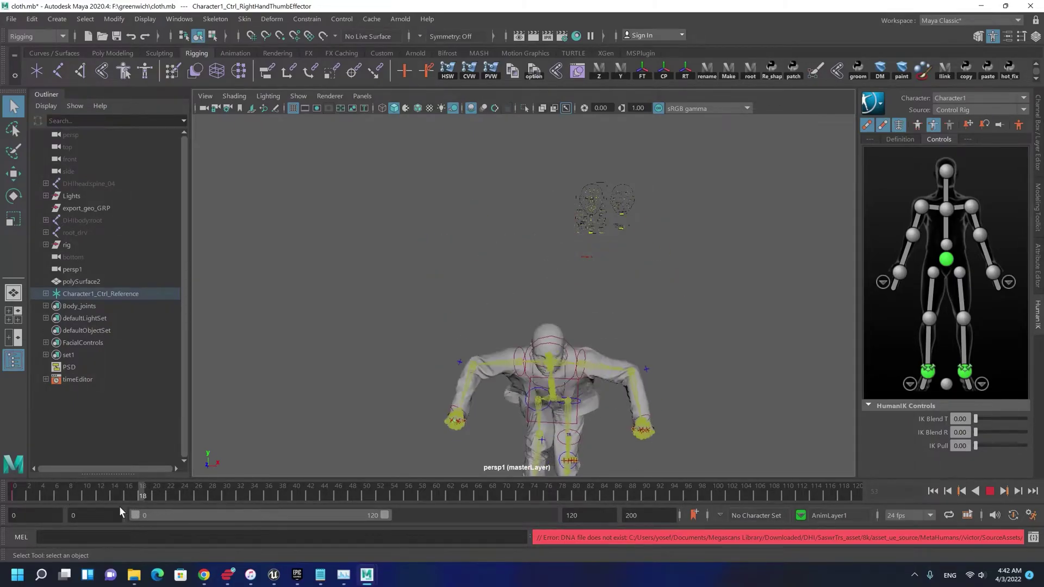
pyautogui.hotkey('alt', 'shift', 'v')
pyautogui.keyDown('alt'); pyautogui.moveTo(478, 385); pyautogui.dragTo(570, 295); pyautogui.keyUp('alt')
pyautogui.hotkey('alt', 'v')
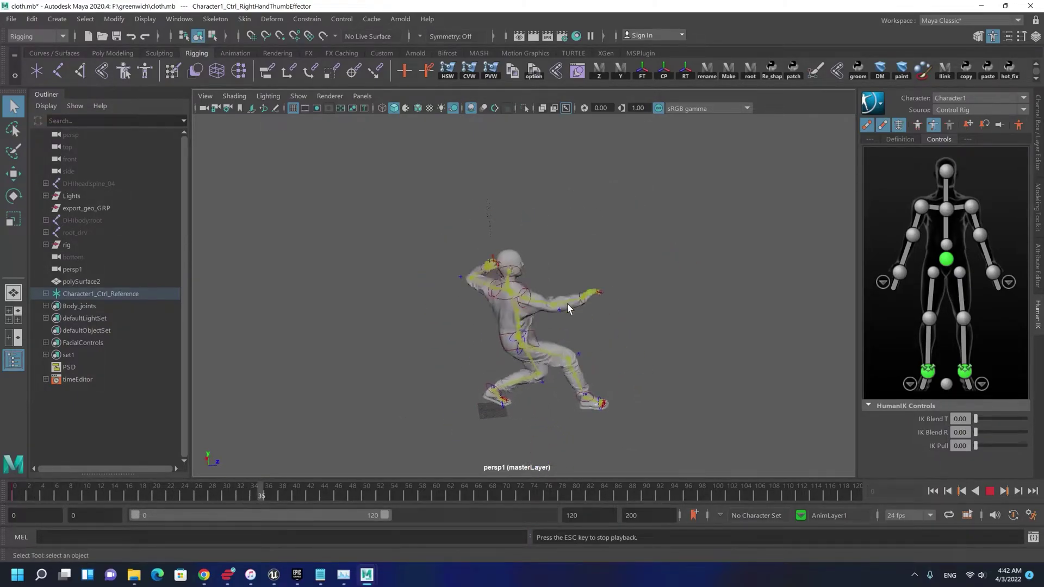
pyautogui.press('Escape')
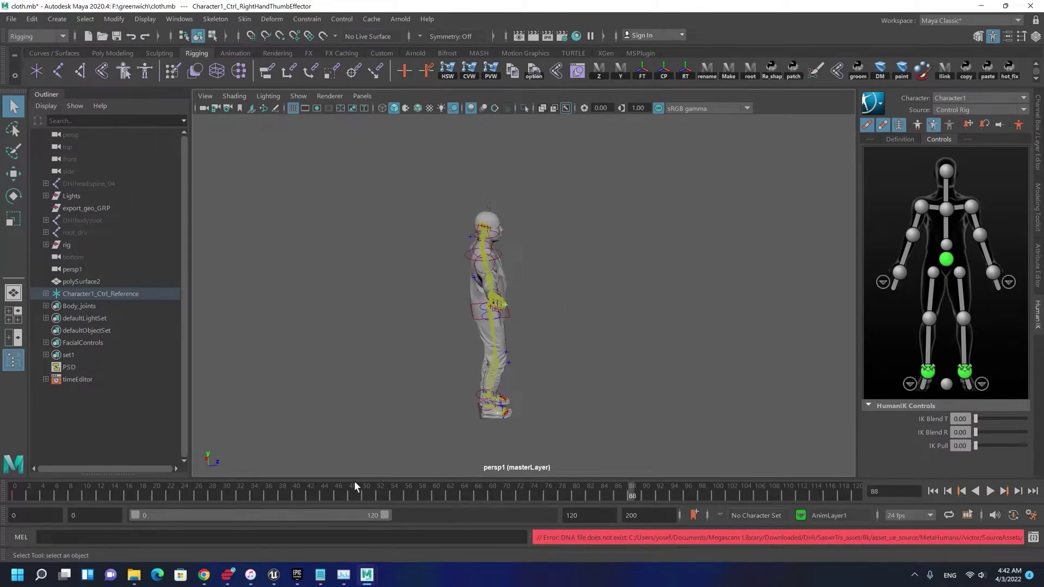
pyautogui.hotkey('alt', 'shift', 'v')
pyautogui.hotkey('alt', 'v')
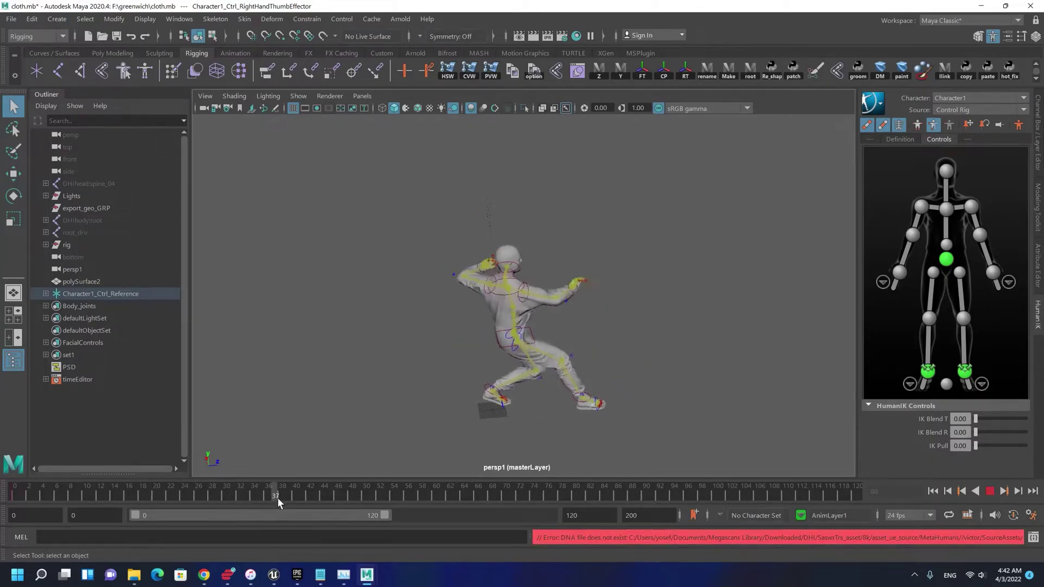
pyautogui.moveTo(305, 499); pyautogui.dragTo(3, 468)
# Select the hips effector of the control rig in the frame 0 T-pose, with the jacket in view.
pyautogui.keyDown('alt'); pyautogui.moveTo(462, 179); pyautogui.dragTo(272, 174); pyautogui.keyUp('alt')
pyautogui.keyDown('alt'); pyautogui.moveTo(305, 217); pyautogui.dragTo(587, 340, button='right'); pyautogui.keyUp('alt')
pyautogui.click(698, 431)
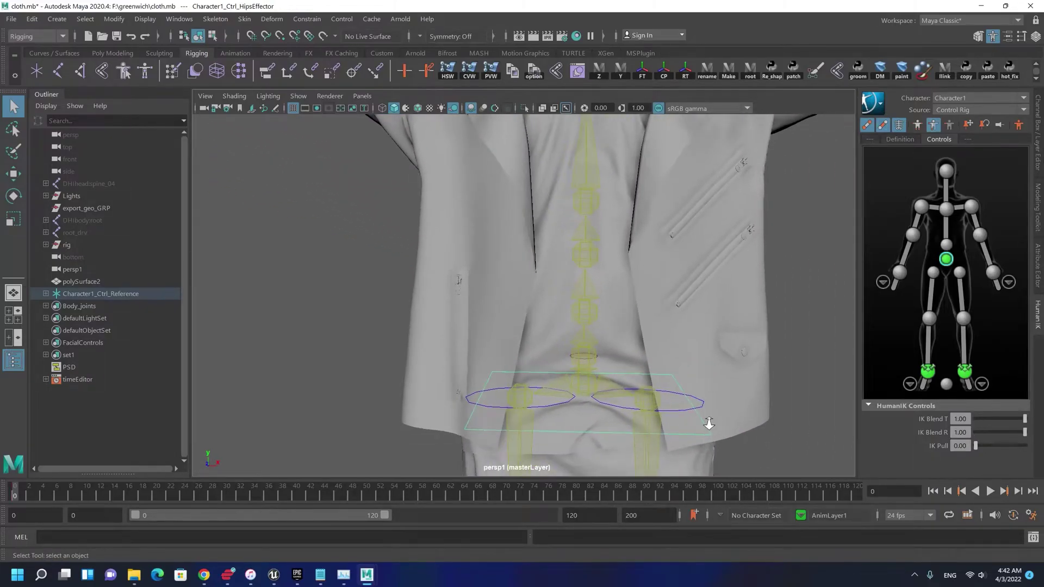
pyautogui.keyDown('alt'); pyautogui.moveTo(706, 422); pyautogui.dragTo(384, 318); pyautogui.keyUp('alt')
pyautogui.keyDown('alt'); pyautogui.moveTo(546, 278); pyautogui.dragTo(539, 268); pyautogui.keyUp('alt')
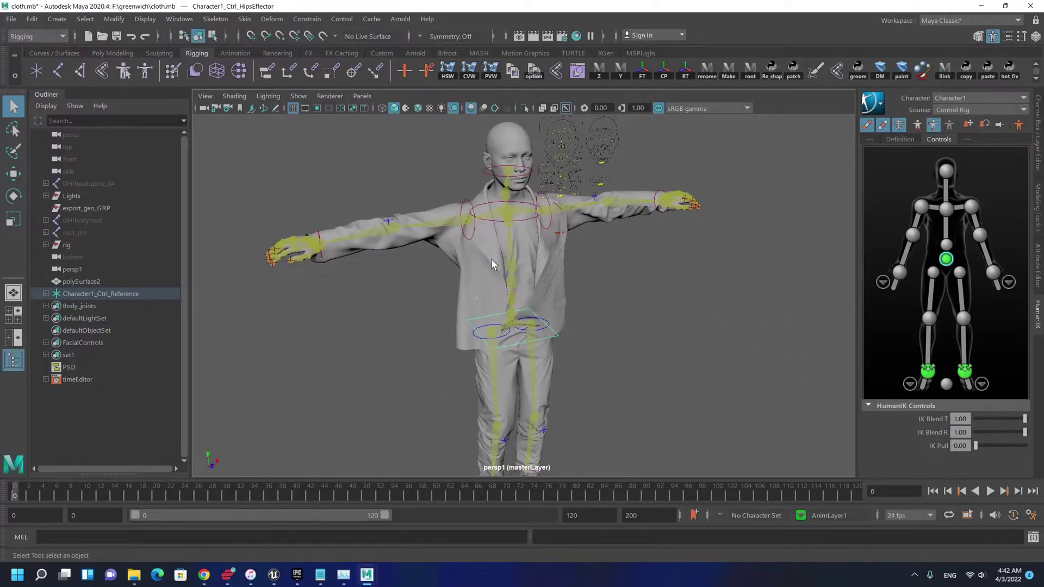
# Select the polySurface2 clothing mesh on the T-posed character and bring the whole character into view.
pyautogui.keyDown('alt'); pyautogui.moveTo(492, 265); pyautogui.dragTo(541, 326, button='right'); pyautogui.keyUp('alt')
pyautogui.click(555, 277)
pyautogui.keyDown('alt'); pyautogui.moveTo(554, 276); pyautogui.dragTo(469, 311); pyautogui.keyUp('alt')
pyautogui.keyDown('alt'); pyautogui.moveTo(490, 284); pyautogui.dragTo(420, 383, button='middle'); pyautogui.keyUp('alt')
pyautogui.keyDown('alt'); pyautogui.moveTo(441, 310); pyautogui.dragTo(433, 286, button='right'); pyautogui.keyUp('alt')
pyautogui.keyDown('alt'); pyautogui.moveTo(433, 285); pyautogui.dragTo(424, 289); pyautogui.keyUp('alt')
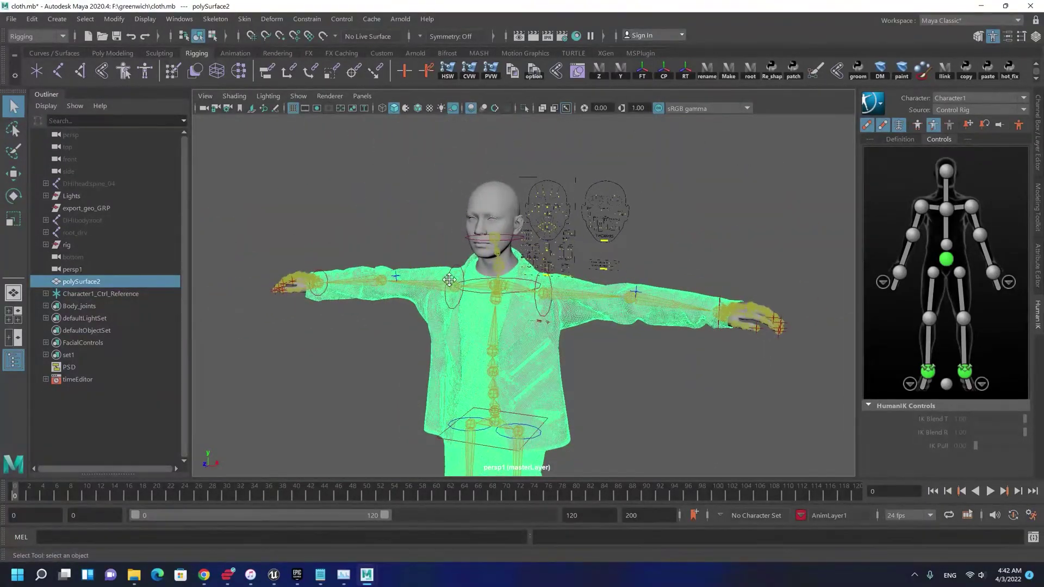
pyautogui.keyDown('alt'); pyautogui.moveTo(449, 280); pyautogui.dragTo(451, 149, button='middle'); pyautogui.keyUp('alt')
pyautogui.keyDown('alt'); pyautogui.moveTo(487, 250); pyautogui.dragTo(492, 256); pyautogui.keyUp('alt')
pyautogui.keyDown('alt'); pyautogui.moveTo(491, 256); pyautogui.dragTo(415, 282, button='right'); pyautogui.keyUp('alt')
pyautogui.keyDown('alt'); pyautogui.moveTo(415, 282); pyautogui.dragTo(437, 230, button='middle'); pyautogui.keyUp('alt')
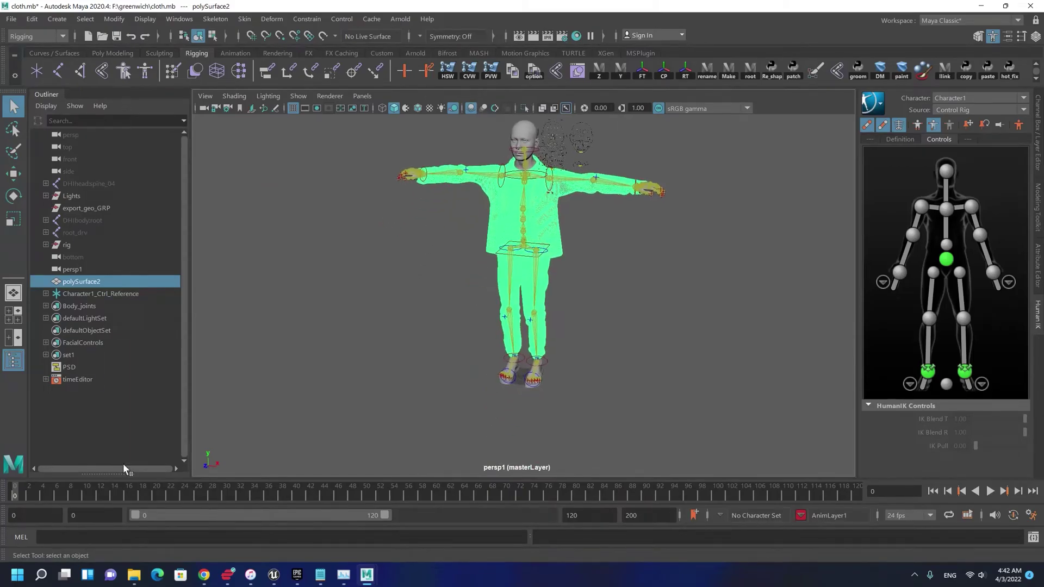
pyautogui.moveTo(25, 499); pyautogui.dragTo(3, 492)
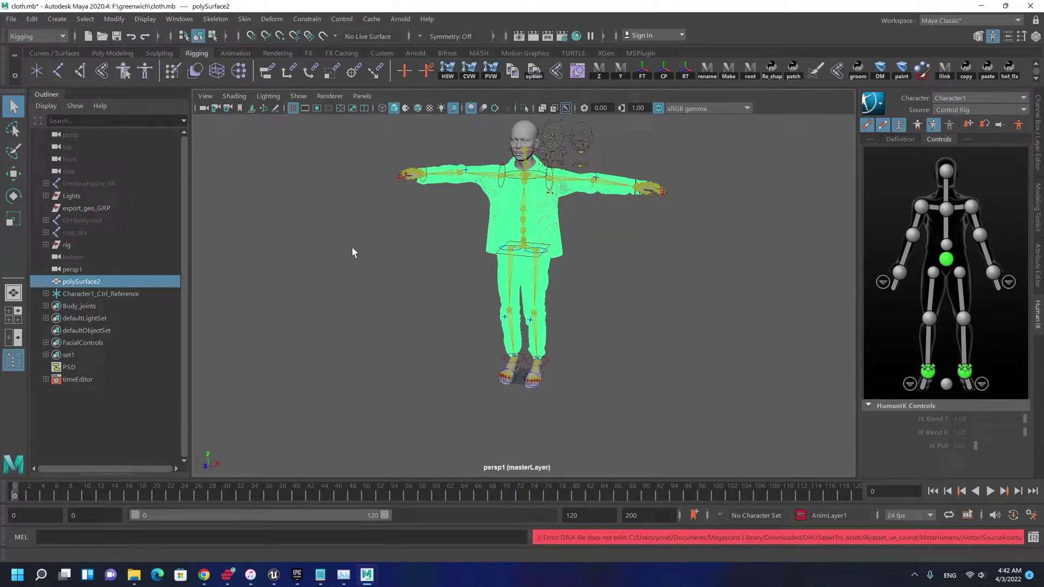
# Start an export of the selected mesh in the F:\greenwich folder with FBX export as the file type.
pyautogui.click(11, 18)
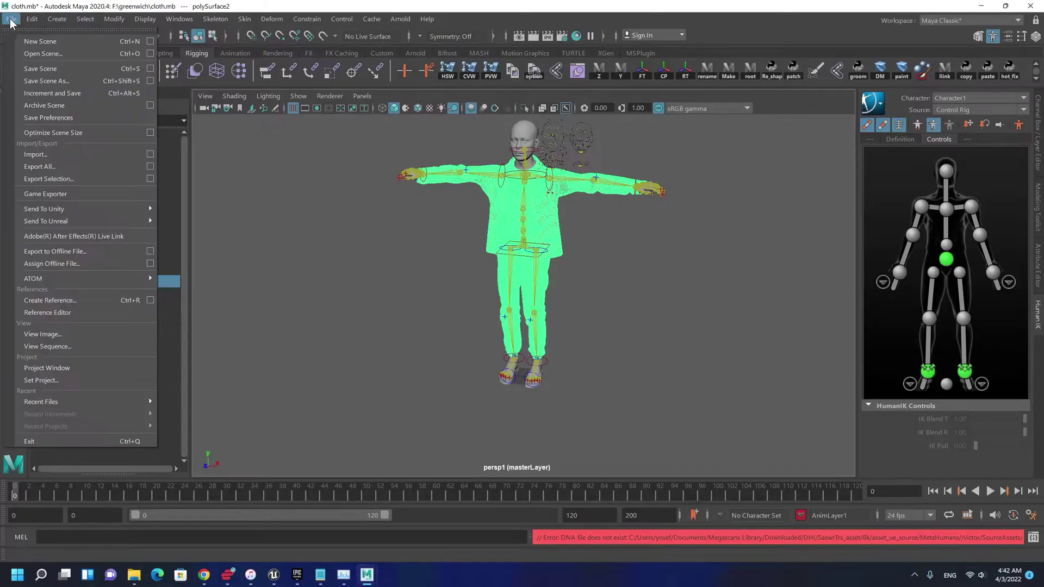
pyautogui.click(66, 180)
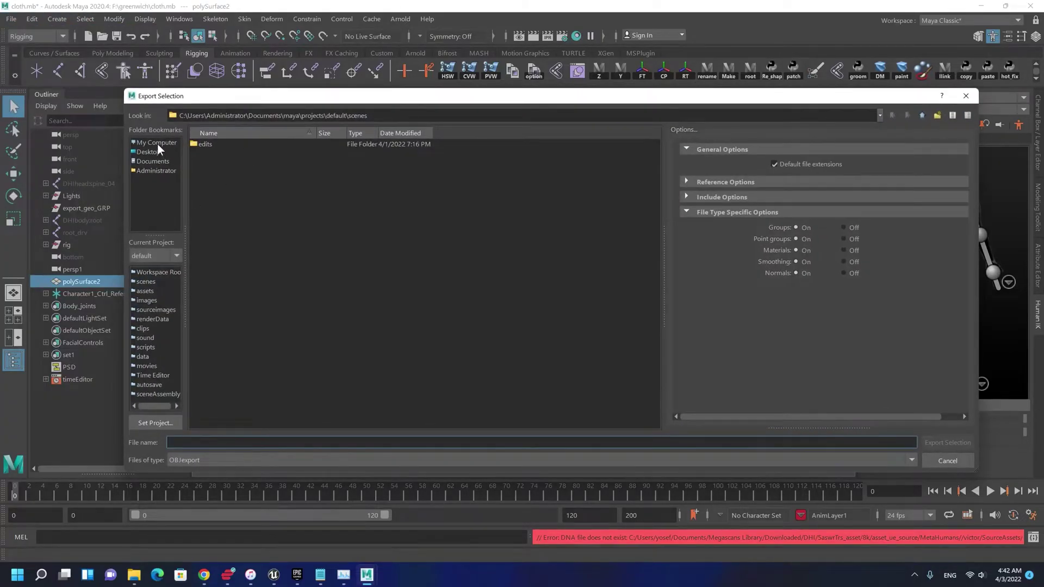
pyautogui.doubleClick(249, 162)
pyautogui.click(227, 190)
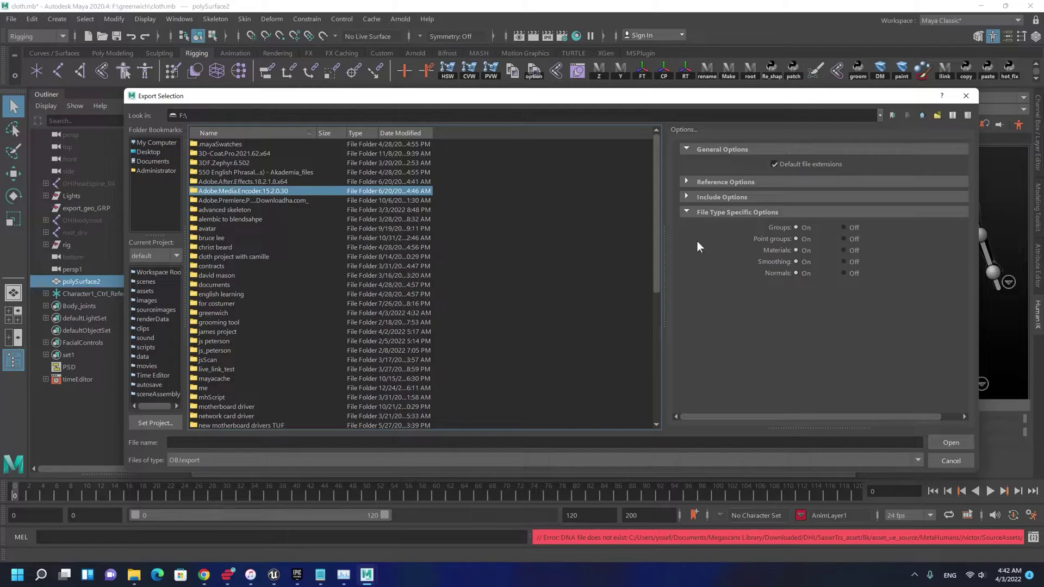
pyautogui.press('g')
pyautogui.press('Return')
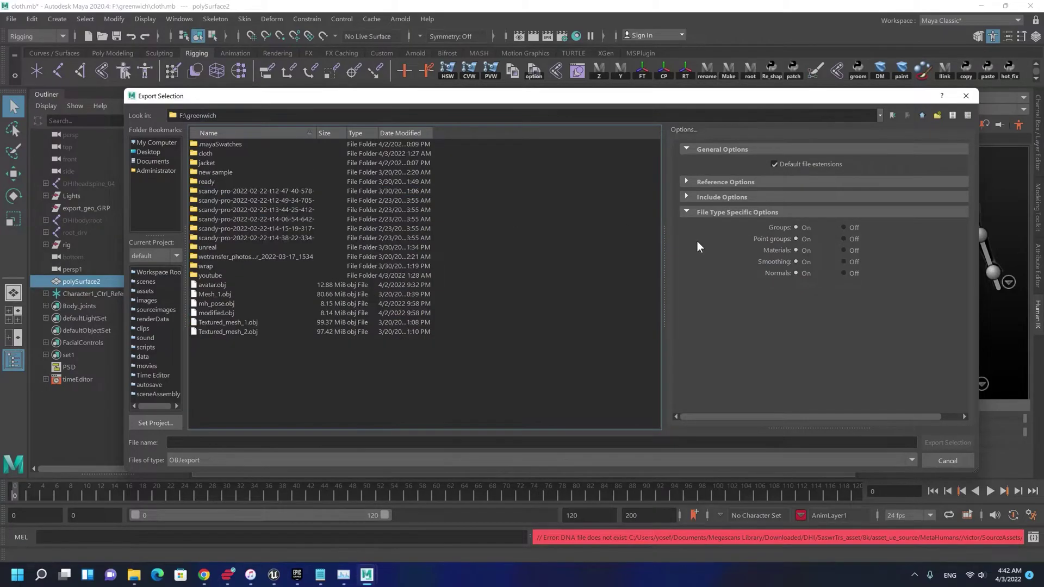
pyautogui.click(316, 459)
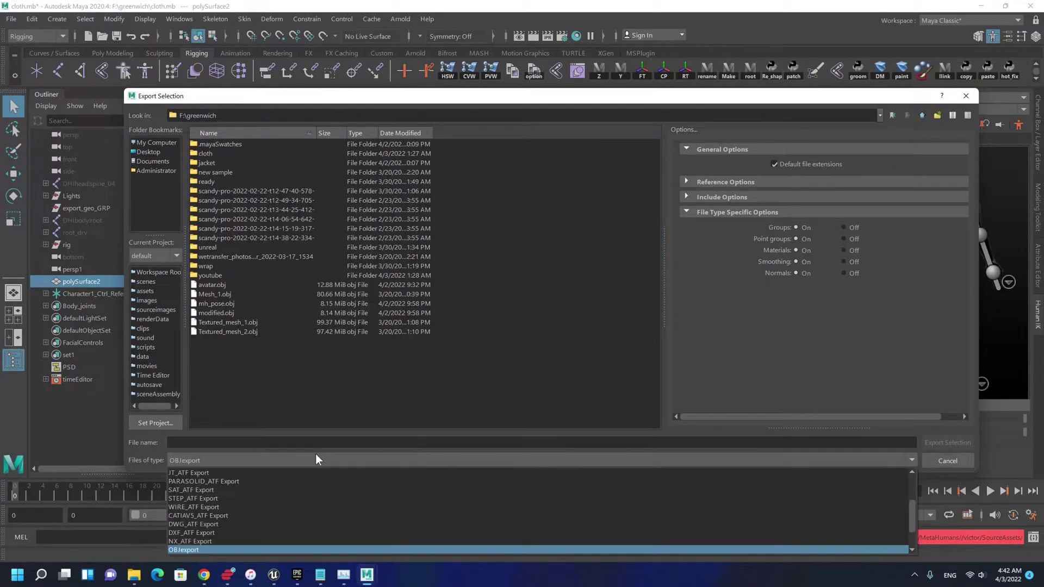
pyautogui.press('Return')
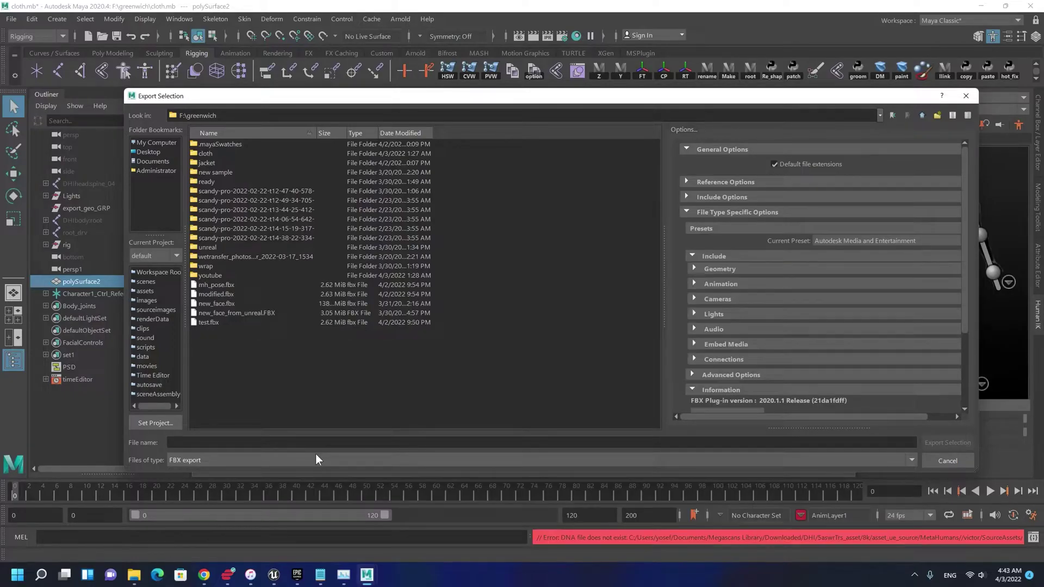
# Name the export file jacket.
pyautogui.click(331, 442)
pyautogui.write('clot')
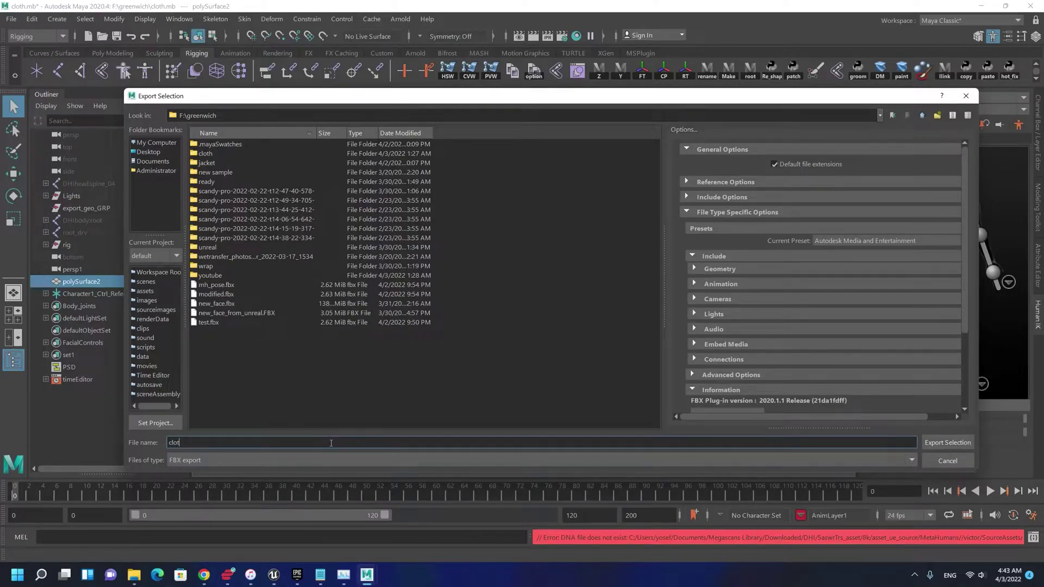
pyautogui.press('BackSpace')
pyautogui.press('BackSpace')
pyautogui.press('BackSpace')
# Enable Bake Animation in the FBX animation options and export the selection.
pyautogui.scroll(-4, 759, 338)
pyautogui.scroll(3, 859, 321)
pyautogui.click(699, 260)
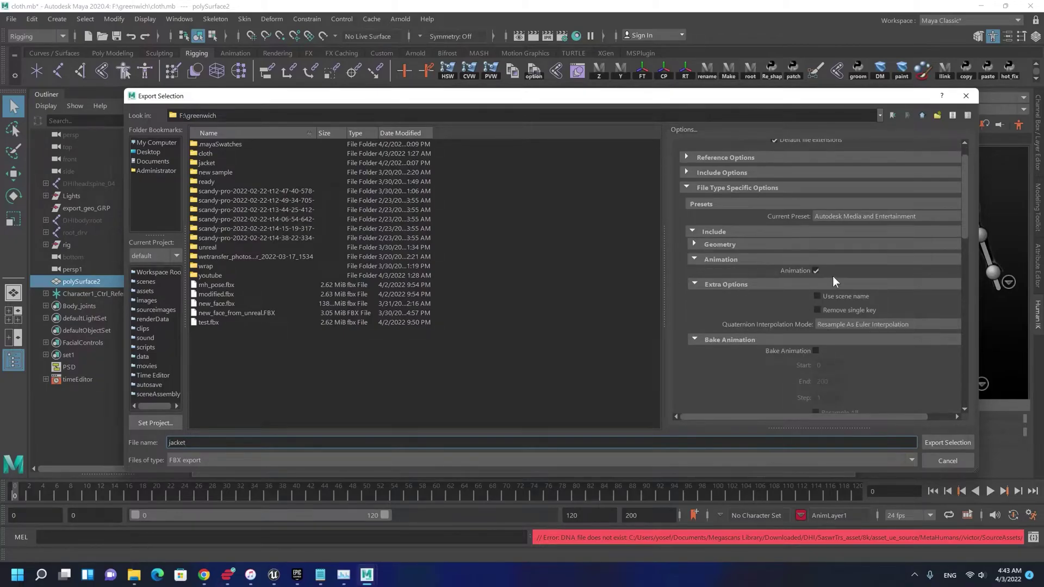
pyautogui.scroll(-5, 765, 337)
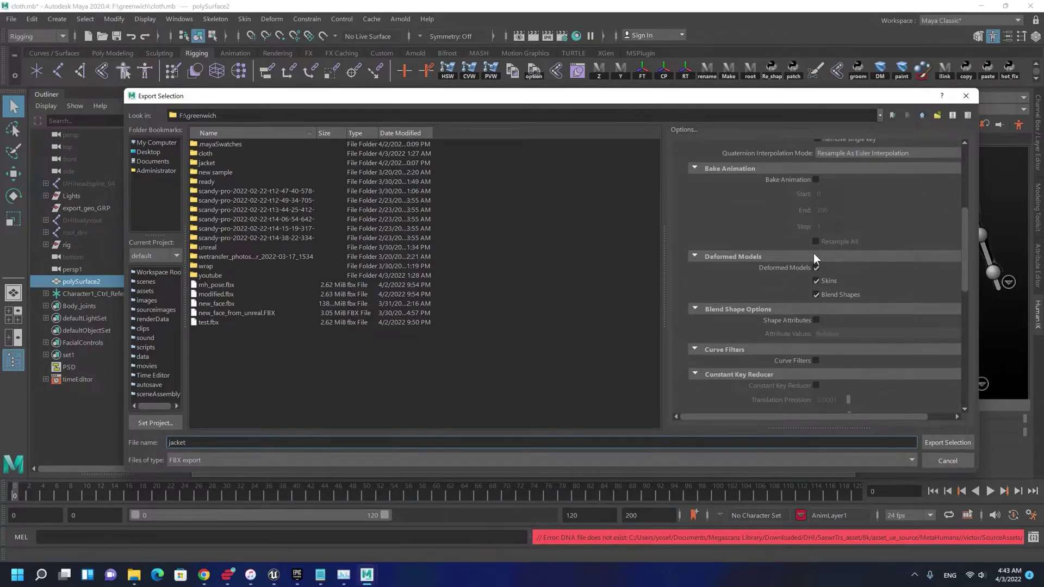
pyautogui.scroll(2, 814, 255)
pyautogui.click(814, 254)
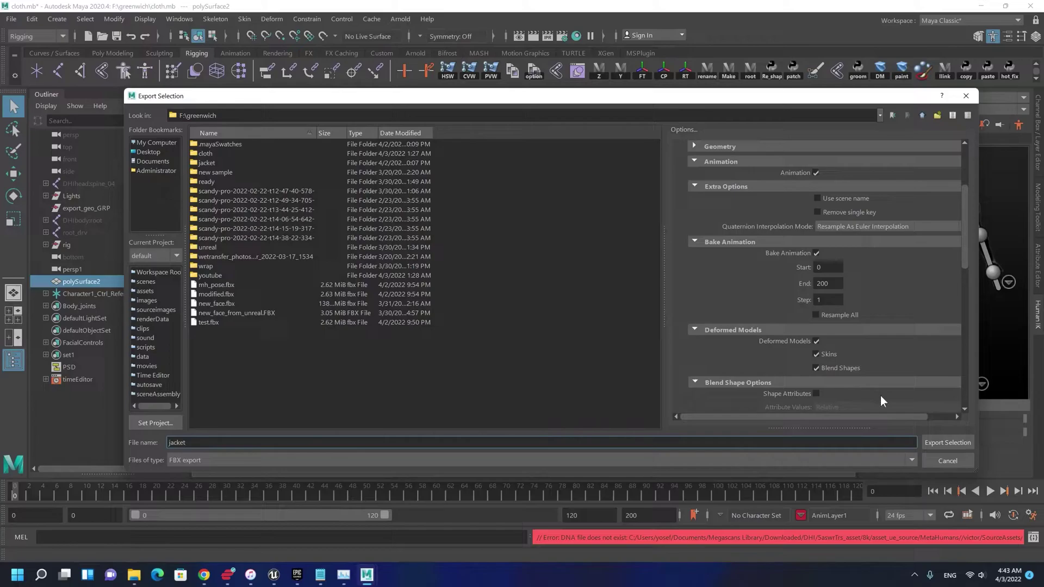
pyautogui.click(932, 442)
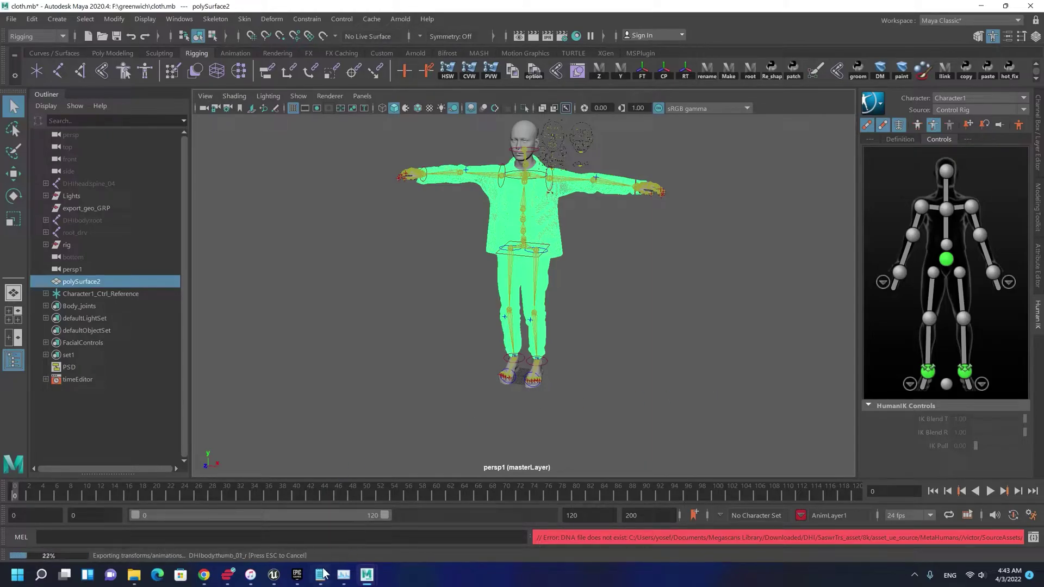
# Switch to Unreal Engine and examine the full BP_victor character in the level.
pyautogui.click(277, 577)
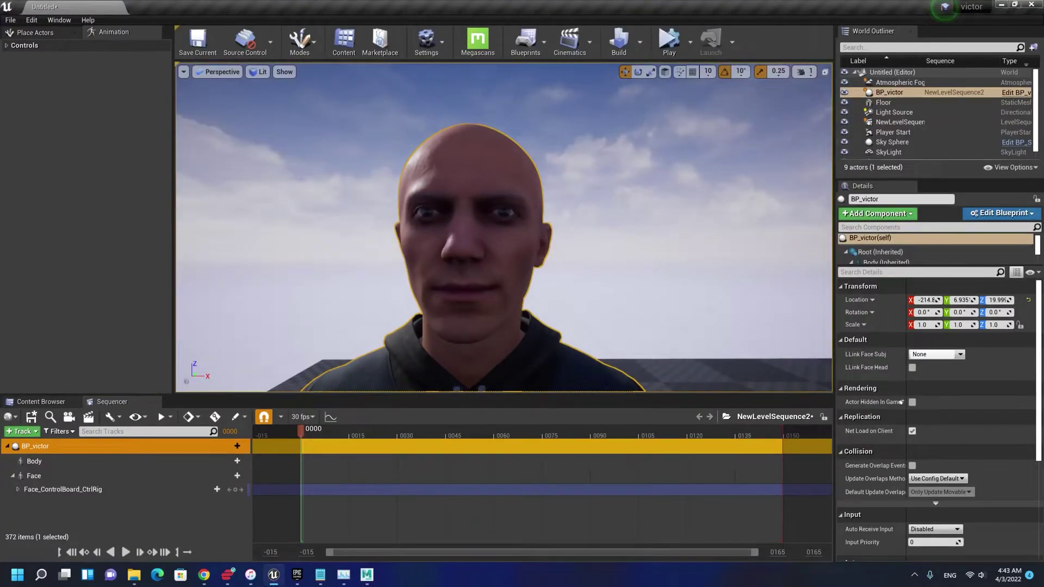
pyautogui.moveTo(503, 228); pyautogui.dragTo(573, 280, button='right')
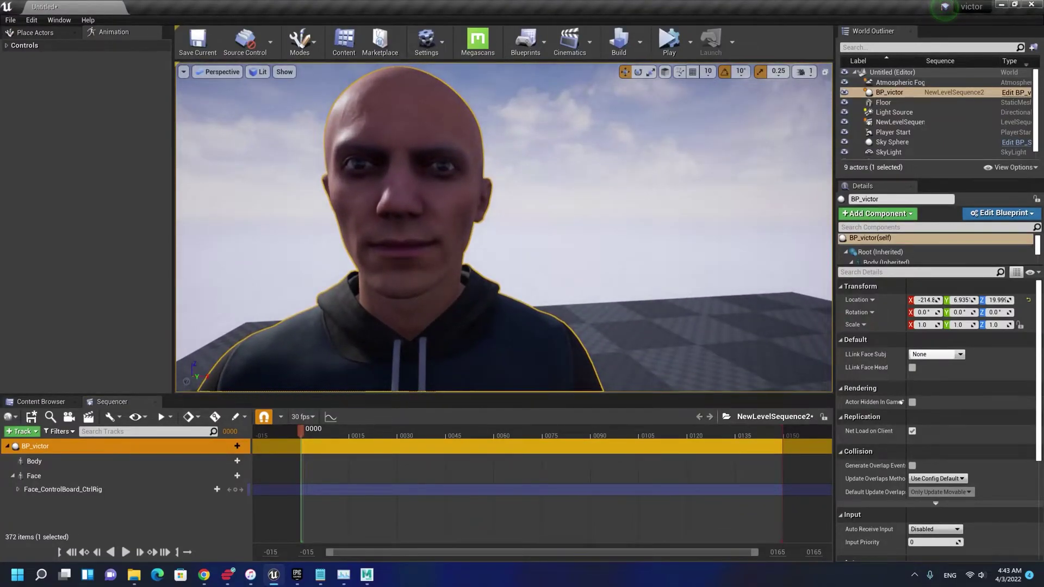
pyautogui.scroll(-3, 503, 228)
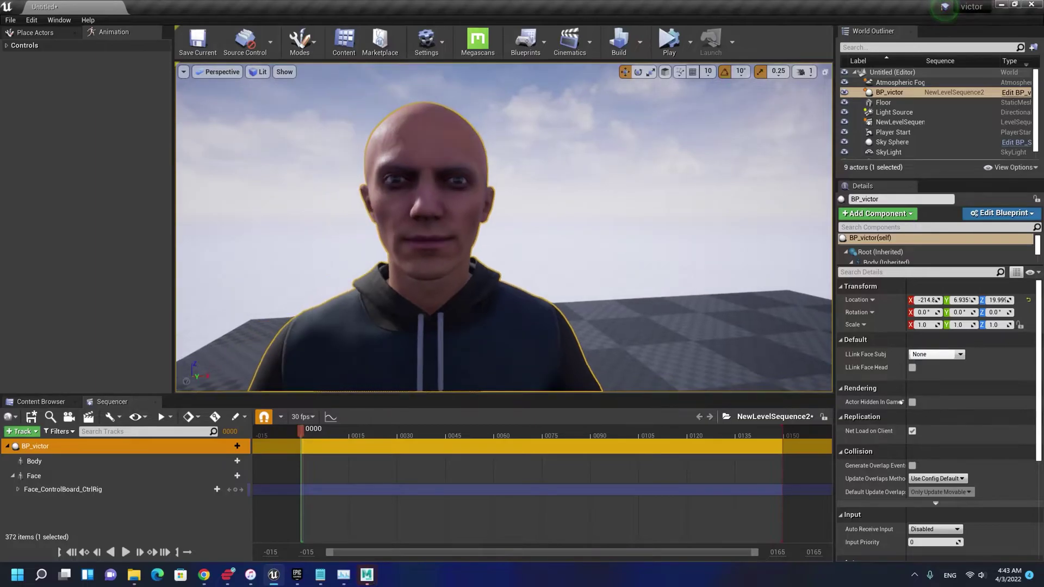
pyautogui.moveTo(538, 226); pyautogui.dragTo(460, 190, button='right')
pyautogui.scroll(-8, 468, 186)
pyautogui.keyDown('alt'); pyautogui.moveTo(478, 178); pyautogui.dragTo(405, 245); pyautogui.keyUp('alt')
pyautogui.moveTo(460, 239); pyautogui.dragTo(427, 235, button='right')
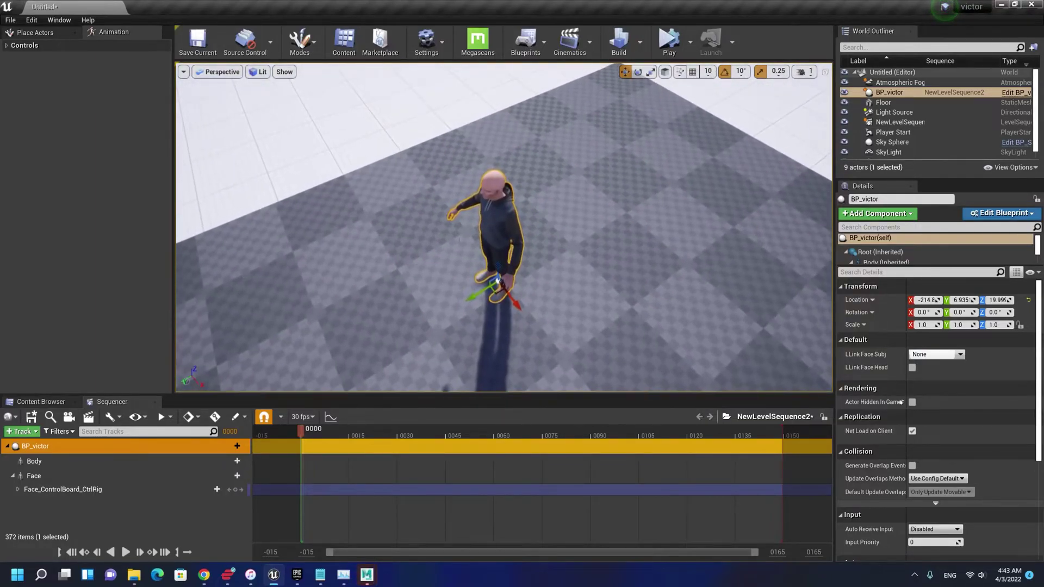
pyautogui.click(19, 476)
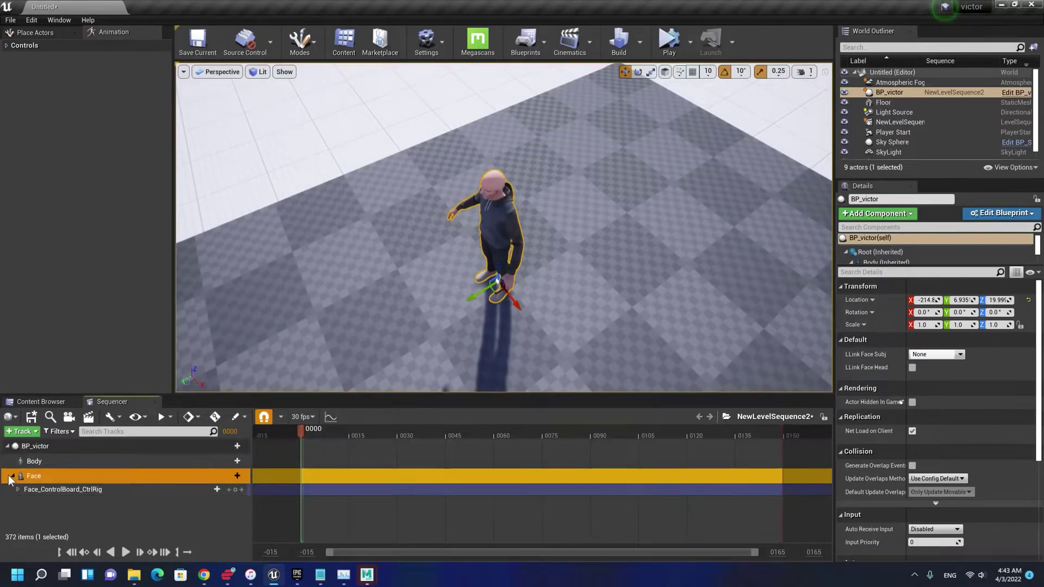
# Create a folder named cloth inside the MetaHumans content folder and open it.
pyautogui.click(57, 403)
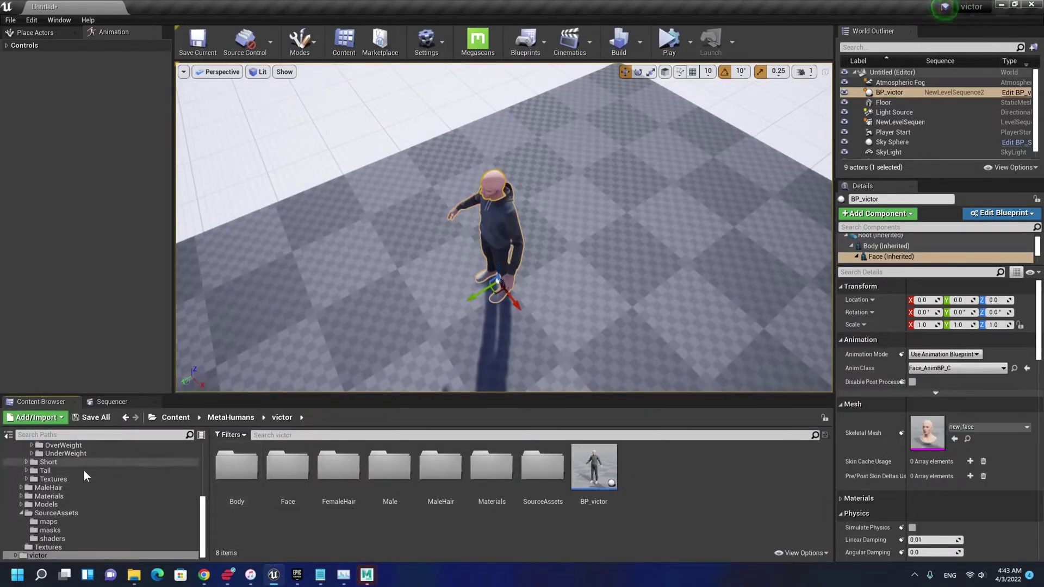
pyautogui.click(367, 574)
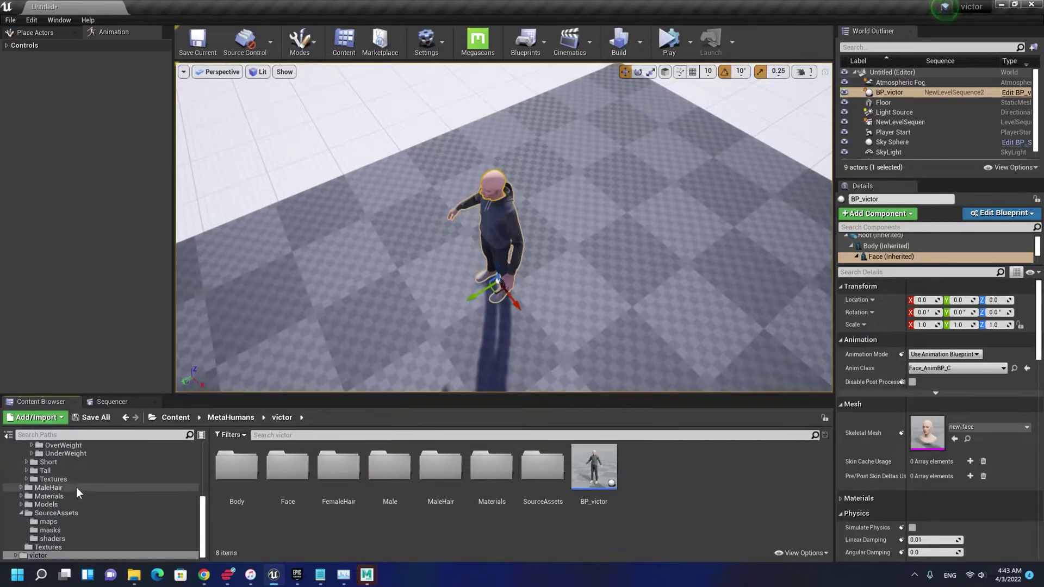
pyautogui.scroll(5, 98, 489)
pyautogui.scroll(2, 69, 498)
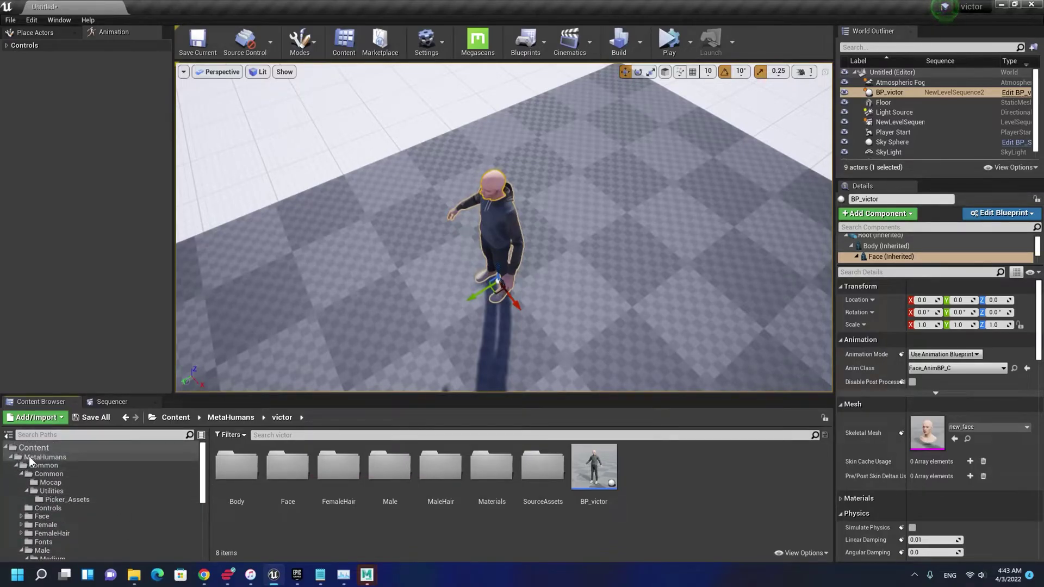
pyautogui.click(30, 456)
pyautogui.rightClick(446, 515)
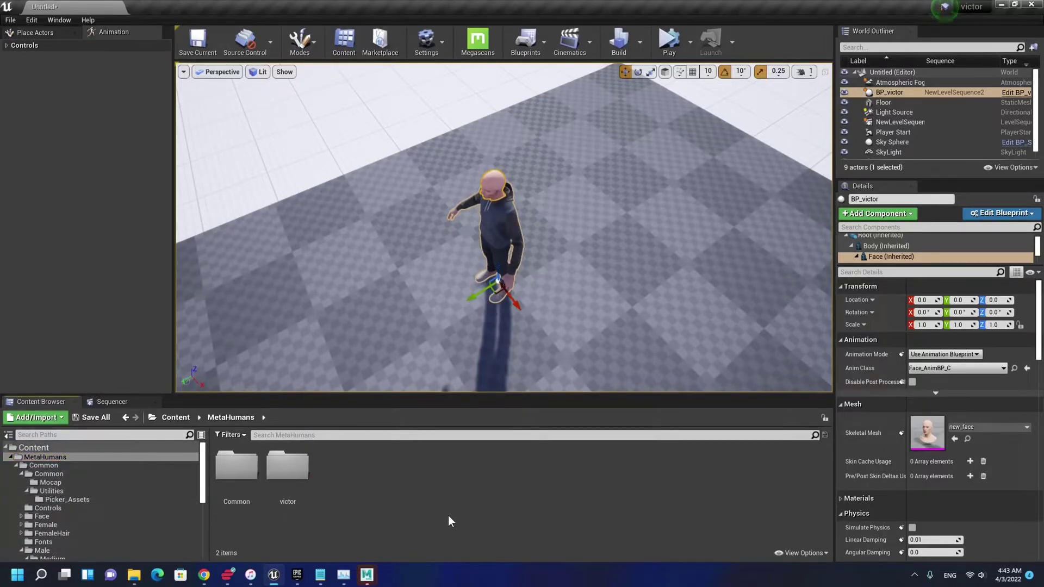
pyautogui.click(448, 516)
pyautogui.write('cloth')
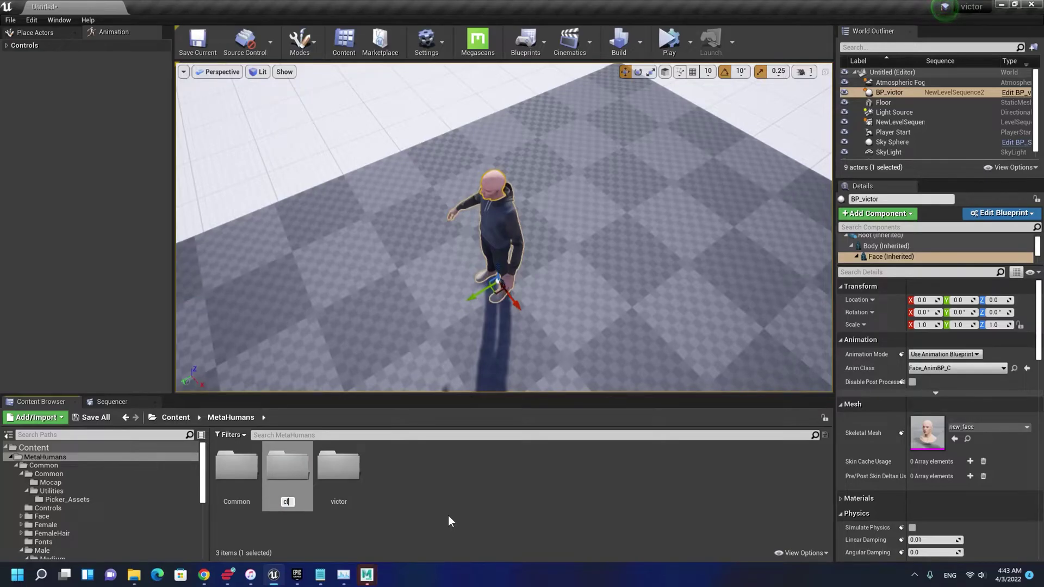
pyautogui.press('Return')
pyautogui.press('Return')
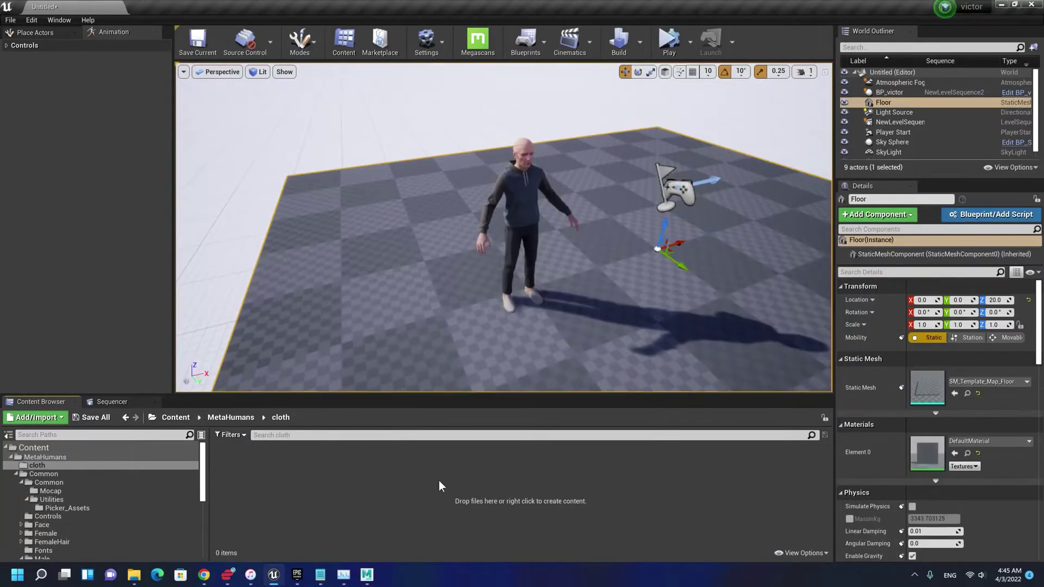
# Import the jacket FBX file from F:\greenwich into the cloth folder, bringing up its import options.
pyautogui.rightClick(439, 480)
pyautogui.click(525, 185)
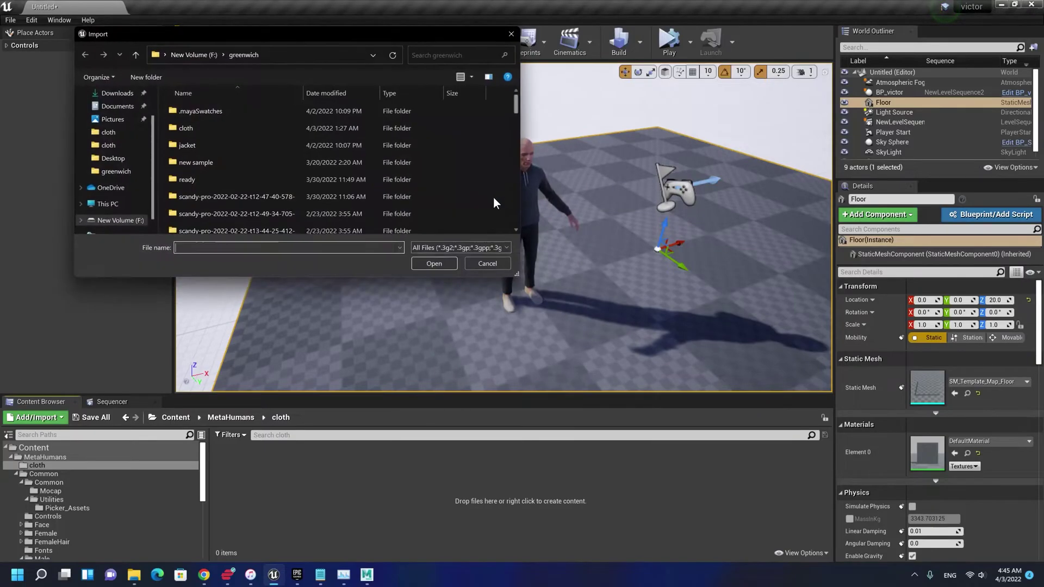
pyautogui.scroll(-3, 344, 202)
pyautogui.click(279, 161)
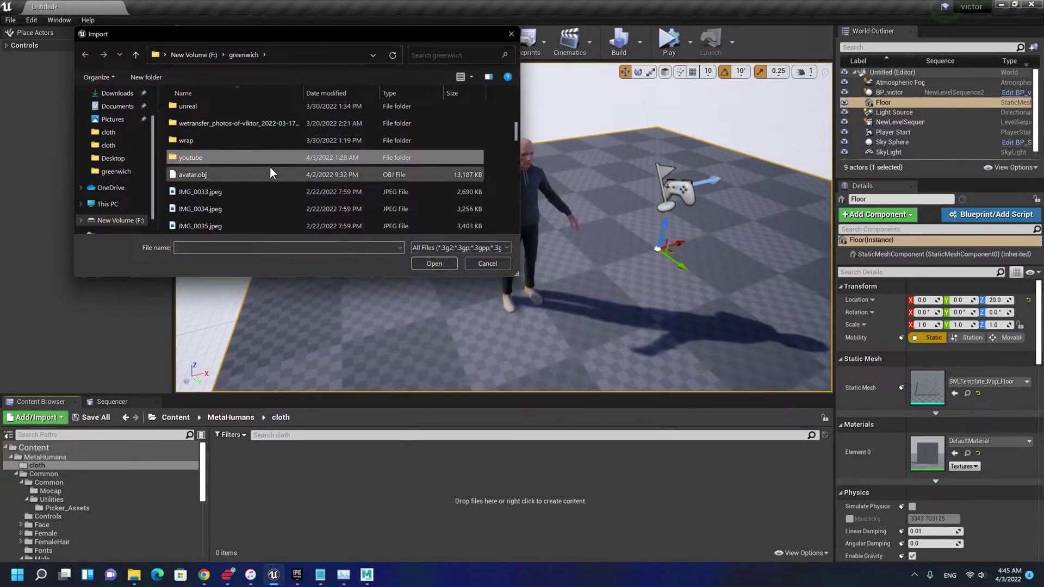
pyautogui.press('j')
pyautogui.press('Return')
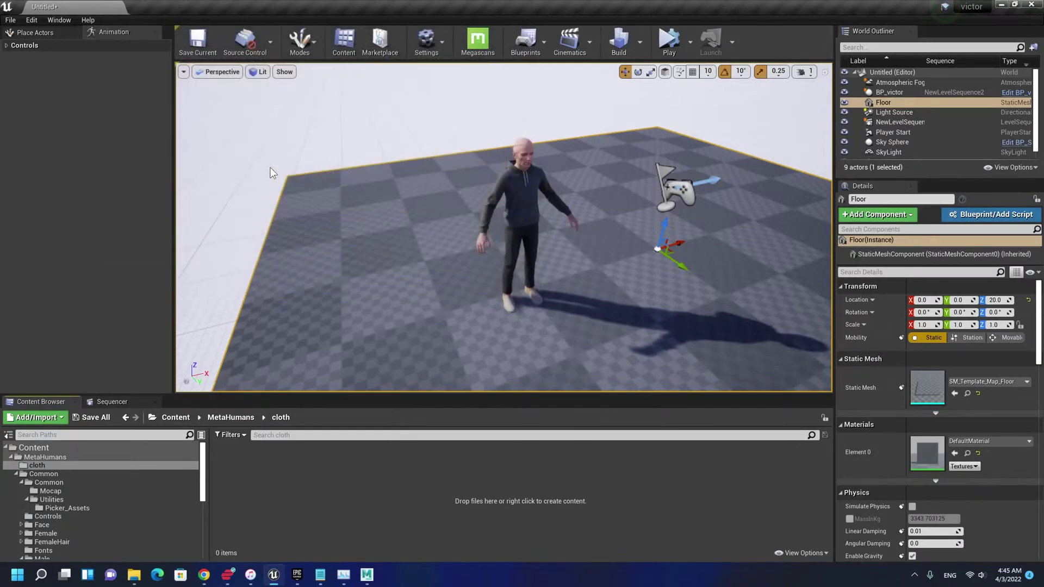
# Assign metahuman_base_skel as the jacket's skeleton, enable Import Animations and complete the import.
pyautogui.click(611, 200)
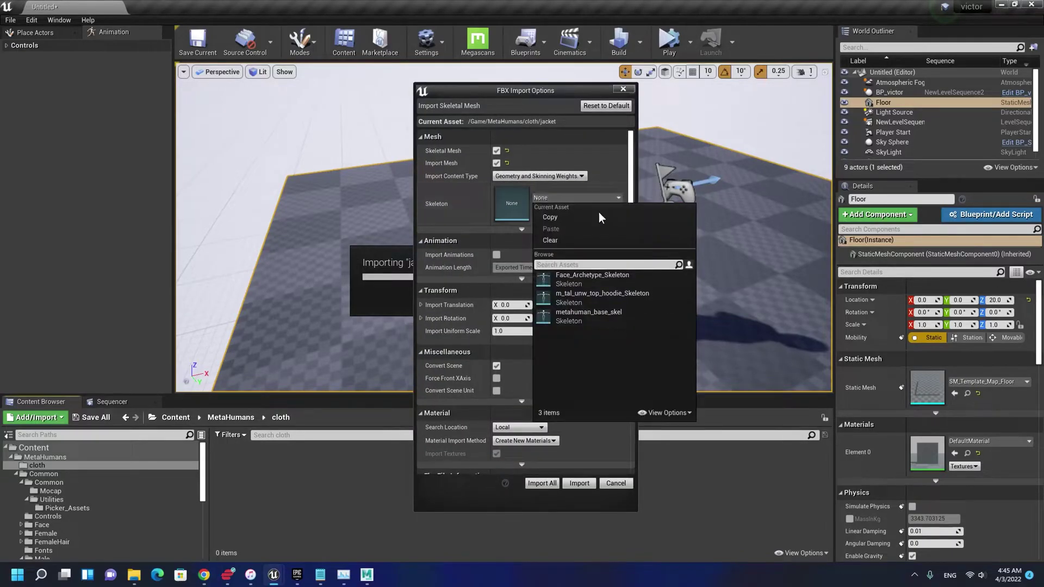
pyautogui.click(570, 312)
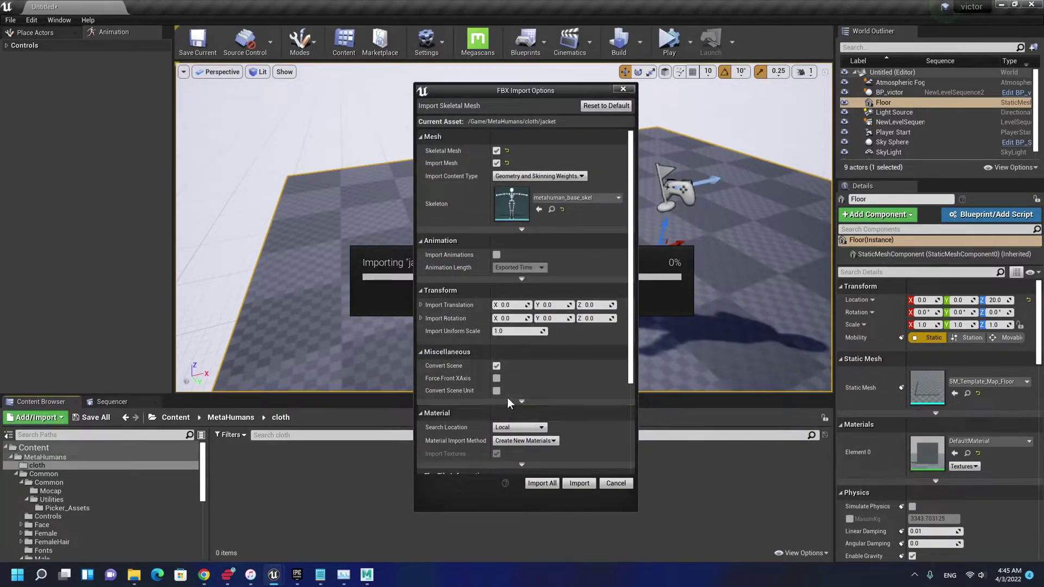
pyautogui.click(496, 255)
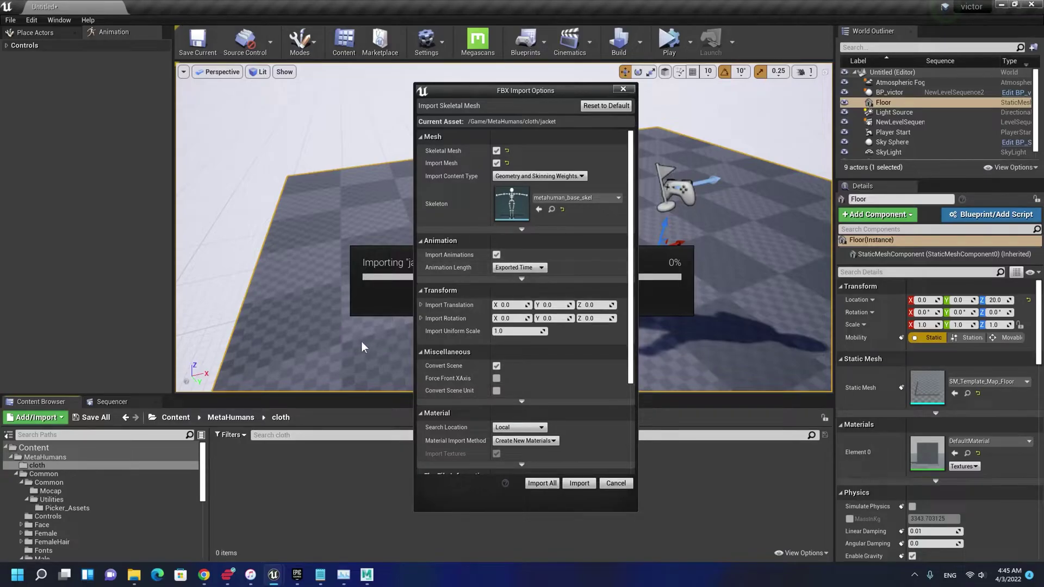
pyautogui.click(583, 486)
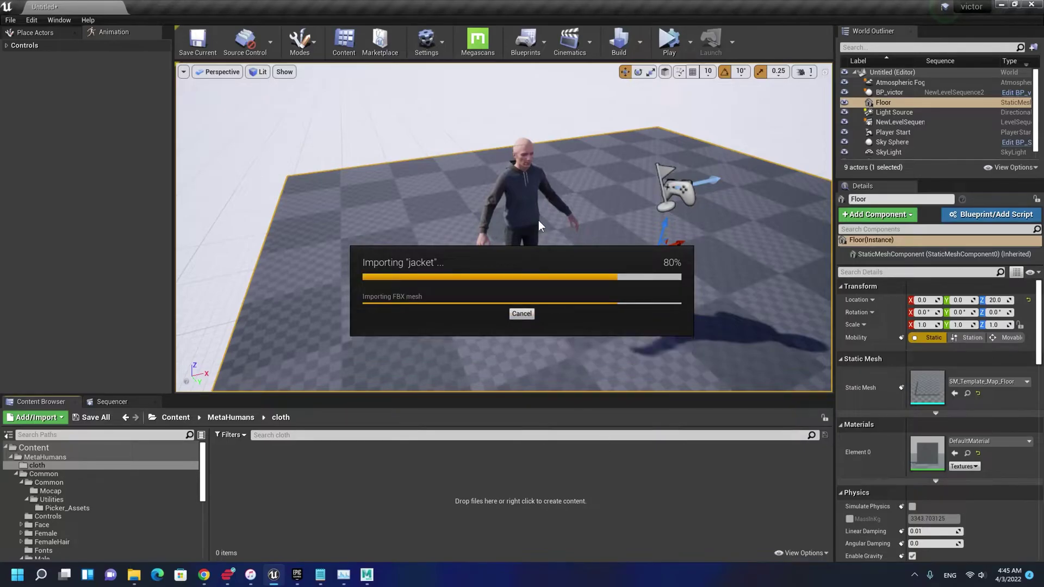
pyautogui.click(775, 125)
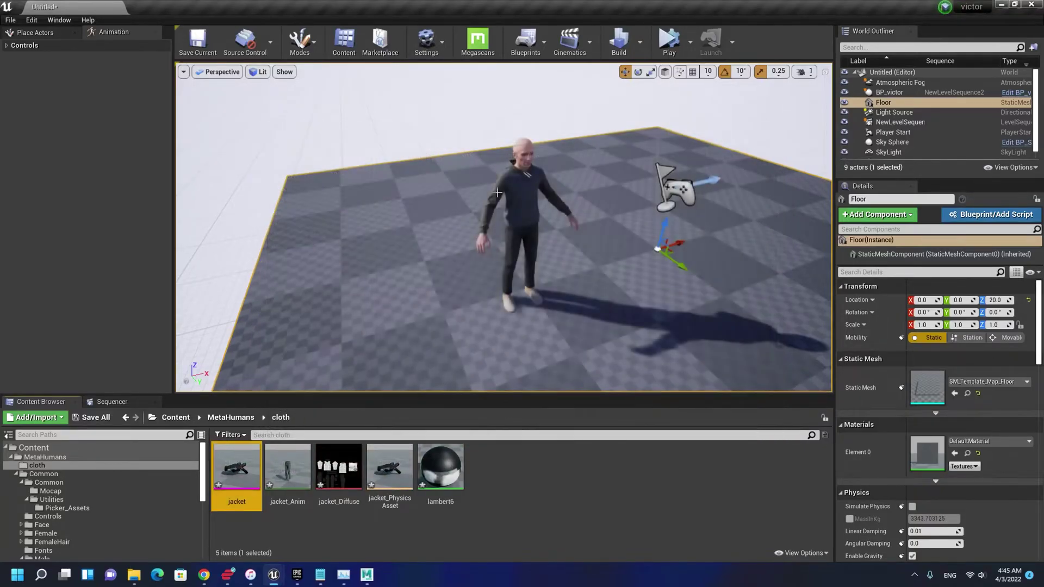
# Open the BP_victor character's blueprint for editing and collapse the components under Face.
pyautogui.click(495, 196)
pyautogui.click(1027, 93)
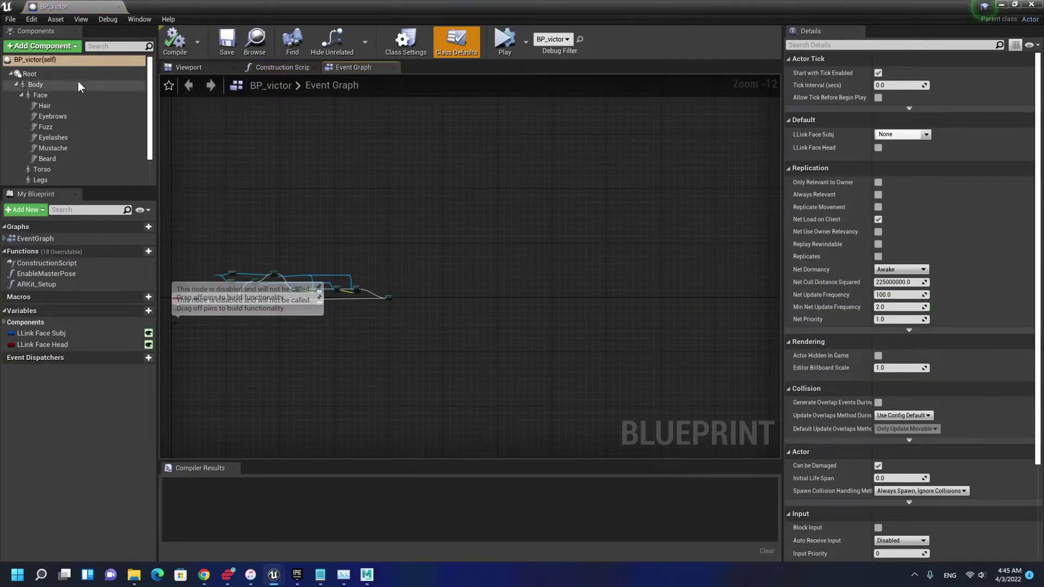
pyautogui.click(53, 91)
pyautogui.click(21, 95)
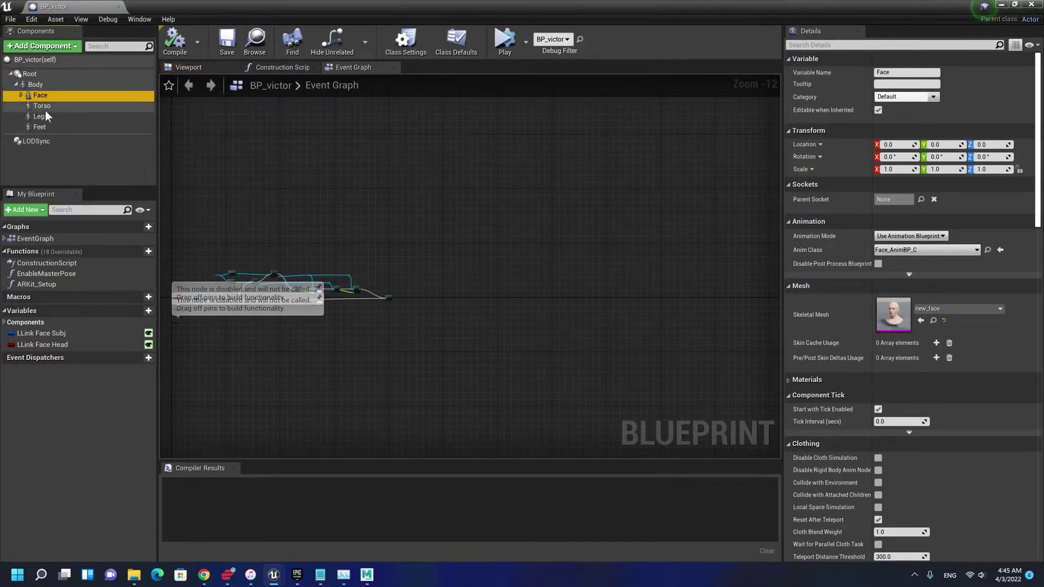
# Set the skeletal mesh of BP_victor's Torso component to the imported jacket mesh.
pyautogui.click(44, 107)
pyautogui.click(187, 67)
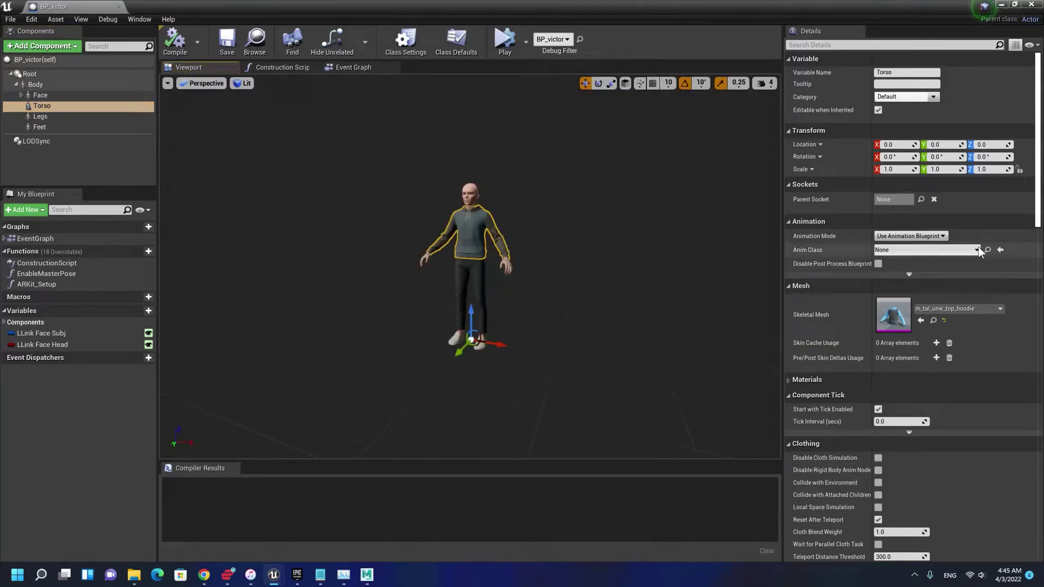
pyautogui.click(994, 308)
pyautogui.write('jac')
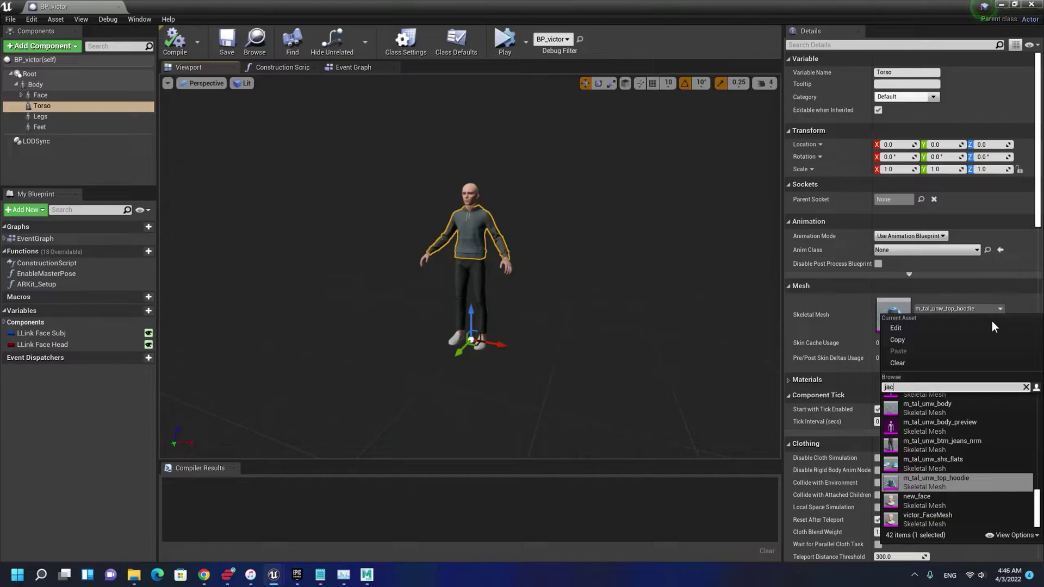
pyautogui.click(938, 407)
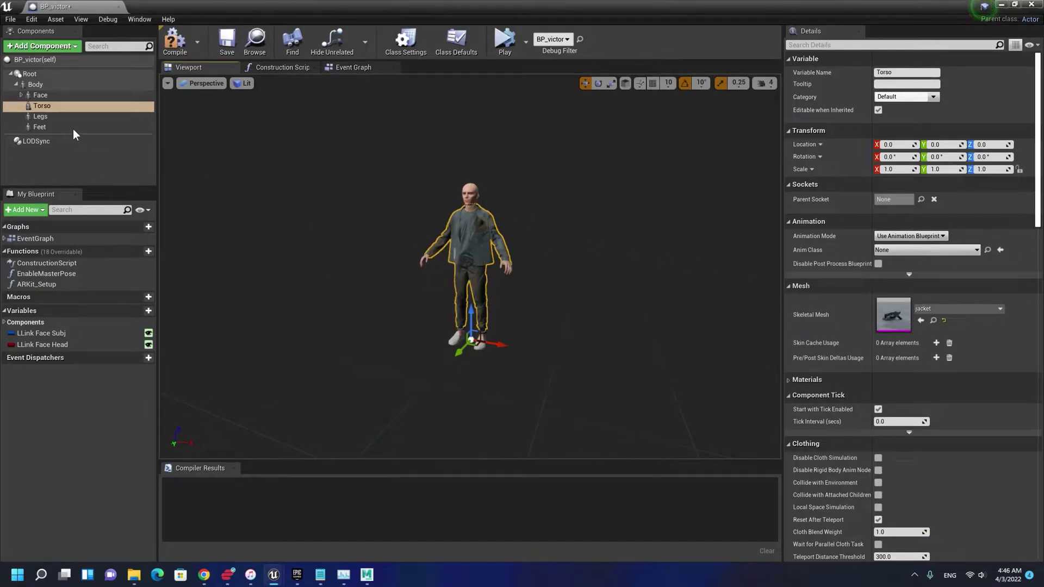
# Clear the skeletal mesh of the Legs component so only the jacket outfit's trousers cover the legs.
pyautogui.click(55, 117)
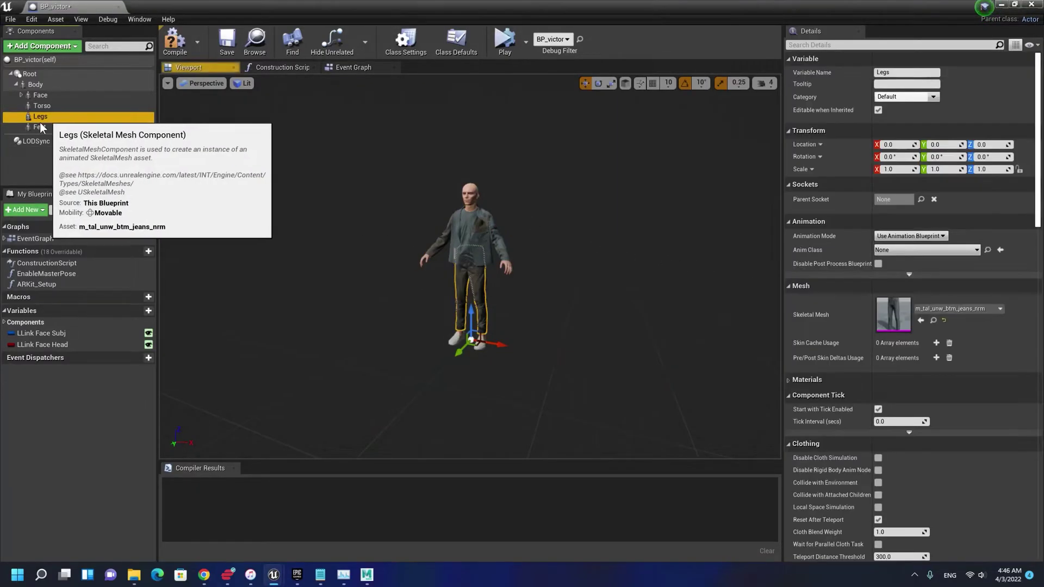
pyautogui.click(945, 321)
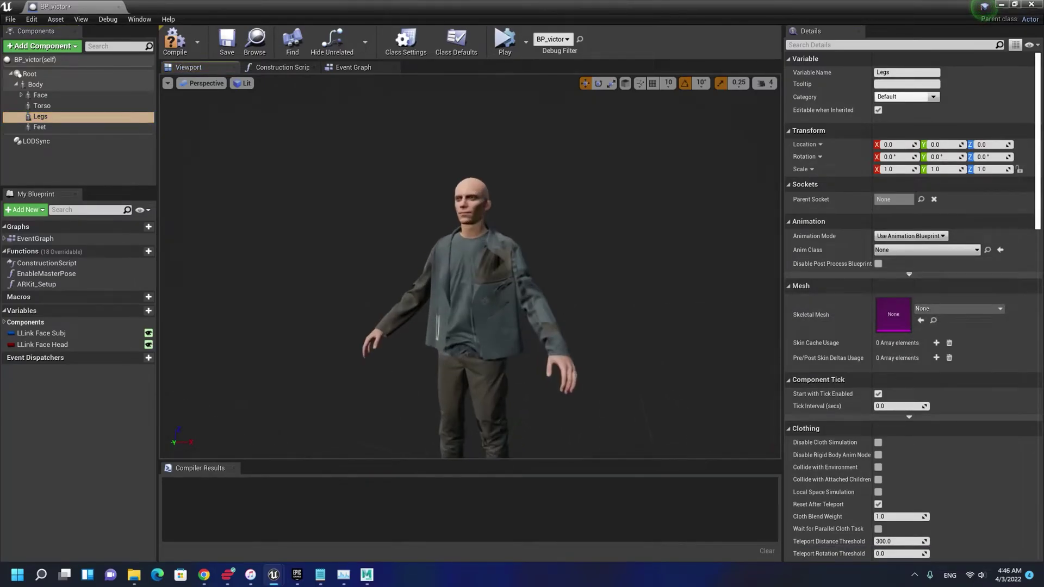
pyautogui.moveTo(470, 267)
pyautogui.mouseDown(button='right')
pyautogui.moveTo(413, 275)
pyautogui.moveTo(462, 277)
pyautogui.mouseUp(button='right')
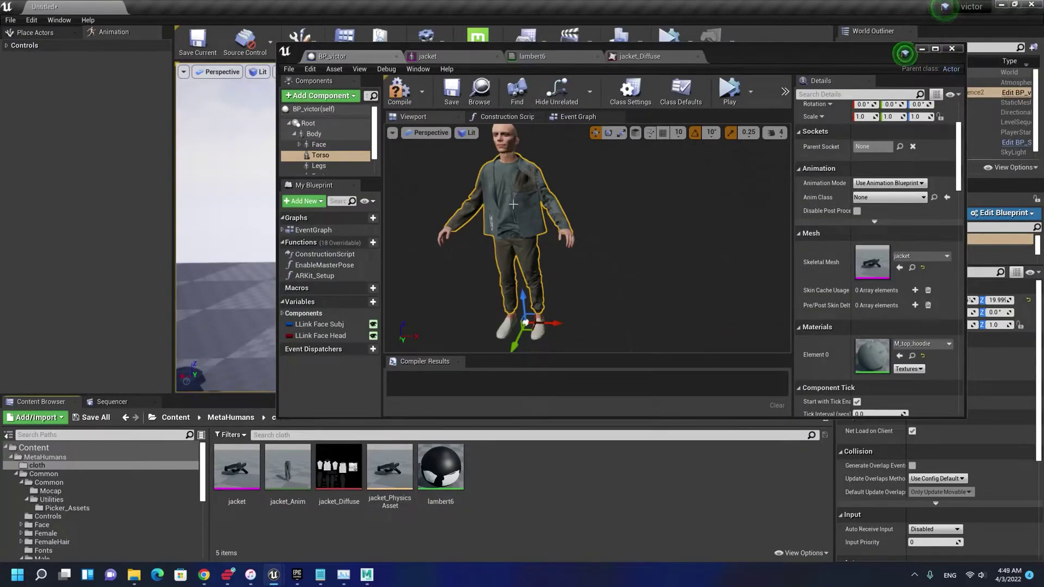
# Assign the lambert6 material to the Torso's material Element 0 and inspect the jacket on the character in the level.
pyautogui.moveTo(508, 289)
pyautogui.mouseDown(button='right')
pyautogui.moveTo(509, 228)
pyautogui.moveTo(508, 289)
pyautogui.mouseUp(button='right')
pyautogui.moveTo(440, 467); pyautogui.dragTo(870, 359)
pyautogui.click(922, 49)
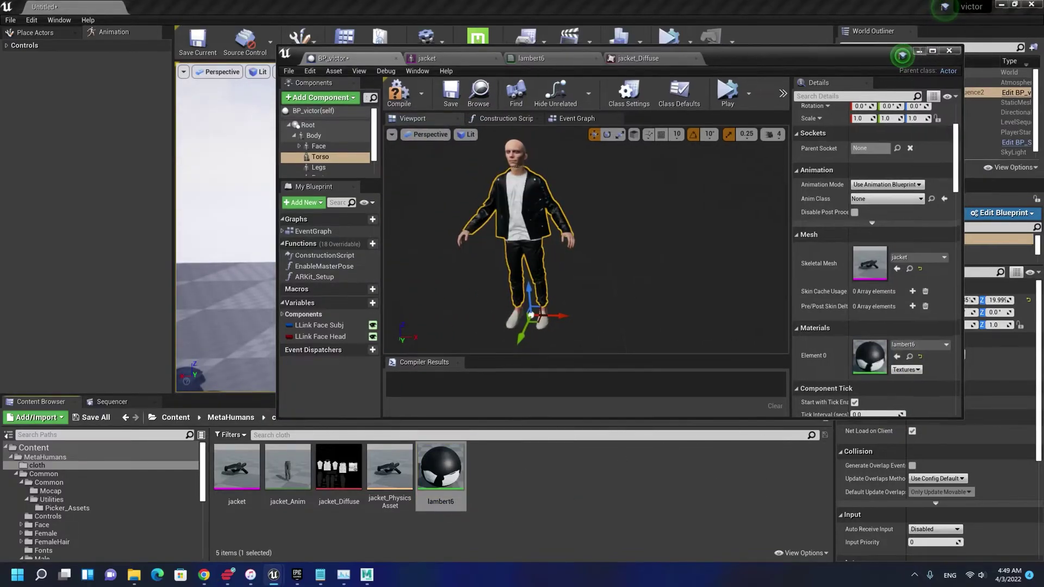
pyautogui.keyDown('alt'); pyautogui.moveTo(534, 242); pyautogui.dragTo(511, 255, button='right'); pyautogui.keyUp('alt')
pyautogui.keyDown('alt'); pyautogui.moveTo(535, 243); pyautogui.dragTo(604, 245); pyautogui.keyUp('alt')
pyautogui.moveTo(535, 243); pyautogui.dragTo(761, 258, button='right')
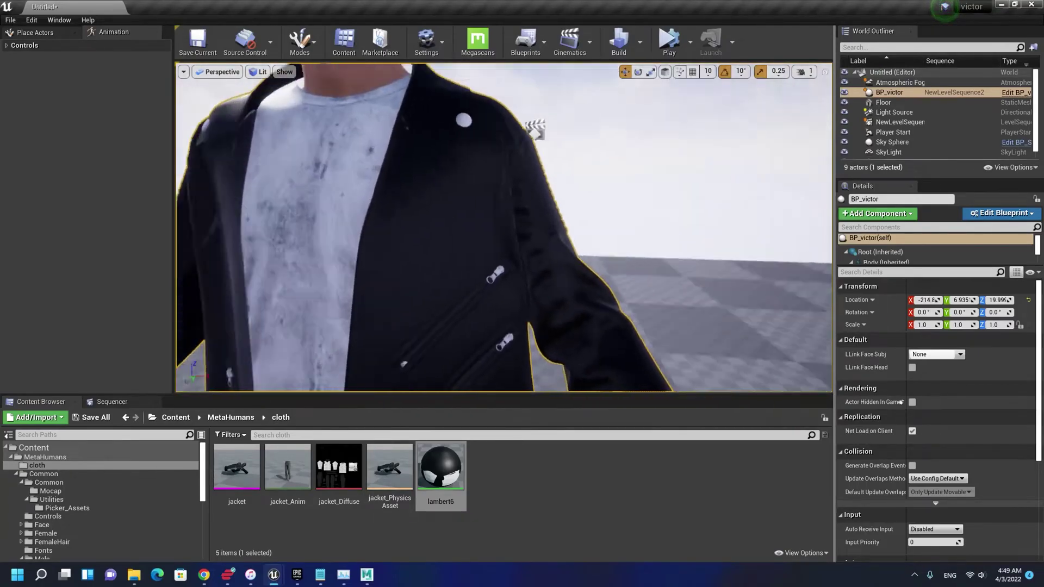
# Open the lambert6 material and import jacket_Metalness, jacket_Normal and jacket_Roughness from F:\greenwich\jacket\textures into the cloth folder.
pyautogui.doubleClick(442, 471)
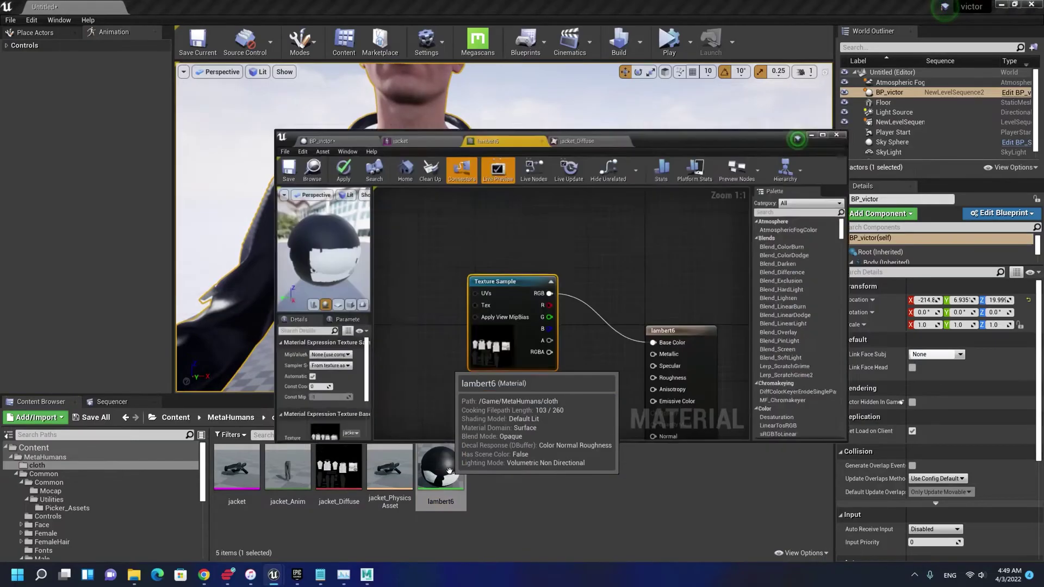
pyautogui.click(570, 468)
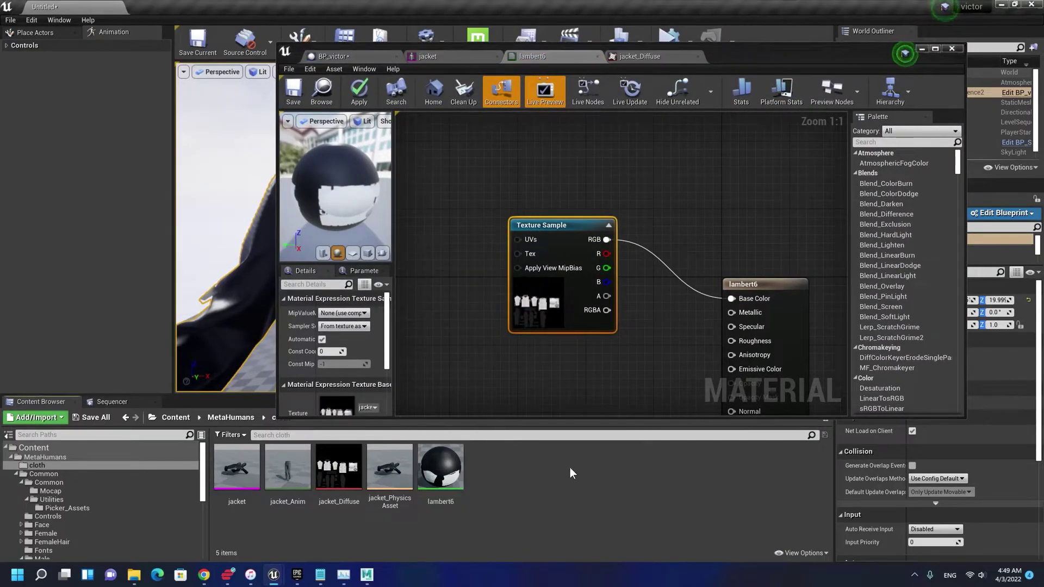
pyautogui.rightClick(534, 495)
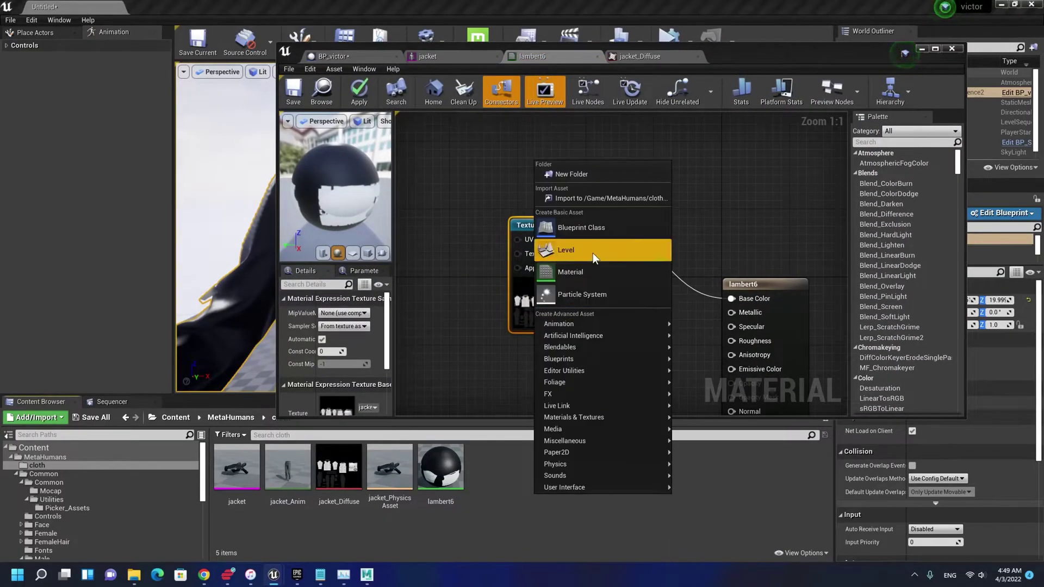
pyautogui.click(621, 199)
pyautogui.doubleClick(378, 36)
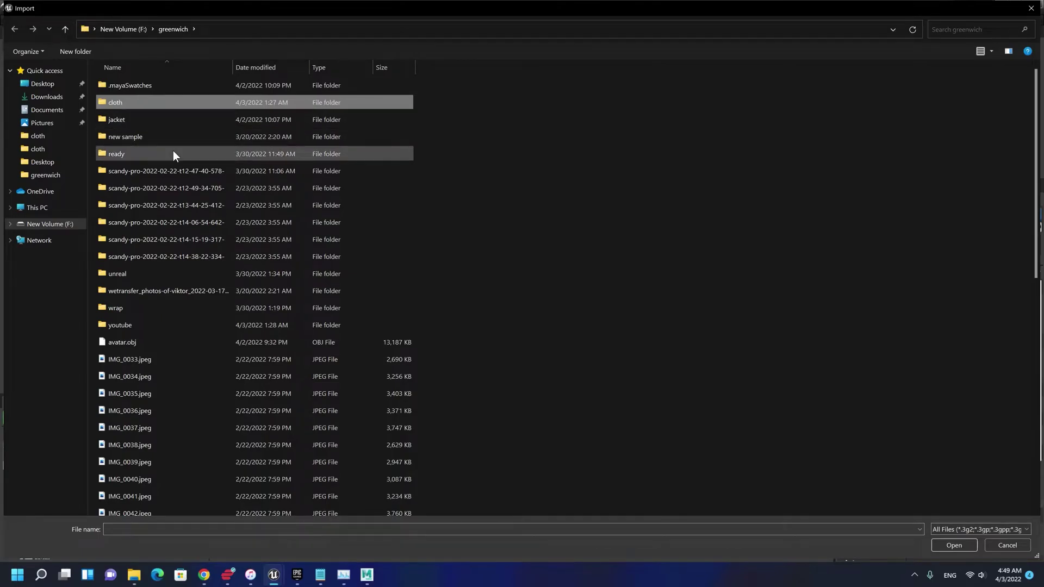
pyautogui.doubleClick(119, 119)
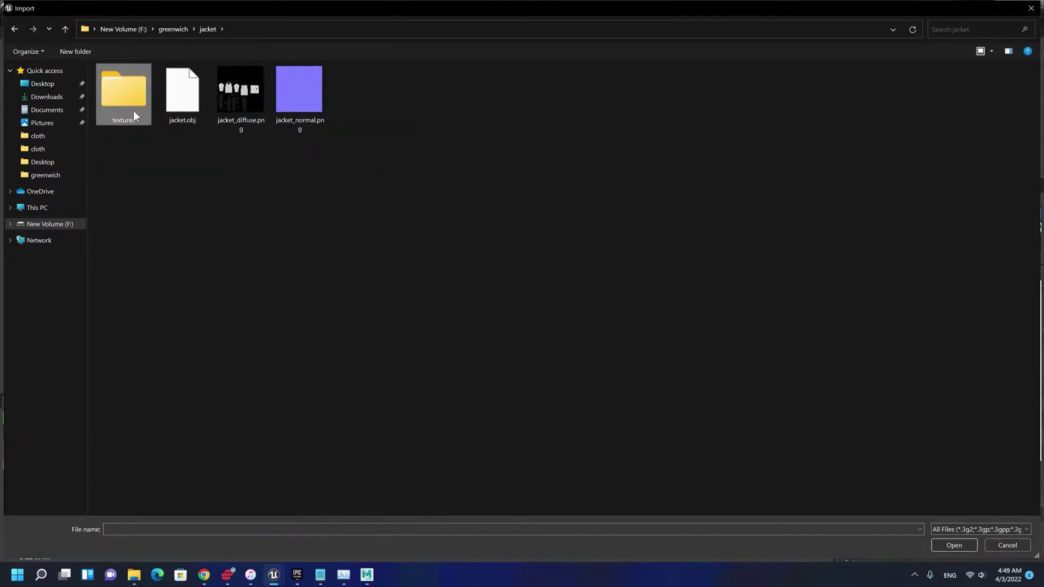
pyautogui.doubleClick(133, 110)
pyautogui.click(158, 116)
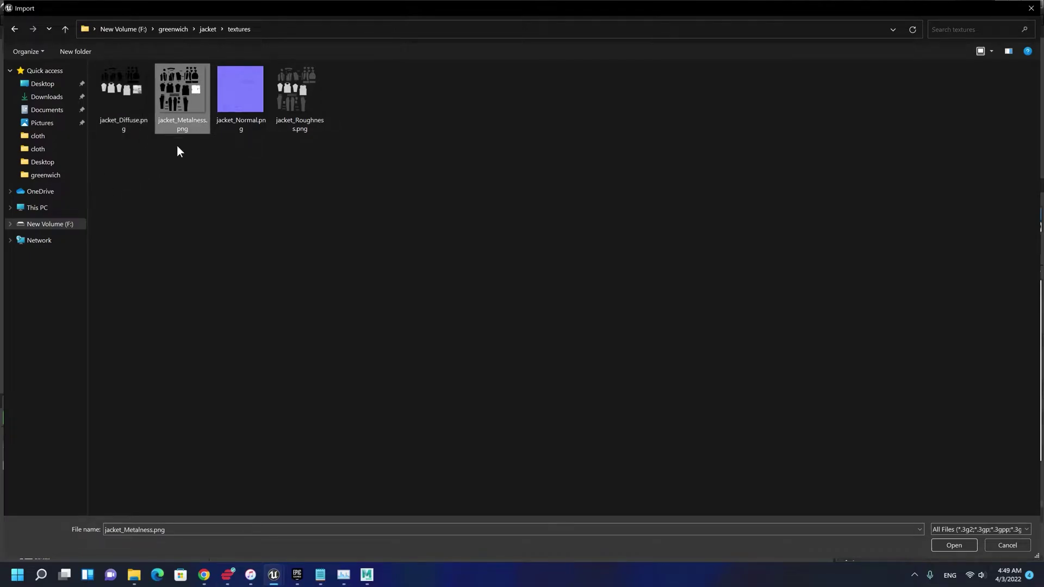
pyautogui.keyDown('ctrl'); pyautogui.click(251, 119); pyautogui.keyUp('ctrl')
pyautogui.keyDown('ctrl'); pyautogui.click(293, 110); pyautogui.keyUp('ctrl')
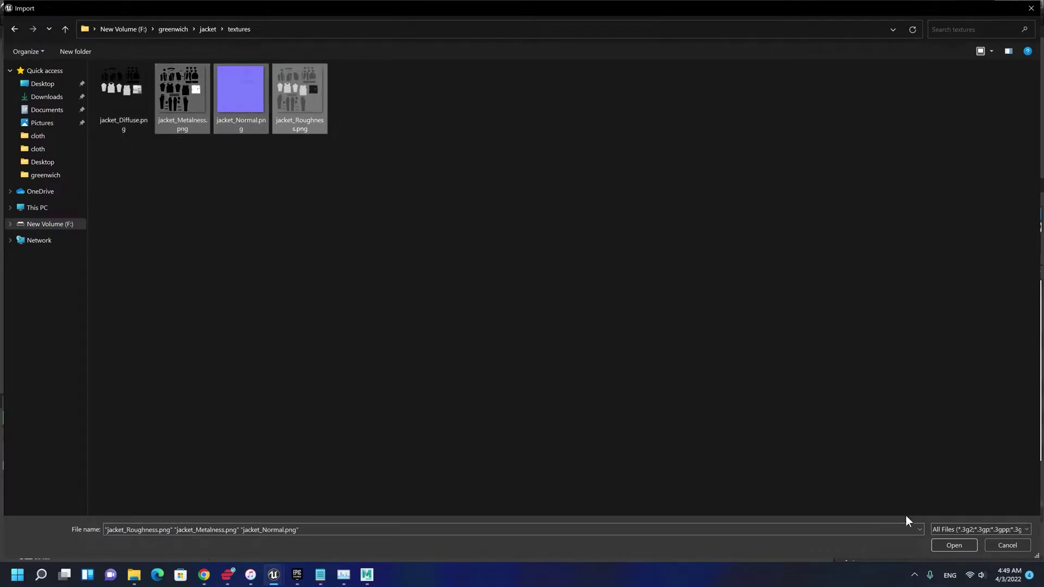
pyautogui.click(955, 546)
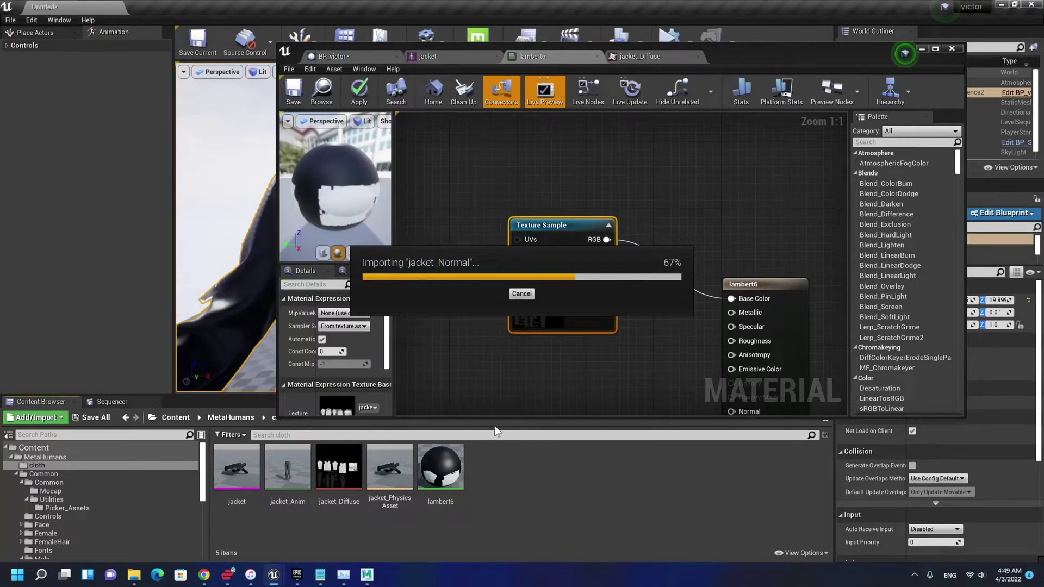
# Add the three imported textures to the lambert6 material graph and spread out their overlapping nodes.
pyautogui.moveTo(543, 467); pyautogui.dragTo(547, 371)
pyautogui.doubleClick(778, 56)
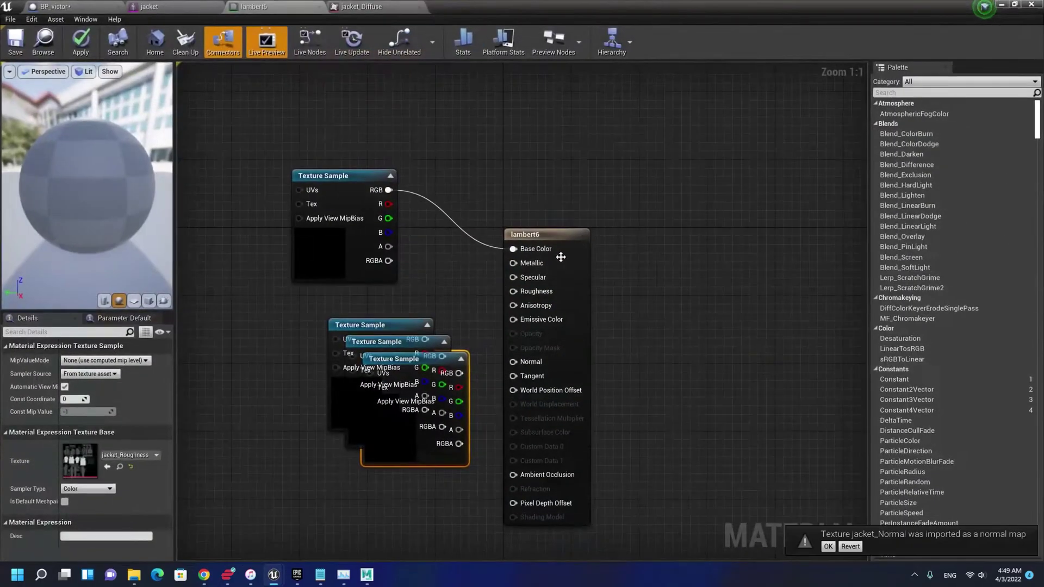
pyautogui.moveTo(539, 267); pyautogui.dragTo(641, 97, button='right')
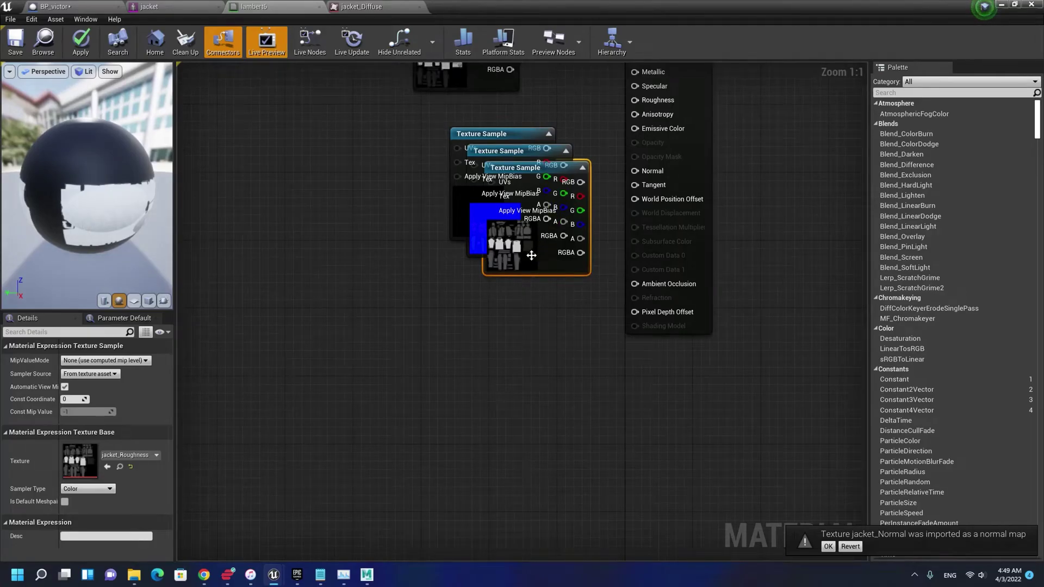
pyautogui.moveTo(532, 255); pyautogui.dragTo(513, 378)
pyautogui.moveTo(495, 215); pyautogui.dragTo(416, 269)
pyautogui.moveTo(493, 148); pyautogui.dragTo(353, 134)
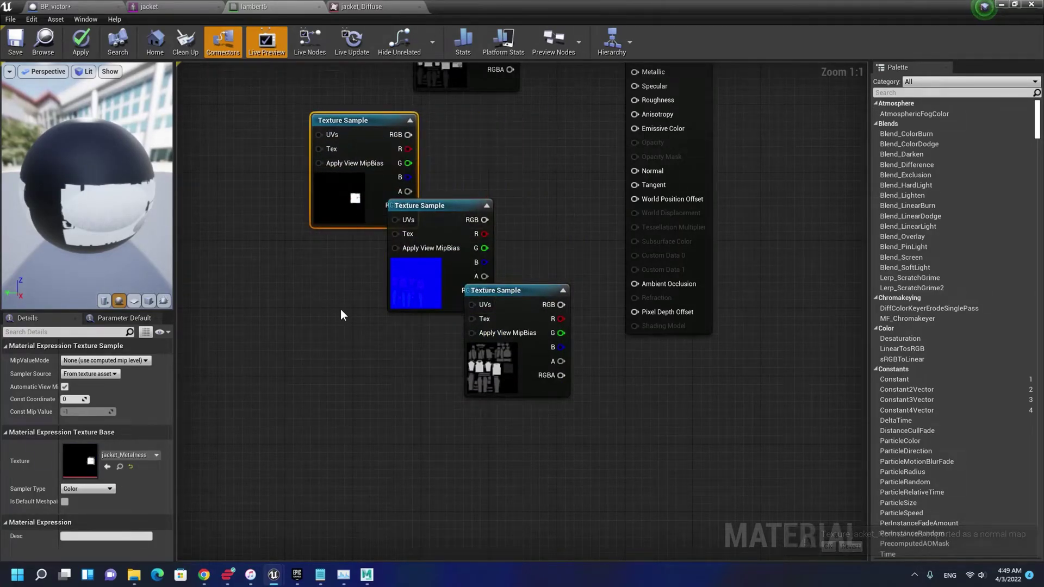
pyautogui.moveTo(341, 315); pyautogui.dragTo(323, 447, button='right')
pyautogui.moveTo(460, 523); pyautogui.dragTo(433, 565)
# Connect the RGB outputs of the normal, metalness and roughness textures to lambert6's Normal, Metallic and Roughness inputs.
pyautogui.click(406, 341)
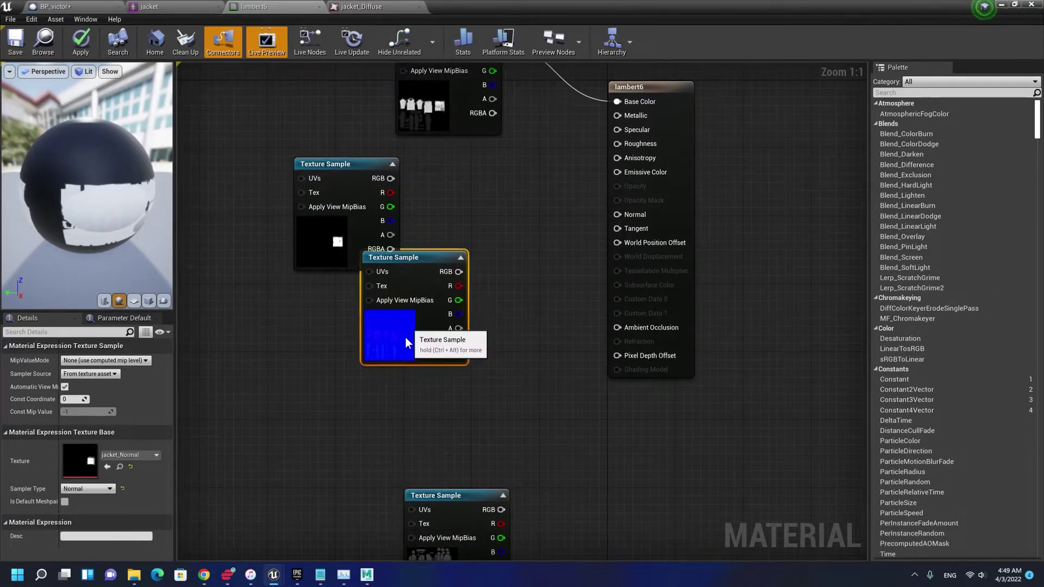
pyautogui.moveTo(405, 341); pyautogui.dragTo(396, 391)
pyautogui.moveTo(450, 325); pyautogui.dragTo(618, 214)
pyautogui.click(364, 197)
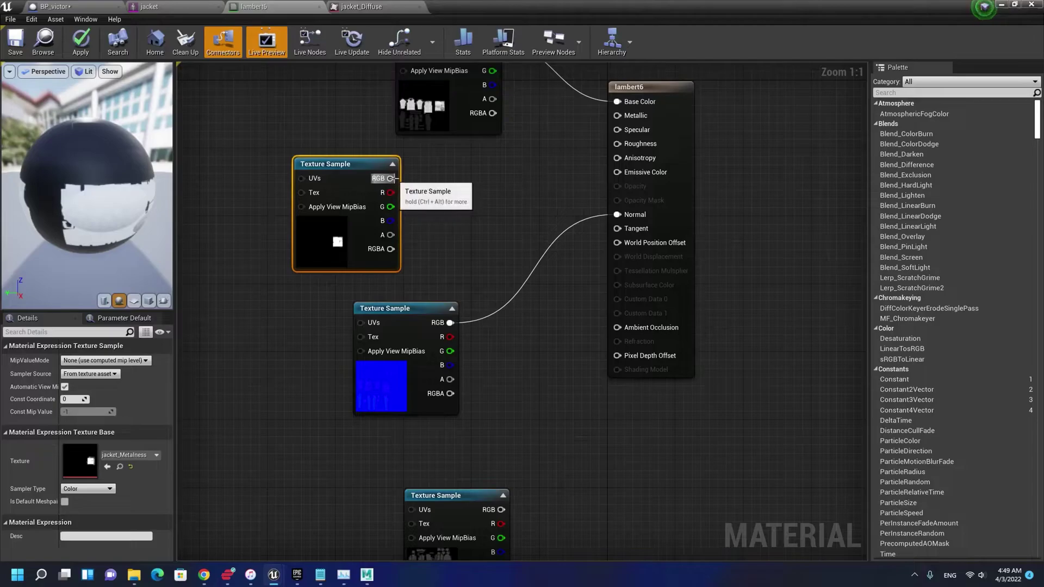
pyautogui.moveTo(390, 178); pyautogui.dragTo(617, 115)
pyautogui.moveTo(468, 494); pyautogui.dragTo(617, 143)
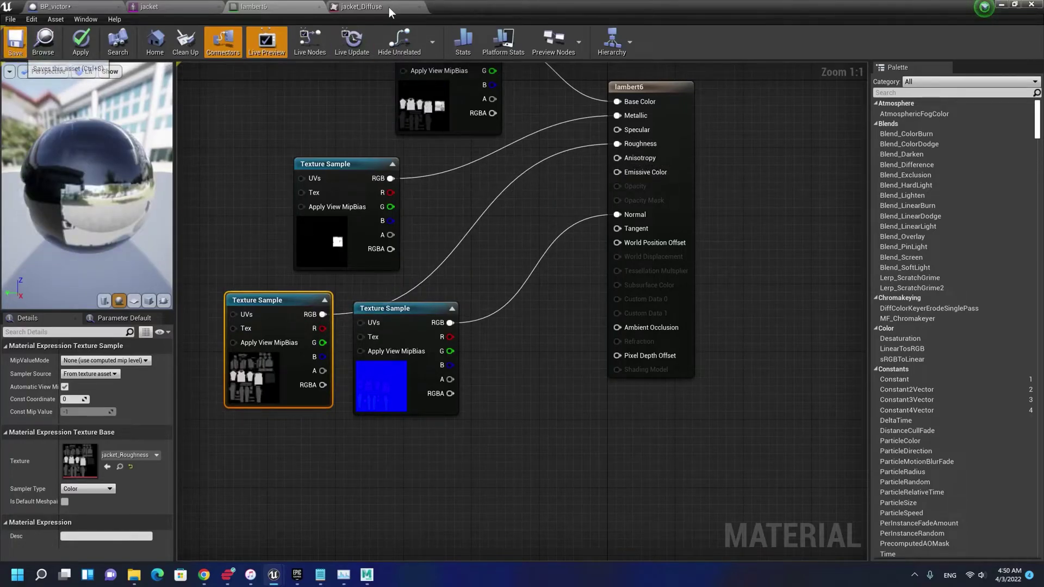
# Save the lambert6 material and check how the outfit looks on the character in the level.
pyautogui.hotkey('ctrl', 's')
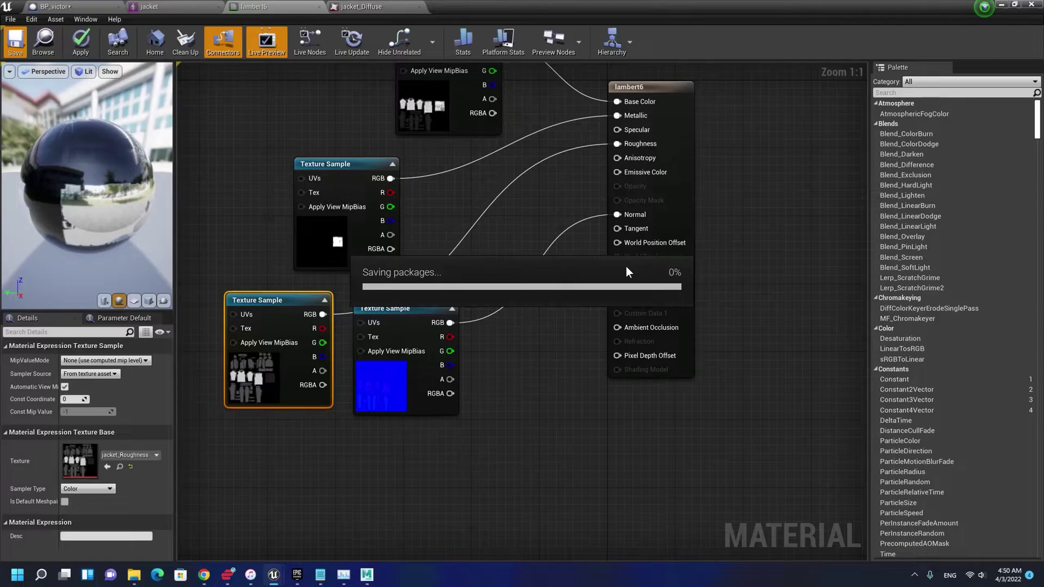
pyautogui.moveTo(602, 3); pyautogui.dragTo(796, 313)
pyautogui.moveTo(625, 201); pyautogui.dragTo(581, 237, button='right')
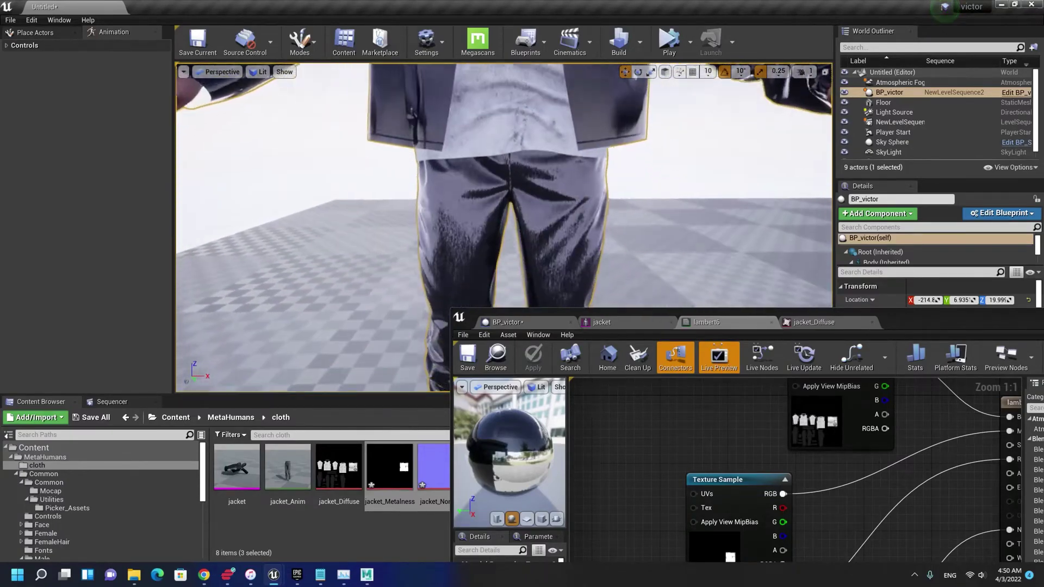
pyautogui.doubleClick(930, 318)
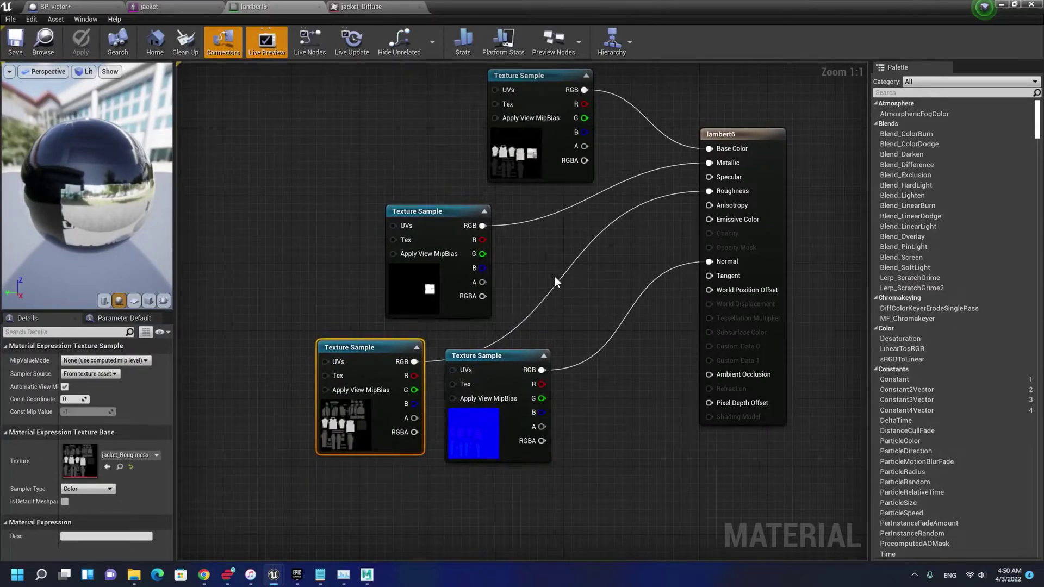
# Rearrange the texture nodes, placing diffuse uppermost, roughness directly below metalness, and the normal map lowest.
pyautogui.moveTo(539, 204); pyautogui.dragTo(487, 118)
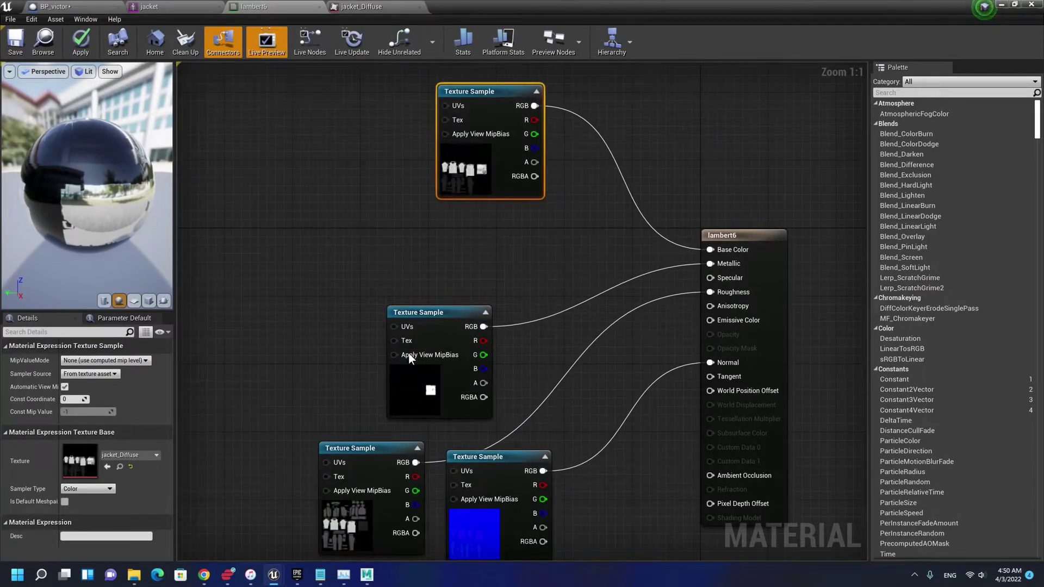
pyautogui.moveTo(409, 355); pyautogui.dragTo(386, 264)
pyautogui.click(259, 342)
pyautogui.moveTo(450, 329); pyautogui.dragTo(417, 253)
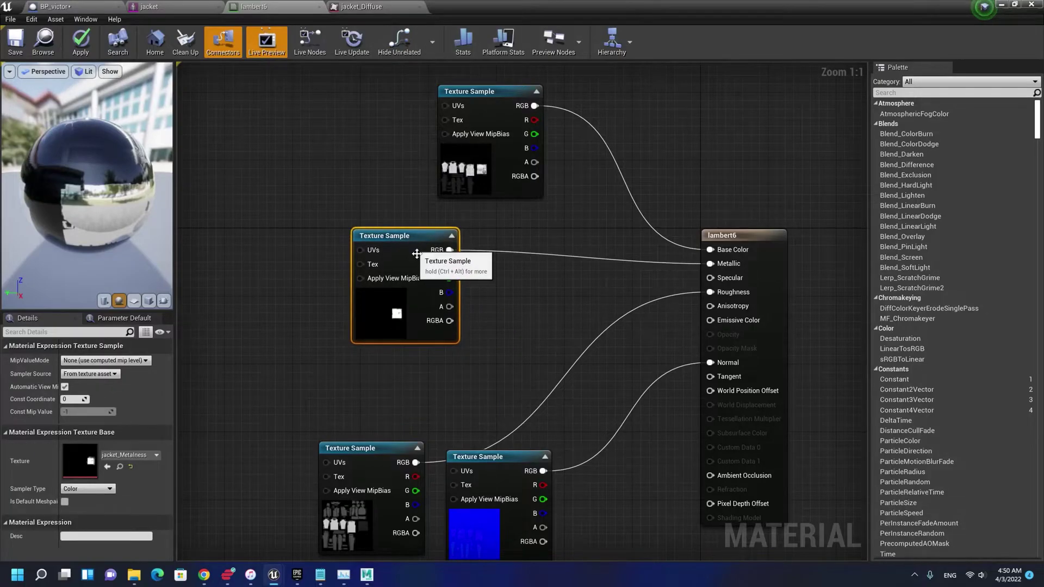
pyautogui.moveTo(491, 483); pyautogui.dragTo(542, 553)
pyautogui.moveTo(354, 426); pyautogui.dragTo(388, 353)
pyautogui.click(329, 339)
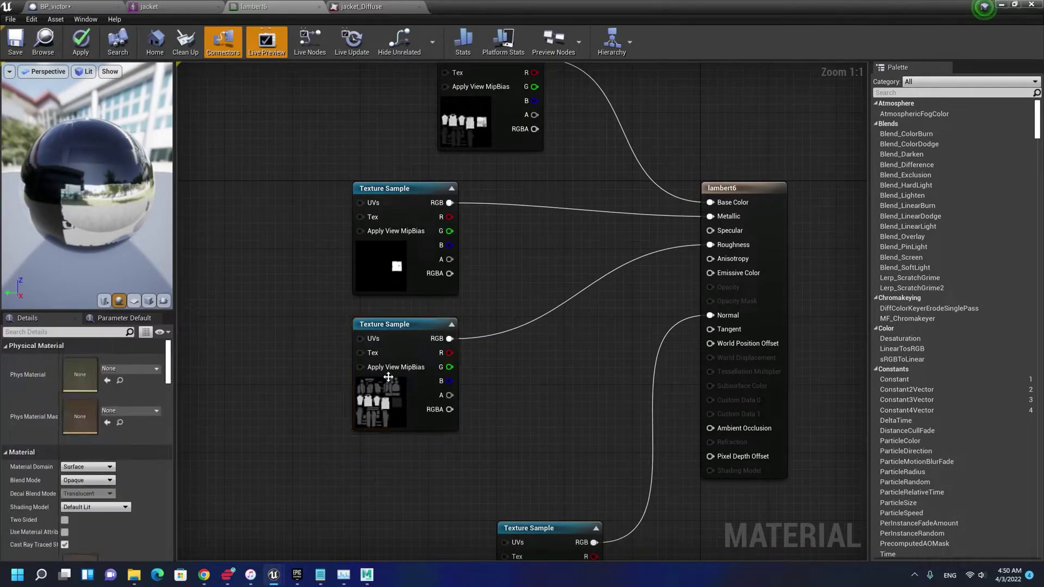
pyautogui.click(402, 350)
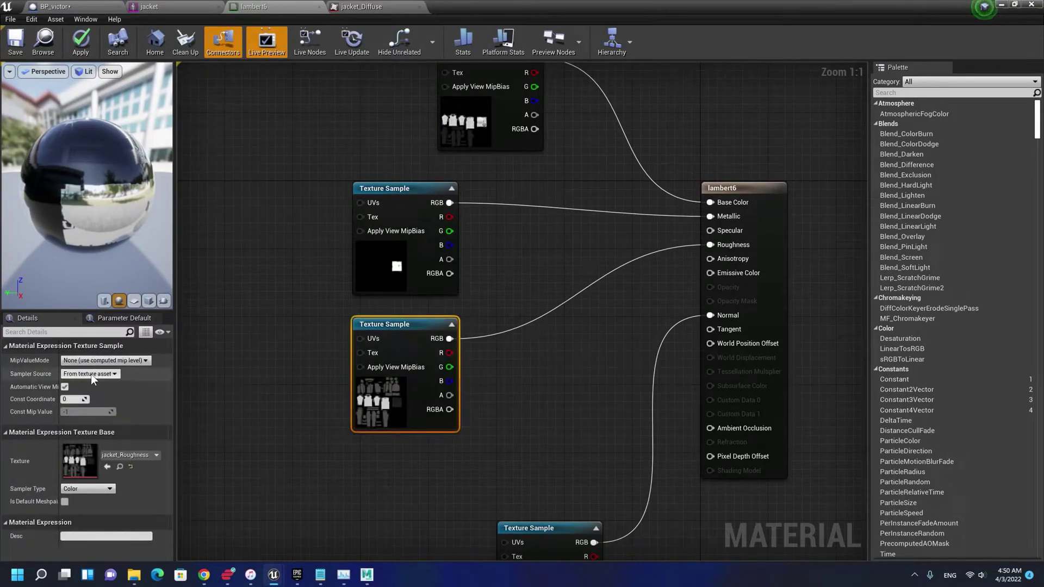
pyautogui.click(592, 429)
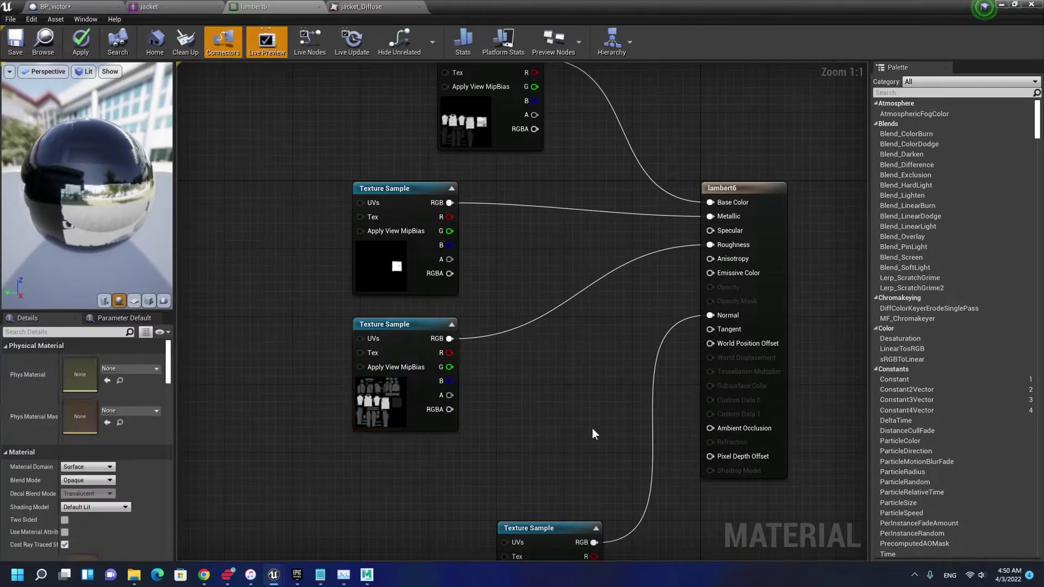
# Add a Multiply node between the roughness texture and lambert6, and connect a new Constant node to its B input.
pyautogui.click(551, 356)
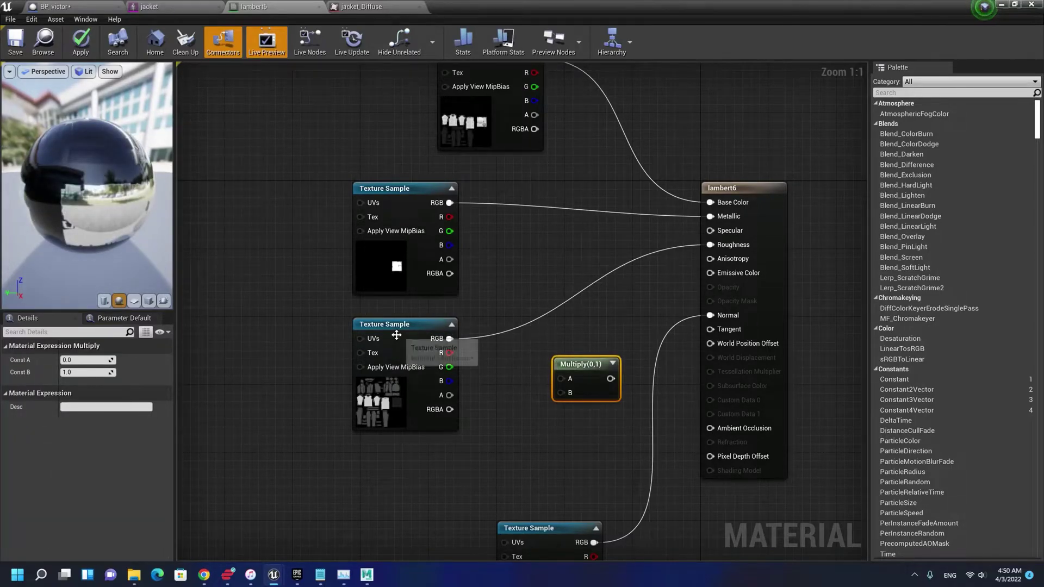
pyautogui.moveTo(395, 341); pyautogui.dragTo(337, 322)
pyautogui.click(471, 433)
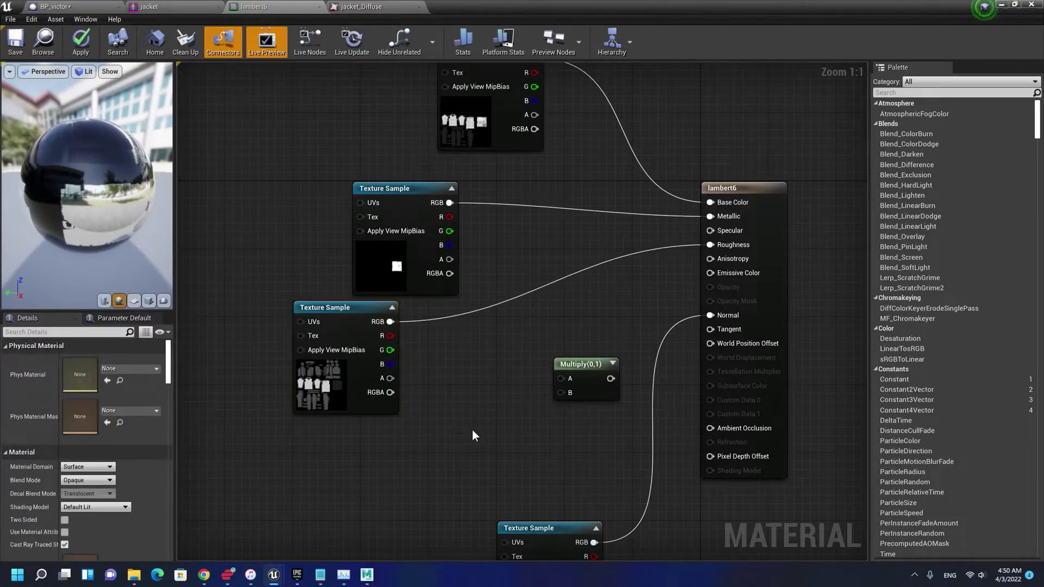
pyautogui.click(462, 430)
pyautogui.moveTo(470, 443); pyautogui.dragTo(567, 393)
pyautogui.moveTo(426, 412); pyautogui.dragTo(426, 420)
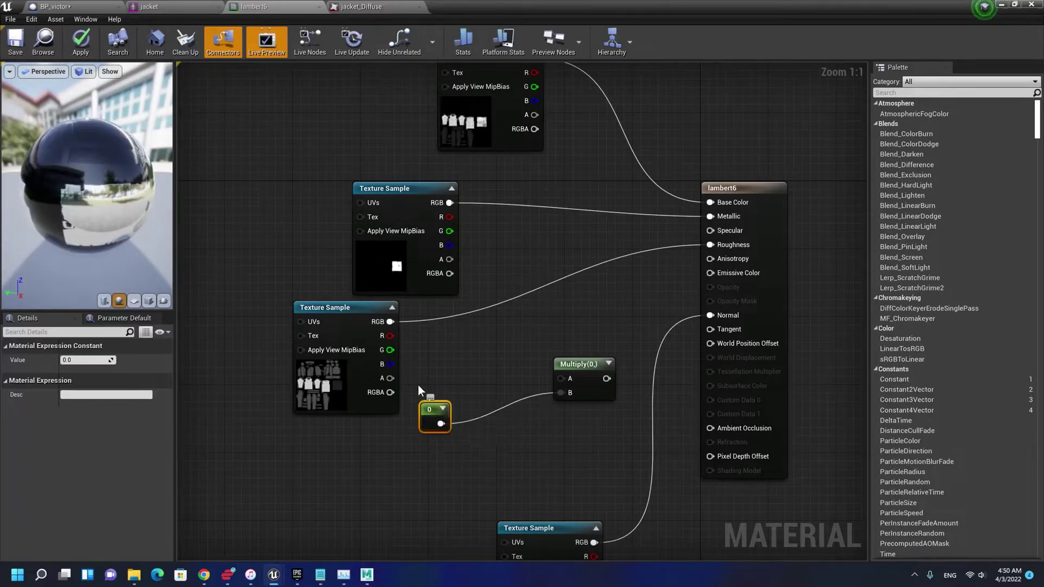
# Route the roughness texture through Multiply's A input into lambert6's Roughness and set the constant to 5.
pyautogui.moveTo(390, 322); pyautogui.dragTo(709, 245)
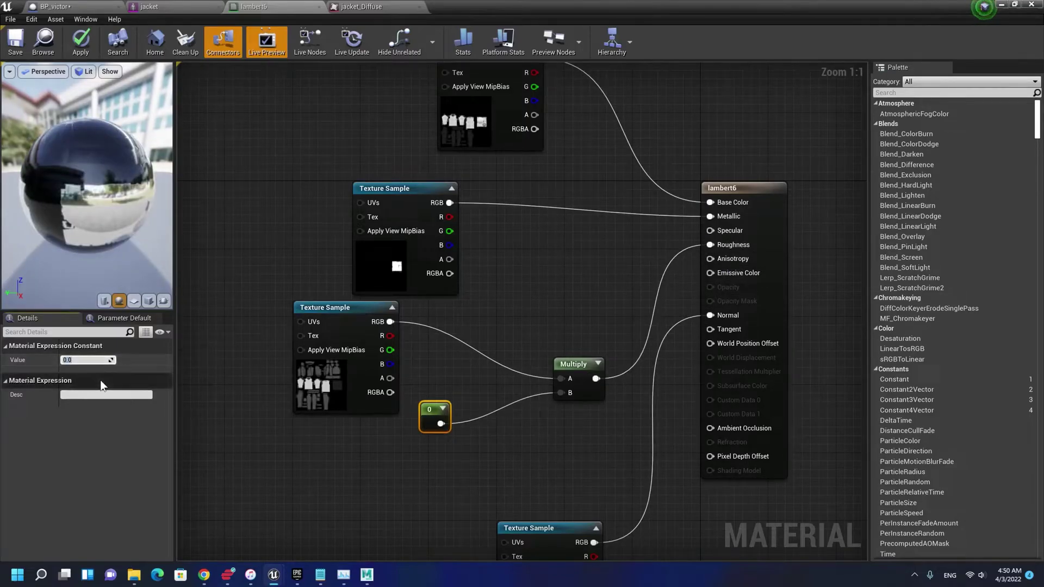
pyautogui.write('5')
pyautogui.press('Return')
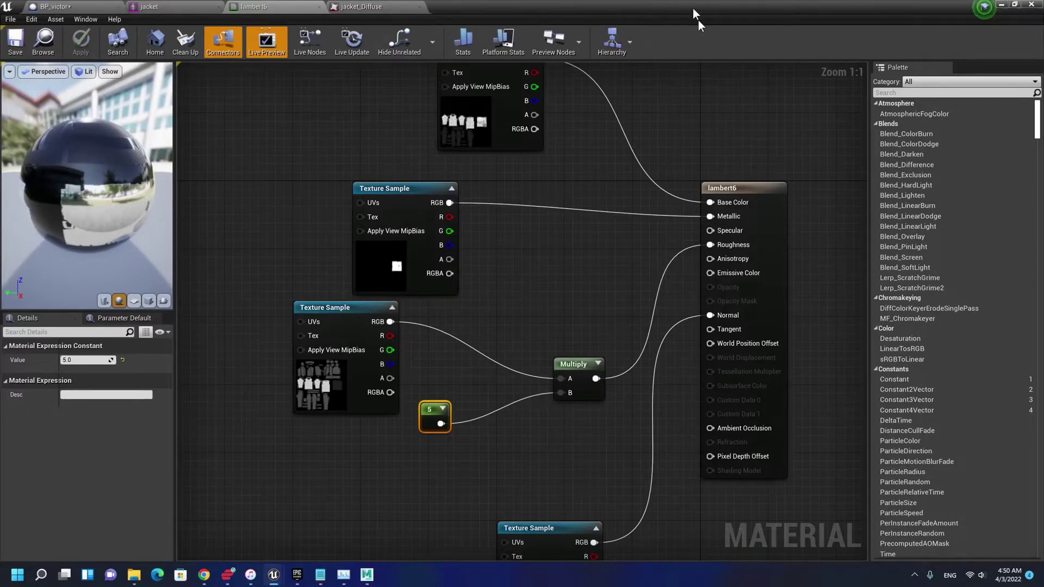
# Move the material editor aside, inspect the trousers on the character in the level, and maximize the material editor again.
pyautogui.moveTo(693, 8); pyautogui.dragTo(744, 308)
pyautogui.moveTo(544, 207); pyautogui.dragTo(478, 174, button='right')
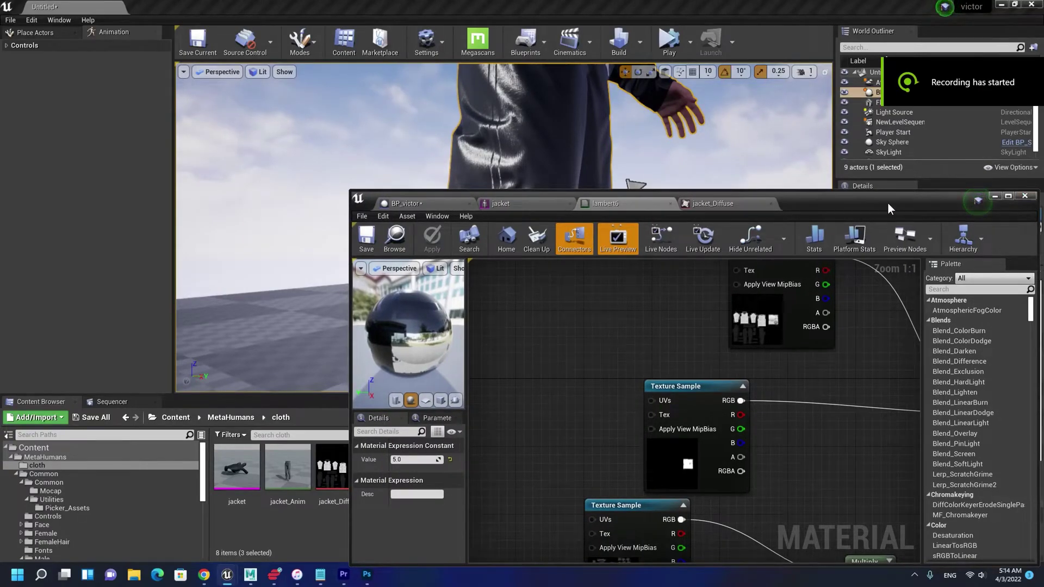
pyautogui.moveTo(887, 202)
pyautogui.mouseDown()
pyautogui.moveTo(889, 183)
pyautogui.moveTo(888, 202)
pyautogui.mouseUp()
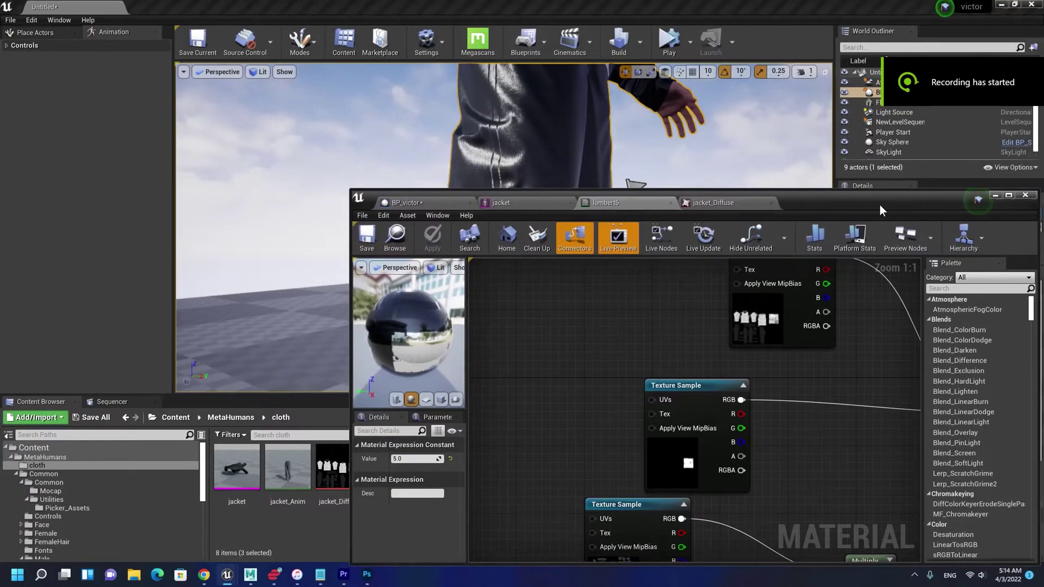
pyautogui.doubleClick(879, 204)
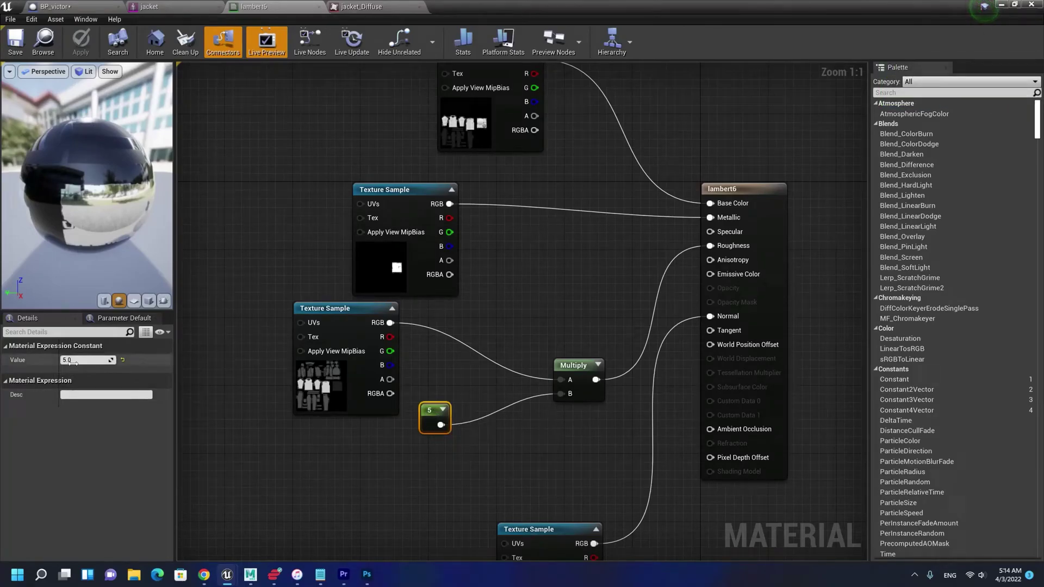
# Set the constant feeding the roughness Multiply node to 8 and inspect the trousers on the character in the level.
pyautogui.write('8')
pyautogui.press('Return')
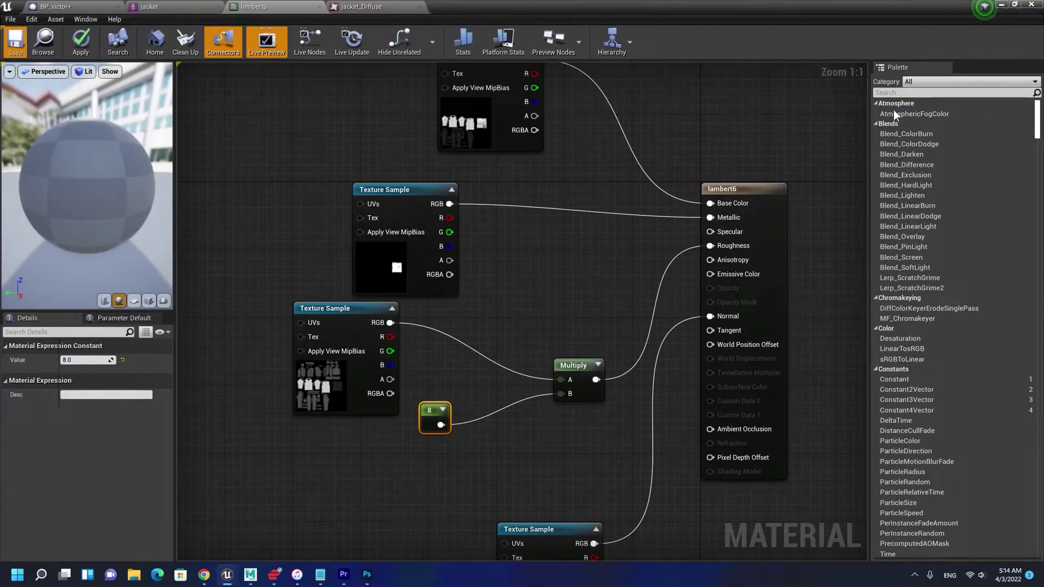
pyautogui.click(1002, 5)
pyautogui.moveTo(539, 264); pyautogui.dragTo(461, 295, button='right')
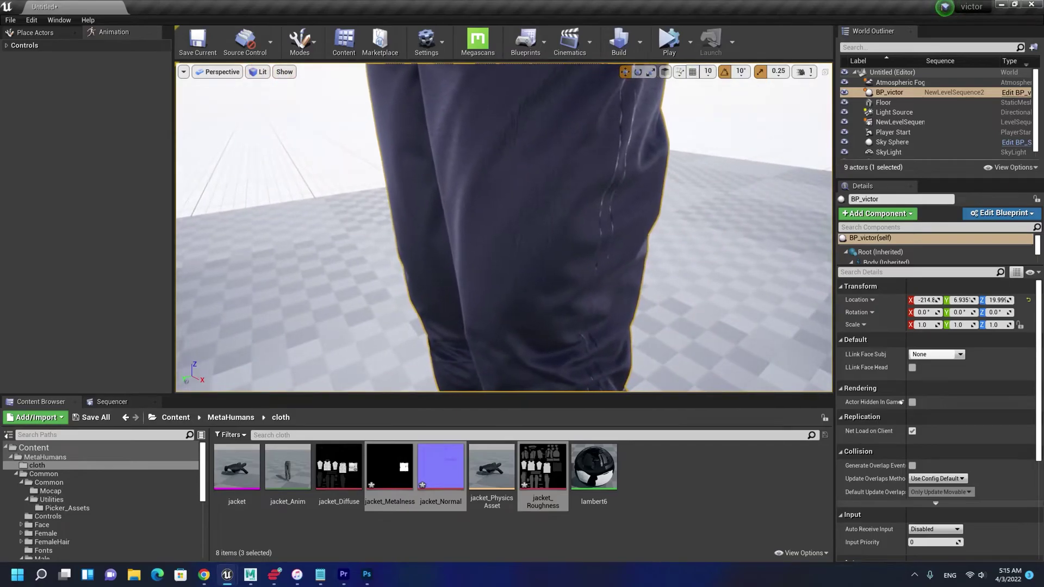
pyautogui.moveTo(561, 227); pyautogui.dragTo(561, 227, button='right')
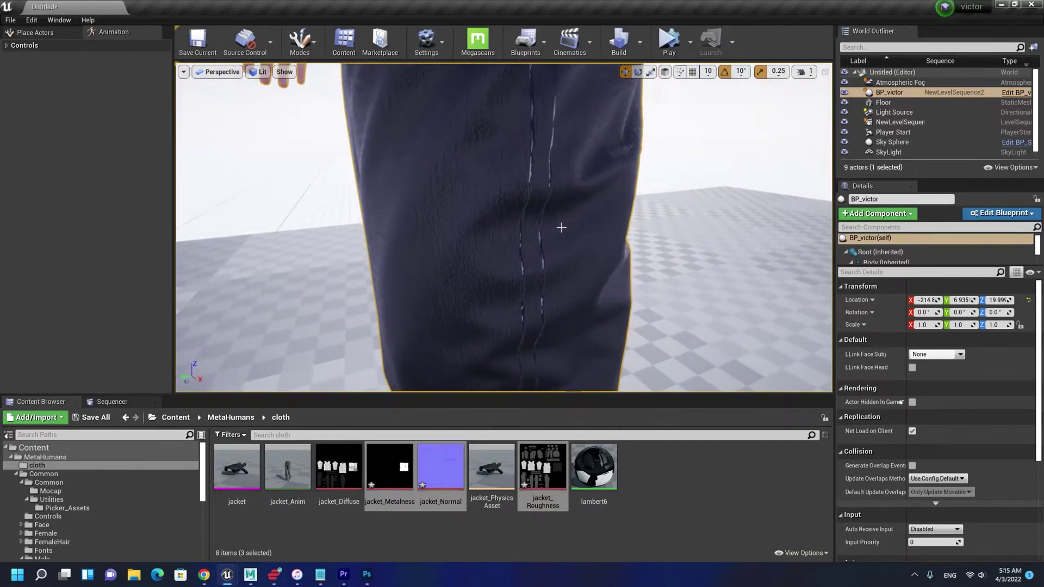
# Switch to Photoshop and open a File Explorer window over its start screen.
pyautogui.click(656, 519)
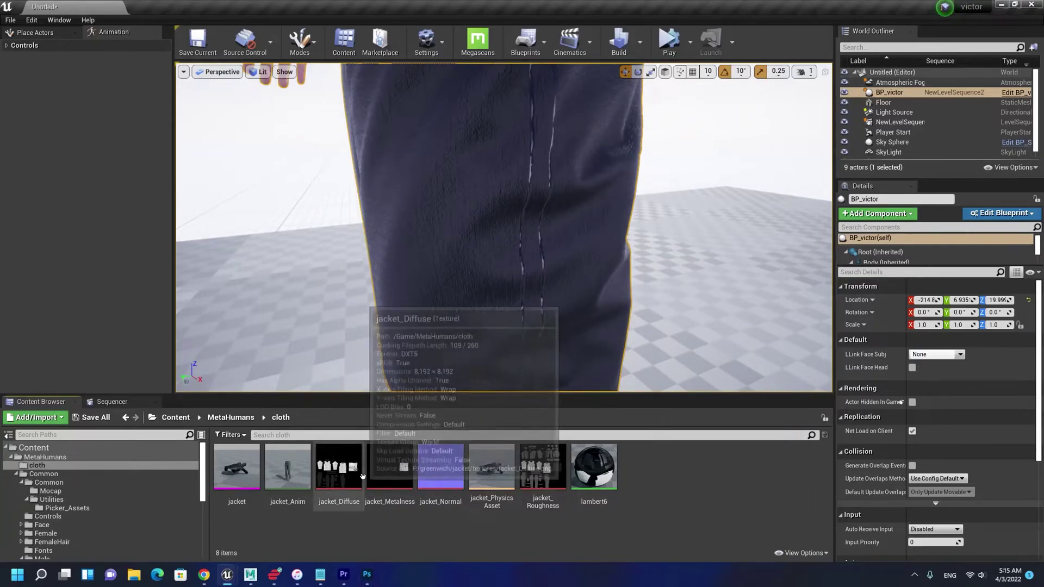
pyautogui.click(339, 578)
pyautogui.click(338, 580)
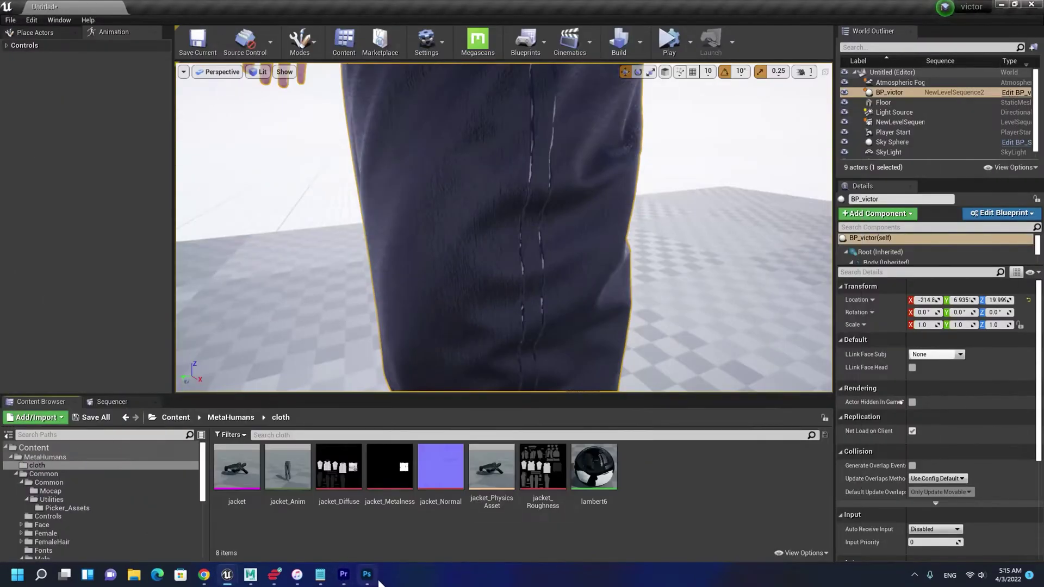
pyautogui.click(373, 578)
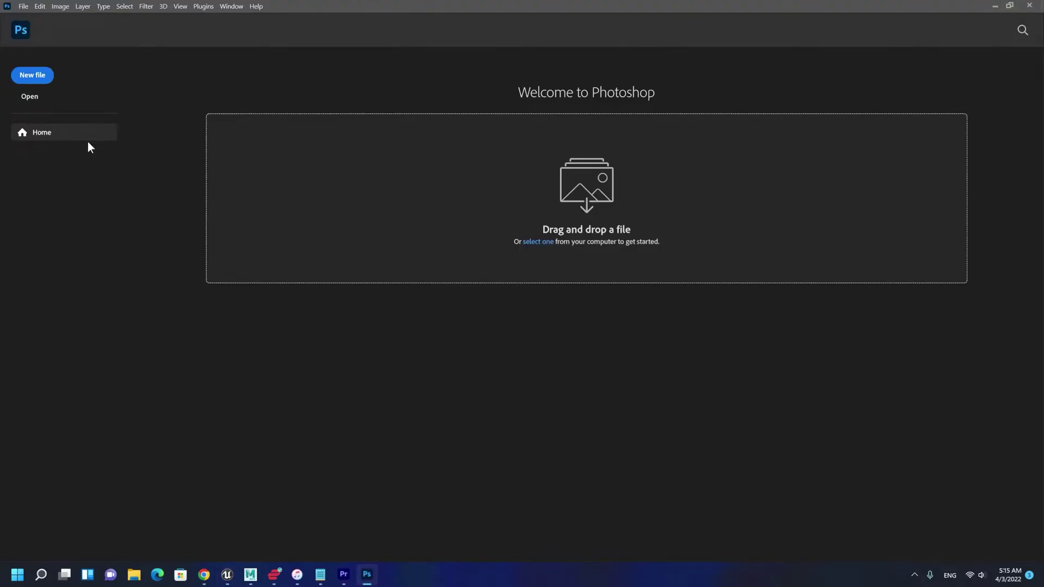
pyautogui.click(133, 580)
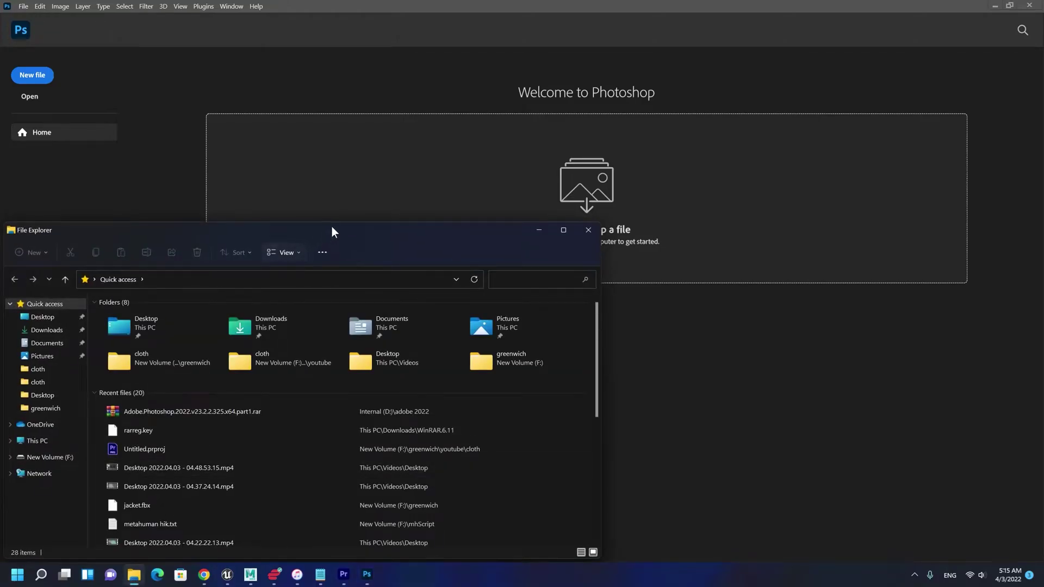
pyautogui.moveTo(331, 234); pyautogui.dragTo(523, 152)
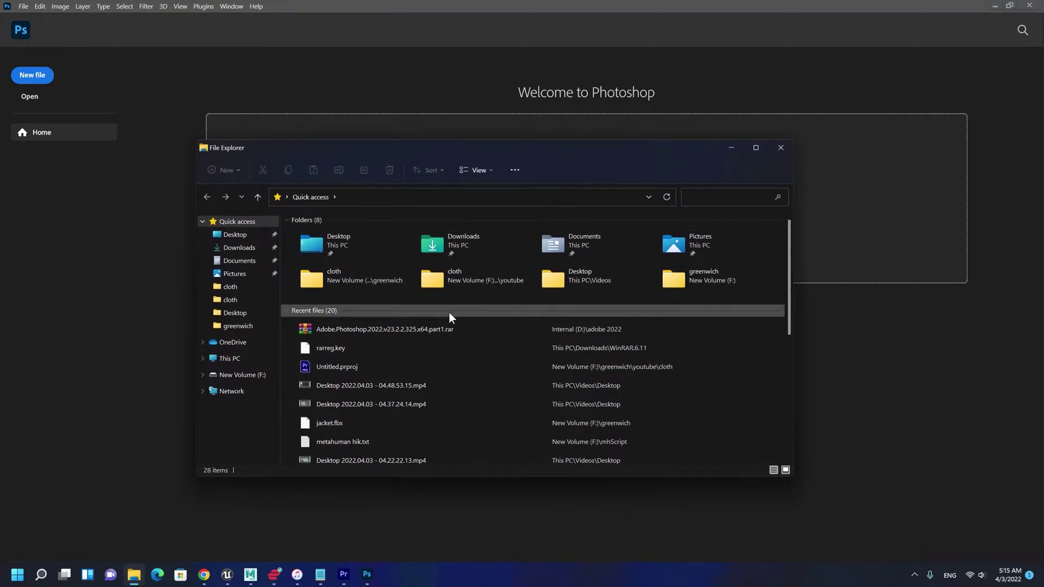
# Open jacket_Roughness.png from the textures folder inside greenwich\jacket in Photoshop.
pyautogui.click(253, 327)
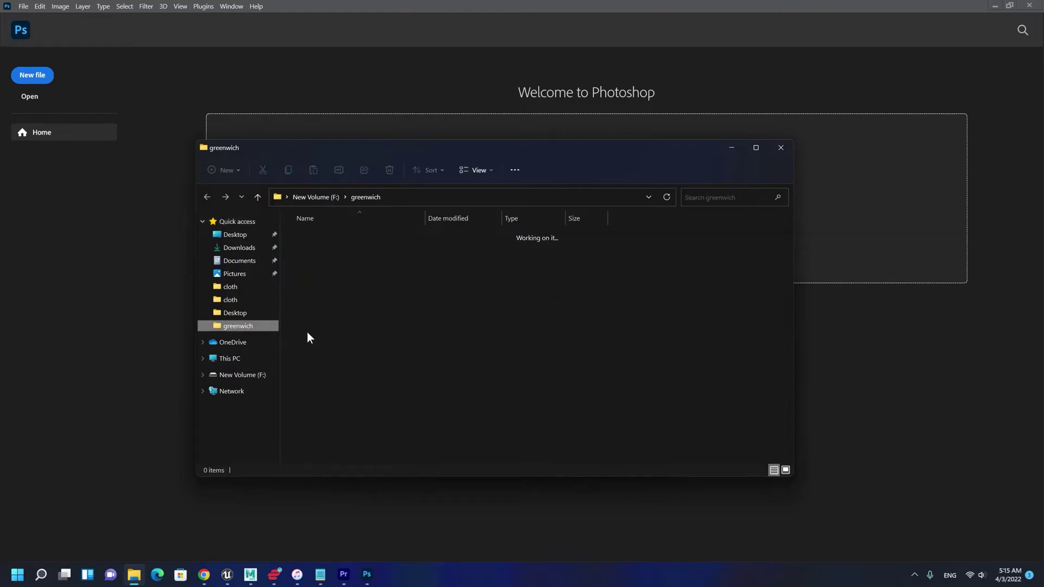
pyautogui.click(375, 284)
pyautogui.click(358, 269)
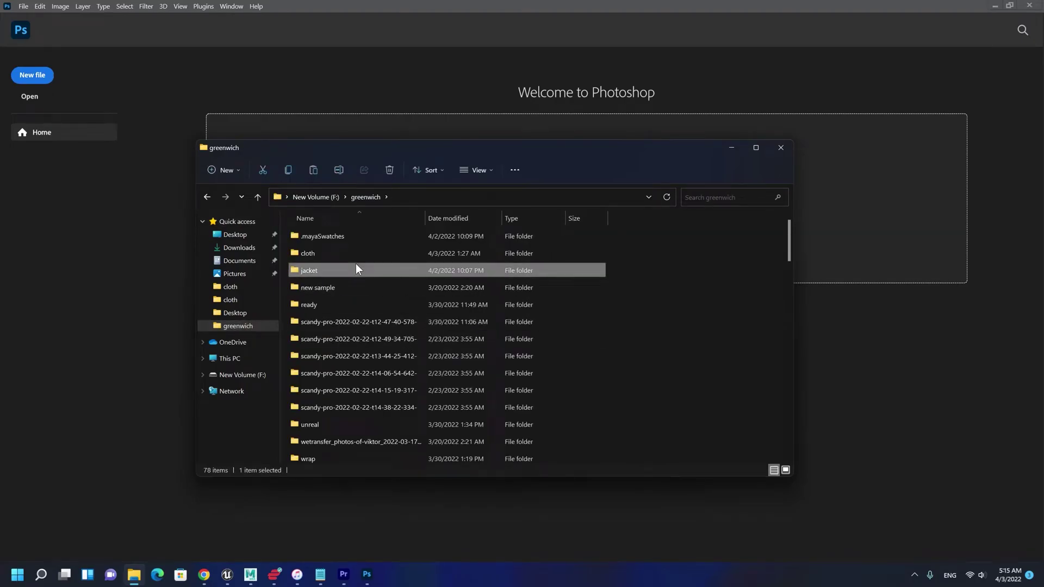
pyautogui.doubleClick(357, 269)
pyautogui.doubleClick(333, 254)
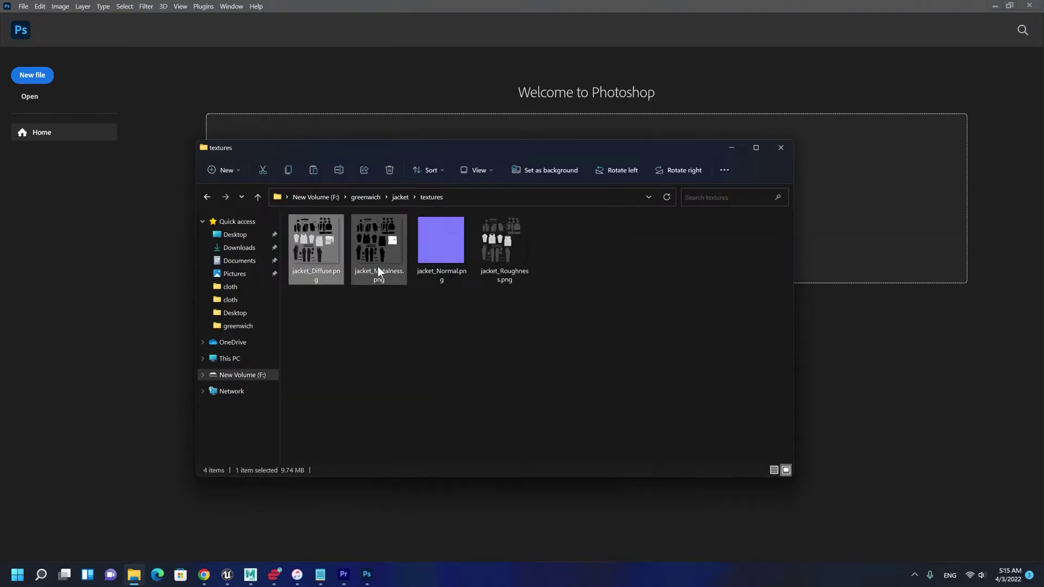
pyautogui.click(378, 277)
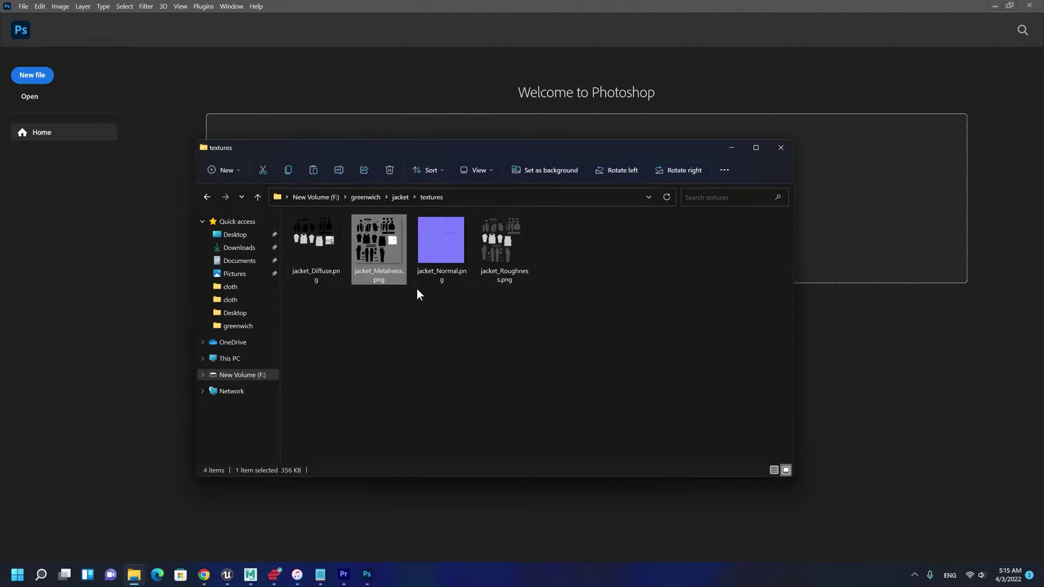
pyautogui.click(503, 274)
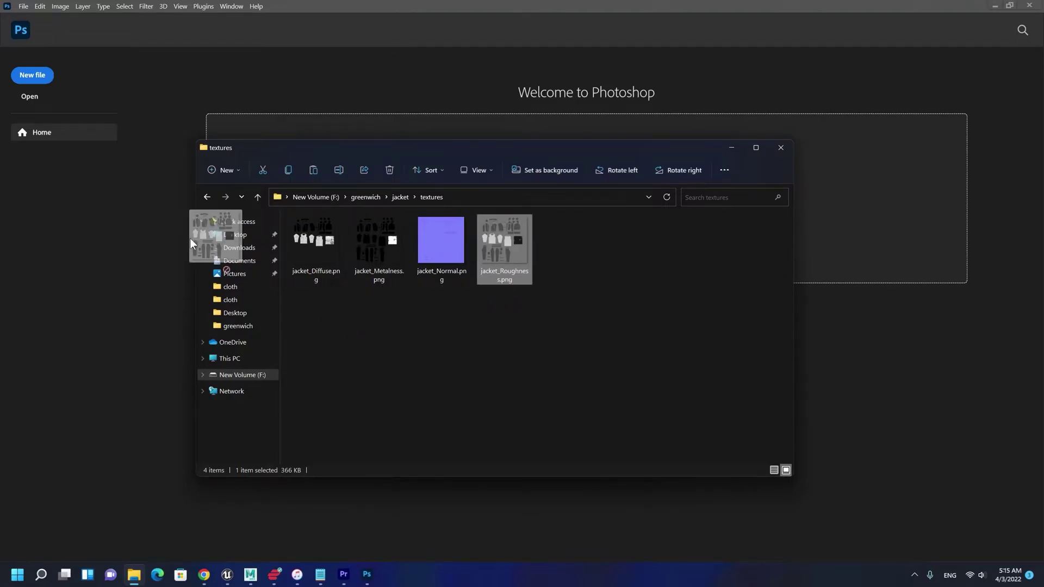
pyautogui.moveTo(190, 239); pyautogui.dragTo(168, 203)
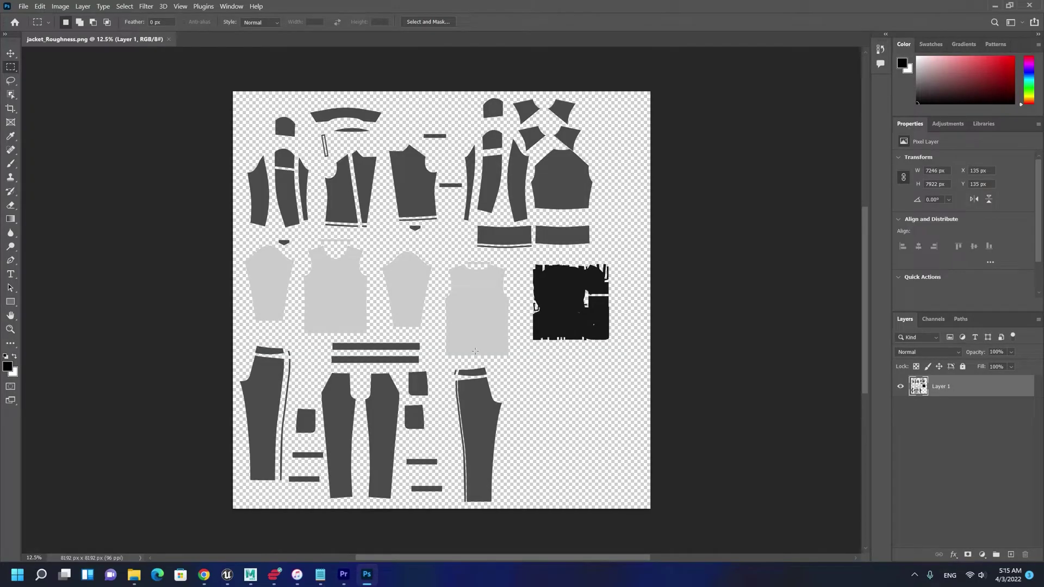
# Add a new layer beneath Layer 1 and fill it with the white background color.
pyautogui.moveTo(544, 386); pyautogui.dragTo(633, 421)
pyautogui.hotkey('ctrl', 'shift', 'n')
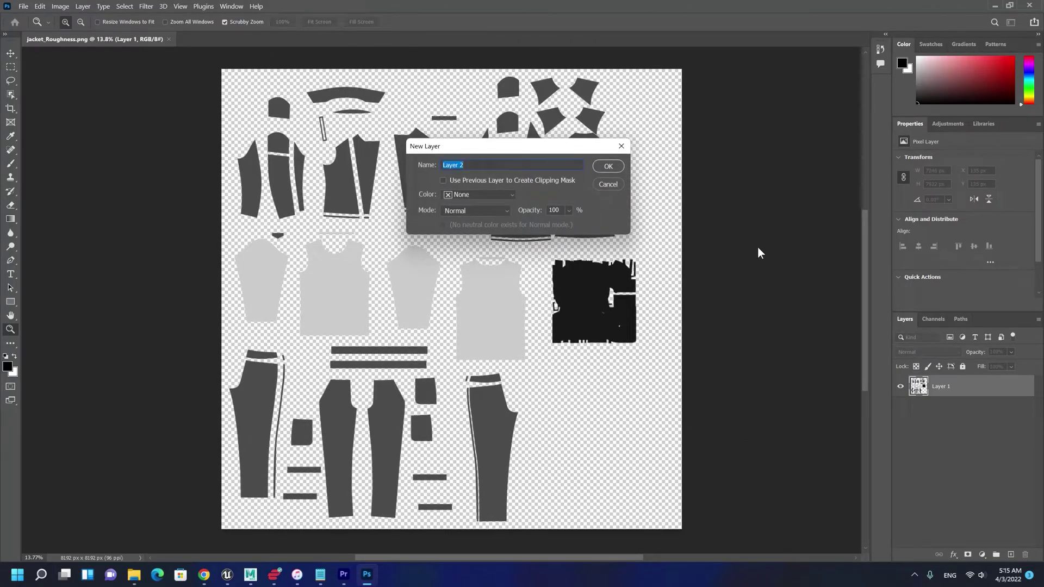
pyautogui.click(609, 166)
pyautogui.moveTo(947, 392); pyautogui.dragTo(949, 444)
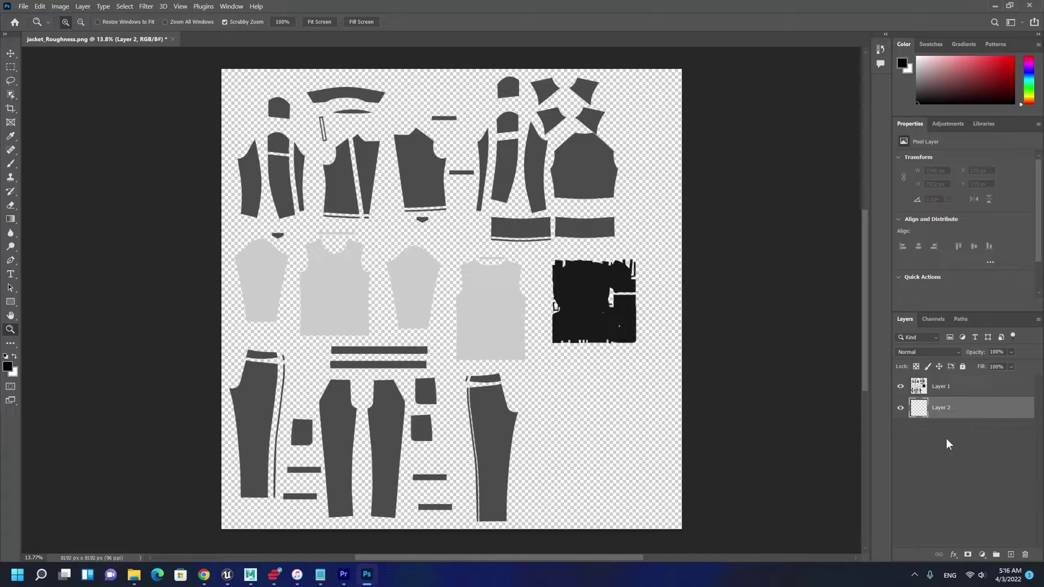
pyautogui.hotkey('alt', 'BackSpace')
pyautogui.hotkey('ctrl', 'BackSpace')
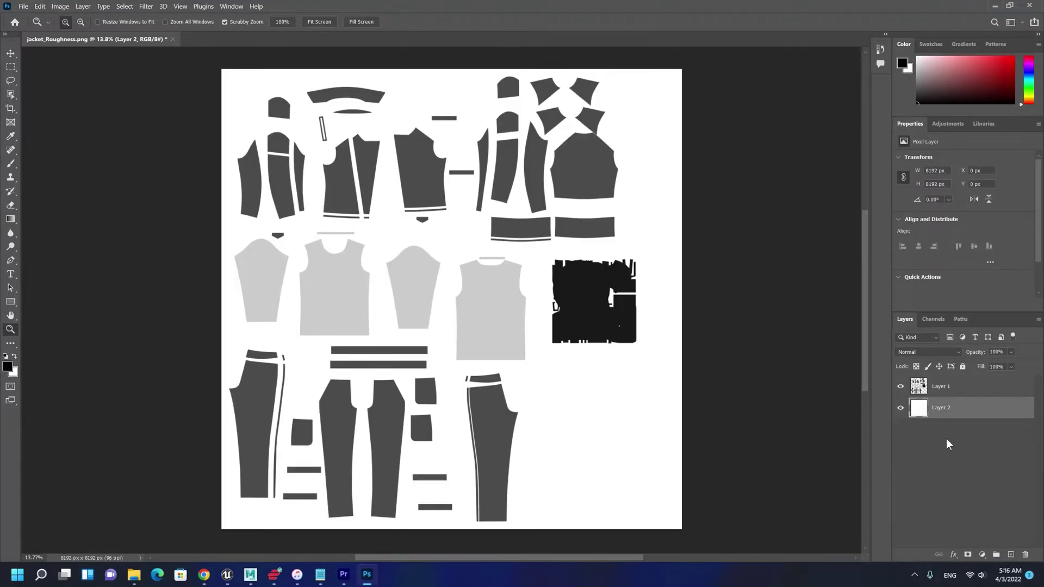
# Save a PNG copy of the texture over the existing jacket_Roughness.png in the textures folder.
pyautogui.hotkey('ctrl', 'shift', 's')
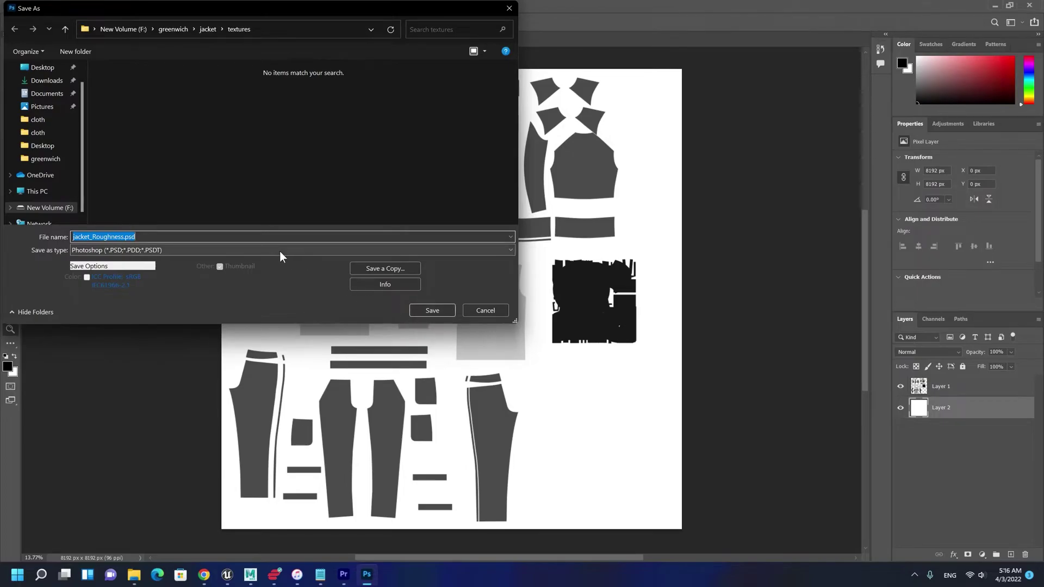
pyautogui.click(495, 311)
pyautogui.hotkey('ctrl', 'alt', 's')
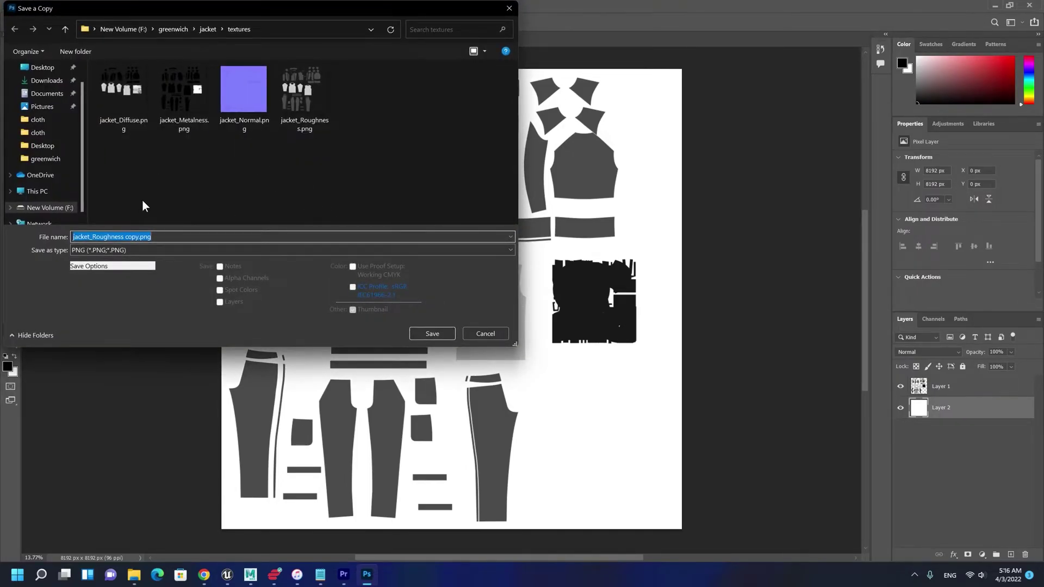
pyautogui.click(166, 102)
pyautogui.click(324, 105)
pyautogui.doubleClick(324, 104)
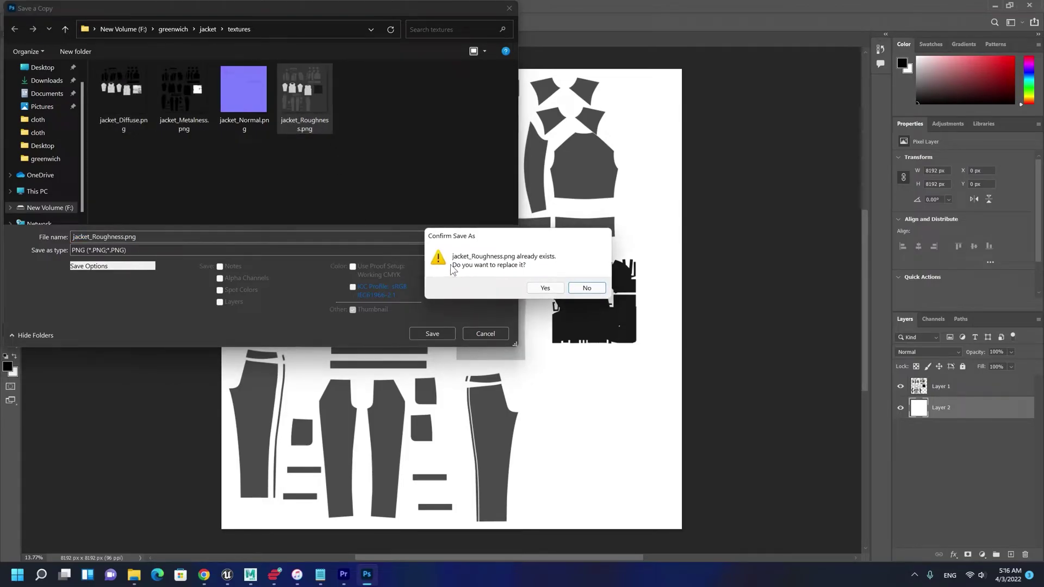
pyautogui.click(542, 288)
pyautogui.click(588, 174)
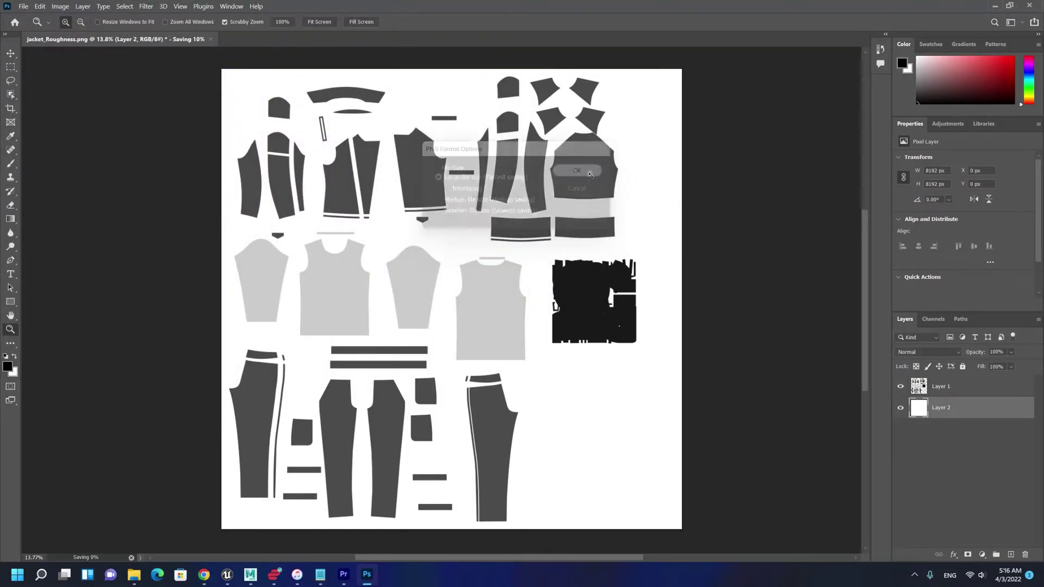
# Return to Unreal Editor, reimport the jacket_Roughness texture, and check the outfit on the character.
pyautogui.click(992, 9)
pyautogui.click(608, 6)
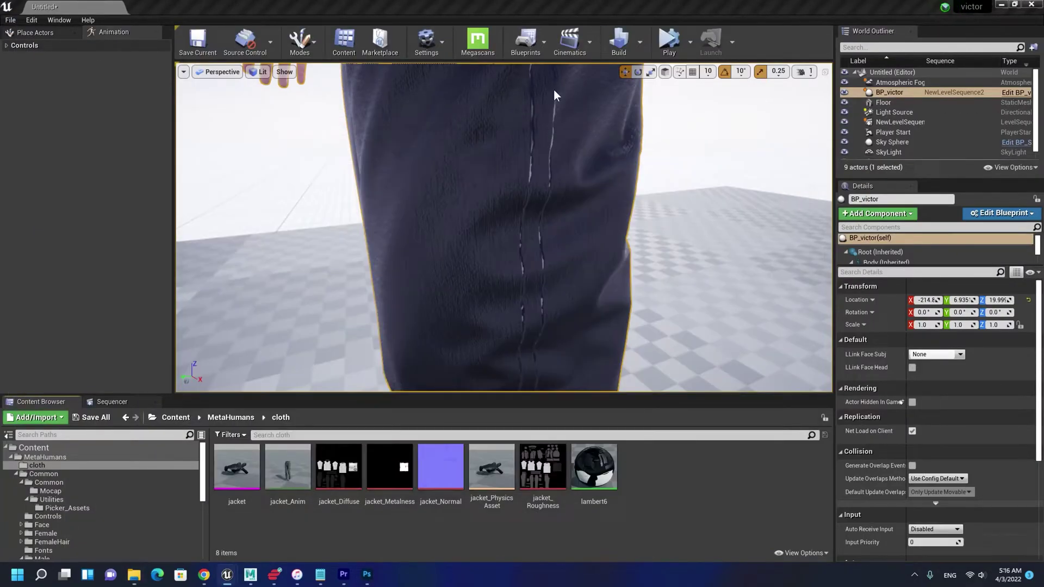
pyautogui.click(389, 467)
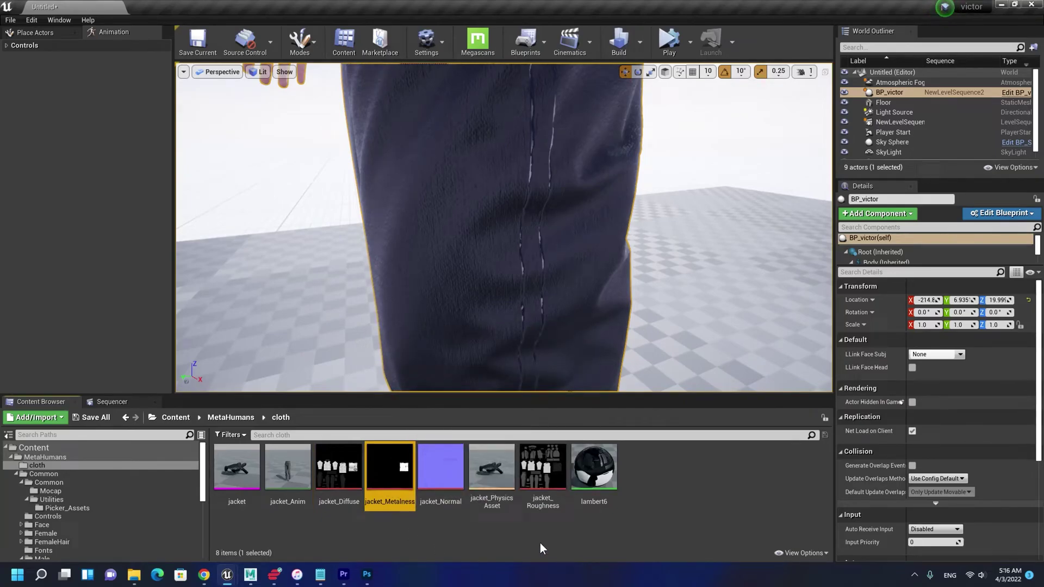
pyautogui.rightClick(556, 487)
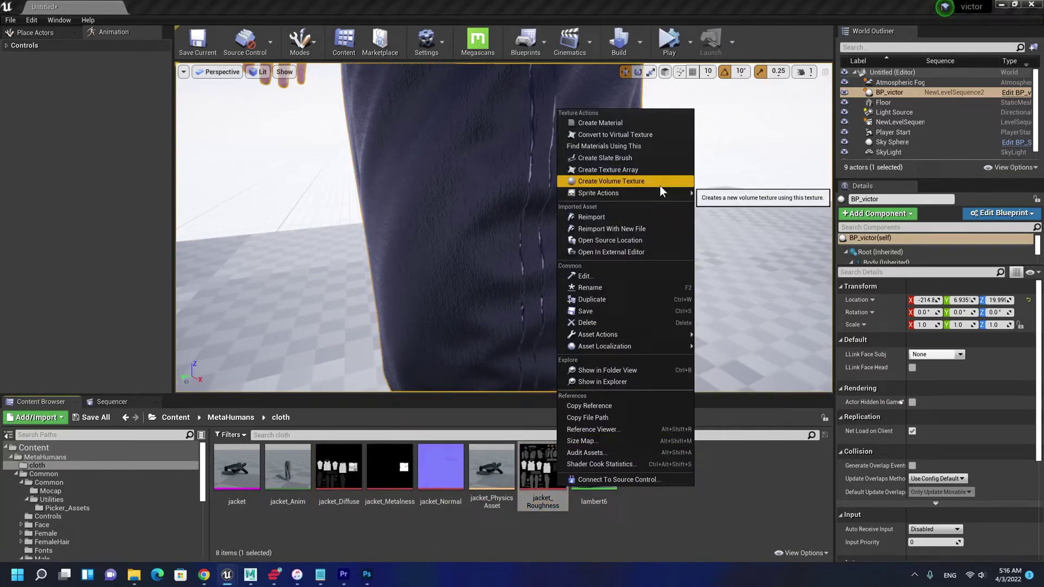
pyautogui.click(630, 217)
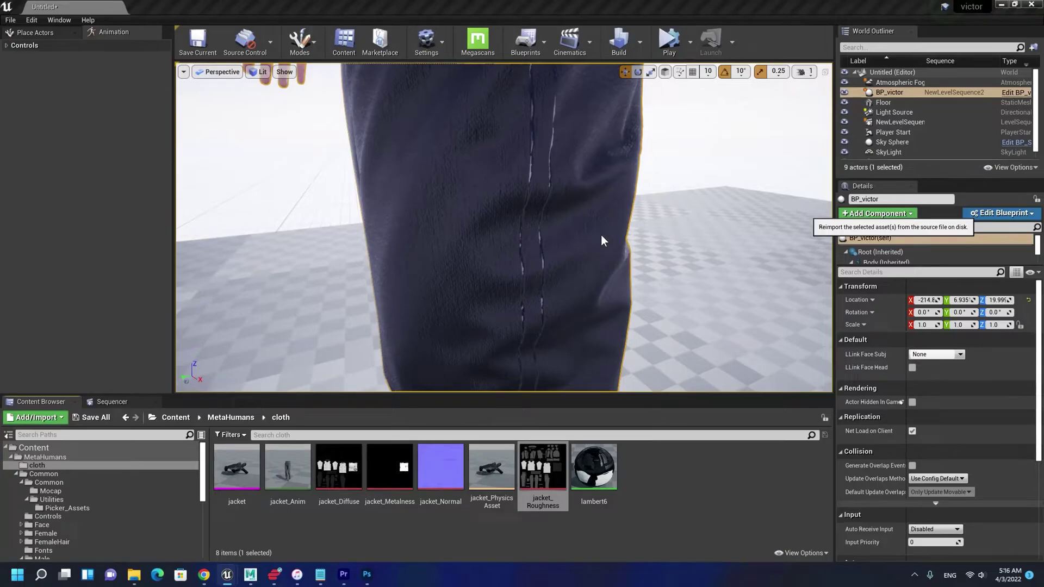
pyautogui.moveTo(608, 238); pyautogui.dragTo(685, 240, button='right')
pyautogui.moveTo(567, 211); pyautogui.dragTo(559, 215, button='right')
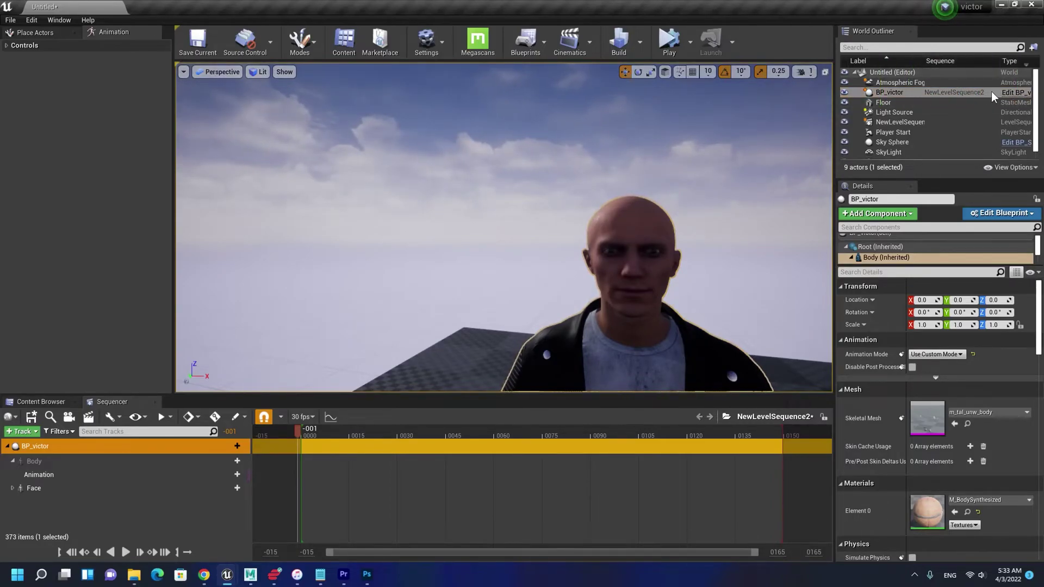
# Open the BP_victor blueprint and the Body component's skeletal mesh m_tal_unw_body, with its skeleton tree in view.
pyautogui.click(1015, 92)
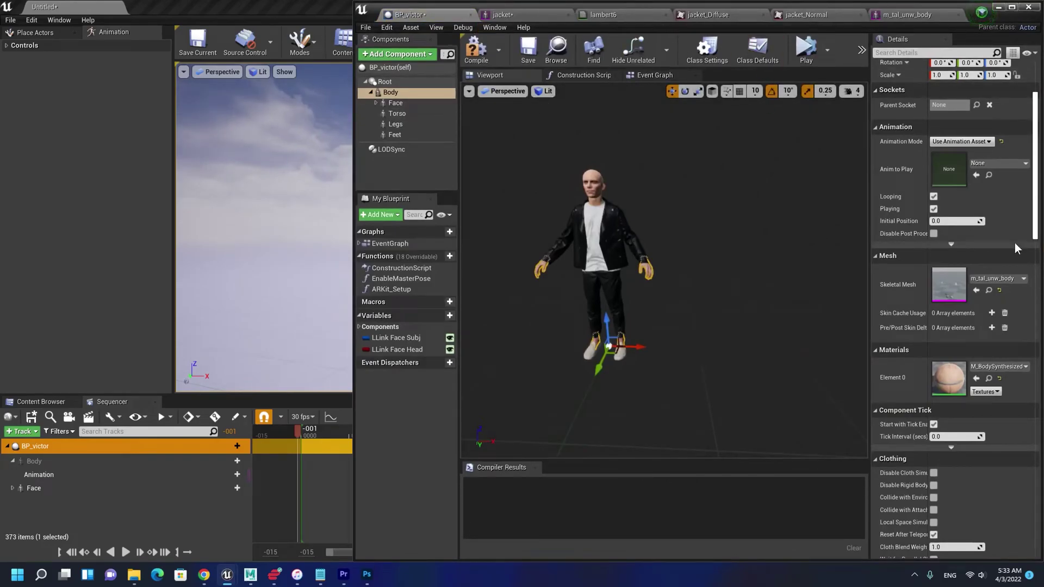
pyautogui.doubleClick(946, 281)
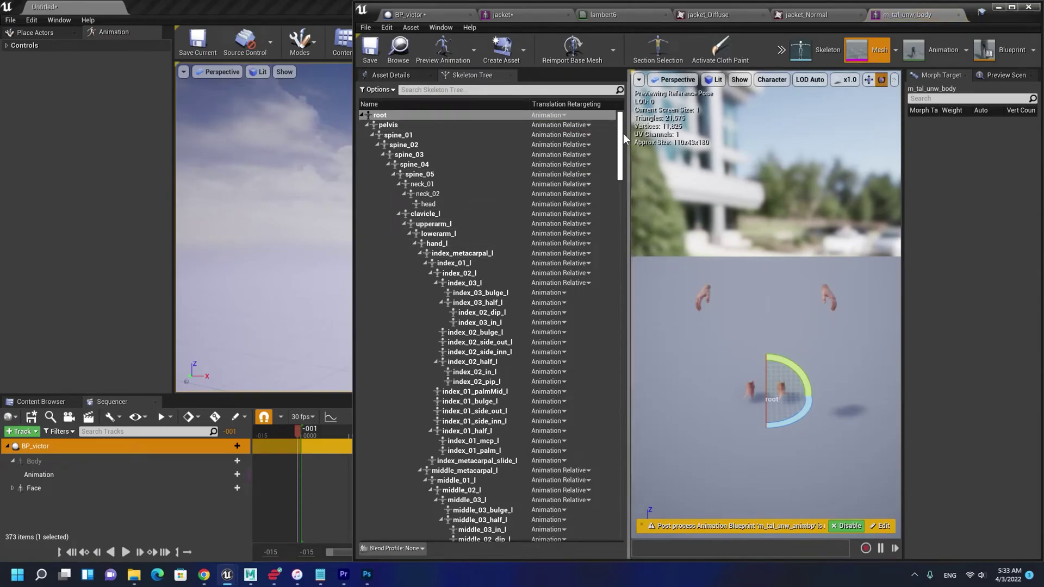
pyautogui.moveTo(621, 134); pyautogui.dragTo(639, 84)
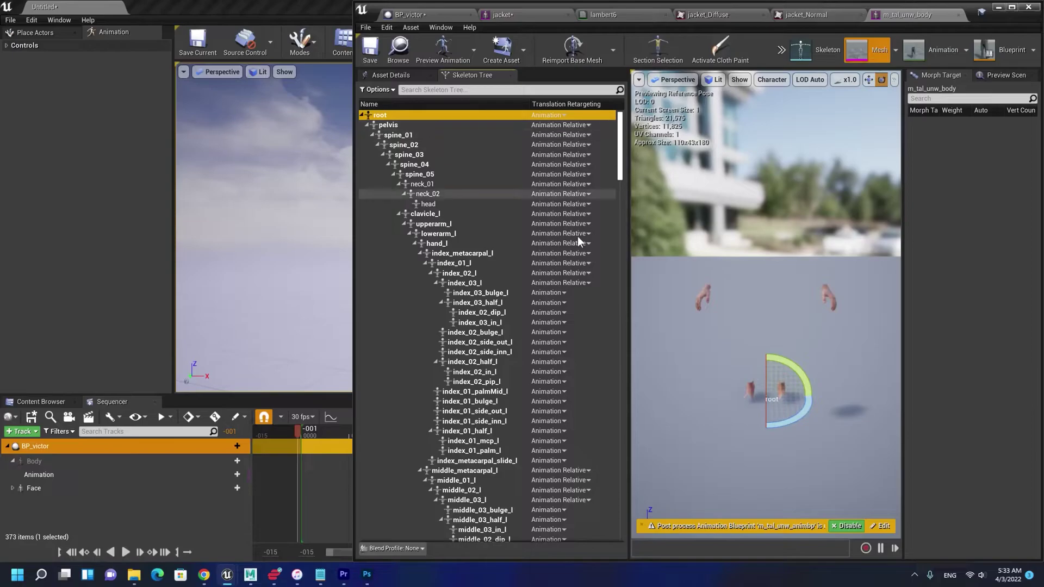
pyautogui.moveTo(620, 177); pyautogui.dragTo(432, 56)
# Hide the retargeting options in the skeleton tree and show them again.
pyautogui.click(376, 90)
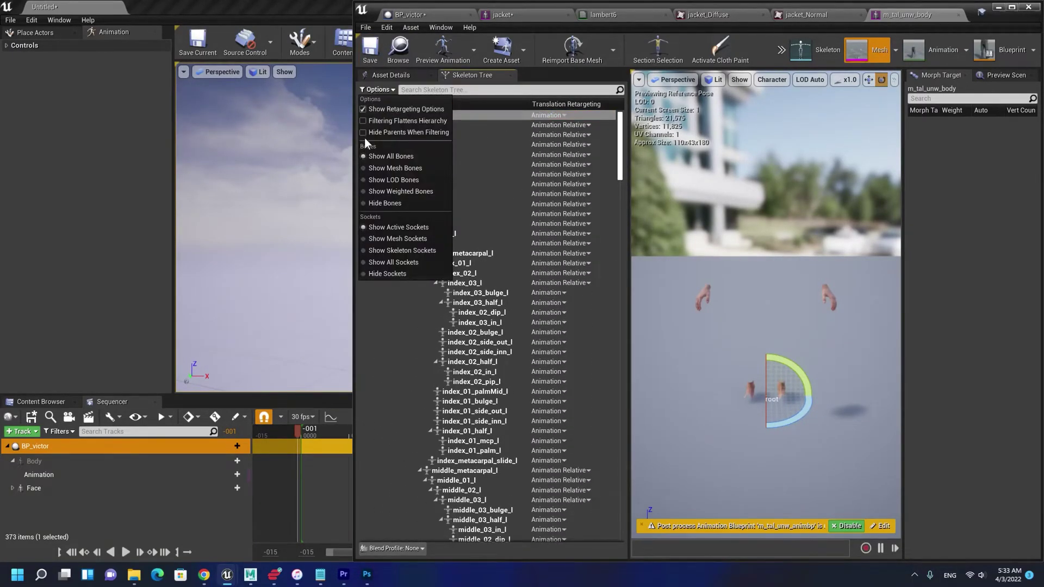
pyautogui.click(367, 109)
pyautogui.click(373, 93)
pyautogui.click(374, 92)
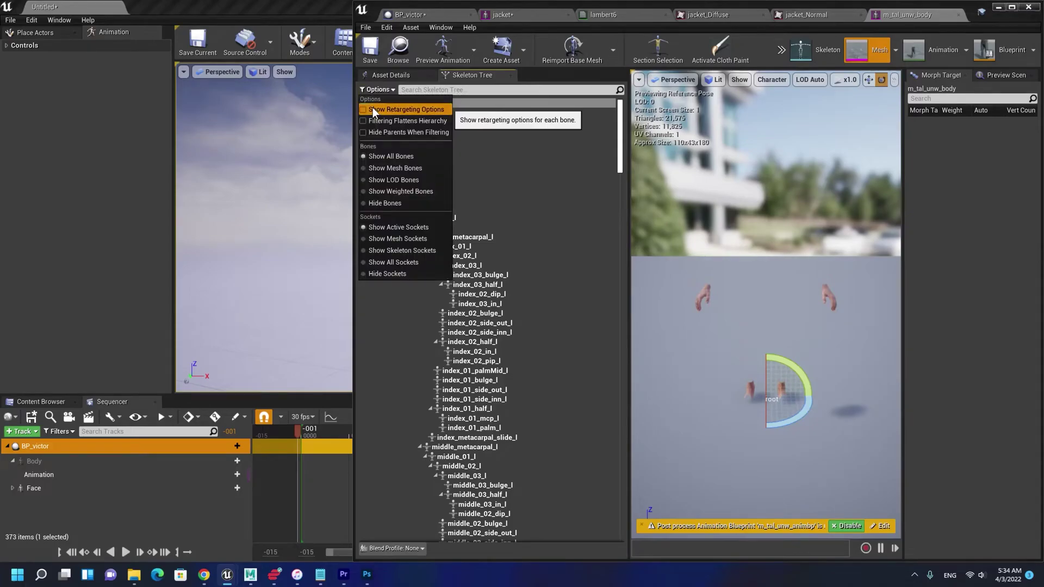
pyautogui.click(373, 109)
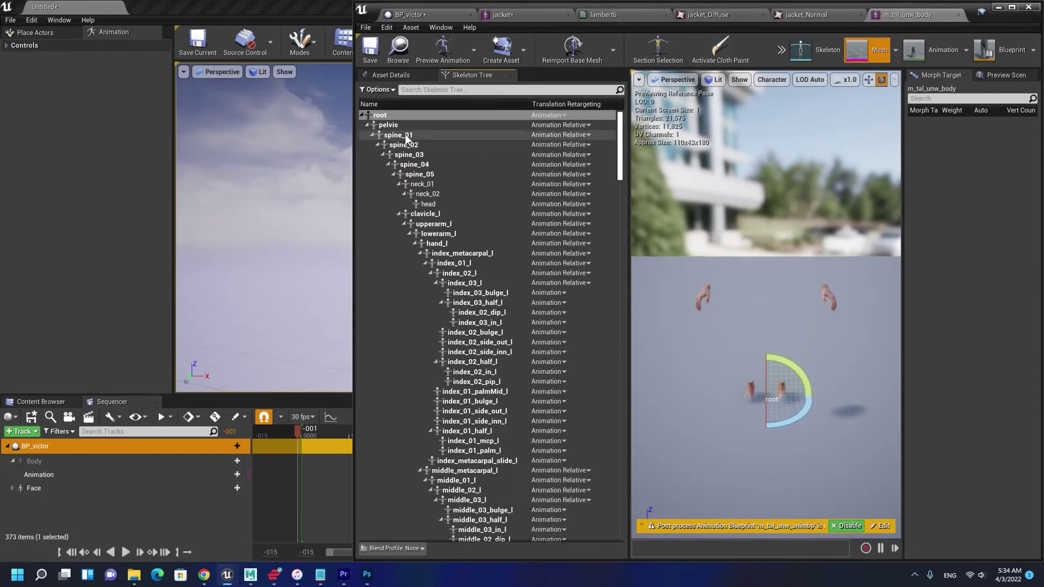
# Set the root bone's translation retargeting to Skeleton.
pyautogui.click(565, 114)
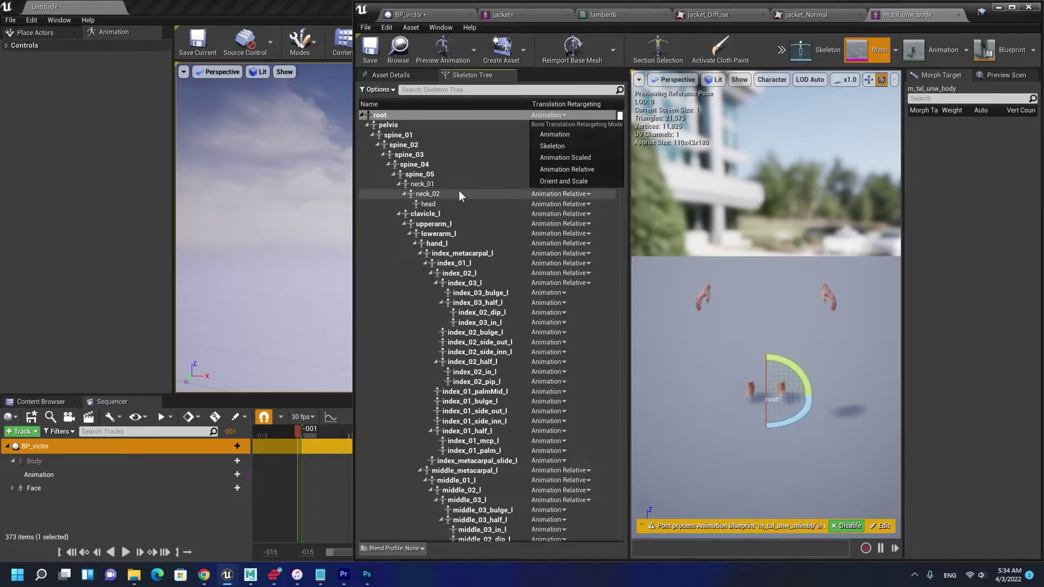
pyautogui.click(568, 147)
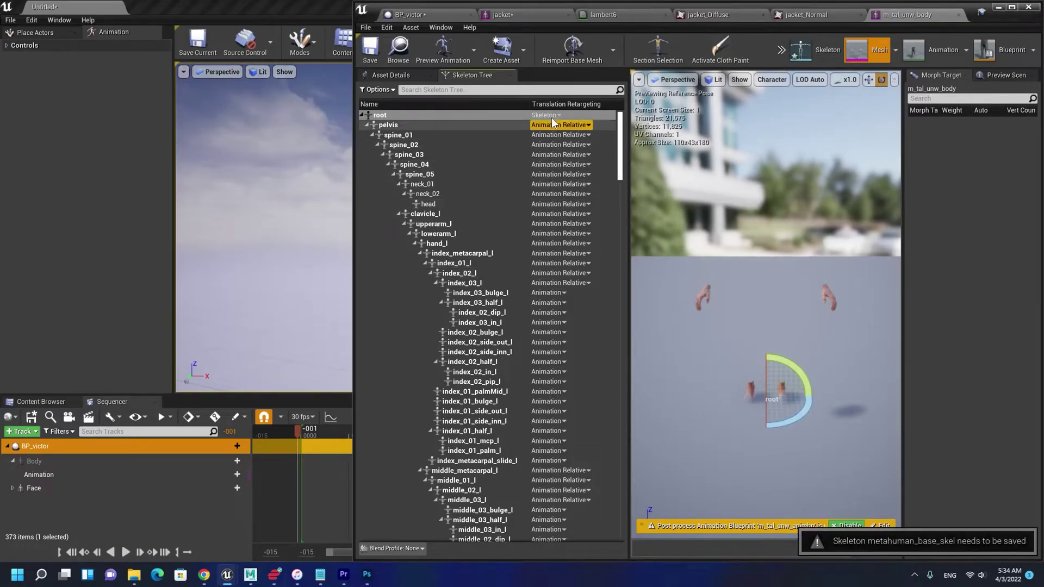
pyautogui.click(570, 124)
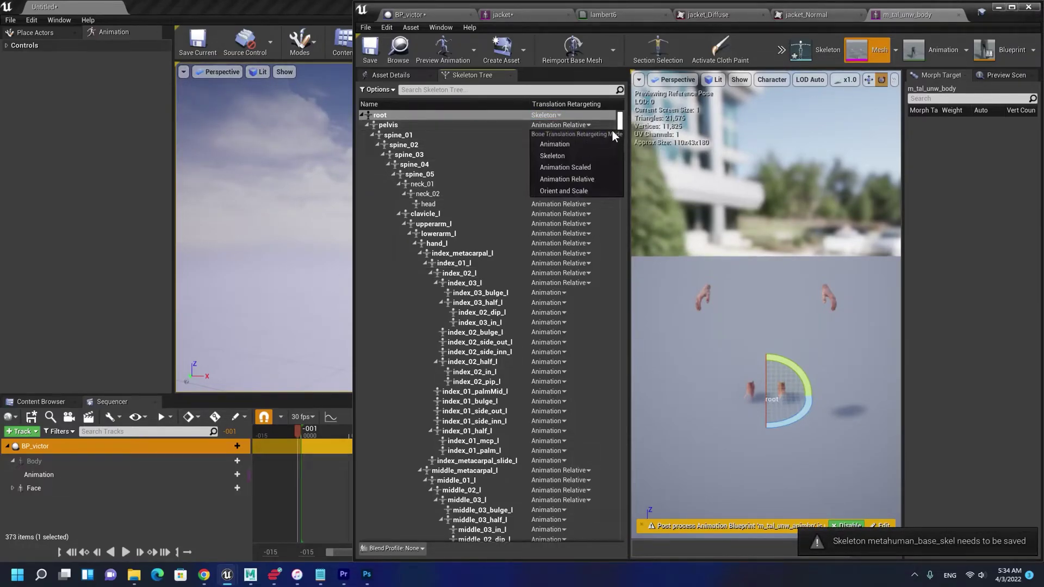
# Select all bones from spine_01 down to thigh_bck_lwr_l and recursively set their translation retargeting to Skeleton.
pyautogui.click(424, 134)
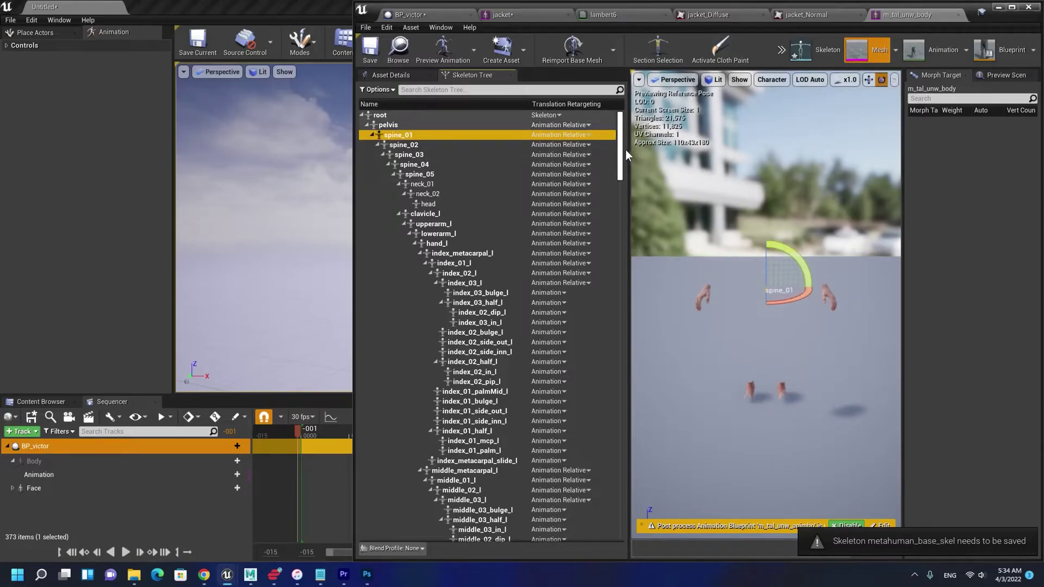
pyautogui.moveTo(625, 152); pyautogui.dragTo(592, 555)
pyautogui.click(569, 537)
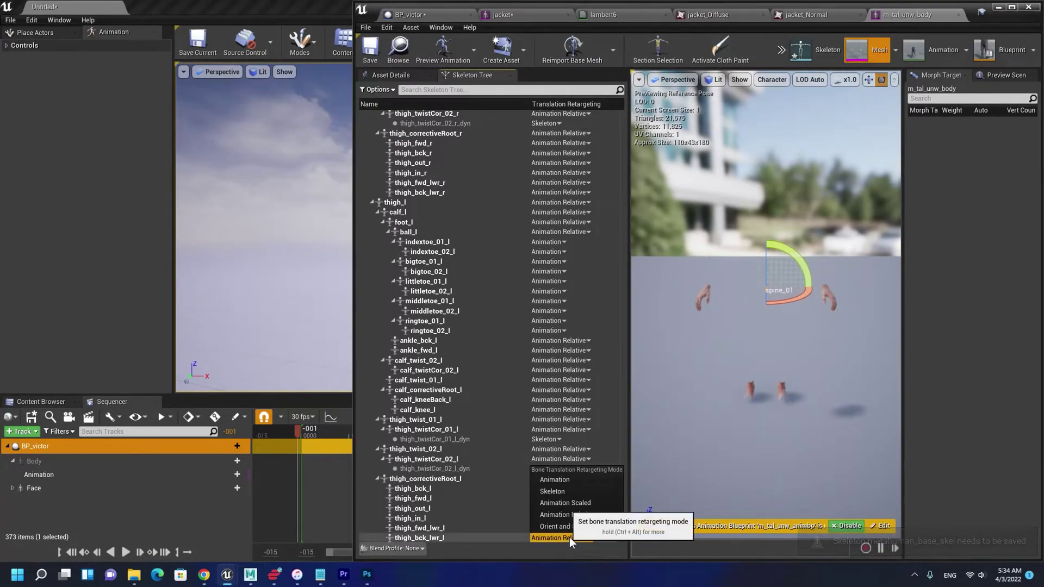
pyautogui.click(511, 538)
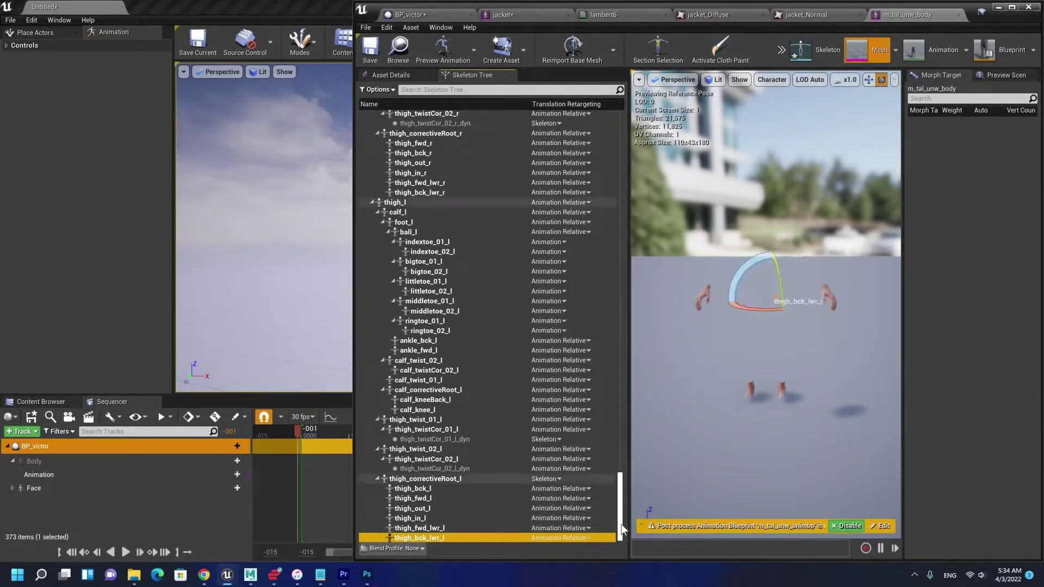
pyautogui.moveTo(621, 524); pyautogui.dragTo(546, 122)
pyautogui.keyDown('shift'); pyautogui.click(418, 136); pyautogui.keyUp('shift')
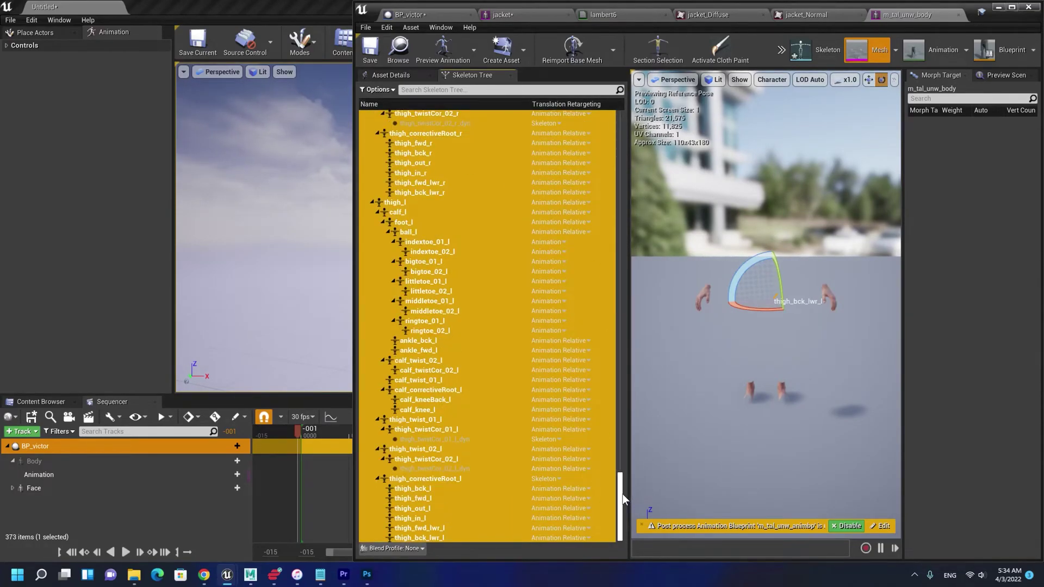
pyautogui.moveTo(623, 499); pyautogui.dragTo(487, 117)
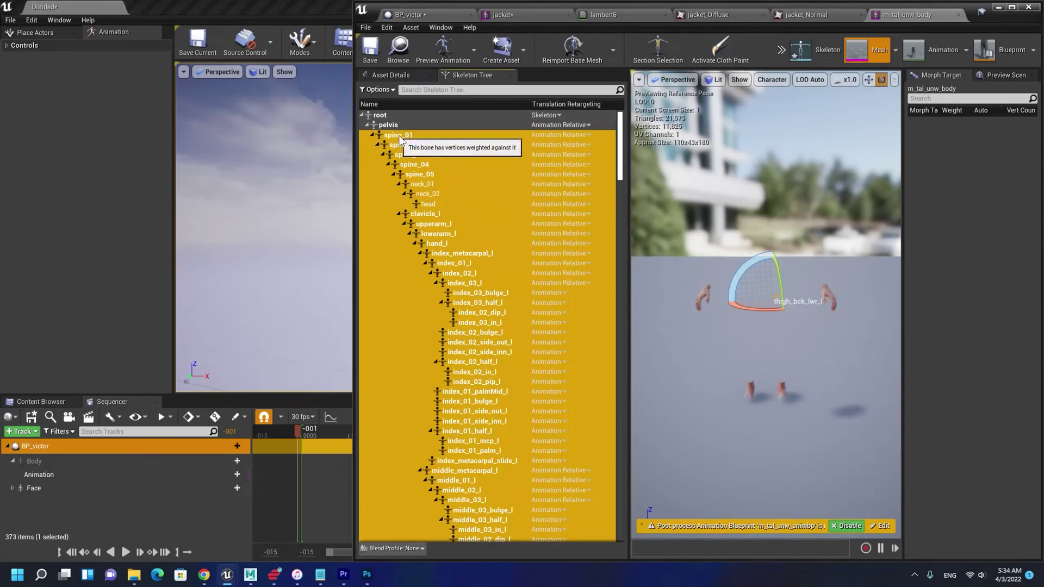
pyautogui.rightClick(498, 135)
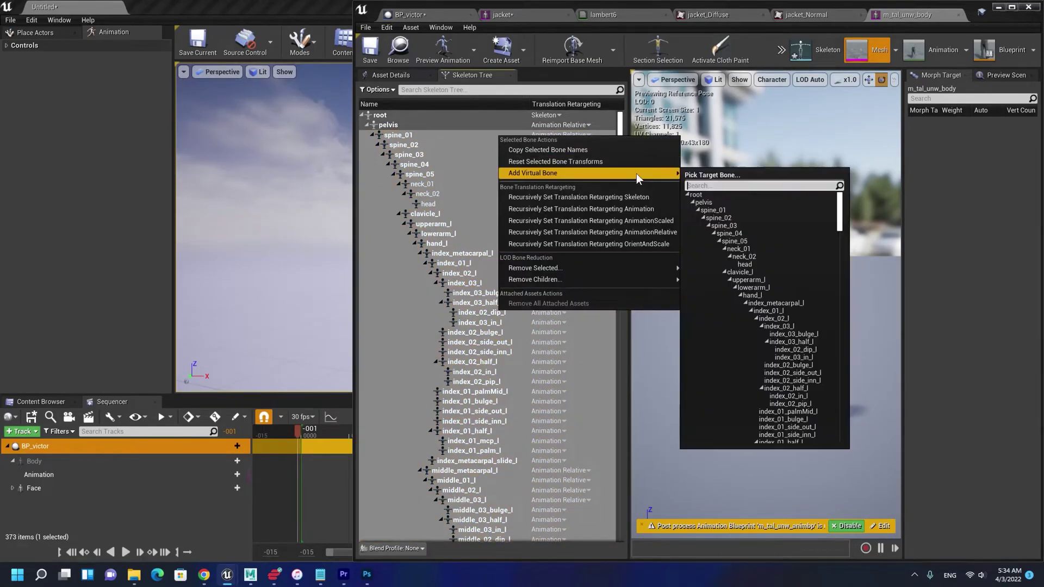
pyautogui.click(639, 198)
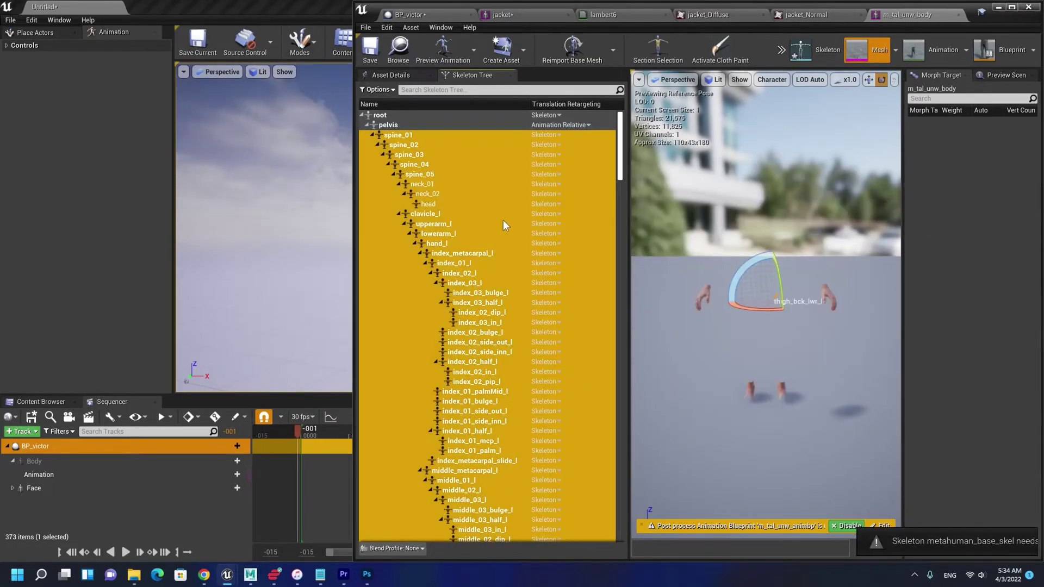
# Set the translation retargeting of both the root and pelvis bones to Animation.
pyautogui.click(558, 116)
pyautogui.click(571, 132)
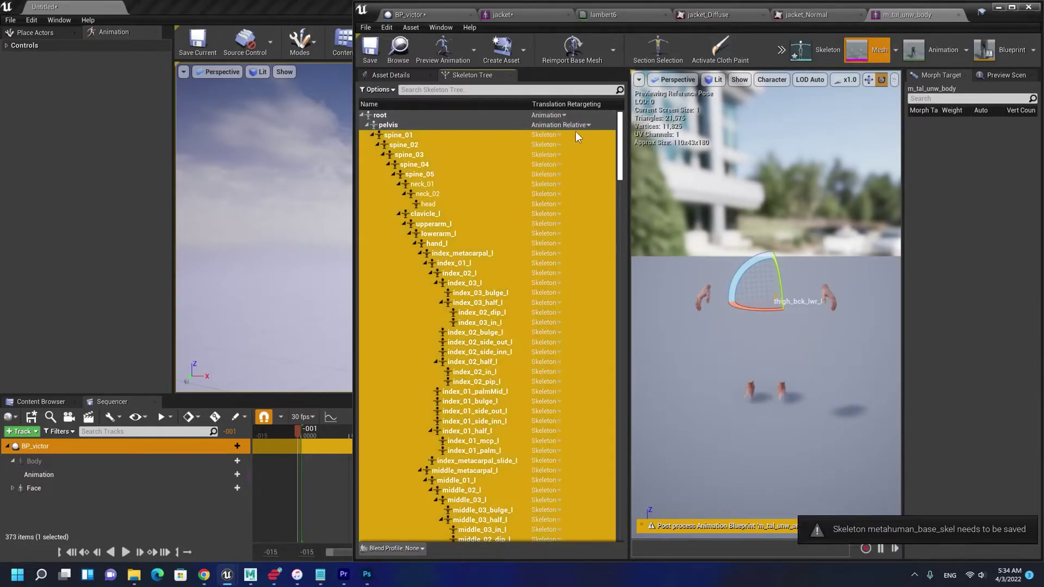
pyautogui.click(576, 125)
pyautogui.click(573, 142)
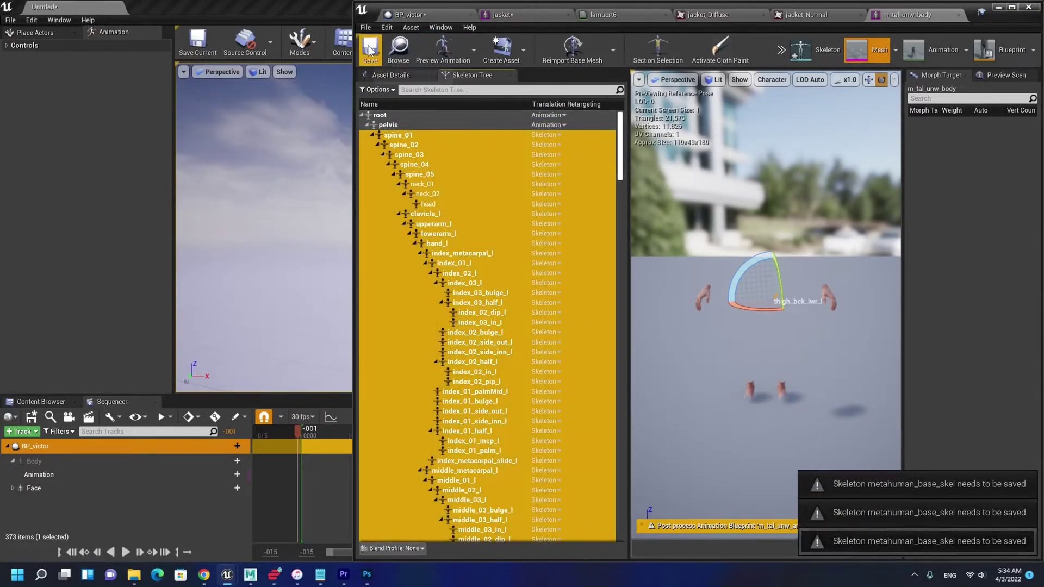
# Return to the level editor and delete the existing Animation track under BP_victor's Body in the Sequencer.
pyautogui.click(999, 8)
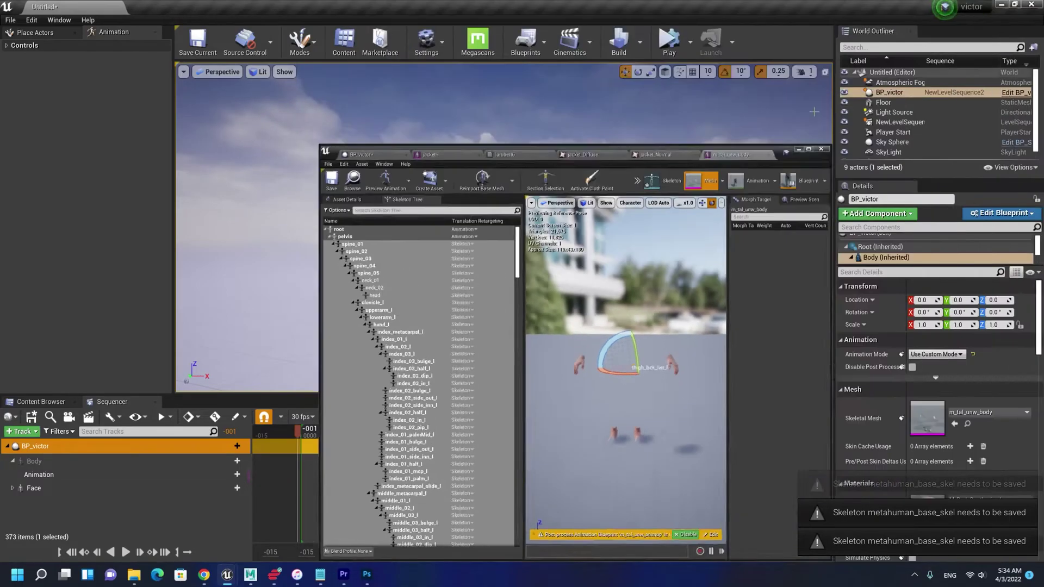
pyautogui.click(234, 446)
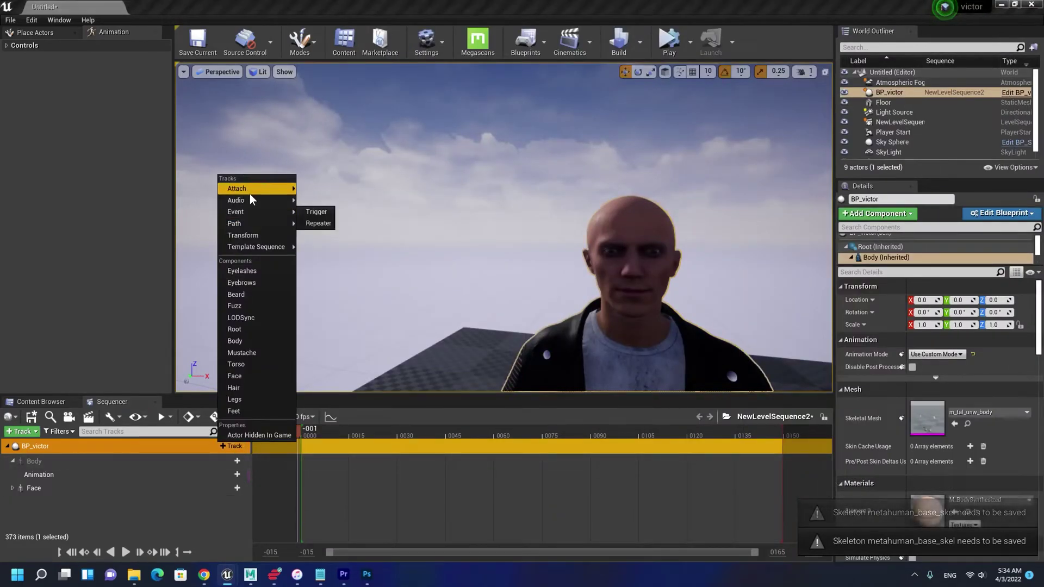
pyautogui.click(132, 463)
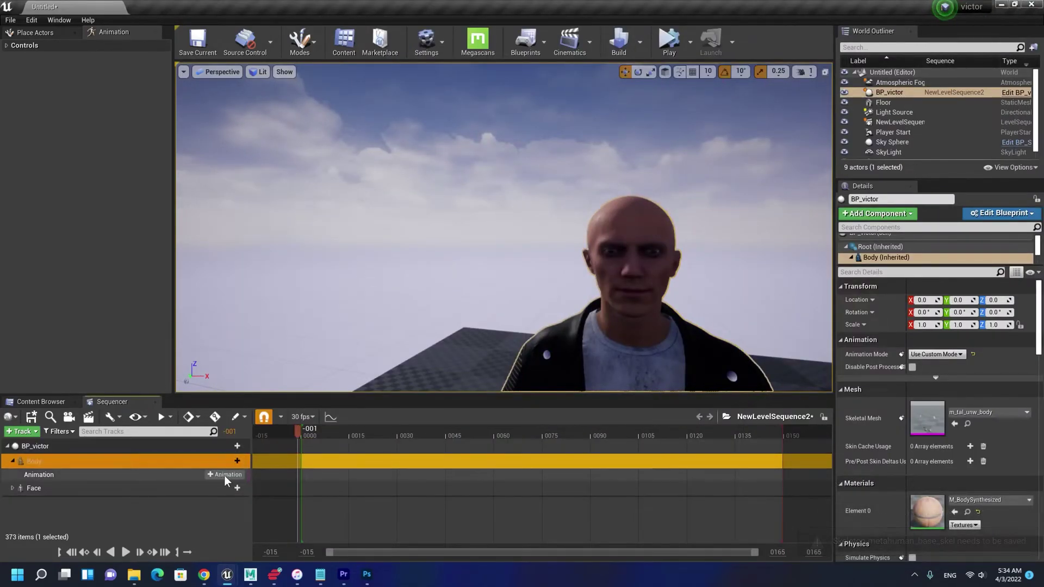
pyautogui.click(239, 475)
pyautogui.click(141, 466)
pyautogui.click(128, 474)
pyautogui.press('Delete')
# Add the jacket_Anim animation to BP_victor's Body track.
pyautogui.click(229, 461)
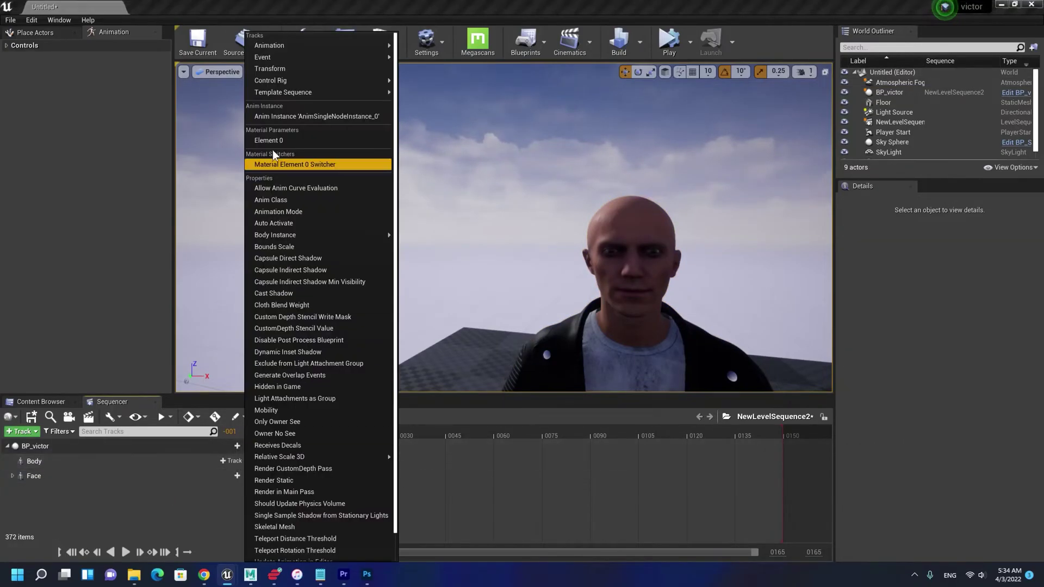
pyautogui.moveTo(307, 48)
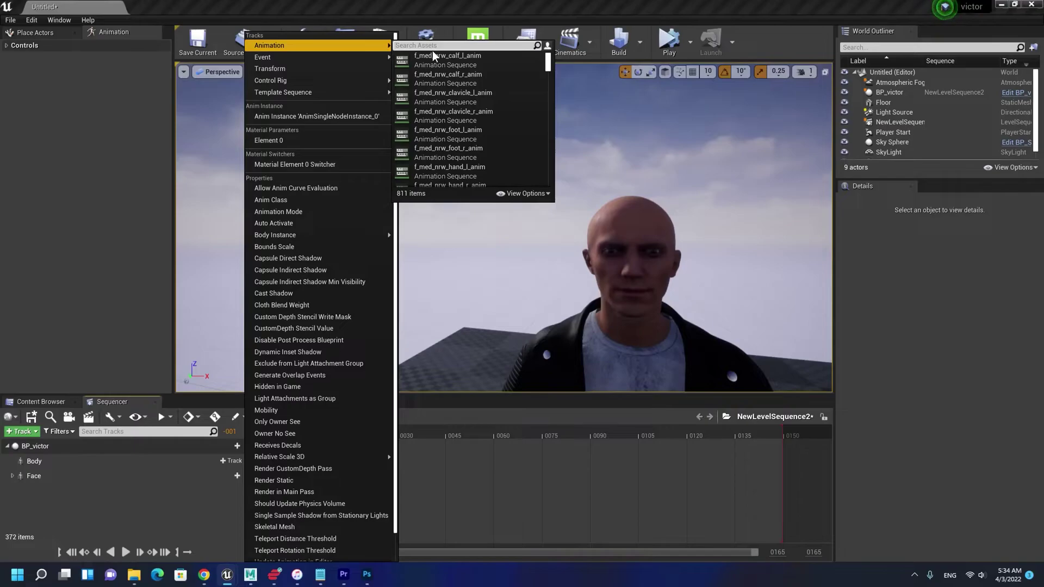
pyautogui.write('JACK')
pyautogui.click(431, 60)
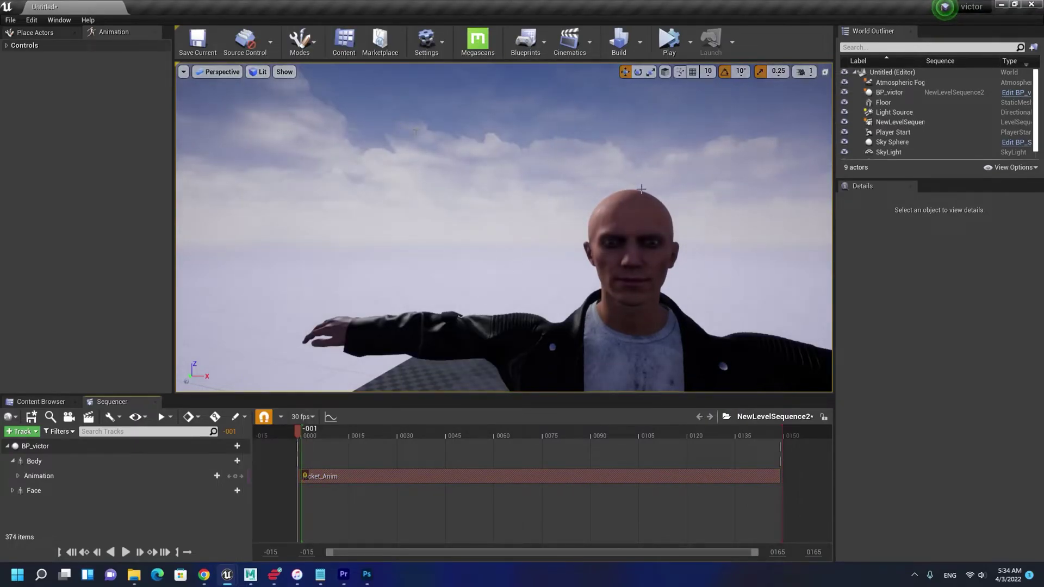
# Play the level sequence and examine from several angles how the jacket and trousers deform on the moving character.
pyautogui.moveTo(637, 222); pyautogui.dragTo(637, 221, button='right')
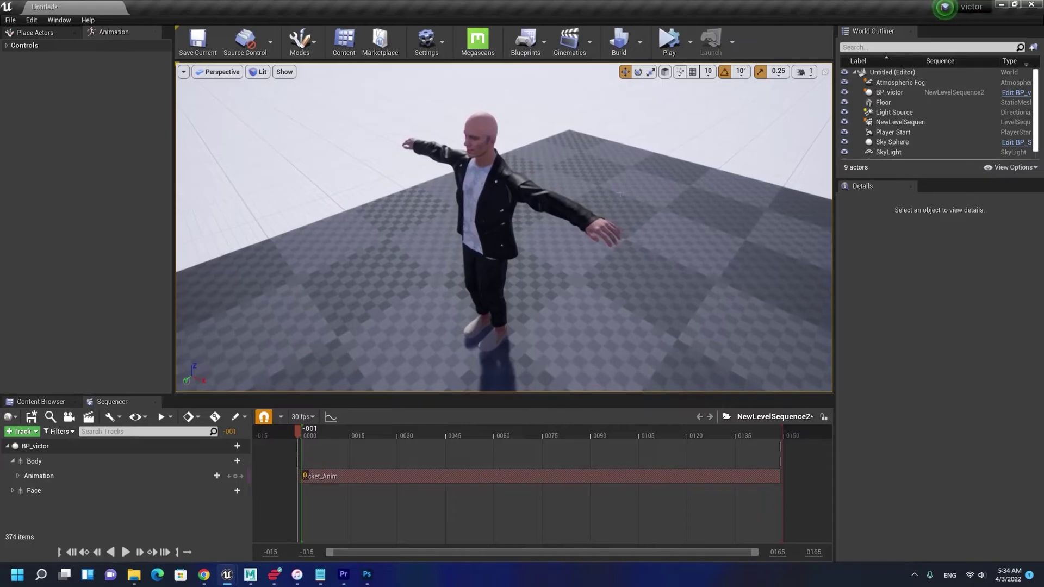
pyautogui.click(130, 552)
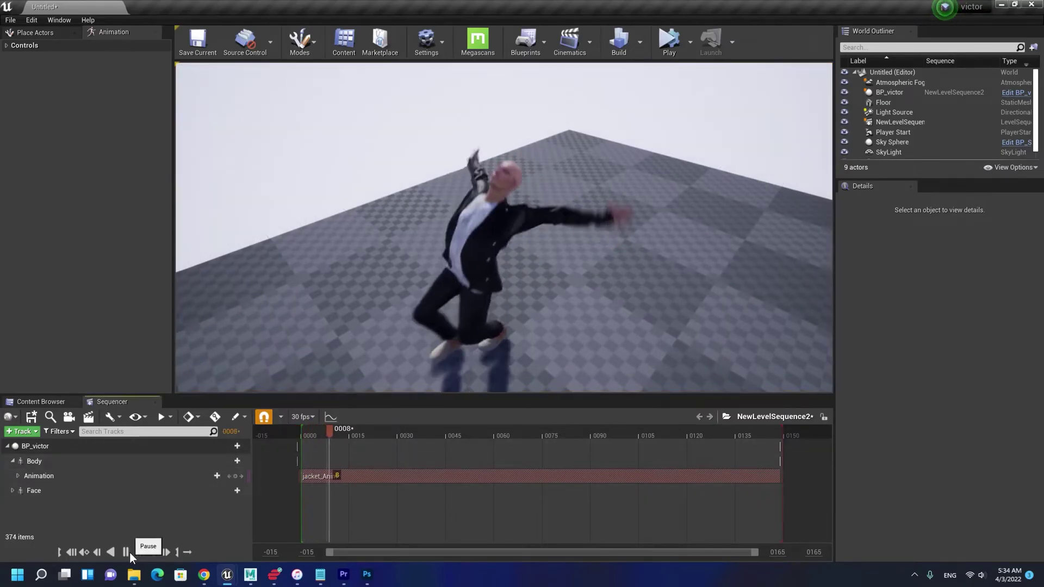
pyautogui.click(129, 553)
pyautogui.moveTo(468, 261); pyautogui.dragTo(467, 261, button='right')
pyautogui.click(120, 553)
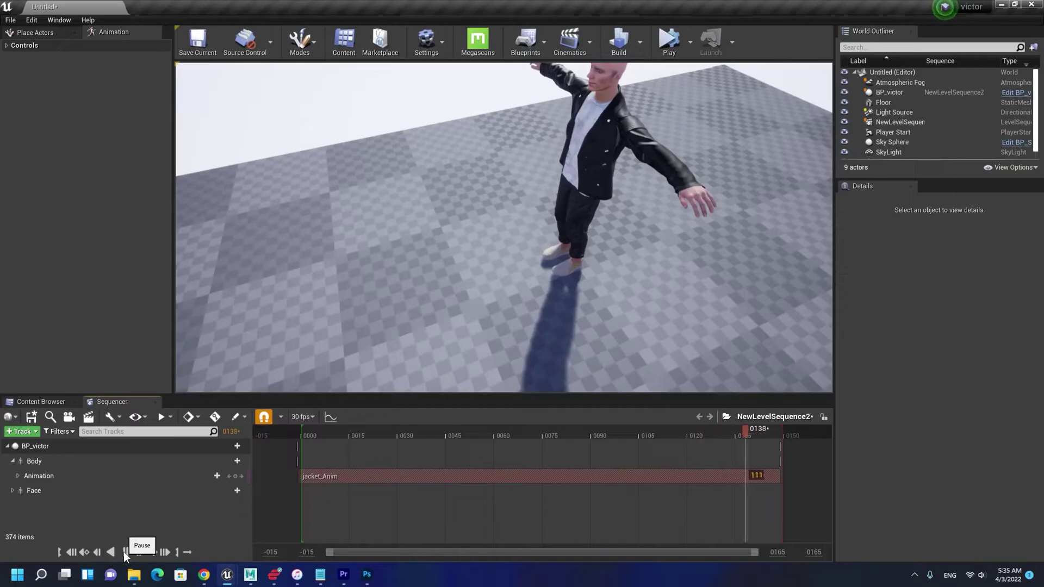
pyautogui.keyDown('alt'); pyautogui.moveTo(392, 272); pyautogui.dragTo(521, 201); pyautogui.keyUp('alt')
pyautogui.moveTo(223, 340); pyautogui.dragTo(216, 343, button='right')
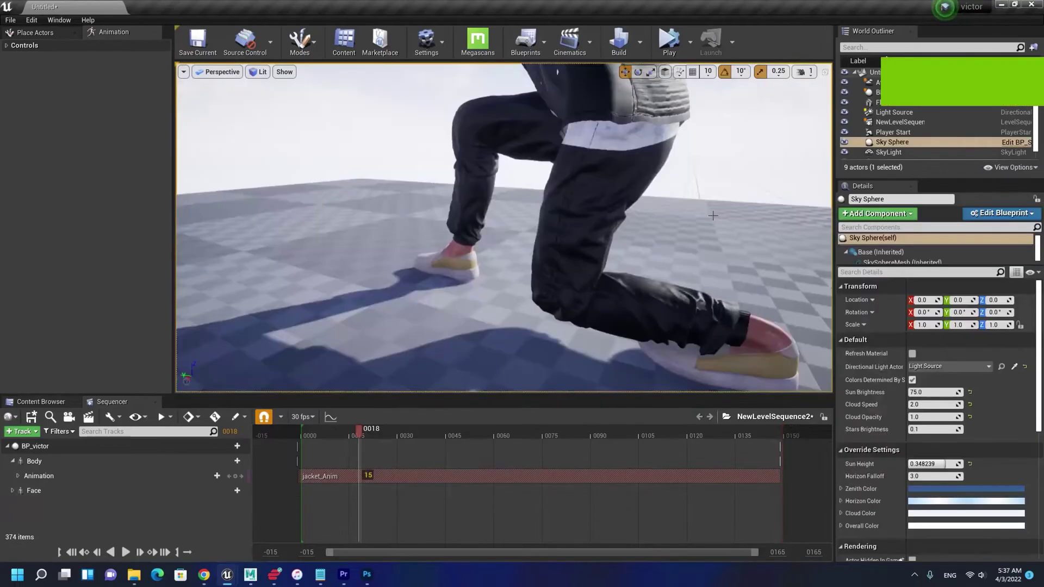
# Switch to Mixamo in the browser, remove the Combat genre filter from the walk search, and apply a Walking animation to the character.
pyautogui.click(204, 575)
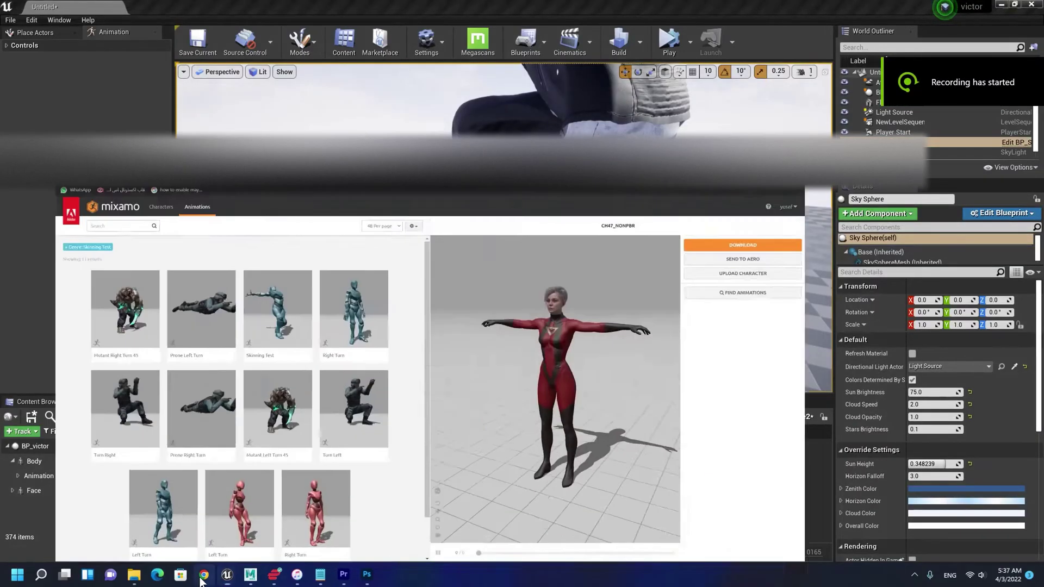
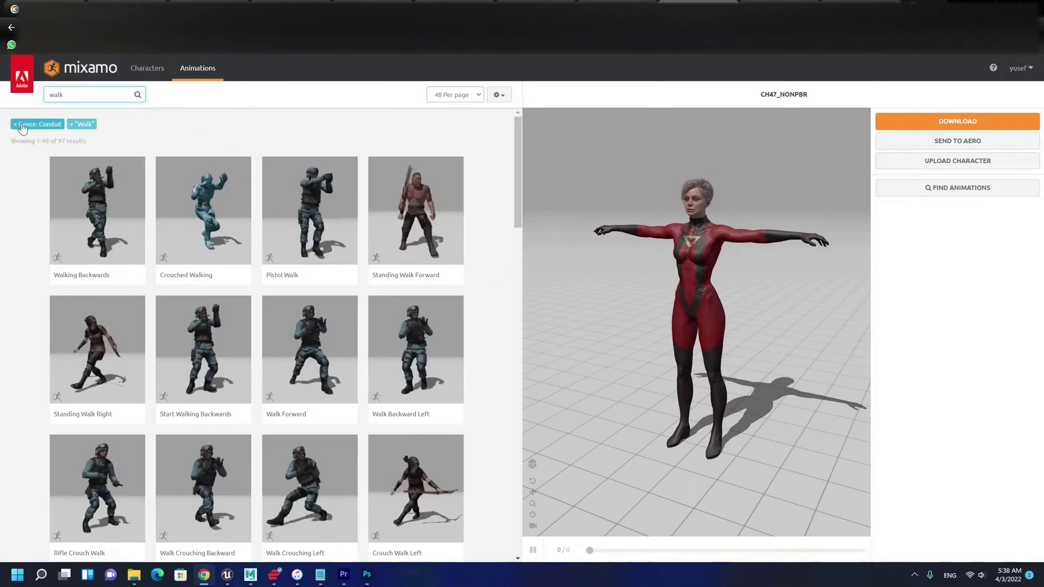
pyautogui.click(15, 124)
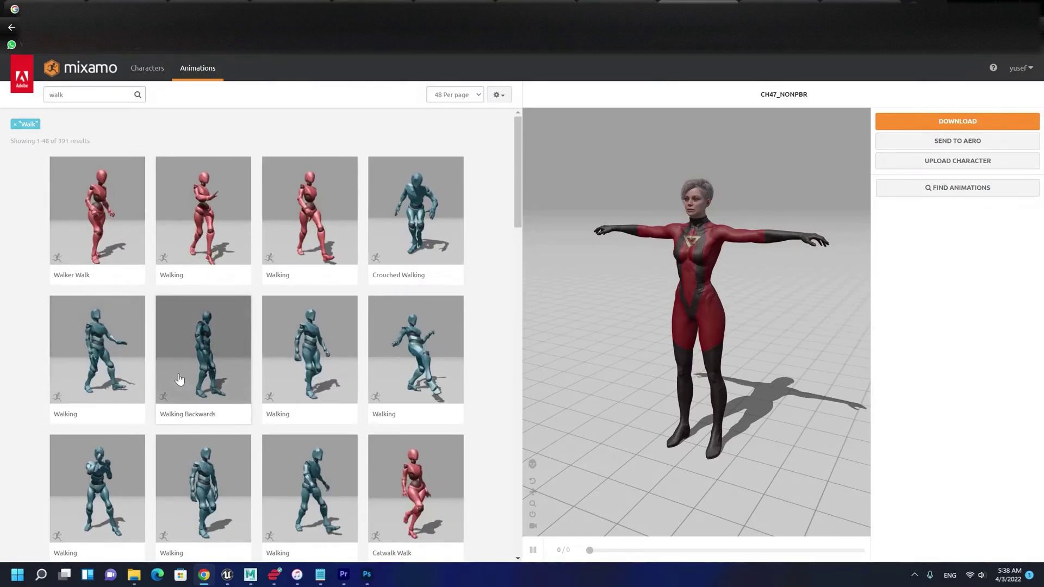
pyautogui.scroll(-2, 109, 405)
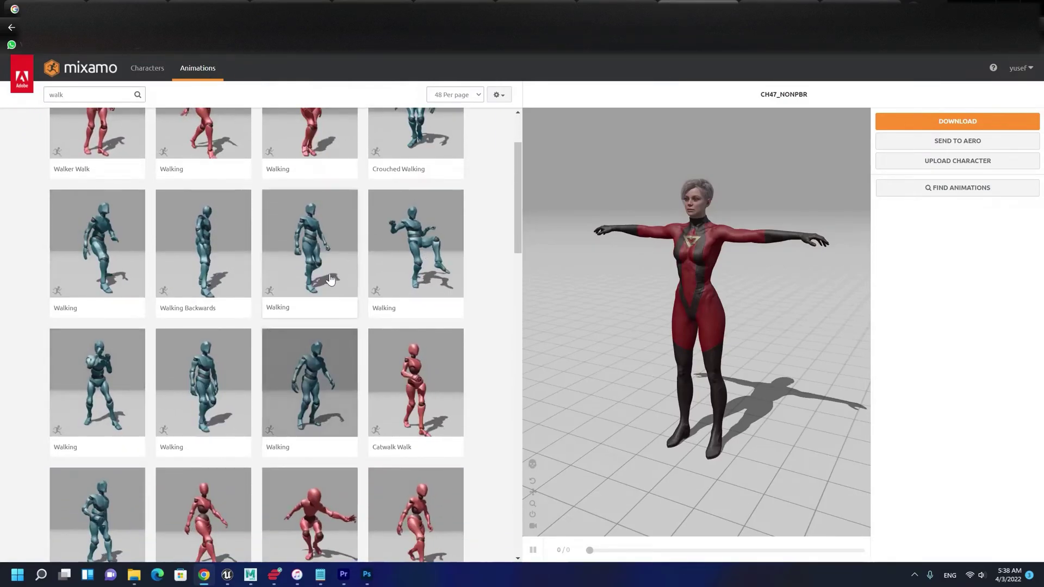
pyautogui.click(310, 245)
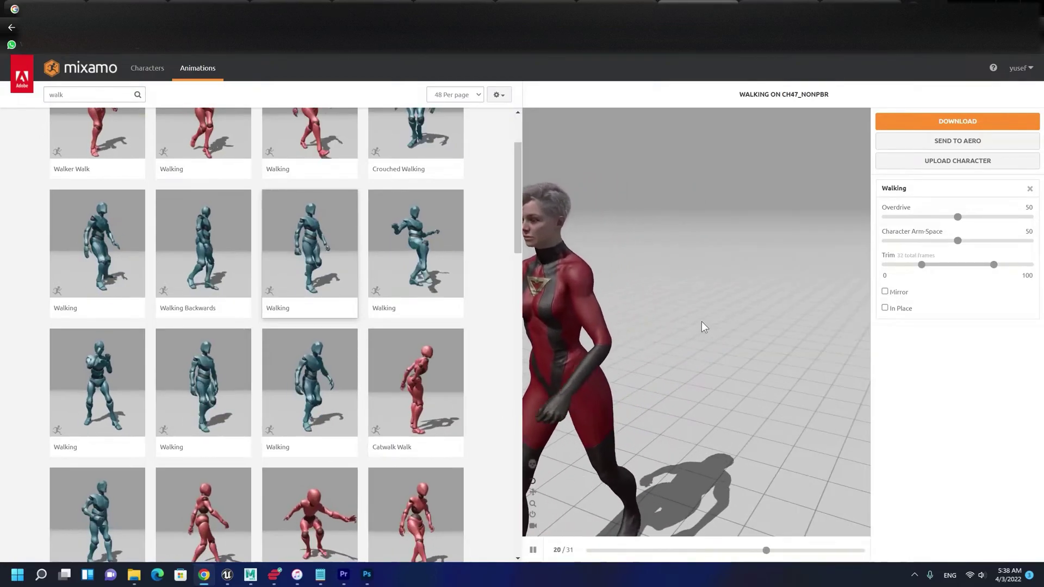
# Download the Walking animation as FBX Binary with skin at 30 frames per second and without keyframe reduction.
pyautogui.click(939, 121)
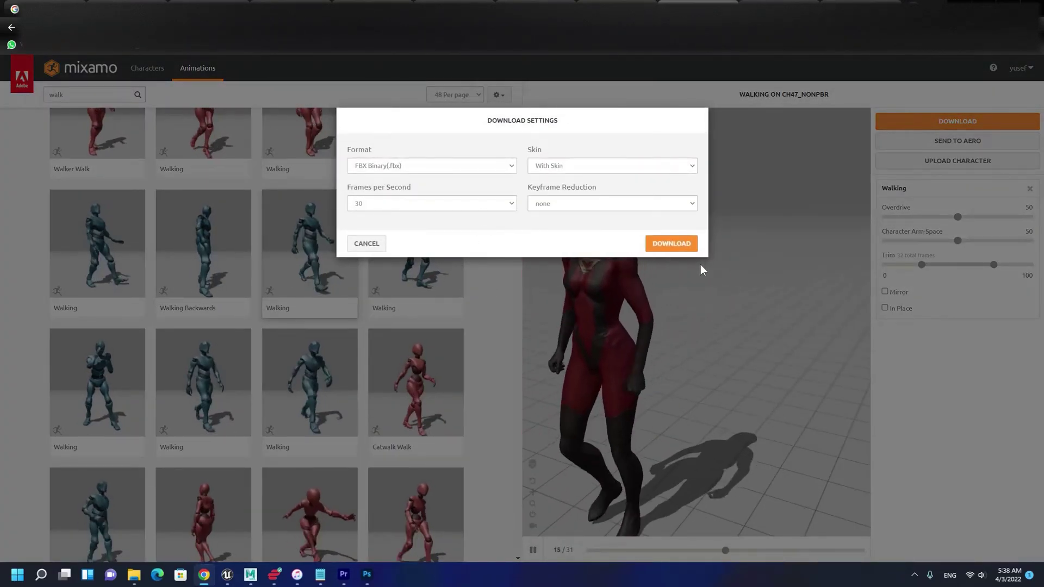
pyautogui.click(672, 244)
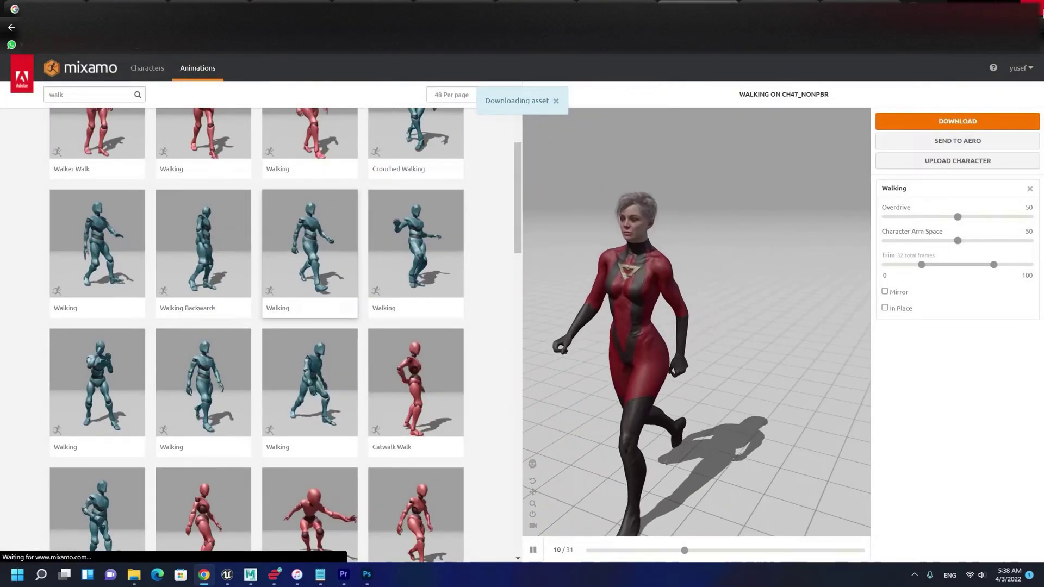
pyautogui.click(1031, 28)
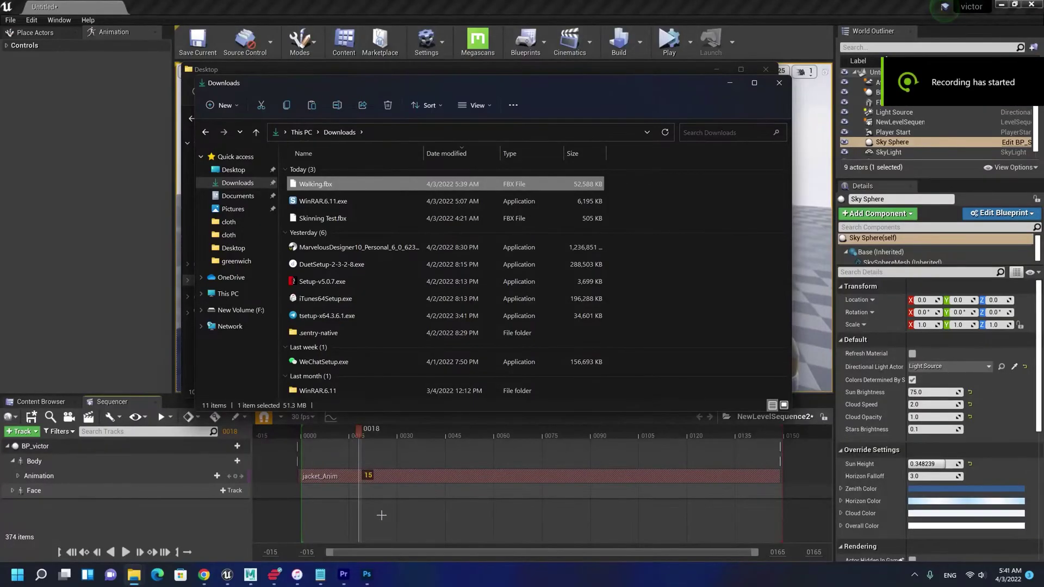
# Switch to Maya, dismiss the FBX export warnings, and import Walking.fbx from the Downloads folder into the cloth.mb scene.
pyautogui.moveTo(249, 575)
pyautogui.click(275, 536)
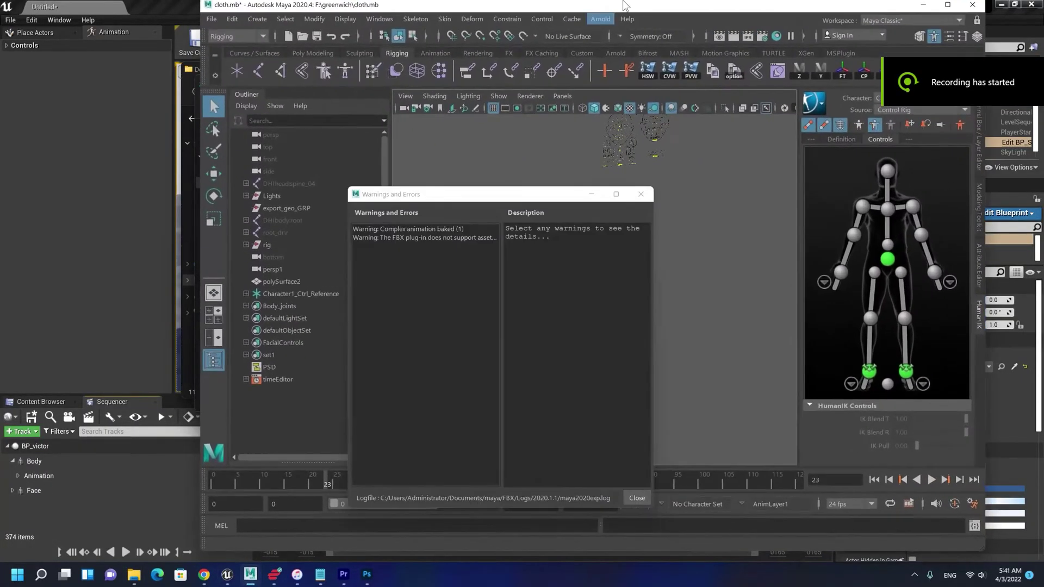
pyautogui.click(639, 193)
pyautogui.moveTo(617, 7); pyautogui.dragTo(830, 66)
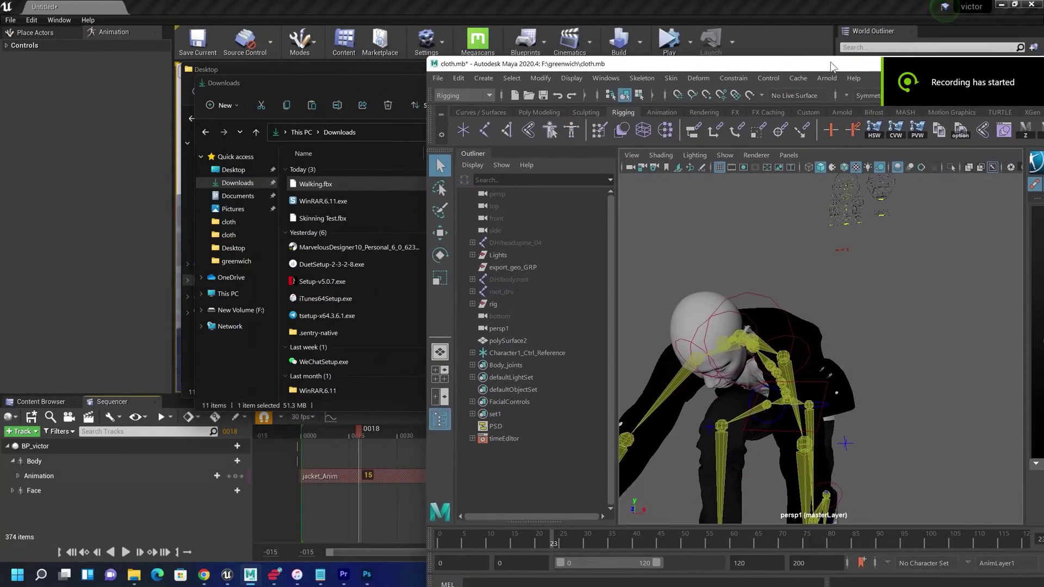
pyautogui.moveTo(338, 191); pyautogui.dragTo(873, 257)
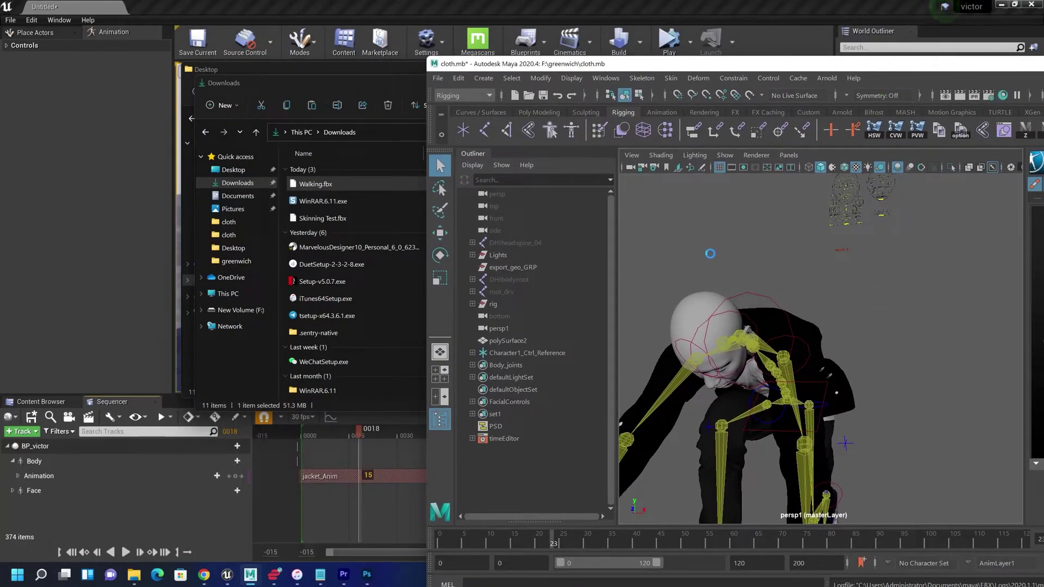
# Maximize the Maya window and examine how the imported Mixamo character lines up with the jacket rig.
pyautogui.doubleClick(848, 65)
pyautogui.scroll(-2, 563, 242)
pyautogui.keyDown('alt'); pyautogui.moveTo(563, 242); pyautogui.dragTo(593, 261); pyautogui.keyUp('alt')
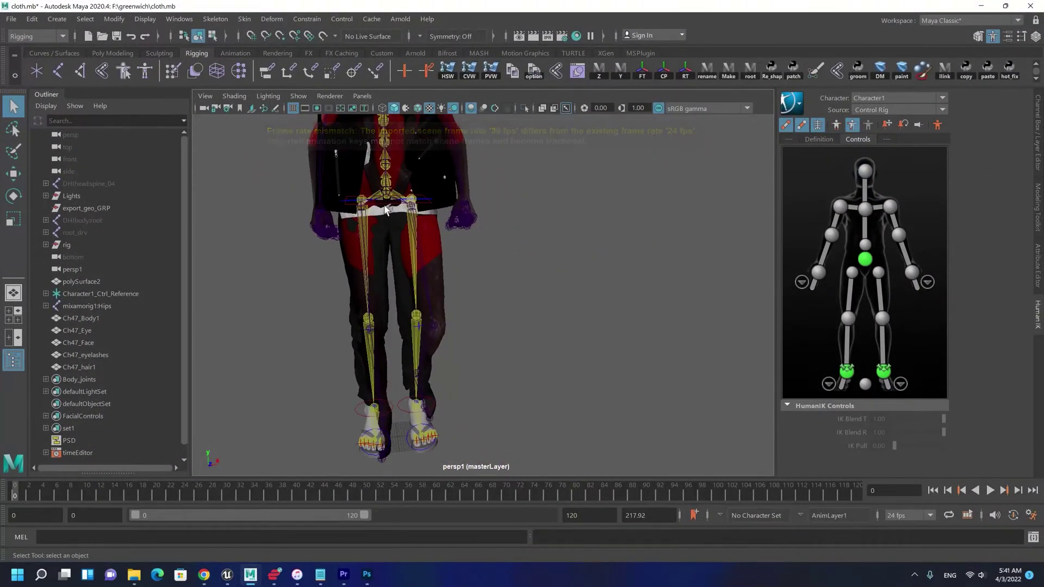
pyautogui.keyDown('alt'); pyautogui.moveTo(370, 122); pyautogui.dragTo(401, 196, button='middle'); pyautogui.keyUp('alt')
pyautogui.scroll(2, 517, 215)
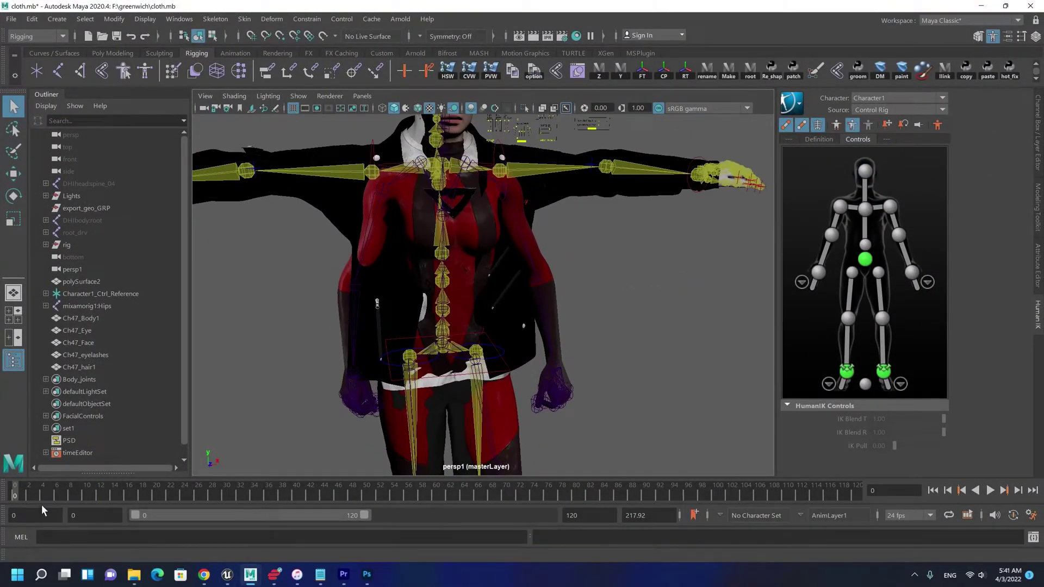
# Select the Mixamo skeleton's left upper leg joint and end the playback range at frame 25 to match its keys.
pyautogui.moveTo(41, 505); pyautogui.dragTo(13, 484)
pyautogui.keyDown('alt'); pyautogui.moveTo(330, 261); pyautogui.dragTo(444, 354, button='middle'); pyautogui.keyUp('alt')
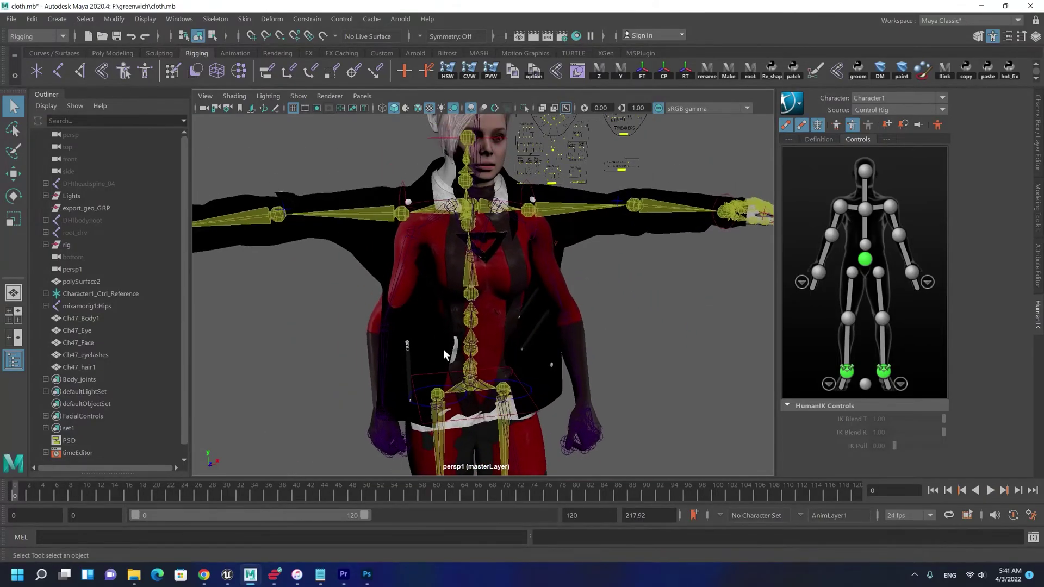
pyautogui.keyDown('alt'); pyautogui.moveTo(453, 393); pyautogui.dragTo(543, 327, button='middle'); pyautogui.keyUp('alt')
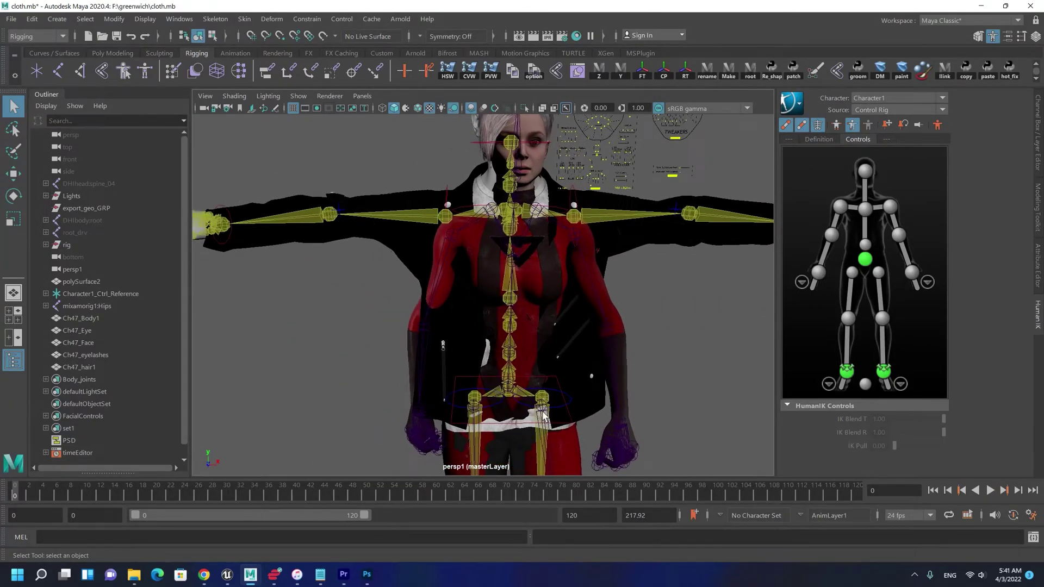
pyautogui.keyDown('alt'); pyautogui.moveTo(543, 328); pyautogui.dragTo(424, 391, button='right'); pyautogui.keyUp('alt')
pyautogui.click(565, 379)
pyautogui.click(191, 492)
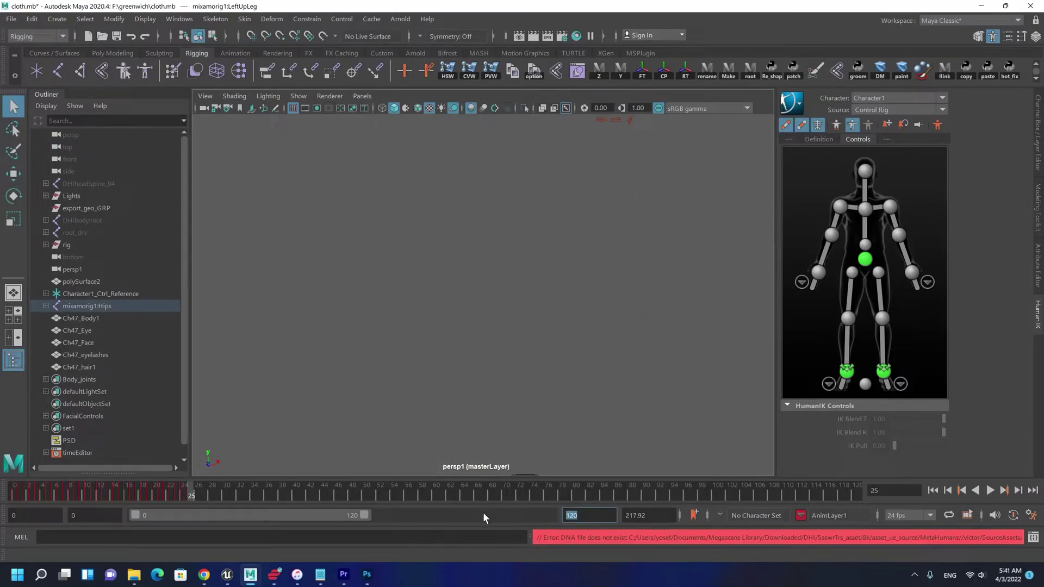
pyautogui.write('3')
pyautogui.press('BackSpace')
pyautogui.write('25')
pyautogui.press('Return')
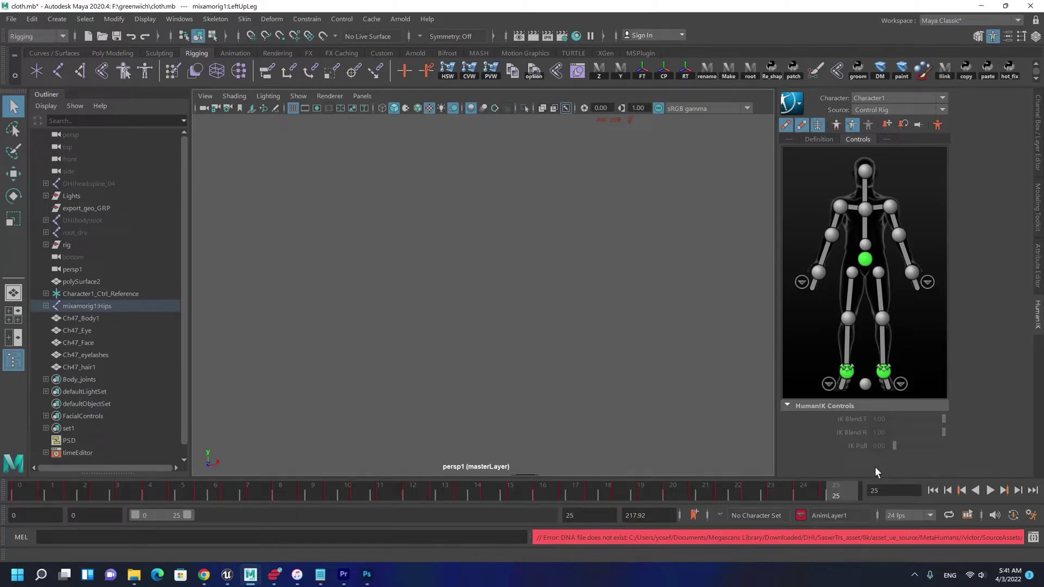
pyautogui.hotkey('alt', 'v')
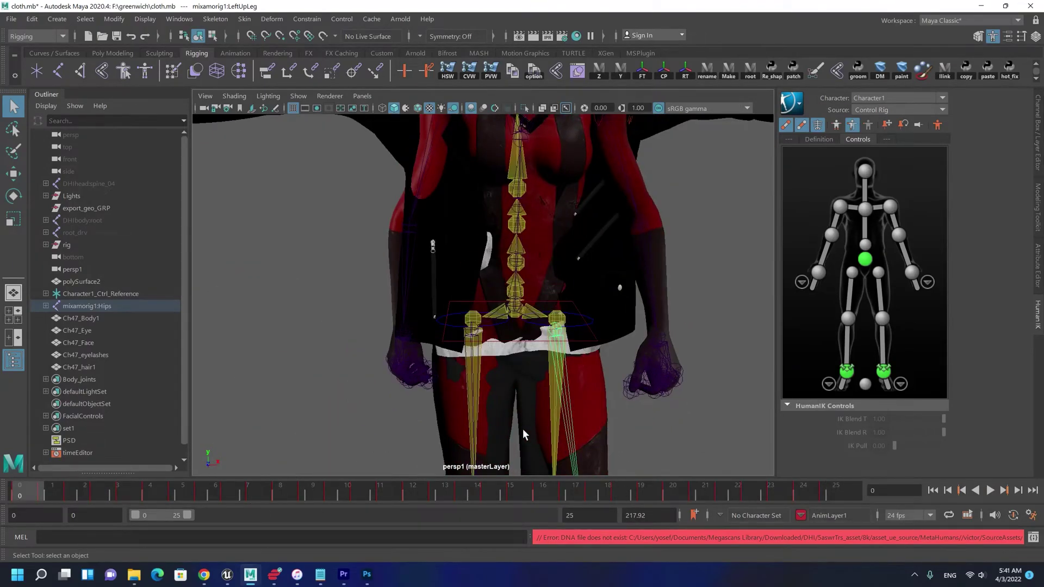
# Set the scene frame rate to 30 fps, end the playback range at frame 31, and return to frame 0.
pyautogui.click(898, 516)
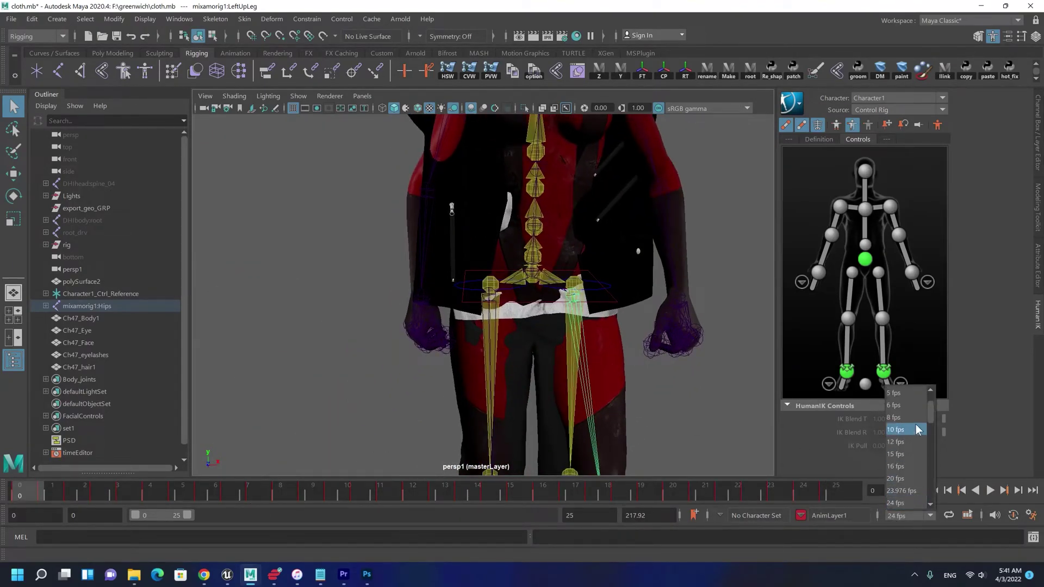
pyautogui.scroll(-2, 911, 466)
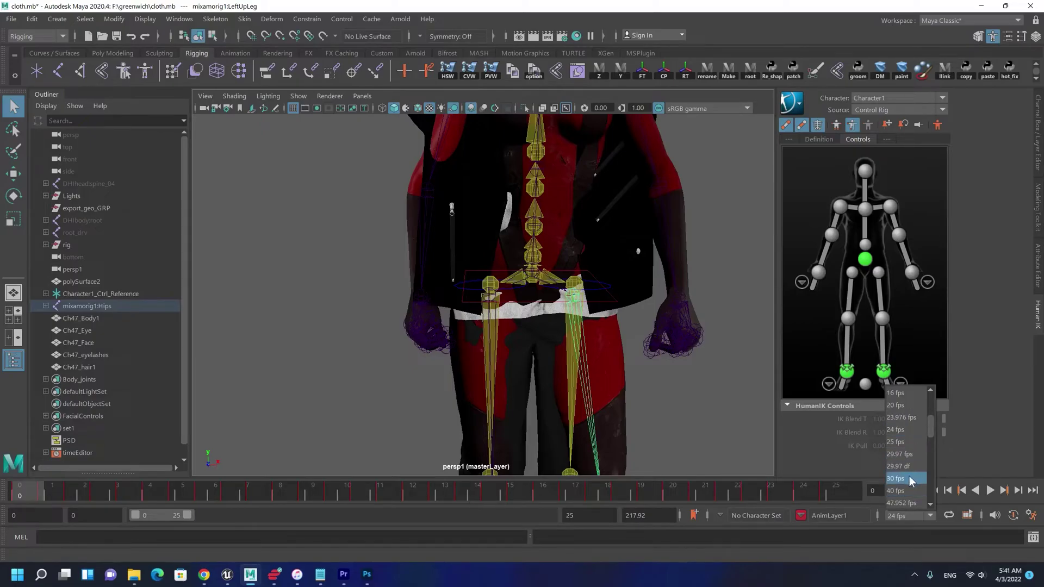
pyautogui.click(909, 480)
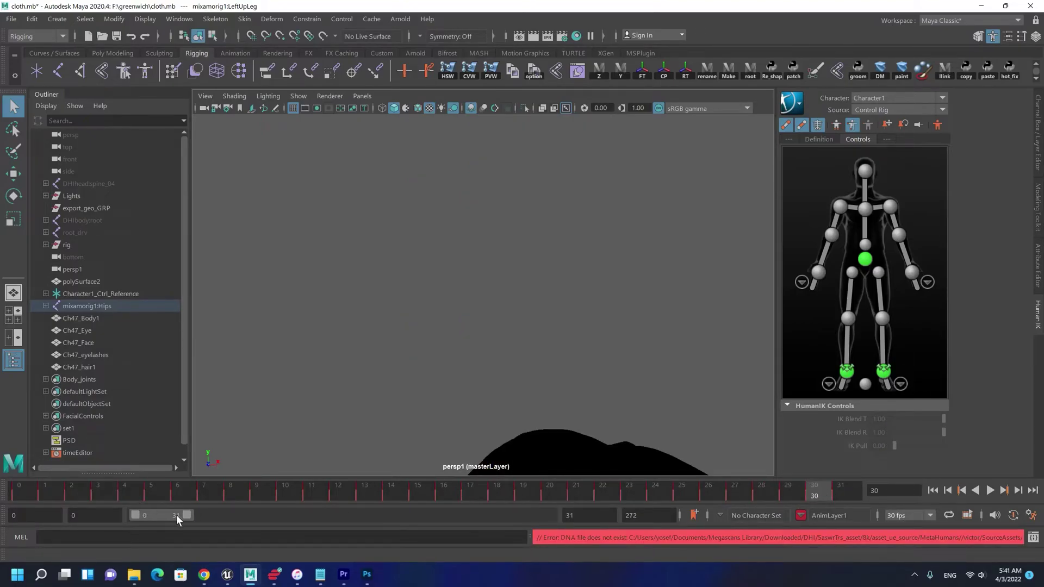
pyautogui.moveTo(185, 513); pyautogui.dragTo(191, 516)
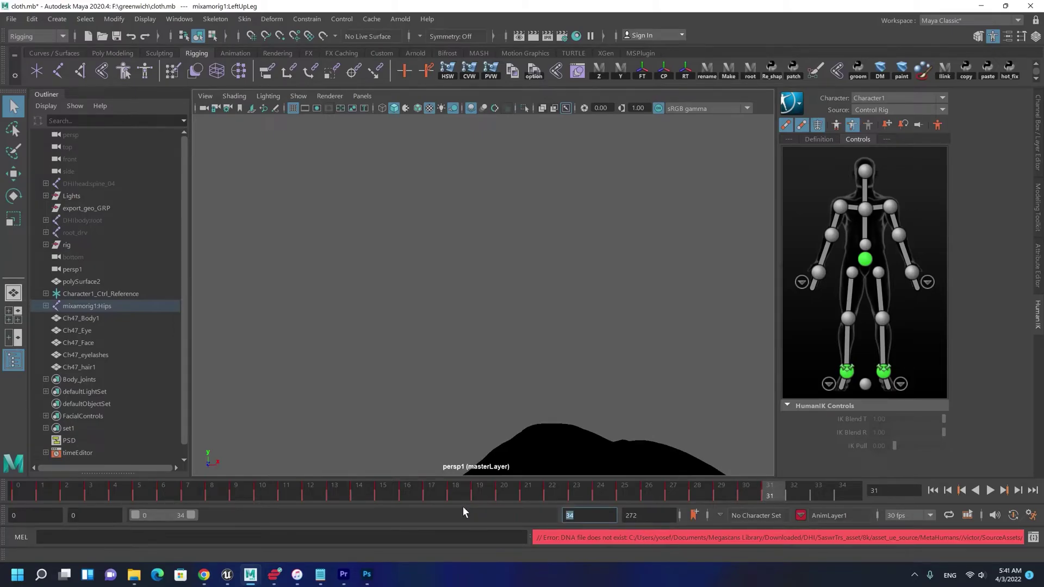
pyautogui.write('31')
pyautogui.press('Return')
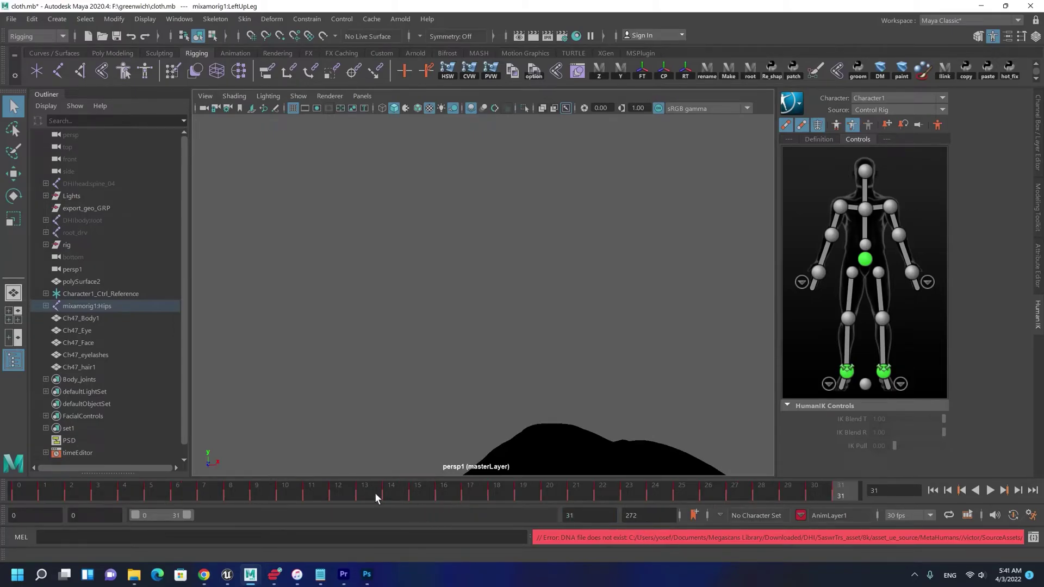
pyautogui.moveTo(266, 485); pyautogui.dragTo(8, 459)
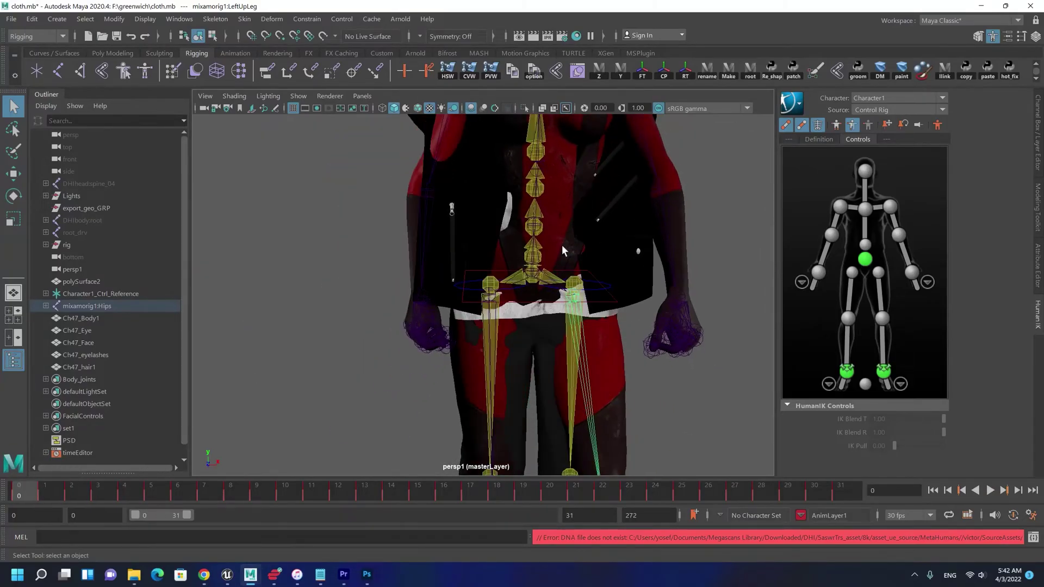
# Examine how the Mixamo skeleton and the jacket character's control rig overlap around the arms and hips.
pyautogui.keyDown('alt'); pyautogui.moveTo(562, 244); pyautogui.dragTo(452, 228); pyautogui.keyUp('alt')
pyautogui.keyDown('alt'); pyautogui.moveTo(712, 426); pyautogui.dragTo(611, 299, button='middle'); pyautogui.keyUp('alt')
pyautogui.scroll(-3, 611, 299)
pyautogui.scroll(3, 539, 248)
pyautogui.scroll(-3, 539, 248)
pyautogui.keyDown('alt'); pyautogui.moveTo(429, 239); pyautogui.dragTo(475, 422, button='middle'); pyautogui.keyUp('alt')
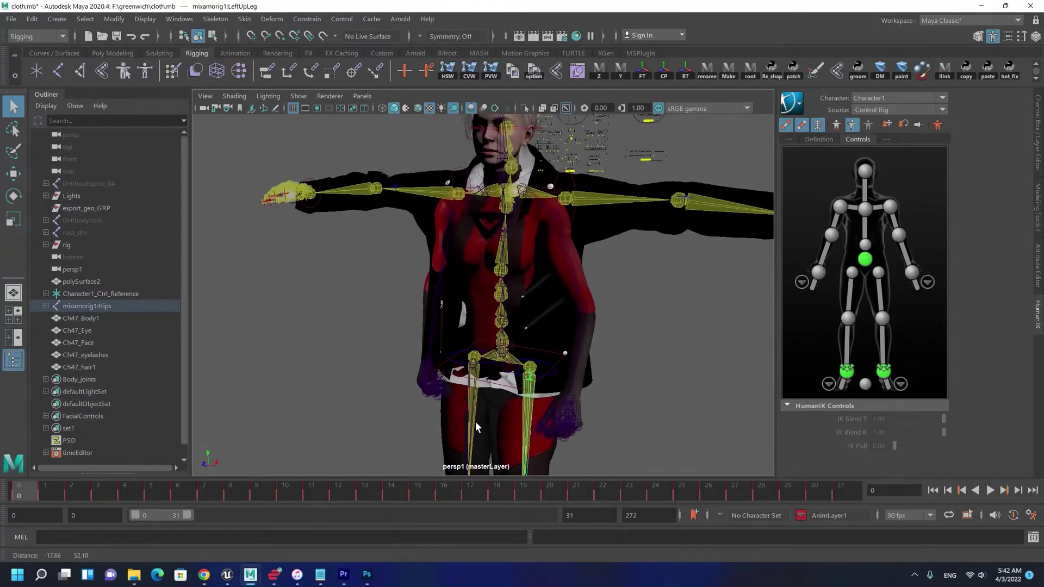
pyautogui.scroll(3, 441, 255)
pyautogui.keyDown('alt'); pyautogui.moveTo(469, 332); pyautogui.dragTo(445, 235, button='middle'); pyautogui.keyUp('alt')
pyautogui.scroll(3, 445, 235)
pyautogui.keyDown('alt'); pyautogui.moveTo(446, 324); pyautogui.dragTo(479, 303); pyautogui.keyUp('alt')
pyautogui.click(496, 278)
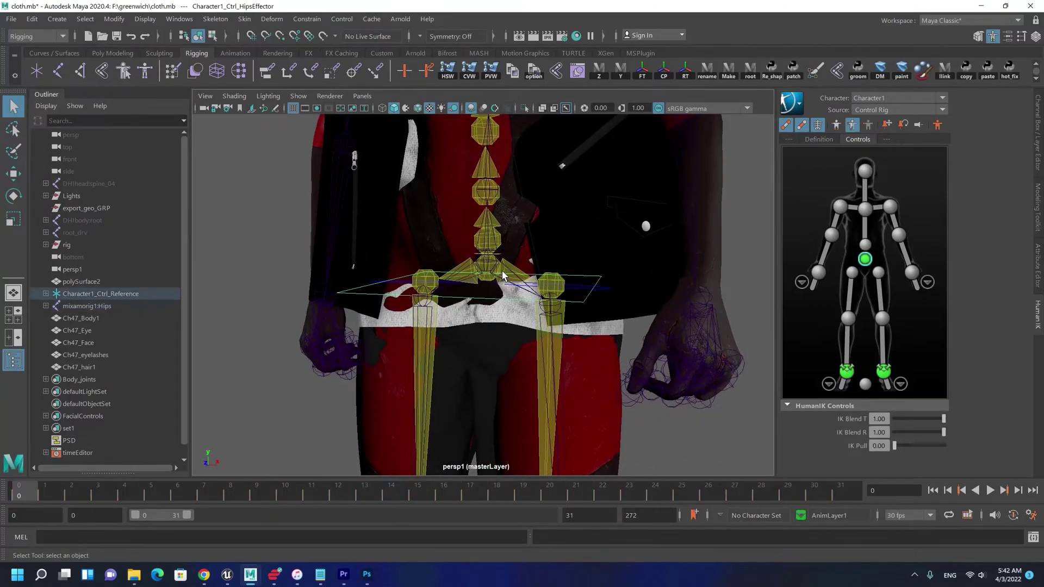
# Make Character2 the active HumanIK character and show its skeleton definition.
pyautogui.click(923, 99)
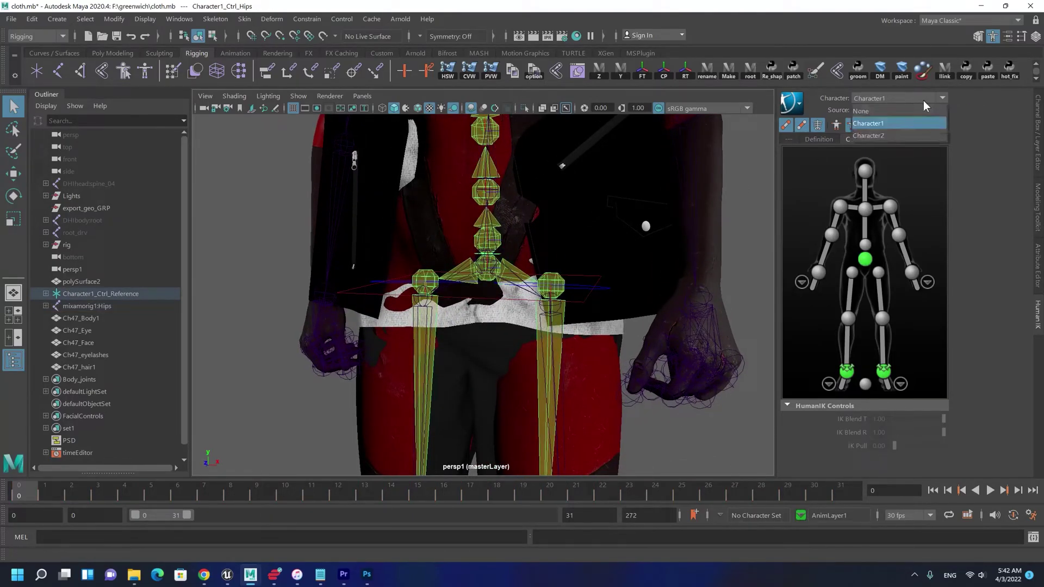
pyautogui.click(877, 135)
pyautogui.click(822, 140)
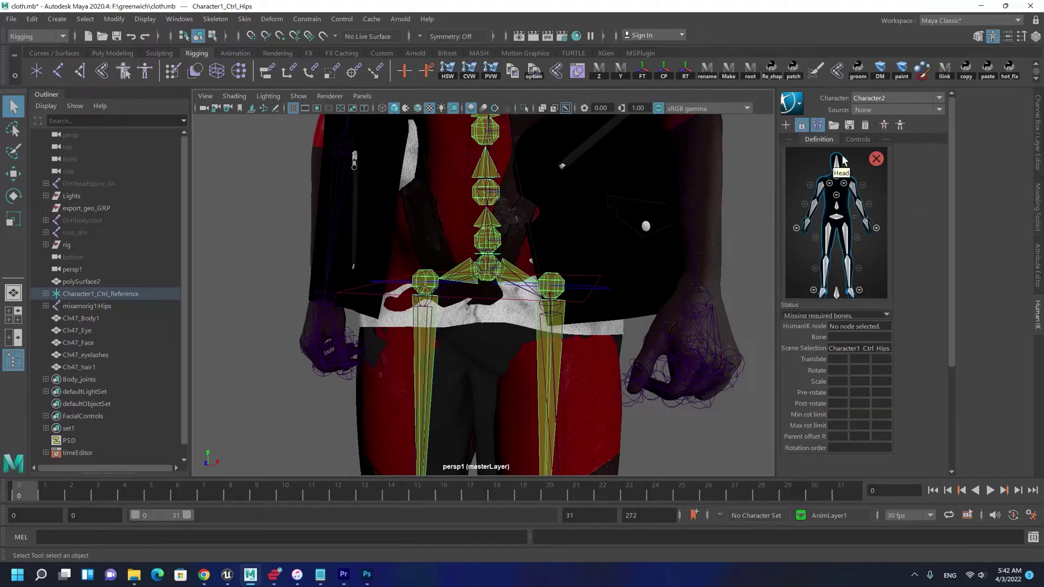
# Put the imported Mixamo skeleton in its T-pose with its root joint mixamorig1:Hips selected.
pyautogui.keyDown('alt'); pyautogui.moveTo(448, 284); pyautogui.dragTo(471, 310); pyautogui.keyUp('alt')
pyautogui.click(498, 282)
pyautogui.scroll(4, 474, 299)
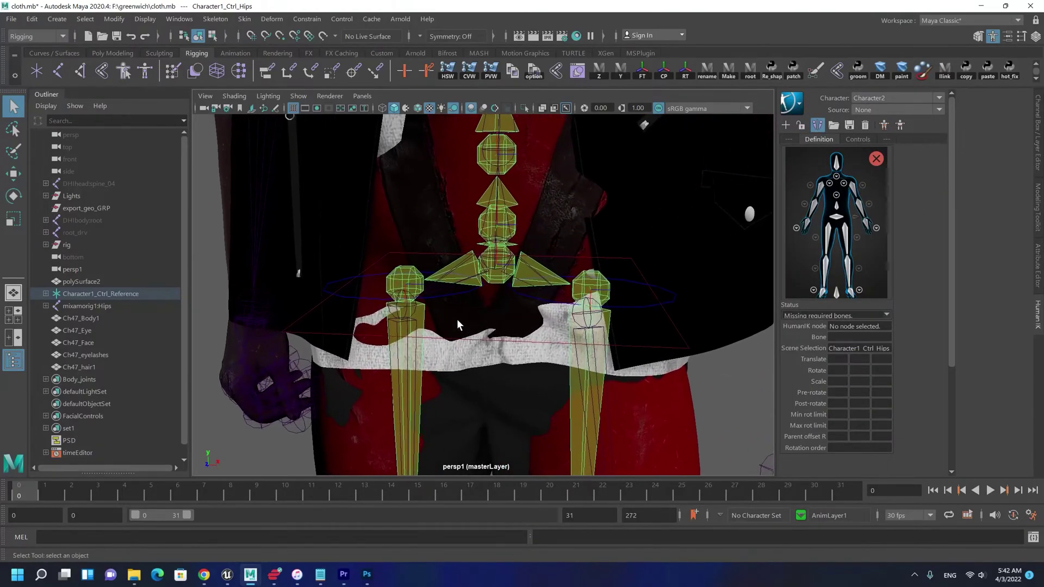
pyautogui.moveTo(445, 294); pyautogui.dragTo(498, 263, button='right')
pyautogui.keyDown('alt'); pyautogui.moveTo(484, 260); pyautogui.dragTo(49, 136, button='right'); pyautogui.keyUp('alt')
pyautogui.keyDown('alt'); pyautogui.moveTo(403, 259); pyautogui.dragTo(412, 279, button='middle'); pyautogui.keyUp('alt')
pyautogui.keyDown('alt'); pyautogui.moveTo(412, 278); pyautogui.dragTo(500, 268, button='right'); pyautogui.keyUp('alt')
pyautogui.keyDown('alt'); pyautogui.moveTo(500, 268); pyautogui.dragTo(435, 247); pyautogui.keyUp('alt')
pyautogui.keyDown('alt'); pyautogui.moveTo(435, 247); pyautogui.dragTo(461, 286, button='right'); pyautogui.keyUp('alt')
pyautogui.keyDown('alt'); pyautogui.moveTo(458, 292); pyautogui.dragTo(454, 307, button='middle'); pyautogui.keyUp('alt')
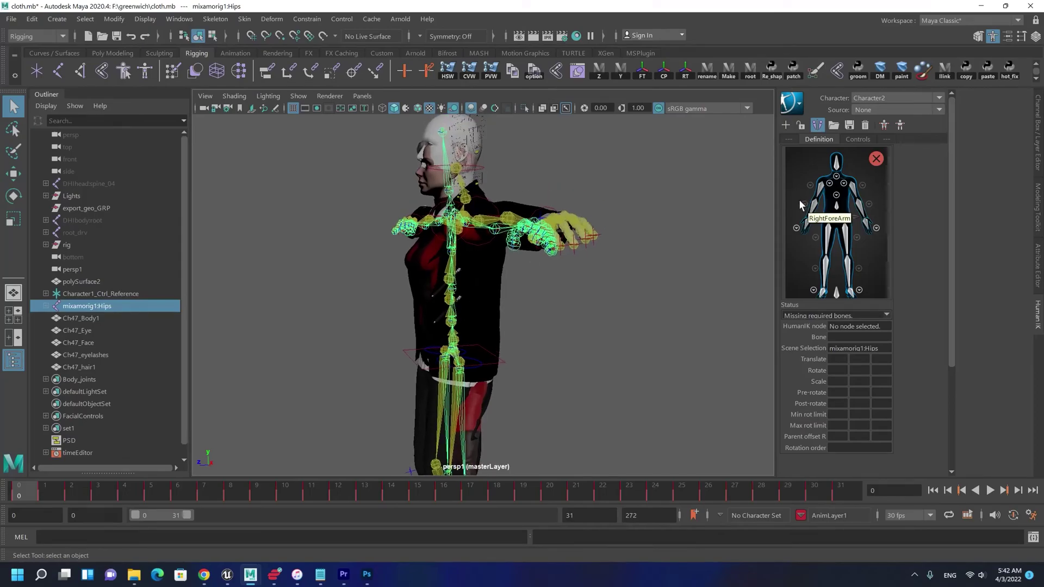
# Load the HIK skeleton definition for Character2, matching all bones with the mixamorig1: prefix, and lock the definition.
pyautogui.click(833, 125)
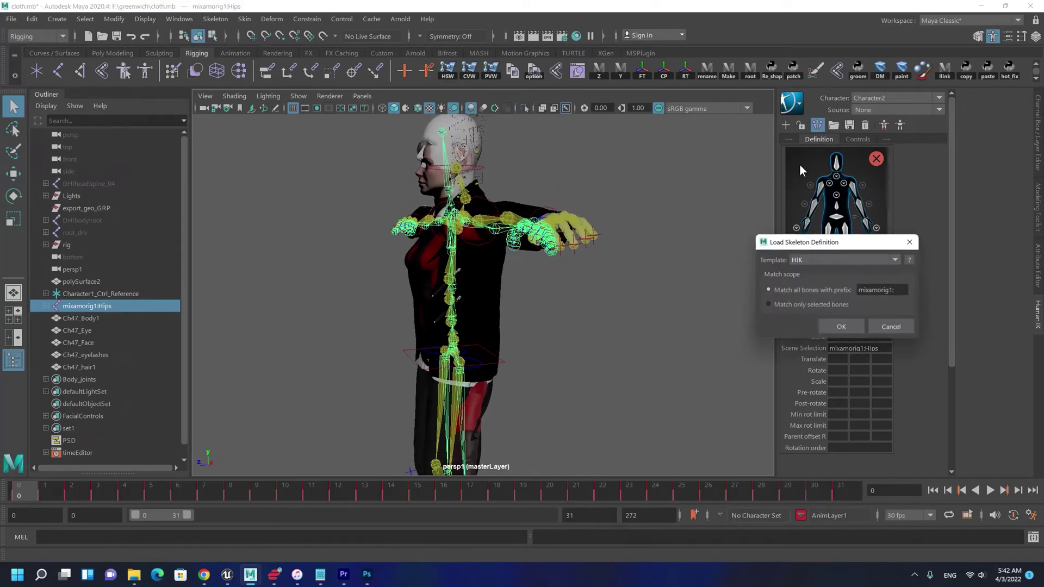
pyautogui.click(838, 327)
pyautogui.click(801, 125)
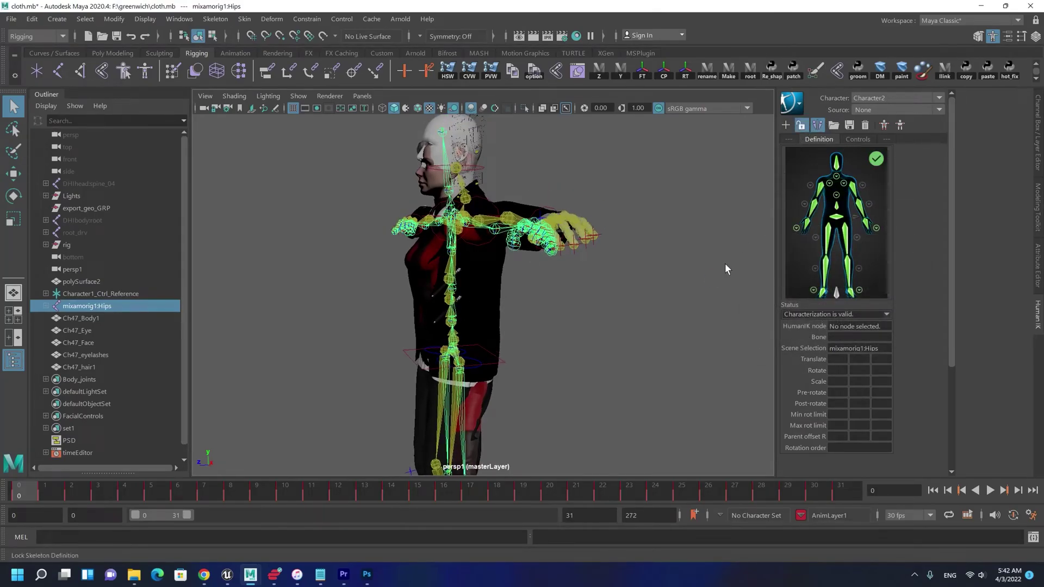
pyautogui.click(885, 125)
pyautogui.keyDown('alt'); pyautogui.moveTo(530, 288); pyautogui.dragTo(647, 291); pyautogui.keyUp('alt')
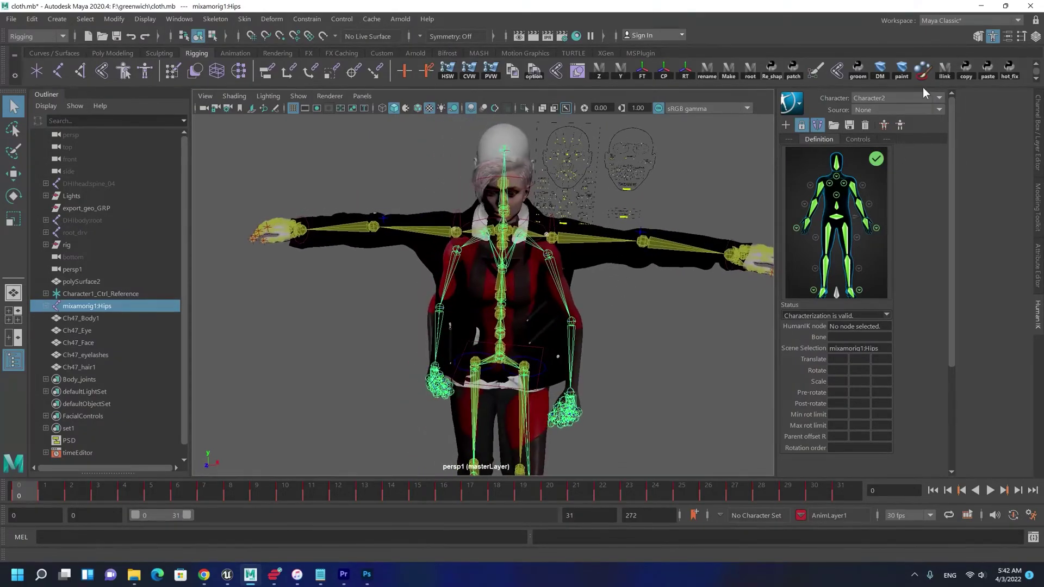
# Make Character1 the active HumanIK character and set its source to Character2.
pyautogui.click(896, 111)
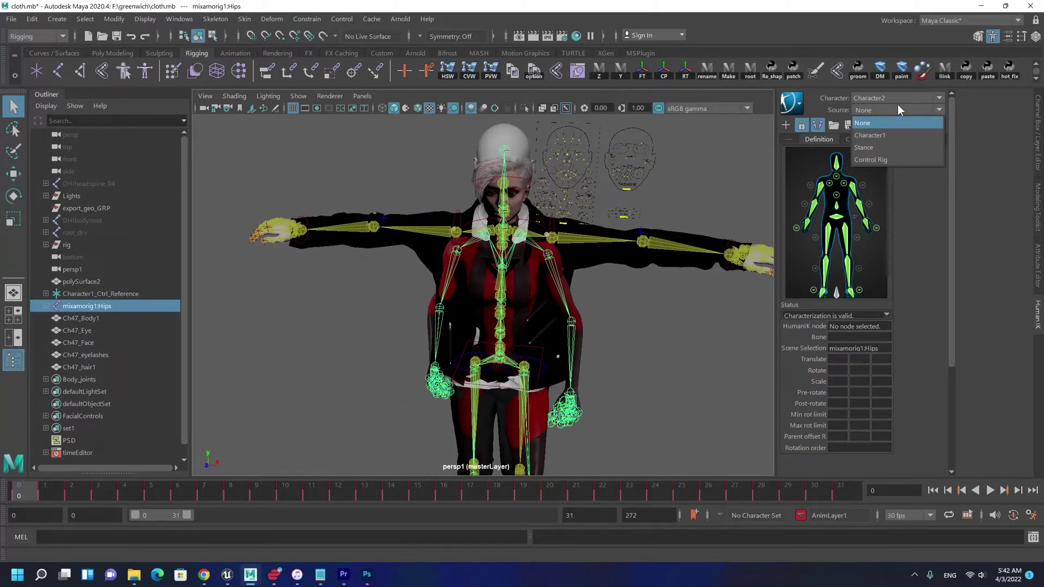
pyautogui.click(898, 97)
pyautogui.click(887, 123)
pyautogui.click(892, 110)
pyautogui.click(897, 160)
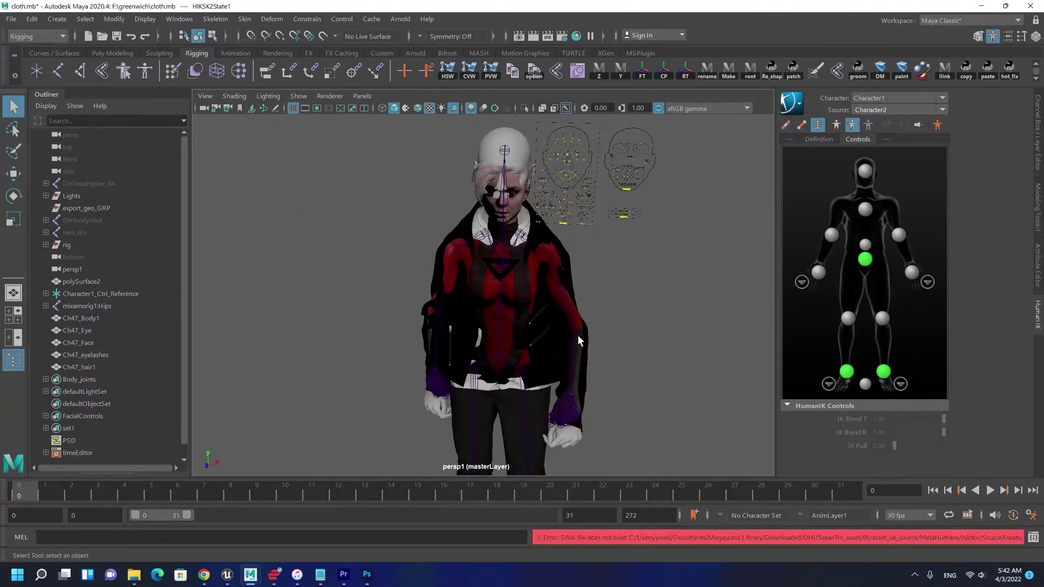
# Delete the imported Mixamo body and face meshes, Ch47_Body1 and Ch47_Face.
pyautogui.keyDown('alt'); pyautogui.moveTo(578, 335); pyautogui.dragTo(496, 295); pyautogui.keyUp('alt')
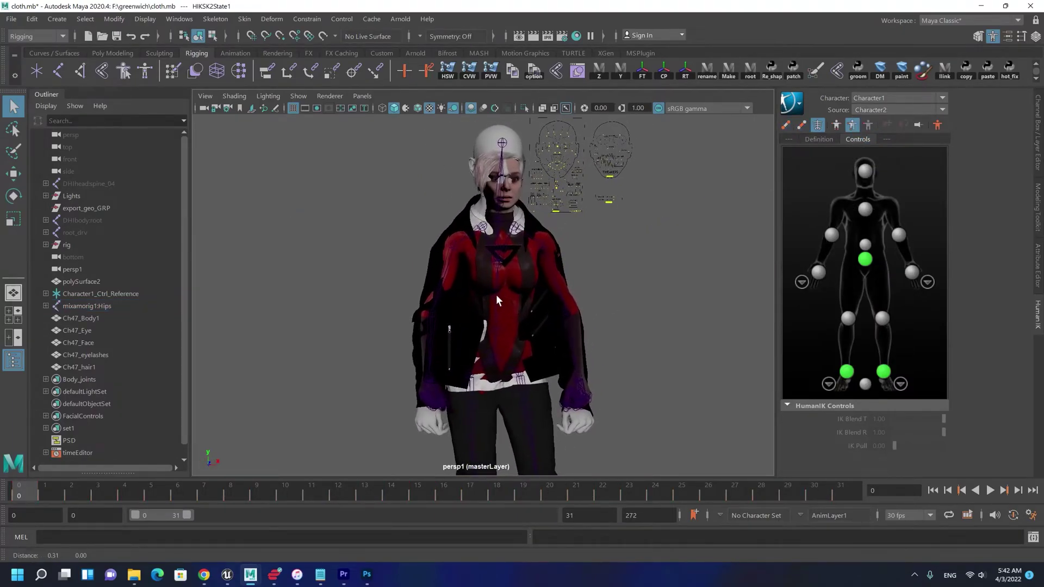
pyautogui.scroll(5, 511, 299)
pyautogui.click(503, 282)
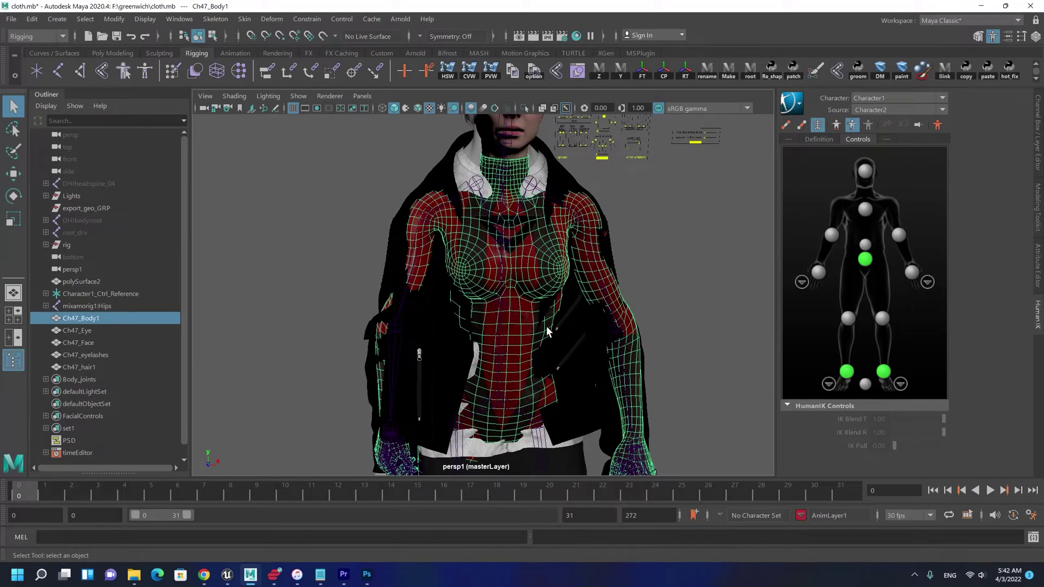
pyautogui.press('Delete')
pyautogui.keyDown('alt'); pyautogui.moveTo(514, 329); pyautogui.dragTo(487, 263); pyautogui.keyUp('alt')
pyautogui.keyDown('alt'); pyautogui.moveTo(513, 211); pyautogui.dragTo(608, 209); pyautogui.keyUp('alt')
pyautogui.scroll(-2, 592, 199)
pyautogui.click(566, 183)
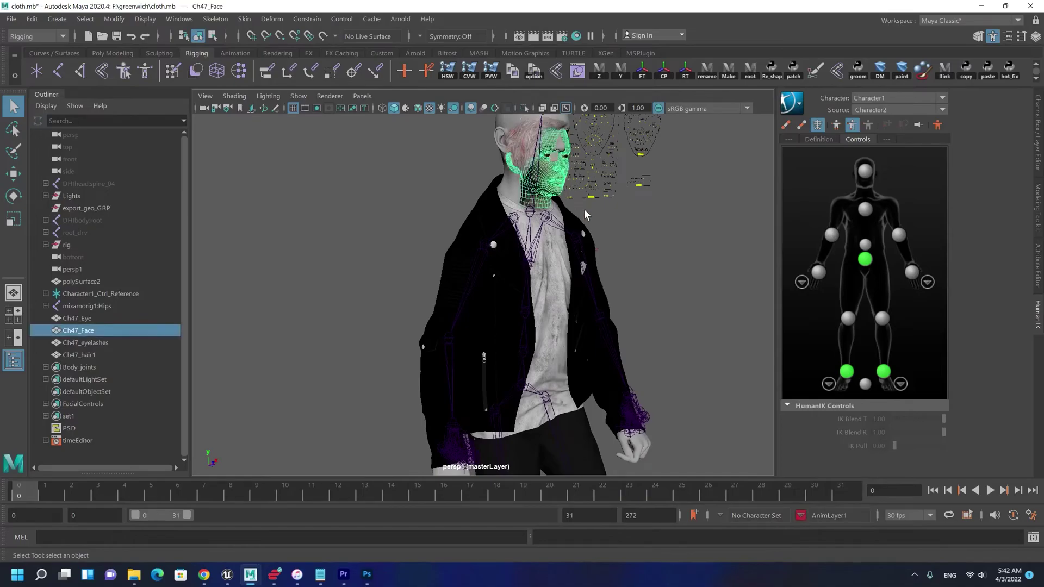
pyautogui.press('Delete')
# Delete the remaining Mixamo head meshes Ch47_Eye, Ch47_eyelashes and Ch47_hair1, keeping the Mixamo skeleton.
pyautogui.keyDown('alt'); pyautogui.moveTo(591, 251); pyautogui.dragTo(578, 318, button='middle'); pyautogui.keyUp('alt')
pyautogui.scroll(5, 568, 261)
pyautogui.keyDown('alt'); pyautogui.moveTo(561, 186); pyautogui.dragTo(491, 261, button='middle'); pyautogui.keyUp('alt')
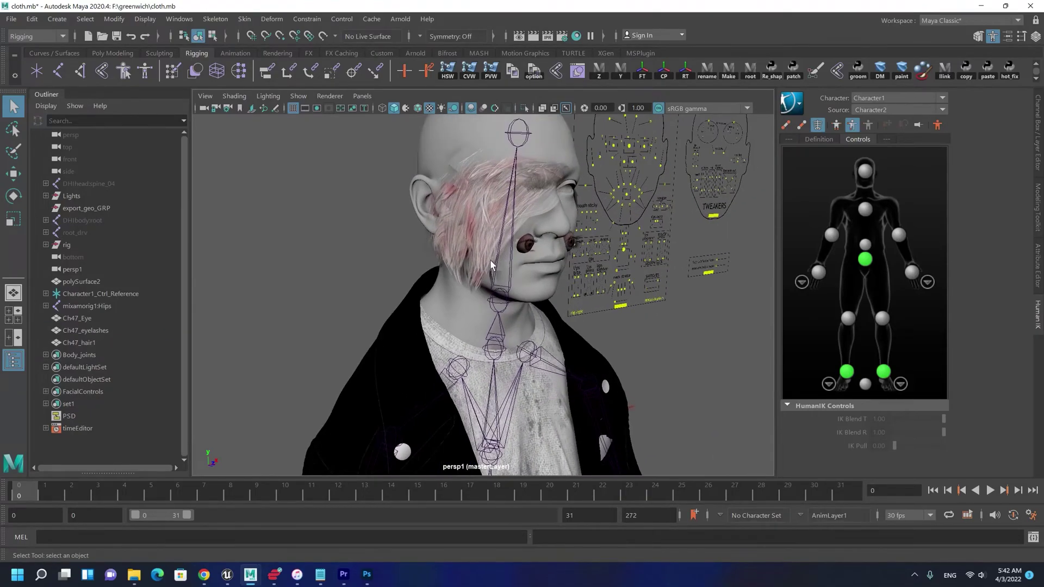
pyautogui.click(100, 334)
pyautogui.keyDown('ctrl'); pyautogui.click(83, 341); pyautogui.keyUp('ctrl')
pyautogui.keyDown('ctrl'); pyautogui.click(86, 317); pyautogui.keyUp('ctrl')
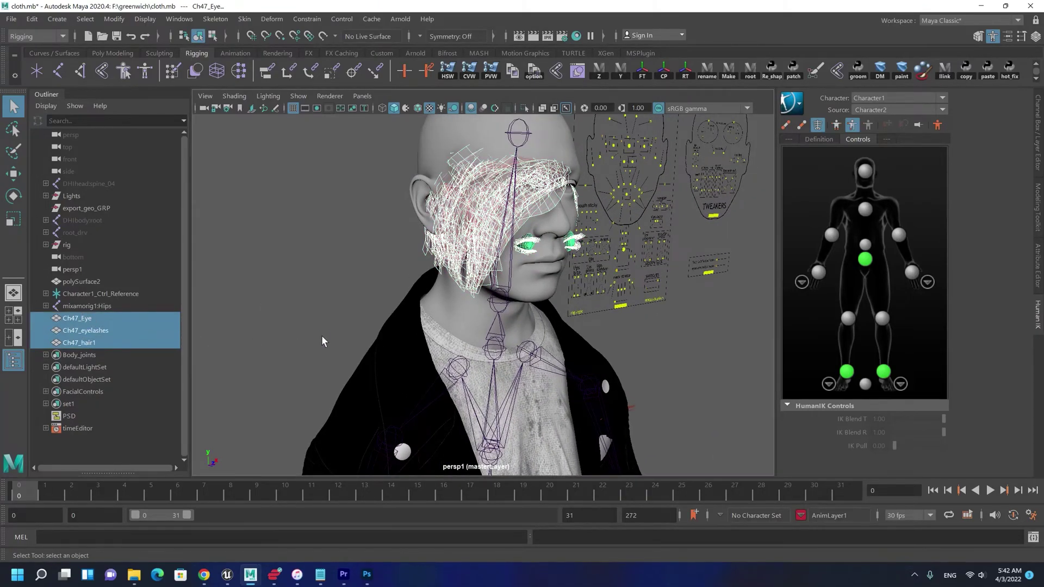
pyautogui.press('Delete')
pyautogui.keyDown('alt'); pyautogui.moveTo(329, 338); pyautogui.dragTo(493, 271); pyautogui.keyUp('alt')
# Play back the retargeted walk on the jacket character and inspect the arms and jacket from several angles.
pyautogui.hotkey('alt', 'v')
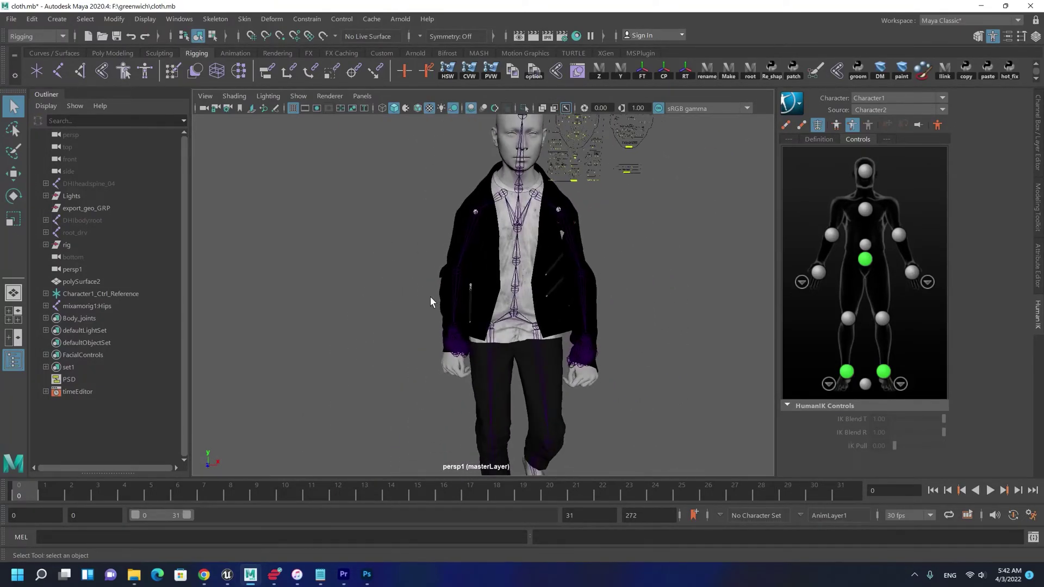
pyautogui.keyDown('alt'); pyautogui.moveTo(430, 297); pyautogui.dragTo(467, 307, button='right'); pyautogui.keyUp('alt')
pyautogui.click(19, 492)
pyautogui.hotkey('alt', 'v')
pyautogui.press('Escape')
pyautogui.keyDown('alt'); pyautogui.moveTo(468, 307); pyautogui.dragTo(529, 330); pyautogui.keyUp('alt')
pyautogui.keyDown('alt'); pyautogui.moveTo(530, 331); pyautogui.dragTo(506, 295, button='middle'); pyautogui.keyUp('alt')
pyautogui.hotkey('alt', 'v')
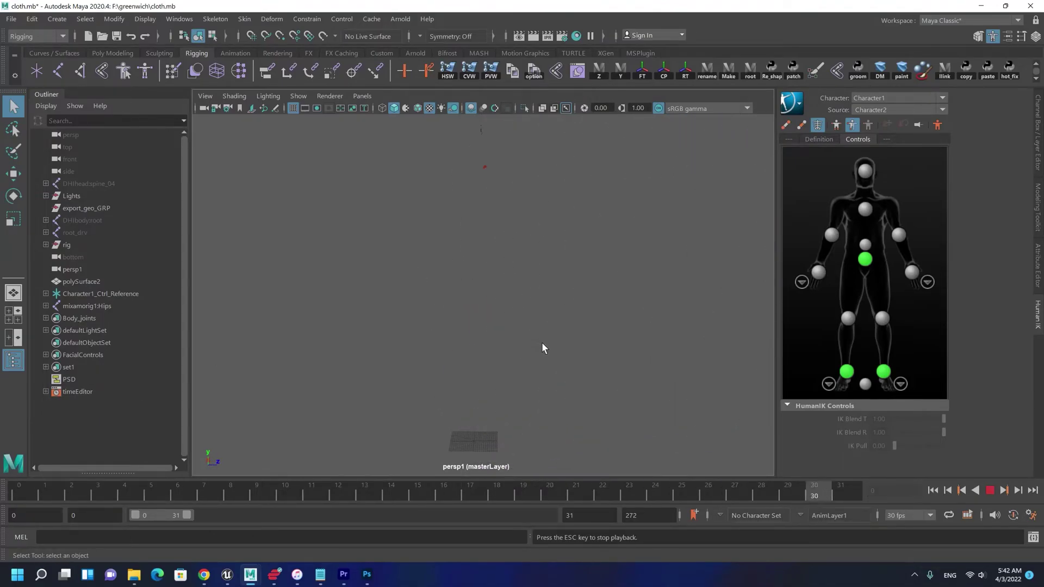
pyautogui.press('Escape')
pyautogui.keyDown('alt'); pyautogui.moveTo(610, 415); pyautogui.dragTo(484, 233, button='right'); pyautogui.keyUp('alt')
pyautogui.keyDown('alt'); pyautogui.moveTo(484, 234); pyautogui.dragTo(465, 225); pyautogui.keyUp('alt')
pyautogui.keyDown('alt'); pyautogui.moveTo(465, 226); pyautogui.dragTo(462, 279, button='middle'); pyautogui.keyUp('alt')
pyautogui.keyDown('alt'); pyautogui.moveTo(461, 280); pyautogui.dragTo(549, 299, button='right'); pyautogui.keyUp('alt')
pyautogui.keyDown('alt'); pyautogui.moveTo(549, 299); pyautogui.dragTo(477, 269); pyautogui.keyUp('alt')
pyautogui.keyDown('alt'); pyautogui.moveTo(477, 269); pyautogui.dragTo(477, 283, button='middle'); pyautogui.keyUp('alt')
pyautogui.keyDown('alt'); pyautogui.moveTo(477, 282); pyautogui.dragTo(513, 291); pyautogui.keyUp('alt')
# Bake Character1's retargeted walking motion to its control rig.
pyautogui.click(788, 105)
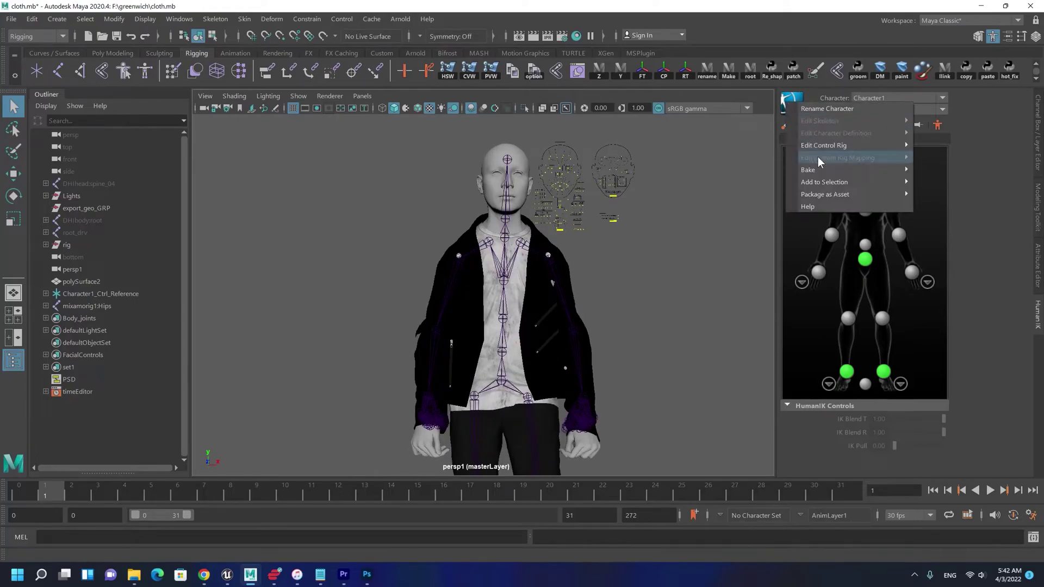
pyautogui.moveTo(826, 175)
pyautogui.click(956, 170)
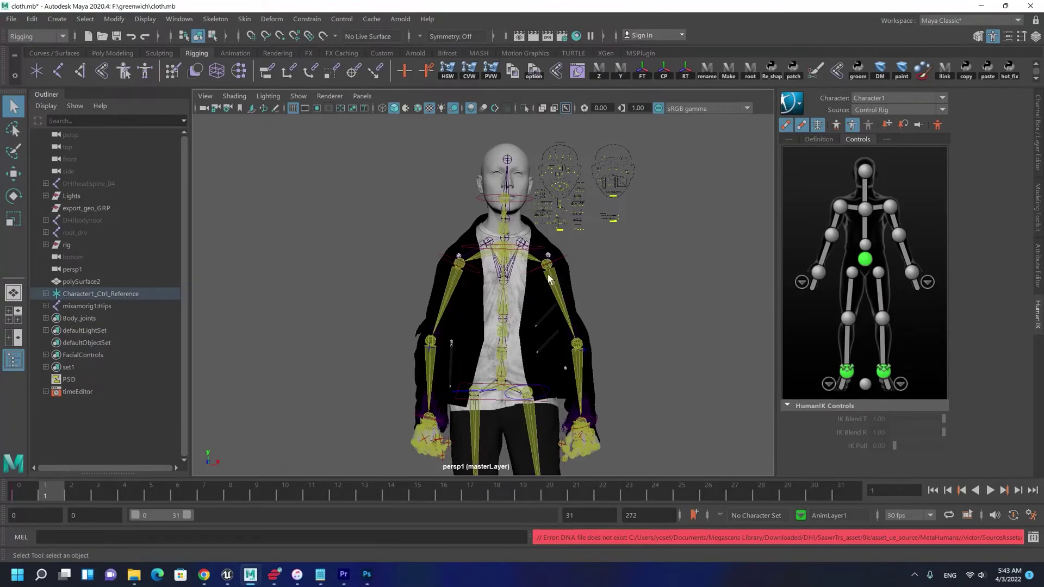
# Select both shoulder effectors, show their channels and the animation layers, and activate the Move tool.
pyautogui.keyDown('alt'); pyautogui.moveTo(576, 239); pyautogui.dragTo(612, 238); pyautogui.keyUp('alt')
pyautogui.scroll(3, 600, 264)
pyautogui.click(611, 238)
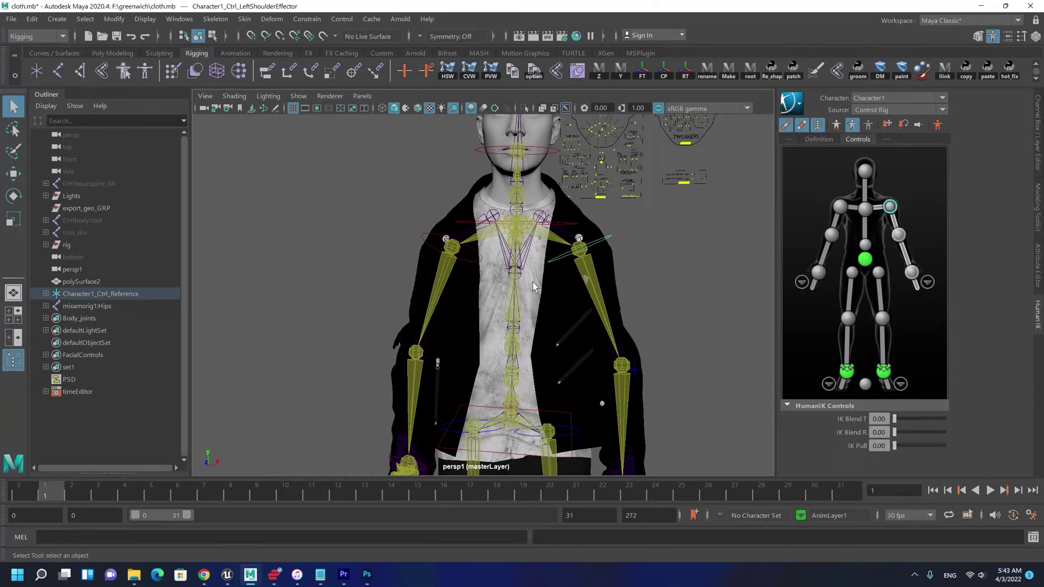
pyautogui.click(426, 243)
pyautogui.click(1038, 141)
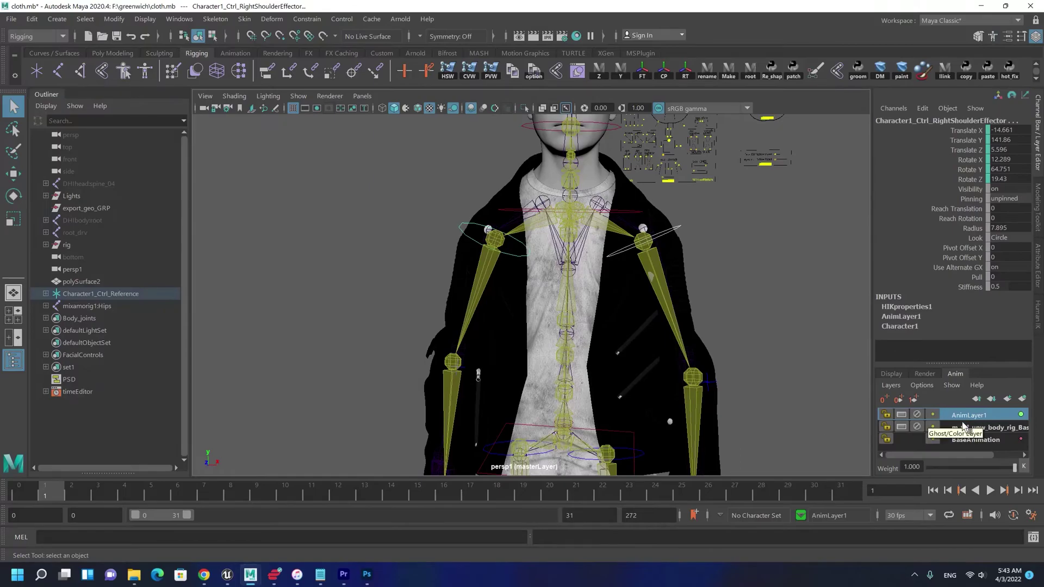
pyautogui.scroll(-4, 531, 263)
pyautogui.keyDown('alt'); pyautogui.moveTo(531, 263); pyautogui.dragTo(519, 262); pyautogui.keyUp('alt')
pyautogui.press('w')
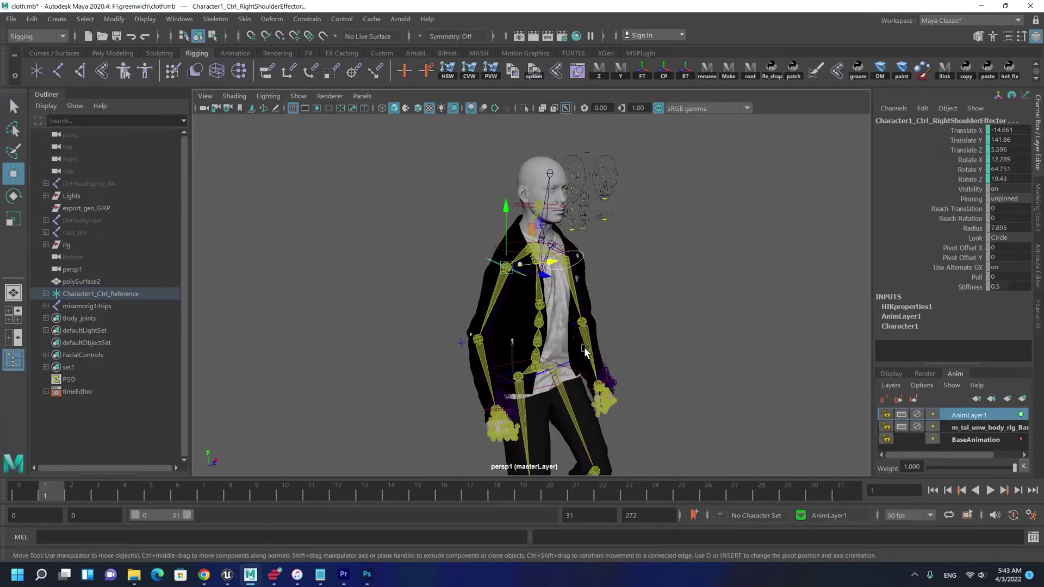
# Pin both wrist effectors in translation and rotation with the HumanIK controls.
pyautogui.keyDown('alt'); pyautogui.moveTo(674, 381); pyautogui.dragTo(654, 392); pyautogui.keyUp('alt')
pyautogui.scroll(1, 654, 393)
pyautogui.click(616, 433)
pyautogui.scroll(3, 462, 454)
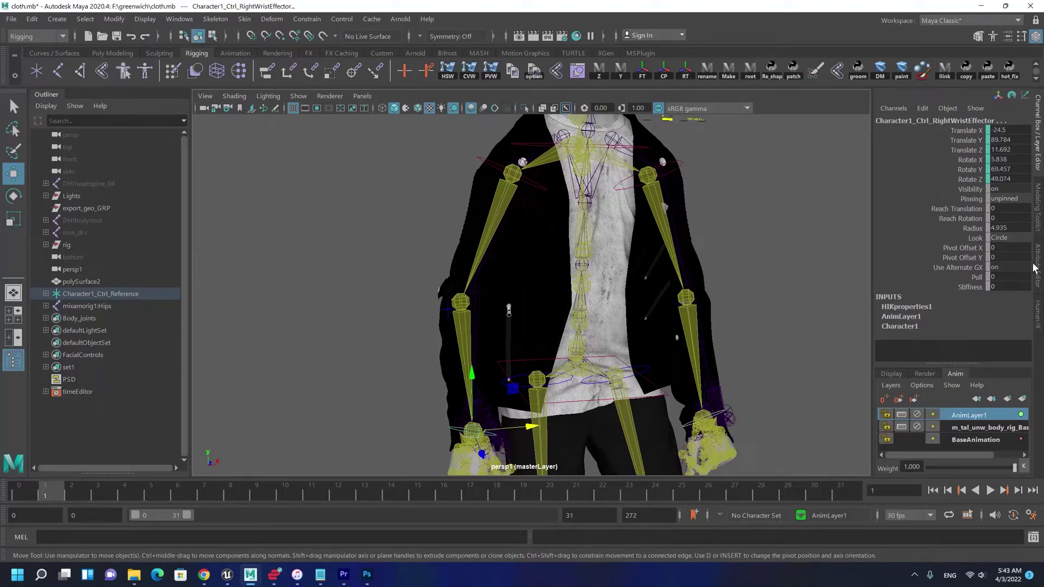
pyautogui.click(1039, 314)
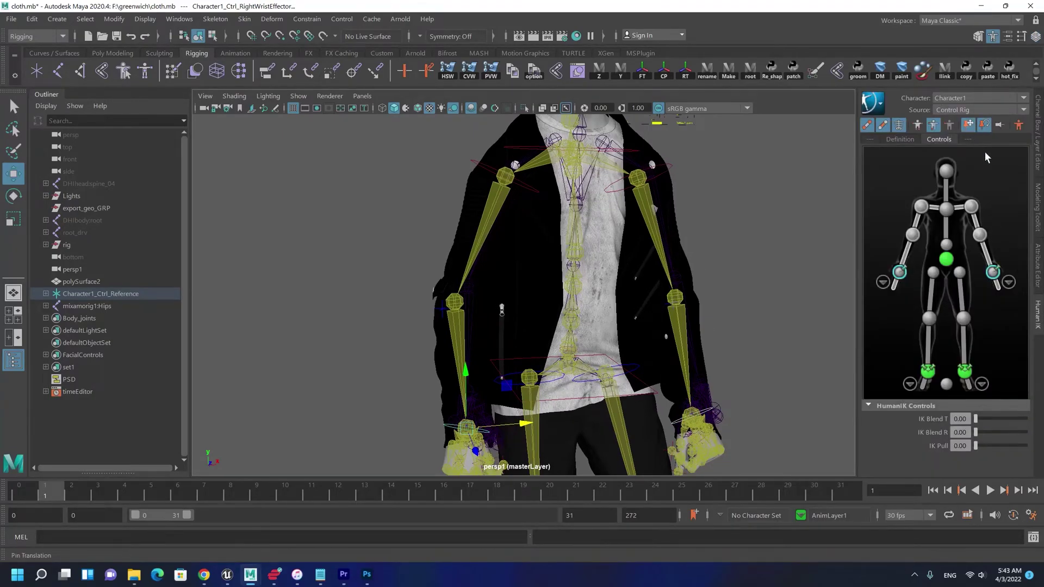
pyautogui.click(1038, 136)
# Try to raise both shoulder effectors to a Translate Y of about 144.2.
pyautogui.keyDown('alt'); pyautogui.moveTo(574, 198); pyautogui.dragTo(578, 240, button='middle'); pyautogui.keyUp('alt')
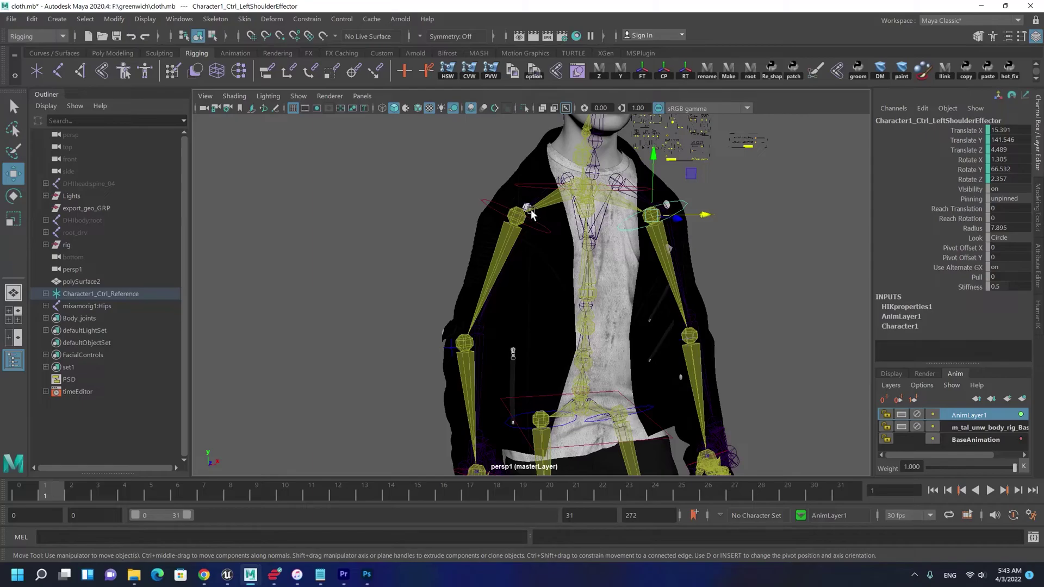
pyautogui.click(498, 208)
pyautogui.click(496, 207)
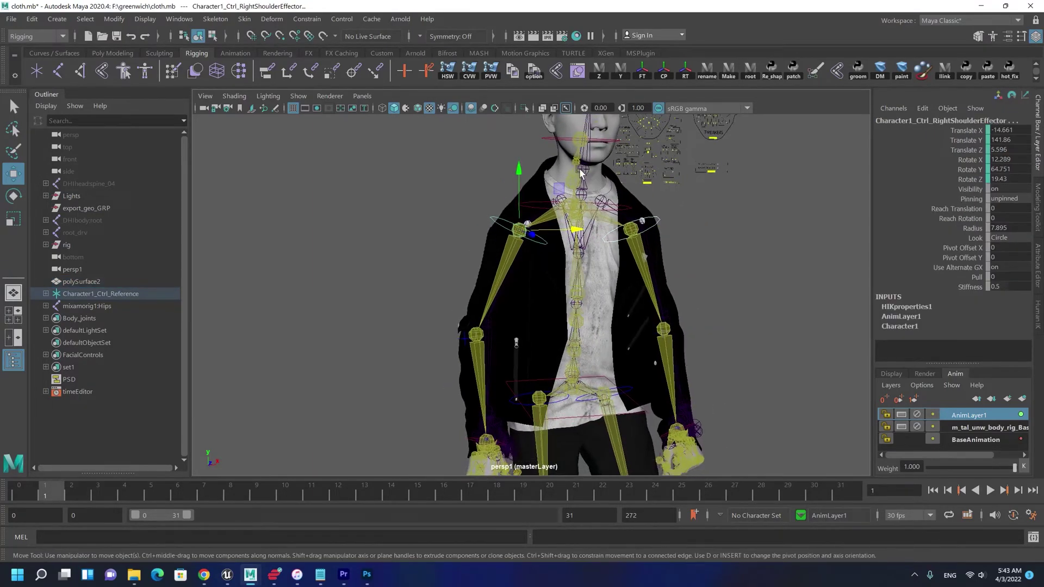
pyautogui.moveTo(520, 175)
pyautogui.mouseDown()
pyautogui.moveTo(524, 151)
pyautogui.moveTo(525, 162)
pyautogui.mouseUp()
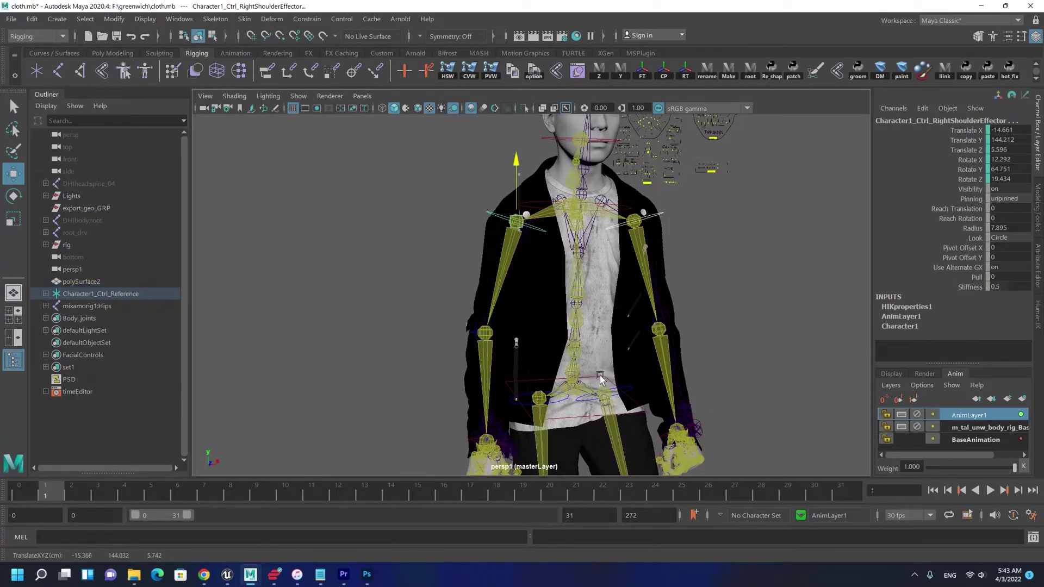
# Raise both shoulder and both wrist effectors together until the left wrist's Translate Y is about 93 at frame 1.
pyautogui.click(471, 445)
pyautogui.click(695, 427)
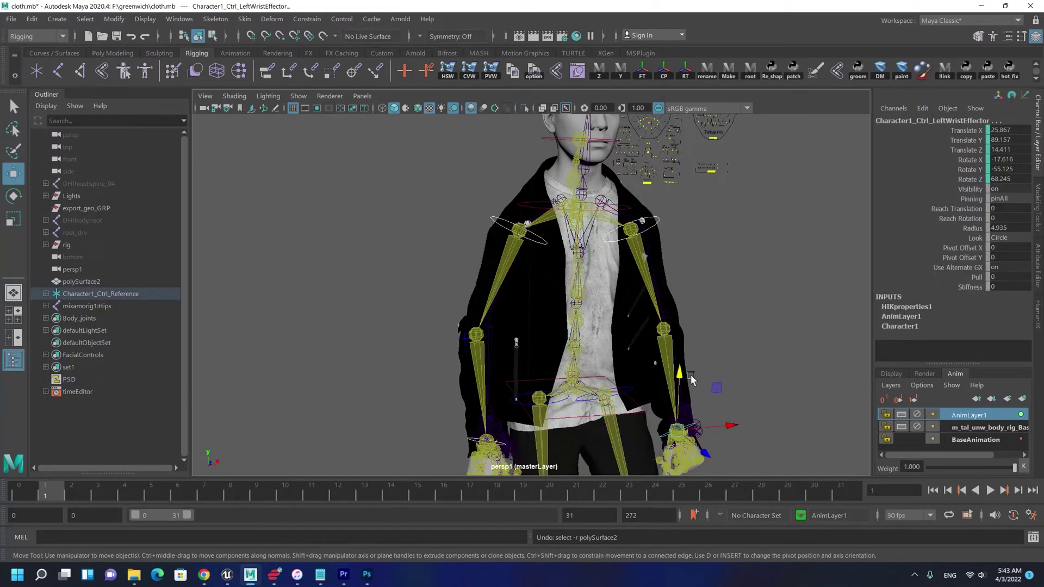
pyautogui.moveTo(679, 374); pyautogui.dragTo(682, 360)
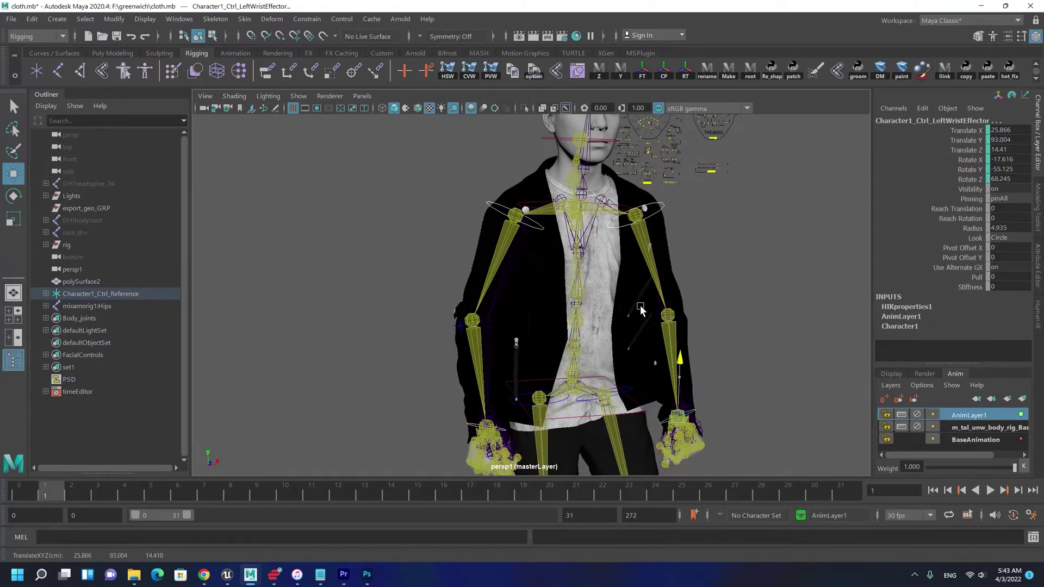
pyautogui.keyDown('alt'); pyautogui.moveTo(640, 305); pyautogui.dragTo(667, 381); pyautogui.keyUp('alt')
pyautogui.keyDown('alt'); pyautogui.moveTo(666, 381); pyautogui.dragTo(489, 234, button='right'); pyautogui.keyUp('alt')
pyautogui.keyDown('alt'); pyautogui.moveTo(489, 234); pyautogui.dragTo(522, 249); pyautogui.keyUp('alt')
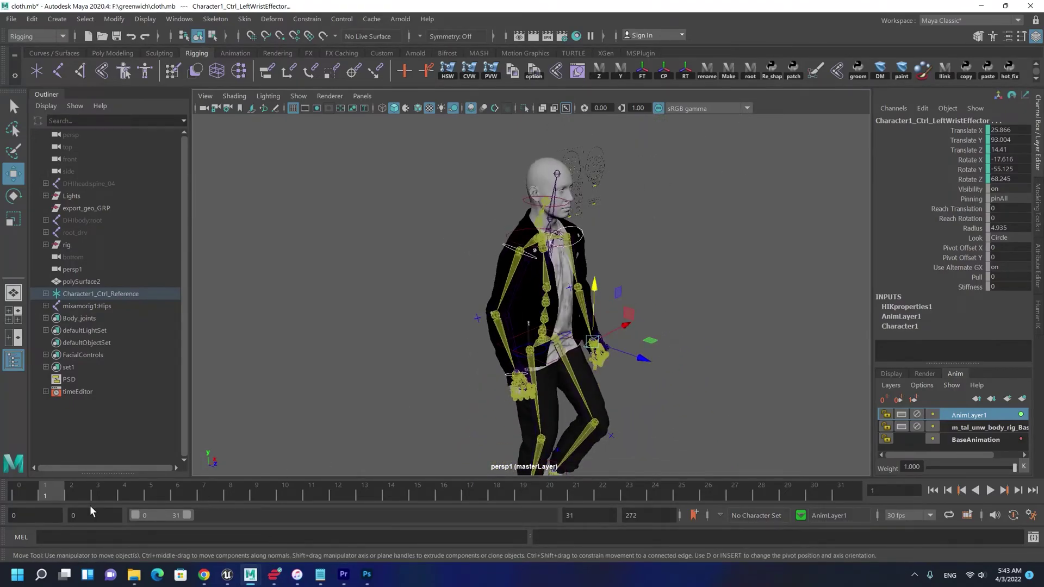
# Play the walk briefly, go to frame 0 and examine the arms and the right hand's finger pose up close.
pyautogui.hotkey('alt', 'v')
pyautogui.hotkey('alt', 'v')
pyautogui.keyDown('alt'); pyautogui.moveTo(543, 322); pyautogui.dragTo(445, 327); pyautogui.keyUp('alt')
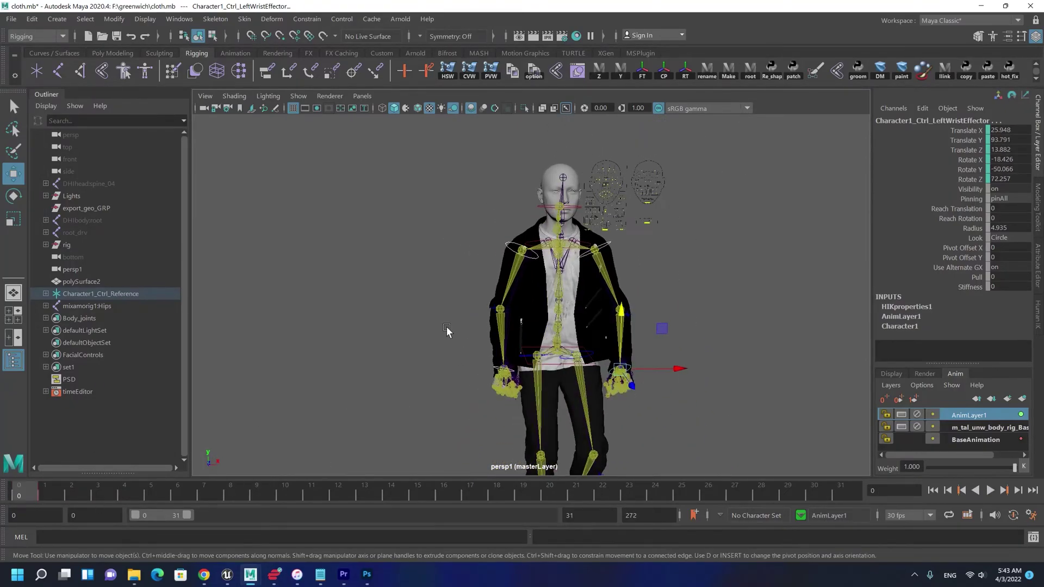
pyautogui.keyDown('alt'); pyautogui.moveTo(446, 272); pyautogui.dragTo(447, 166, button='middle'); pyautogui.keyUp('alt')
pyautogui.keyDown('alt'); pyautogui.moveTo(447, 166); pyautogui.dragTo(654, 367, button='right'); pyautogui.keyUp('alt')
pyautogui.keyDown('alt'); pyautogui.moveTo(492, 298); pyautogui.dragTo(435, 217, button='right'); pyautogui.keyUp('alt')
pyautogui.keyDown('alt'); pyautogui.moveTo(584, 166); pyautogui.dragTo(517, 313, button='middle'); pyautogui.keyUp('alt')
pyautogui.keyDown('alt'); pyautogui.moveTo(492, 363); pyautogui.dragTo(474, 363); pyautogui.keyUp('alt')
pyautogui.keyDown('alt'); pyautogui.moveTo(474, 363); pyautogui.dragTo(525, 234, button='middle'); pyautogui.keyUp('alt')
pyautogui.keyDown('alt'); pyautogui.moveTo(526, 234); pyautogui.dragTo(619, 305, button='right'); pyautogui.keyUp('alt')
pyautogui.keyDown('alt'); pyautogui.moveTo(554, 312); pyautogui.dragTo(419, 299); pyautogui.keyUp('alt')
pyautogui.keyDown('alt'); pyautogui.moveTo(419, 299); pyautogui.dragTo(535, 270, button='middle'); pyautogui.keyUp('alt')
pyautogui.keyDown('alt'); pyautogui.moveTo(536, 272); pyautogui.dragTo(488, 296); pyautogui.keyUp('alt')
pyautogui.moveTo(484, 294); pyautogui.dragTo(499, 225, button='right')
pyautogui.keyDown('alt'); pyautogui.moveTo(641, 367); pyautogui.dragTo(358, 319); pyautogui.keyUp('alt')
pyautogui.keyDown('alt'); pyautogui.moveTo(530, 320); pyautogui.dragTo(472, 301, button='right'); pyautogui.keyUp('alt')
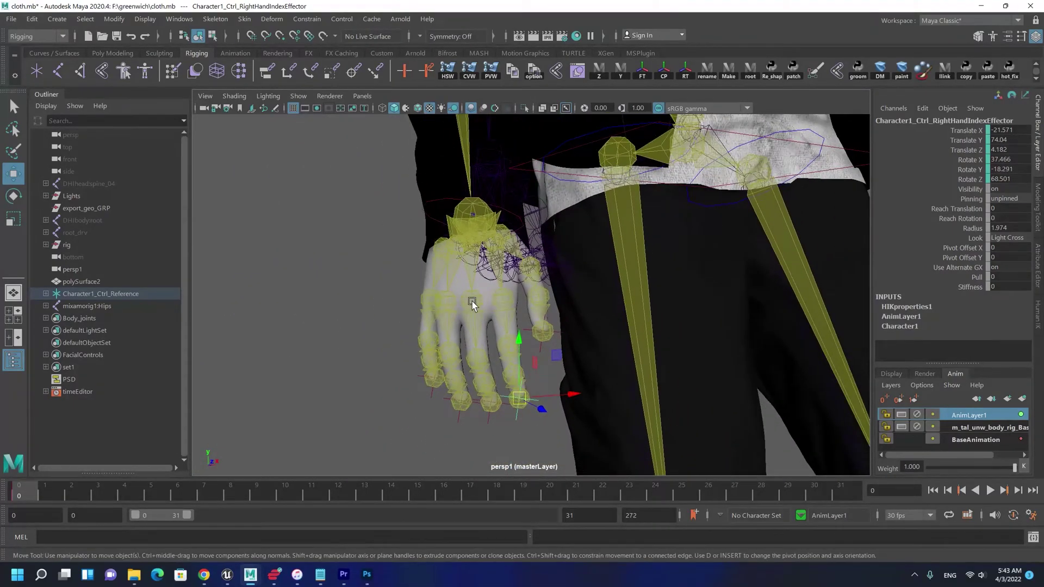
# Examine the left hand's finger pose from the front and select its thumb effector, comparing it with the right hand.
pyautogui.keyDown('alt'); pyautogui.moveTo(472, 301); pyautogui.dragTo(413, 310); pyautogui.keyUp('alt')
pyautogui.keyDown('alt'); pyautogui.moveTo(646, 324); pyautogui.dragTo(216, 286, button='middle'); pyautogui.keyUp('alt')
pyautogui.click(500, 300)
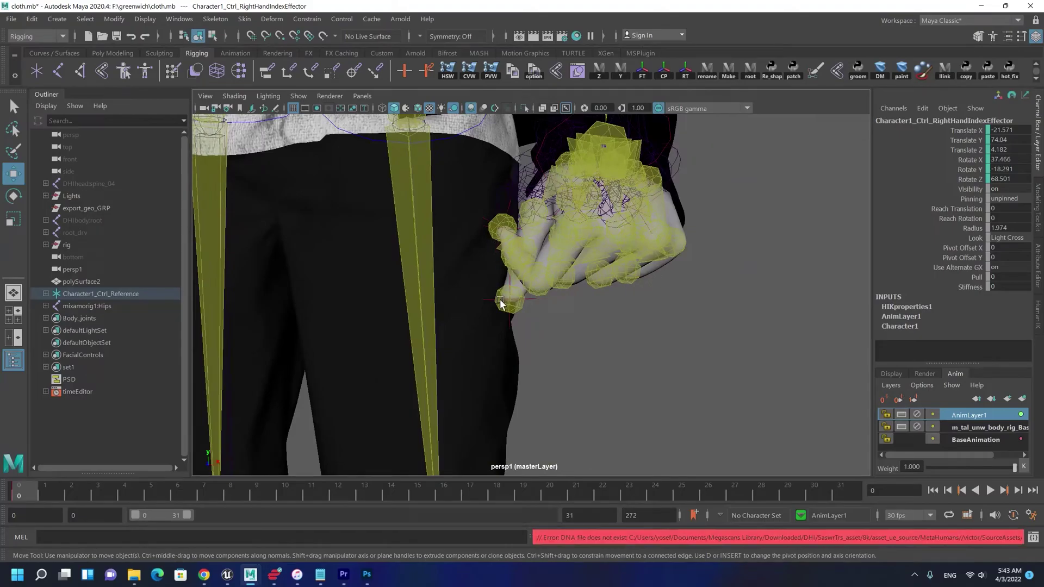
pyautogui.click(531, 302)
pyautogui.keyDown('alt'); pyautogui.moveTo(537, 230); pyautogui.dragTo(445, 281); pyautogui.keyUp('alt')
pyautogui.keyDown('alt'); pyautogui.moveTo(402, 288); pyautogui.dragTo(722, 228, button='middle'); pyautogui.keyUp('alt')
pyautogui.scroll(5, 542, 278)
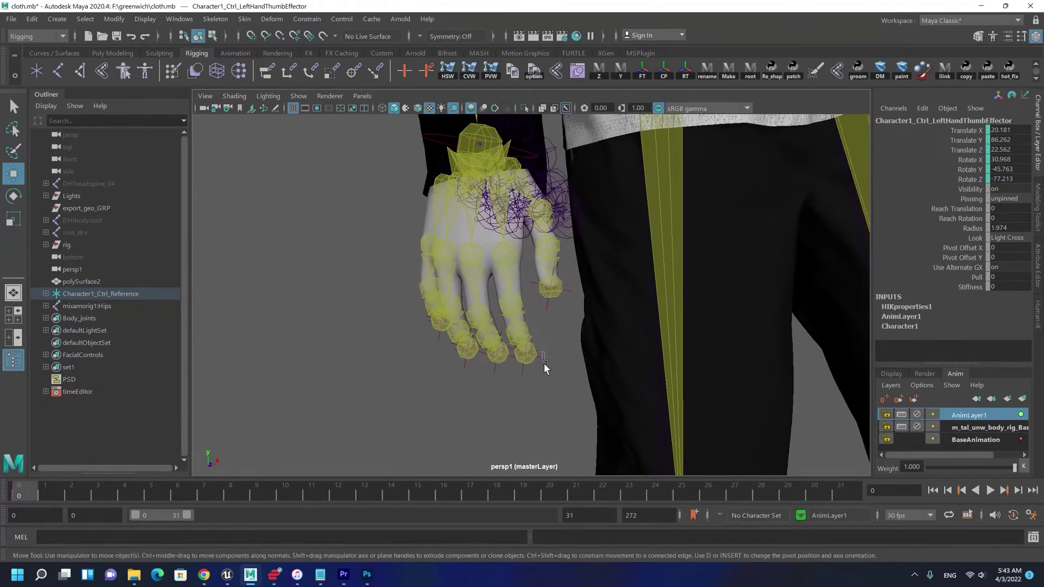
# Try to rotate the right hand's index, middle, ring and pinky fingertip effectors at frame 0.
pyautogui.click(527, 354)
pyautogui.keyDown('alt'); pyautogui.moveTo(494, 378); pyautogui.dragTo(532, 345); pyautogui.keyUp('alt')
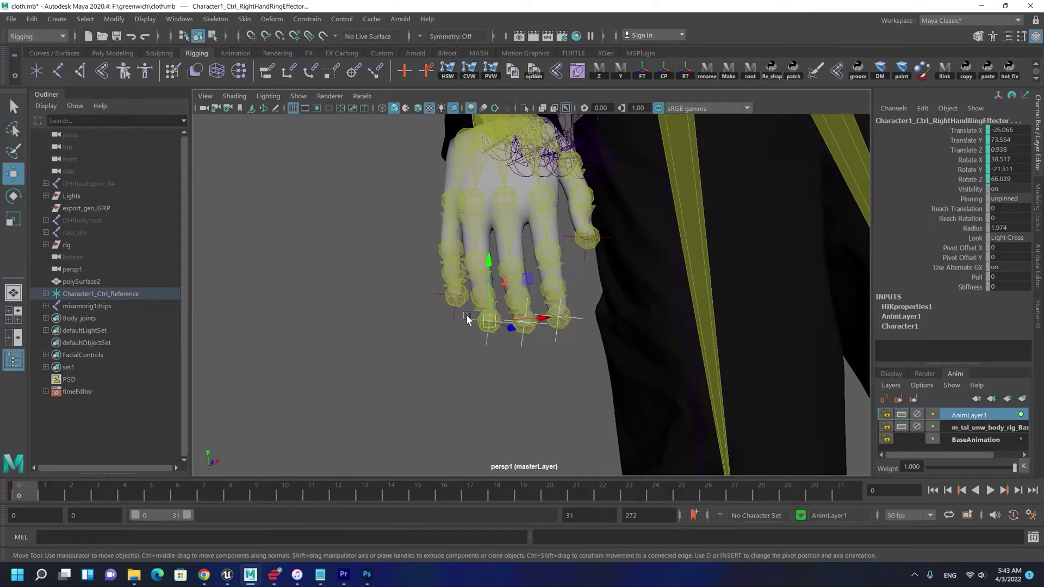
pyautogui.press('e')
pyautogui.moveTo(441, 296); pyautogui.dragTo(480, 290)
pyautogui.hotkey('ctrl', 'z')
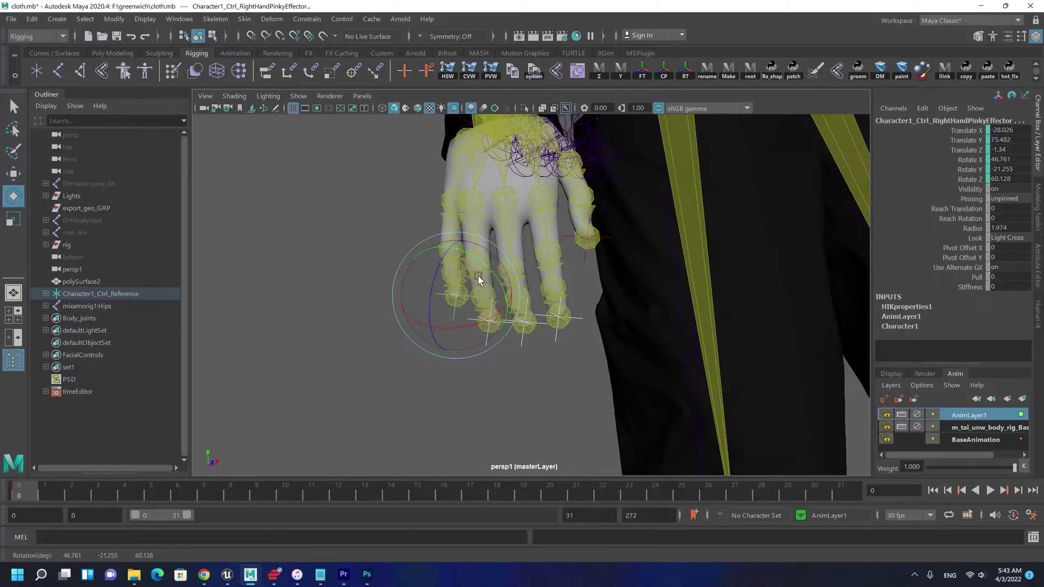
# Rotate the right-hand fingertip effectors and nudge the right thumb effector to about -19.77, 80.21, 5.42 at frame 0.
pyautogui.keyDown('alt'); pyautogui.moveTo(443, 326); pyautogui.dragTo(660, 252); pyautogui.keyUp('alt')
pyautogui.press('e')
pyautogui.moveTo(563, 233); pyautogui.dragTo(576, 212)
pyautogui.keyDown('alt'); pyautogui.moveTo(561, 294); pyautogui.dragTo(404, 358); pyautogui.keyUp('alt')
pyautogui.click(402, 253)
pyautogui.press('w')
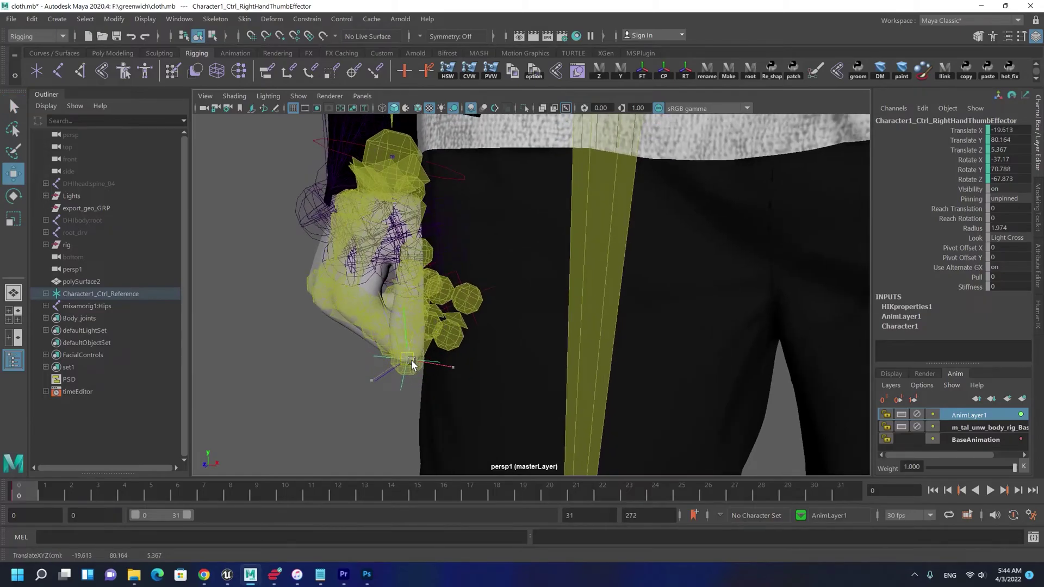
pyautogui.keyDown('alt'); pyautogui.moveTo(601, 351); pyautogui.dragTo(638, 215); pyautogui.keyUp('alt')
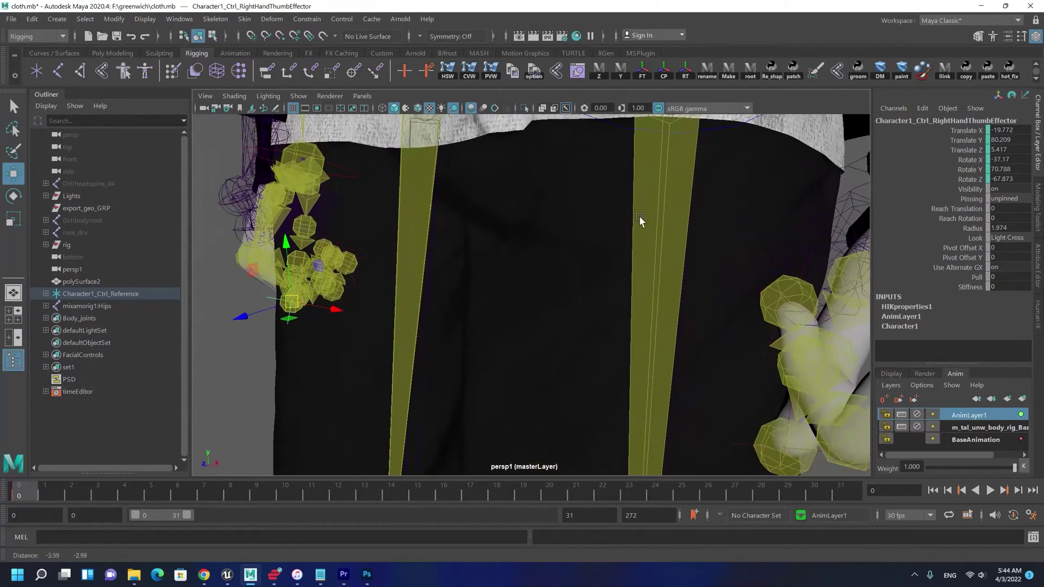
# Scrub the first frames and compare the finger poses of both hands, checking the right and left thumb effectors.
pyautogui.keyDown('alt'); pyautogui.moveTo(638, 215); pyautogui.dragTo(615, 276, button='right'); pyautogui.keyUp('alt')
pyautogui.keyDown('alt'); pyautogui.moveTo(615, 276); pyautogui.dragTo(622, 275); pyautogui.keyUp('alt')
pyautogui.keyDown('alt'); pyautogui.moveTo(691, 306); pyautogui.dragTo(571, 282); pyautogui.keyUp('alt')
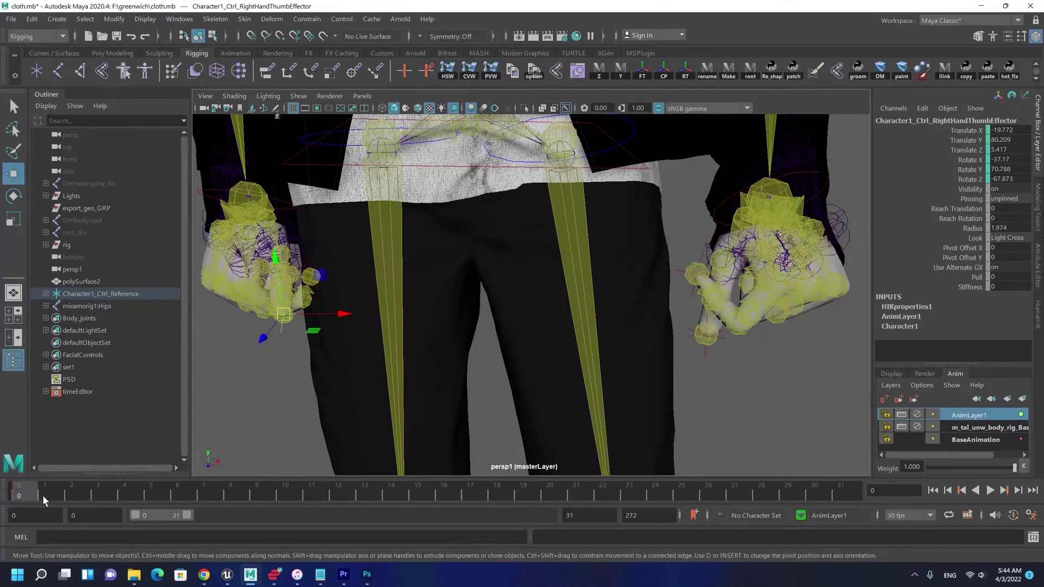
pyautogui.moveTo(77, 492); pyautogui.dragTo(4, 490)
pyautogui.moveTo(302, 304); pyautogui.dragTo(306, 289, button='right')
pyautogui.keyDown('alt'); pyautogui.moveTo(594, 345); pyautogui.dragTo(729, 333); pyautogui.keyUp('alt')
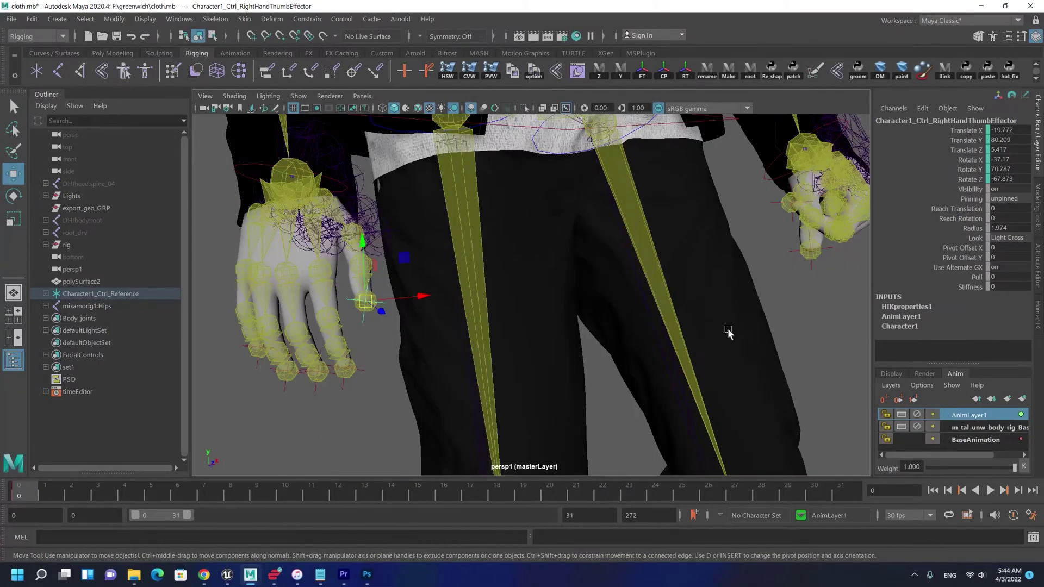
pyautogui.click(824, 251)
pyautogui.moveTo(824, 250); pyautogui.dragTo(826, 215, button='right')
pyautogui.keyDown('alt'); pyautogui.moveTo(795, 274); pyautogui.dragTo(540, 244, button='right'); pyautogui.keyUp('alt')
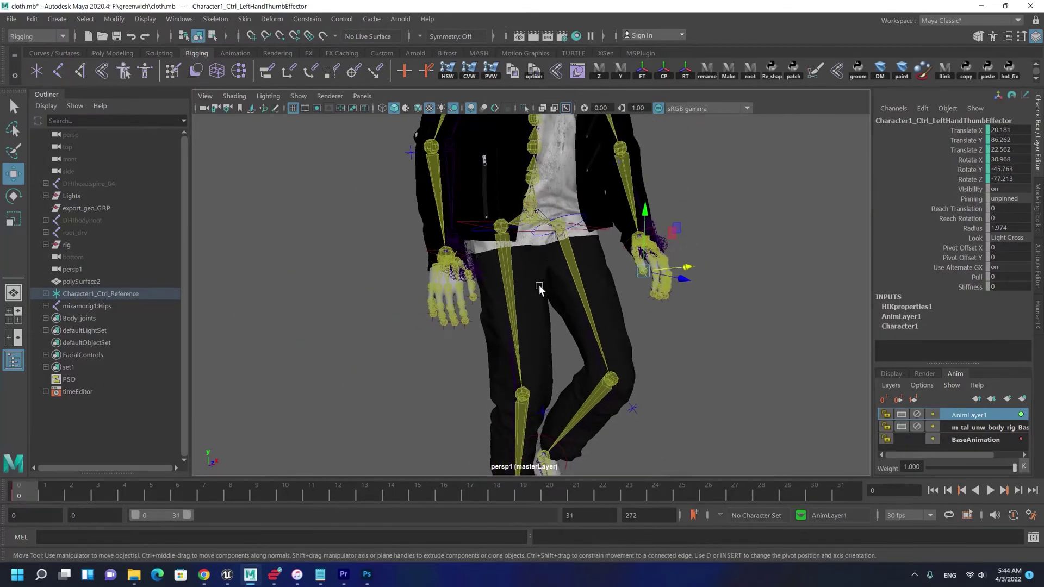
# Play back the walk and scrub its opening frames to check how the fingers of both hands change.
pyautogui.keyDown('alt'); pyautogui.moveTo(343, 358); pyautogui.dragTo(394, 375); pyautogui.keyUp('alt')
pyautogui.keyDown('alt'); pyautogui.moveTo(394, 375); pyautogui.dragTo(355, 367, button='right'); pyautogui.keyUp('alt')
pyautogui.hotkey('alt', 'v')
pyautogui.hotkey('alt', 'v')
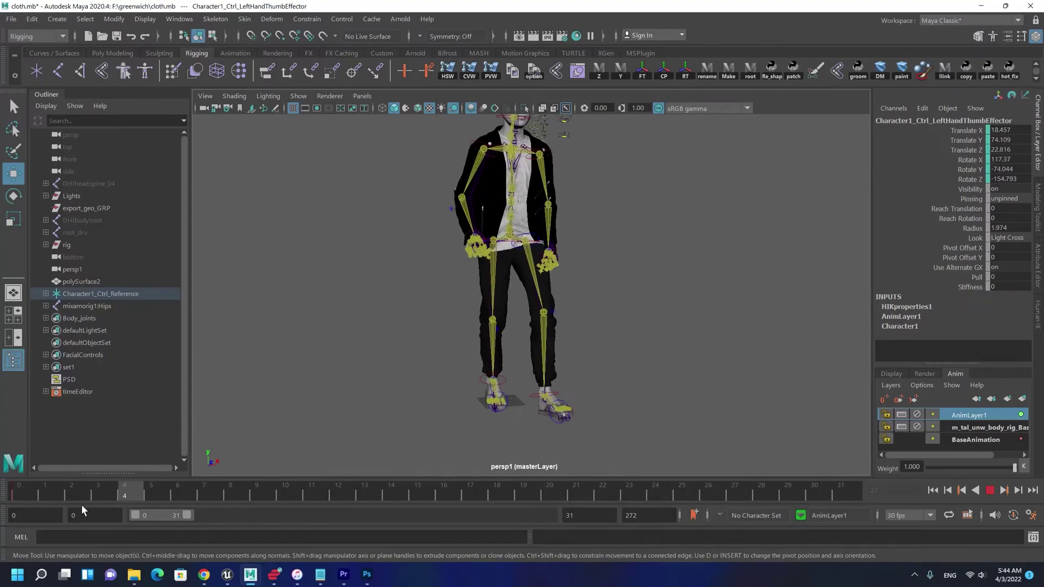
pyautogui.moveTo(287, 499); pyautogui.dragTo(18, 522)
pyautogui.keyDown('alt'); pyautogui.moveTo(353, 403); pyautogui.dragTo(533, 435, button='right'); pyautogui.keyUp('alt')
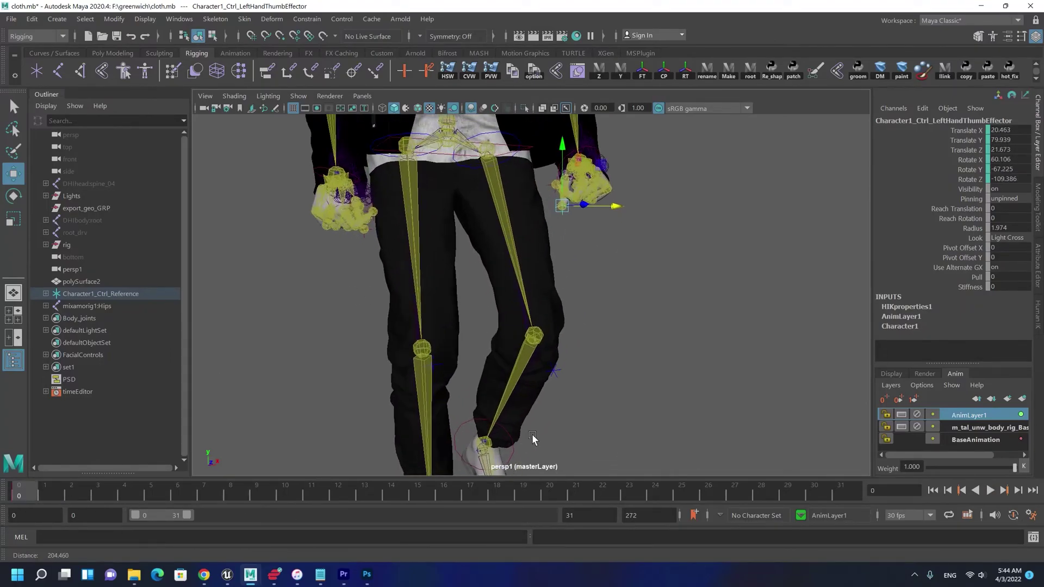
pyautogui.keyDown('alt'); pyautogui.moveTo(381, 261); pyautogui.dragTo(338, 249); pyautogui.keyUp('alt')
pyautogui.keyDown('alt'); pyautogui.moveTo(338, 249); pyautogui.dragTo(380, 279, button='middle'); pyautogui.keyUp('alt')
pyautogui.keyDown('alt'); pyautogui.moveTo(380, 280); pyautogui.dragTo(478, 299, button='right'); pyautogui.keyUp('alt')
pyautogui.keyDown('alt'); pyautogui.moveTo(282, 234); pyautogui.dragTo(351, 226, button='middle'); pyautogui.keyUp('alt')
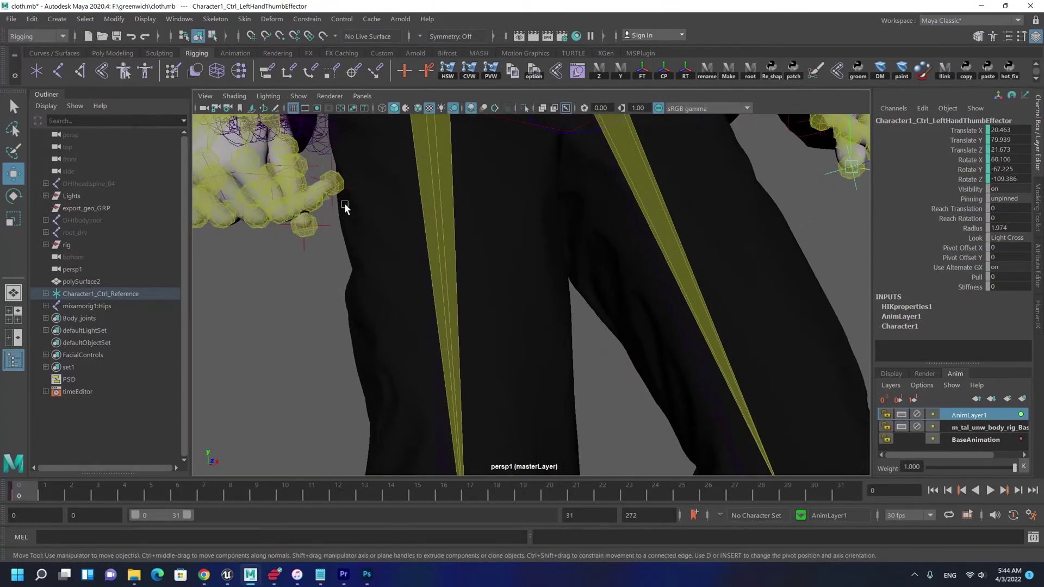
pyautogui.hotkey('alt', 'v')
pyautogui.moveTo(70, 491); pyautogui.dragTo(15, 491)
pyautogui.keyDown('alt'); pyautogui.moveTo(326, 348); pyautogui.dragTo(229, 381, button='right'); pyautogui.keyUp('alt')
# Delete the right index fingertip effector's key at frame 4.
pyautogui.hotkey('alt', 'v')
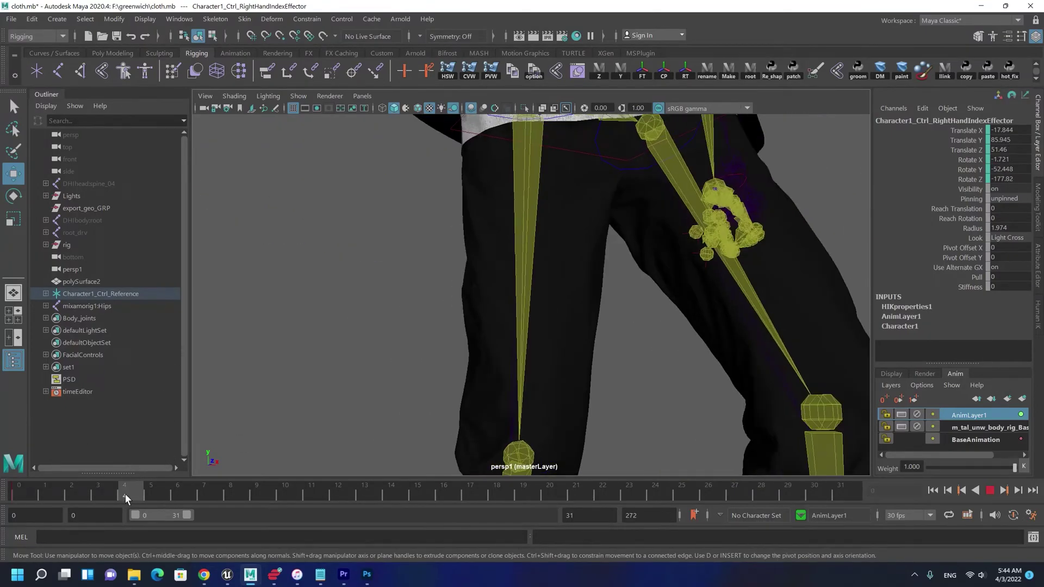
pyautogui.click(130, 493)
pyautogui.keyDown('alt'); pyautogui.moveTo(562, 233); pyautogui.dragTo(407, 236, button='right'); pyautogui.keyUp('alt')
pyautogui.keyDown('alt'); pyautogui.moveTo(407, 236); pyautogui.dragTo(311, 310, button='middle'); pyautogui.keyUp('alt')
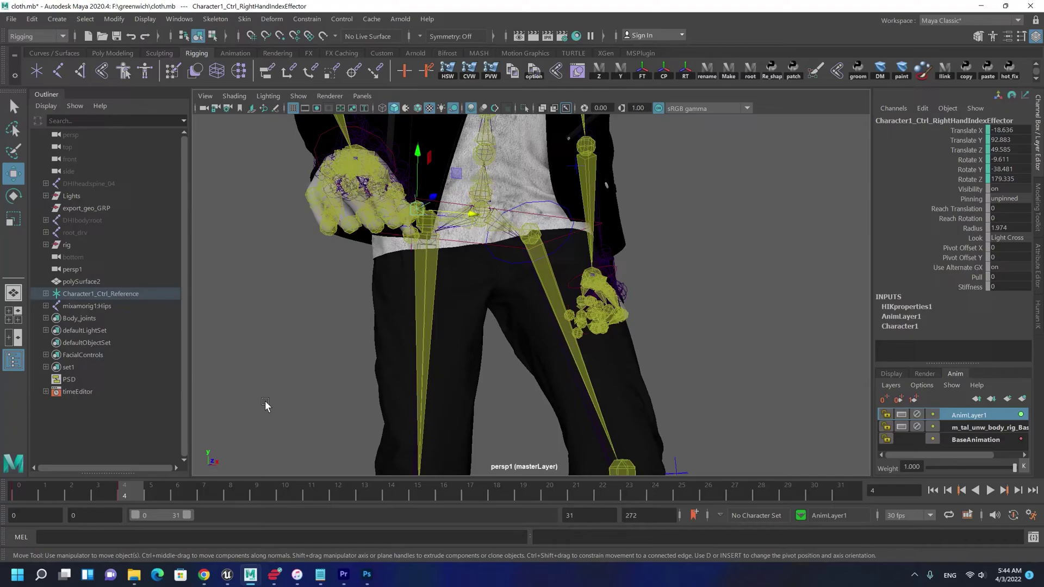
pyautogui.hotkey('alt', 'v')
pyautogui.moveTo(0, 495); pyautogui.dragTo(122, 499)
pyautogui.rightClick(131, 494)
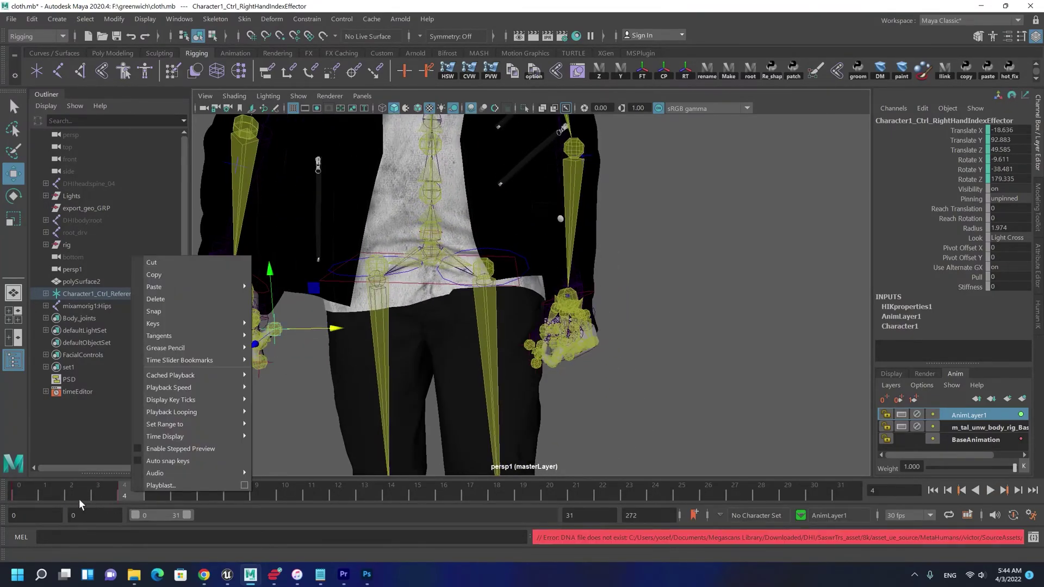
pyautogui.click(186, 302)
pyautogui.keyDown('alt'); pyautogui.moveTo(361, 345); pyautogui.dragTo(373, 324, button='middle'); pyautogui.keyUp('alt')
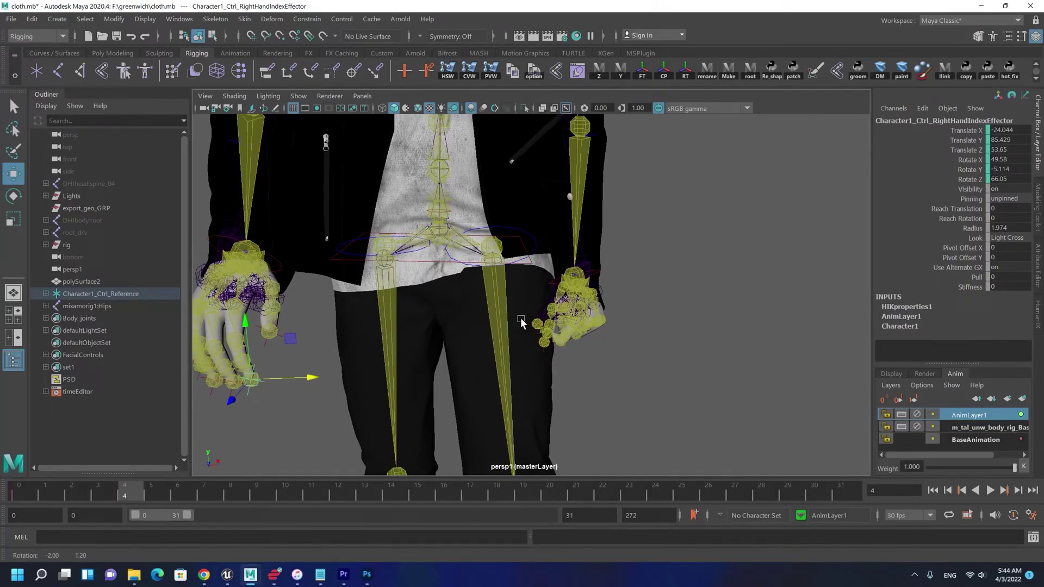
# Delete the left thumb effector's key at frame 4.
pyautogui.scroll(3, 559, 359)
pyautogui.click(556, 363)
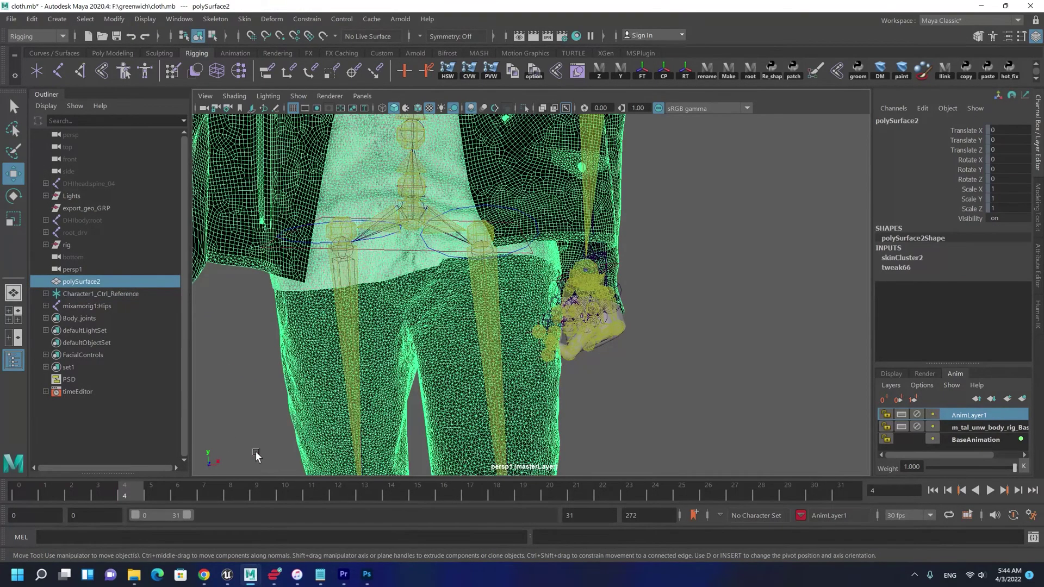
pyautogui.click(549, 354)
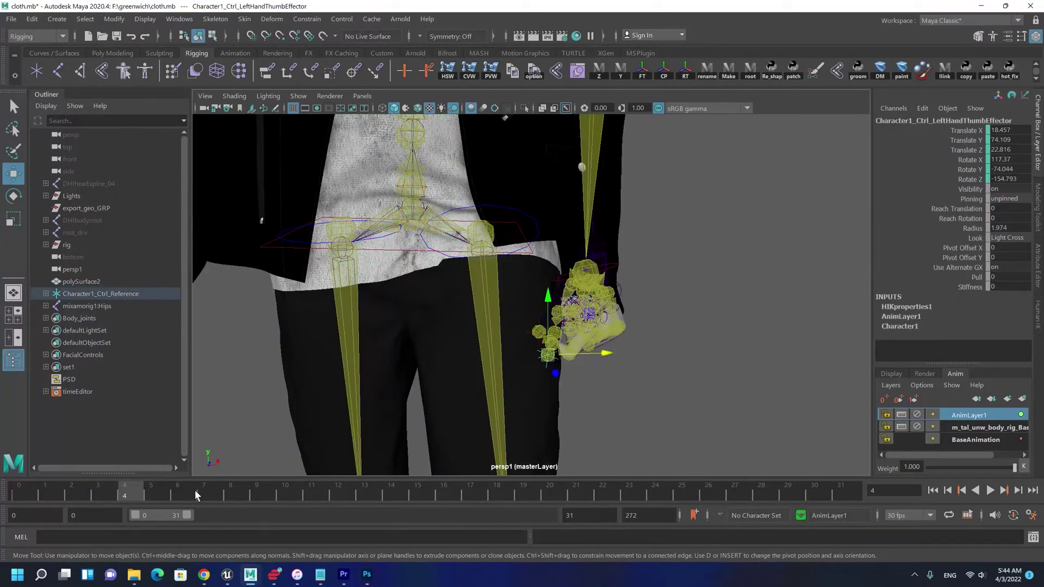
pyautogui.hotkey('alt', 'v')
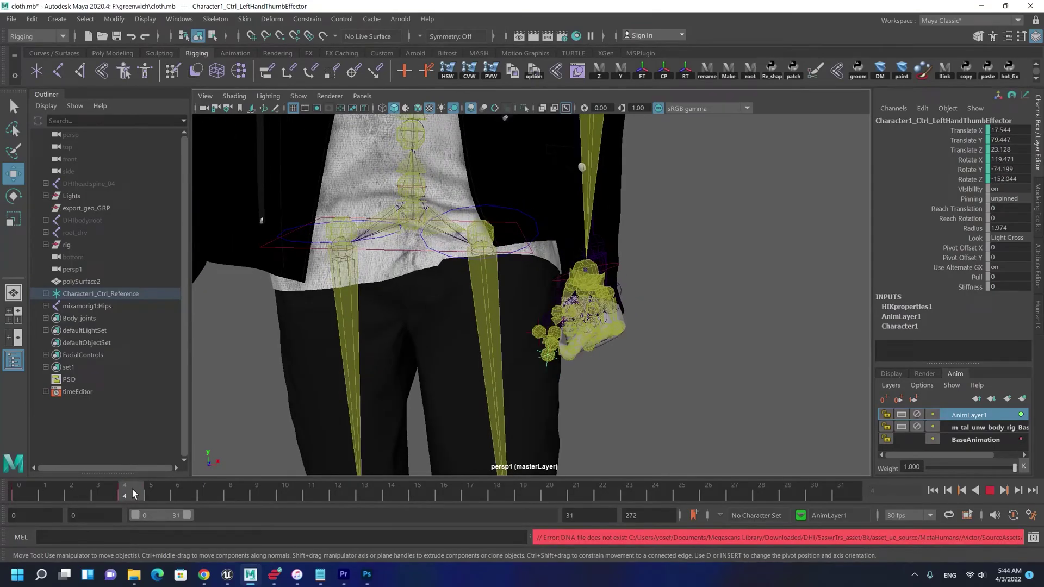
pyautogui.rightClick(137, 489)
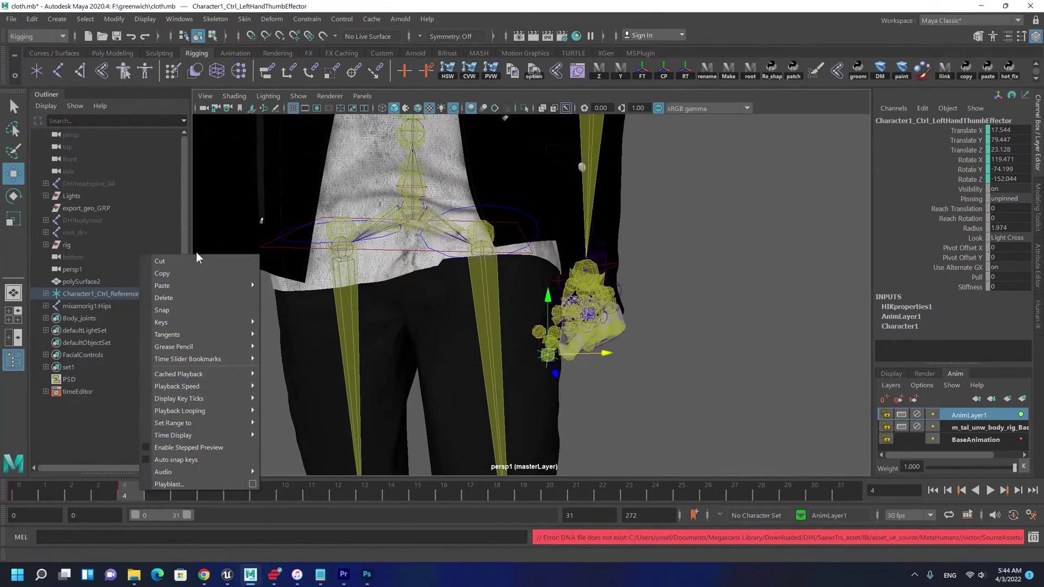
pyautogui.click(185, 294)
# Play back the full walk and check the hands and jacket from the side and front.
pyautogui.hotkey('alt', 'v')
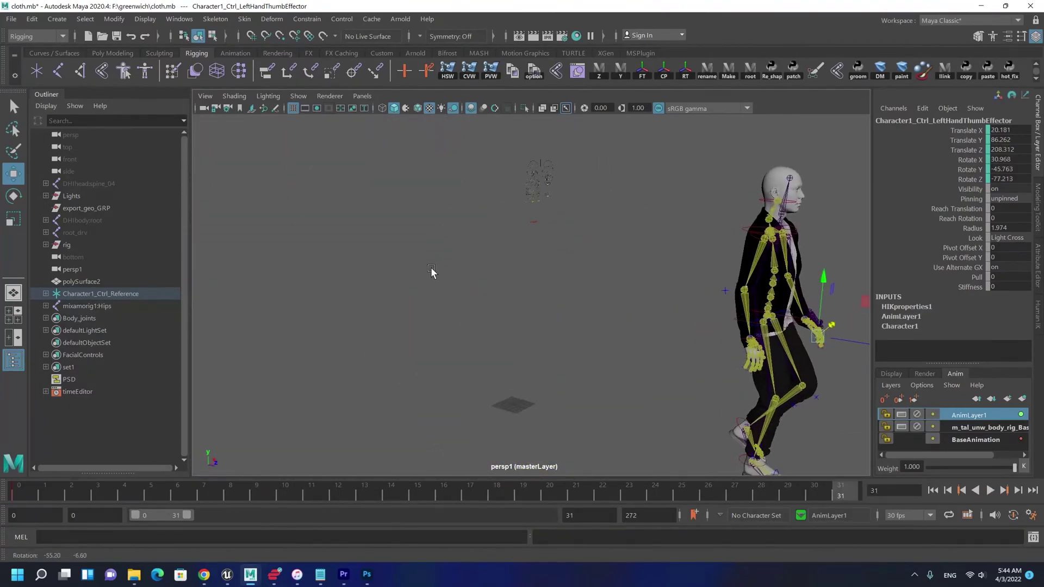
pyautogui.keyDown('alt'); pyautogui.moveTo(564, 170); pyautogui.dragTo(522, 166); pyautogui.keyUp('alt')
pyautogui.hotkey('alt', 'v')
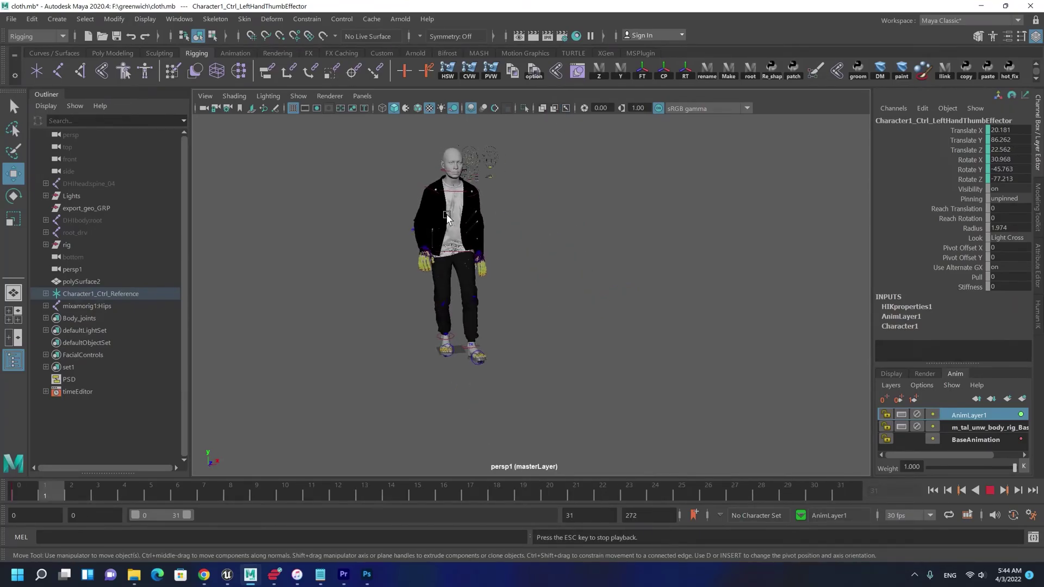
pyautogui.press('Escape')
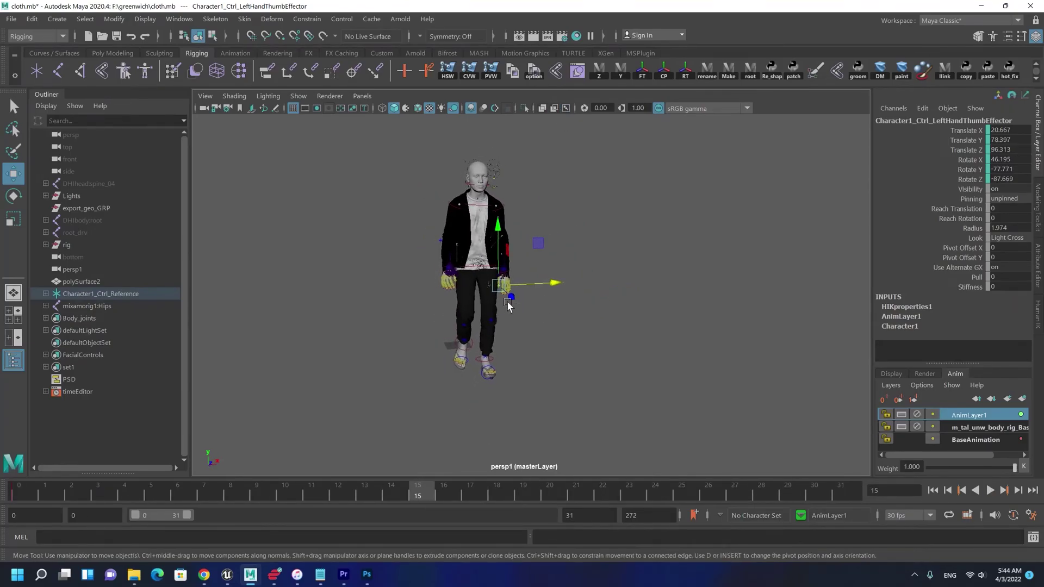
# Select the clothing mesh polySurface2 and export the selection as FBX, overwriting jacket.fbx in F:\greenwich.
pyautogui.press('q')
pyautogui.click(453, 238)
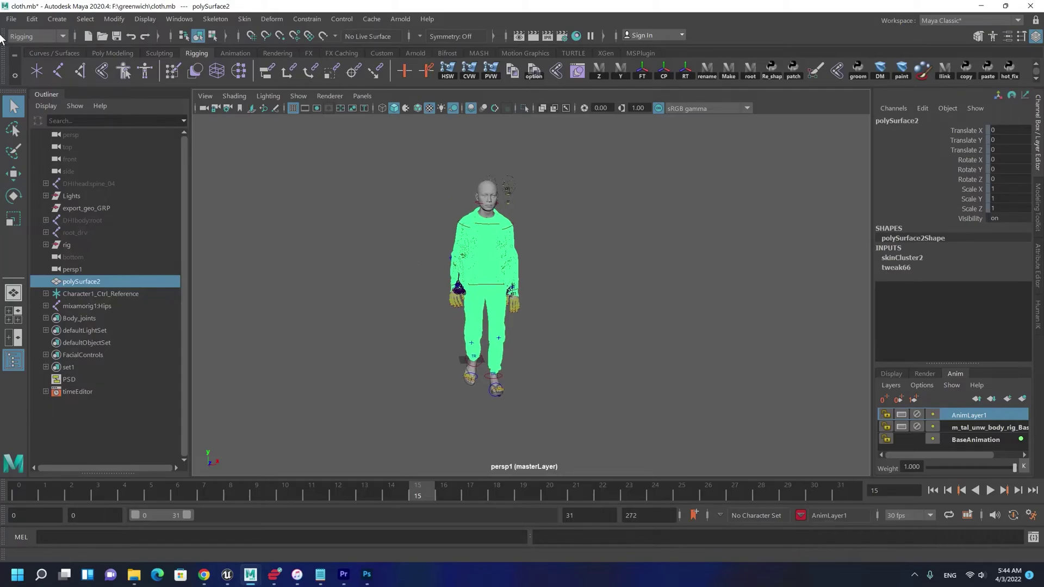
pyautogui.keyDown('alt'); pyautogui.moveTo(303, 234); pyautogui.dragTo(394, 303); pyautogui.keyUp('alt')
pyautogui.scroll(5, 394, 302)
pyautogui.keyDown('alt'); pyautogui.moveTo(340, 250); pyautogui.dragTo(357, 261, button='middle'); pyautogui.keyUp('alt')
pyautogui.click(12, 19)
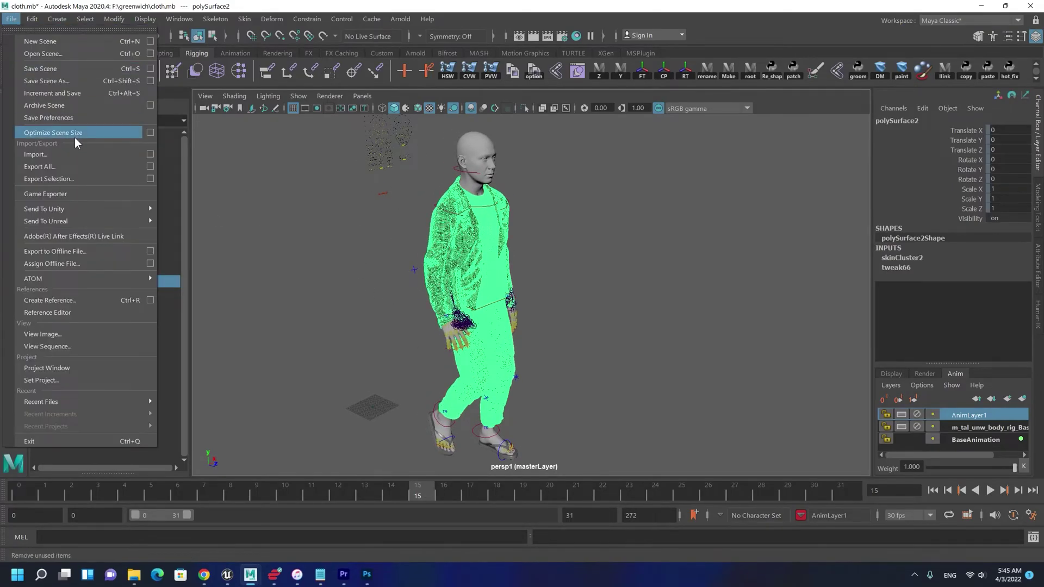
pyautogui.click(63, 179)
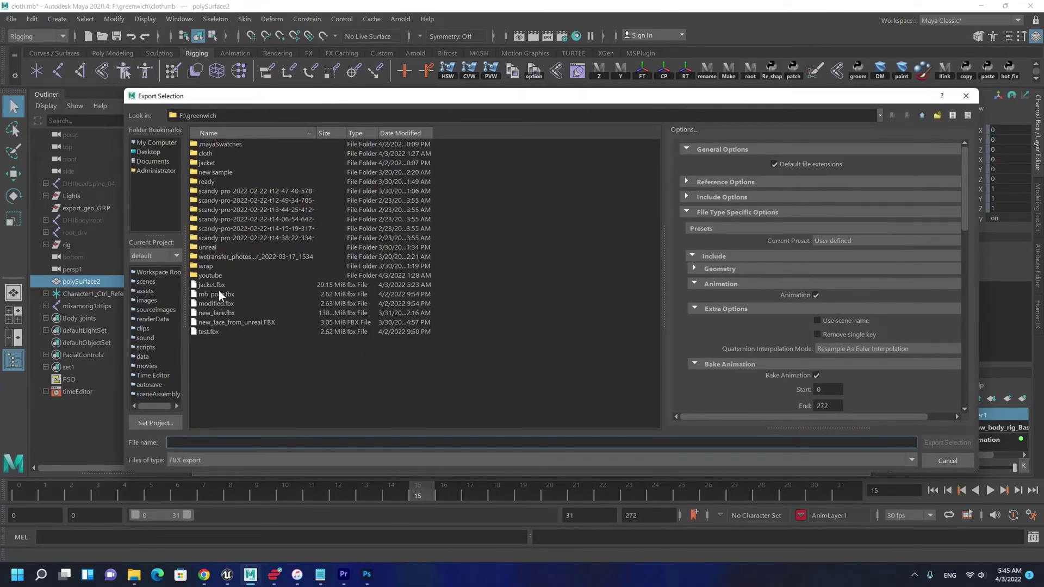
pyautogui.doubleClick(218, 284)
pyautogui.click(519, 298)
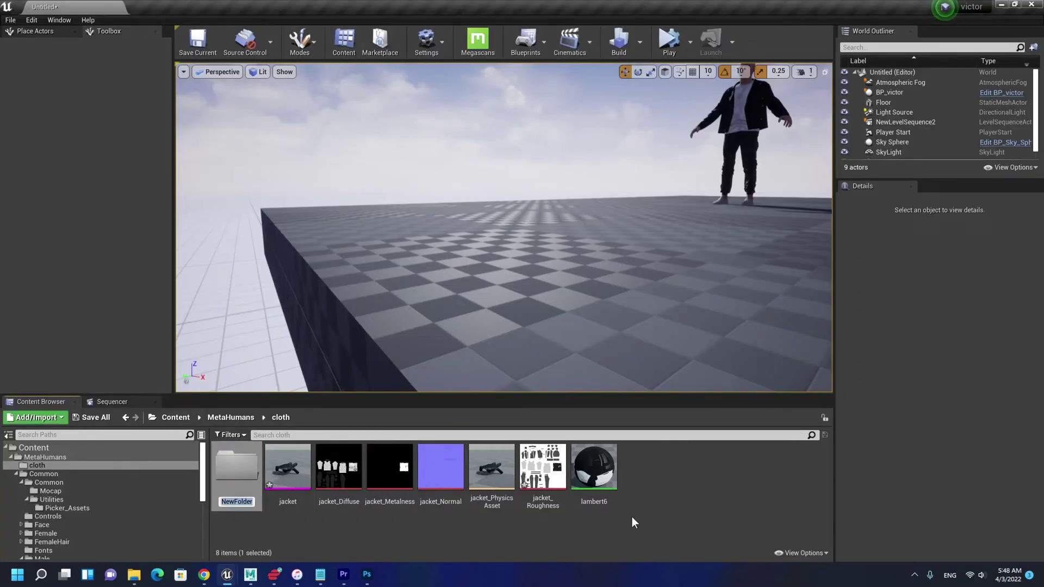
# Switch to Unreal Engine, name the new folder inside the MetaHumans cloth folder cloth2, and open it.
pyautogui.write('cloth2')
pyautogui.press('Return')
pyautogui.press('Return')
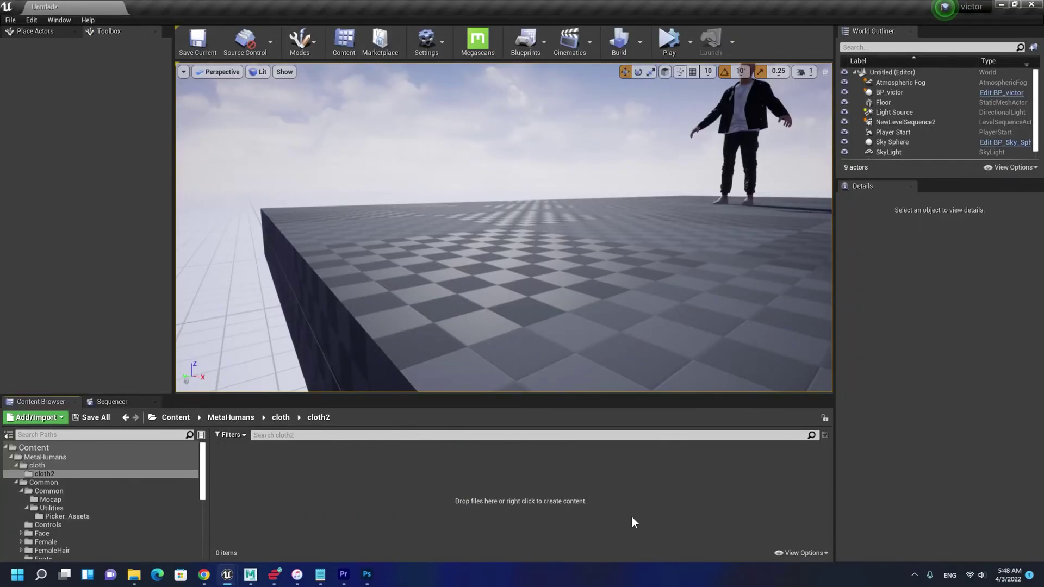
# Import jacket.fbx from the greenwich folder into cloth2 as a skeletal mesh with animations, using the metahuman_base_skel skeleton.
pyautogui.rightClick(631, 516)
pyautogui.click(707, 220)
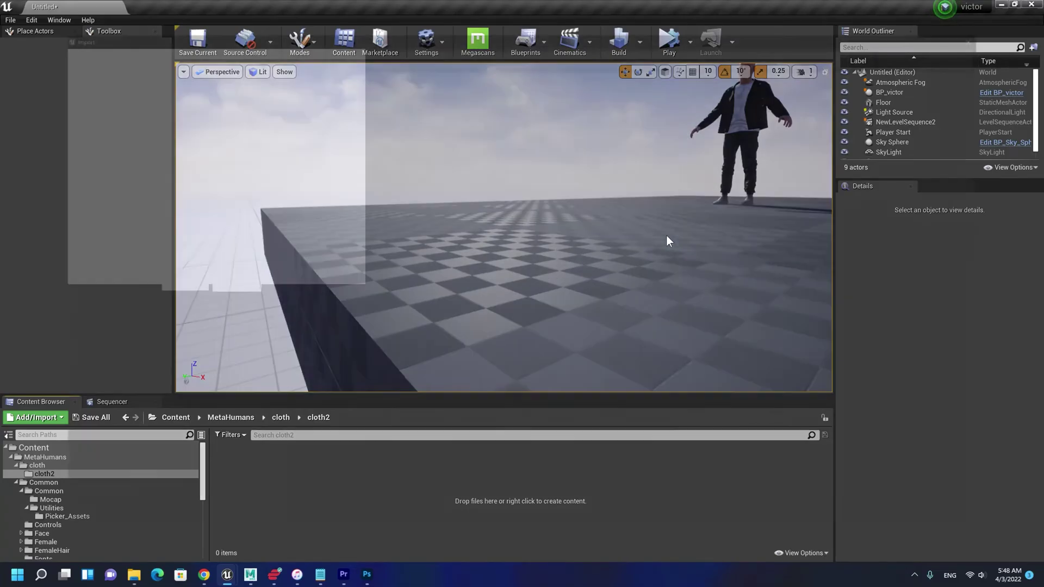
pyautogui.scroll(-6, 207, 358)
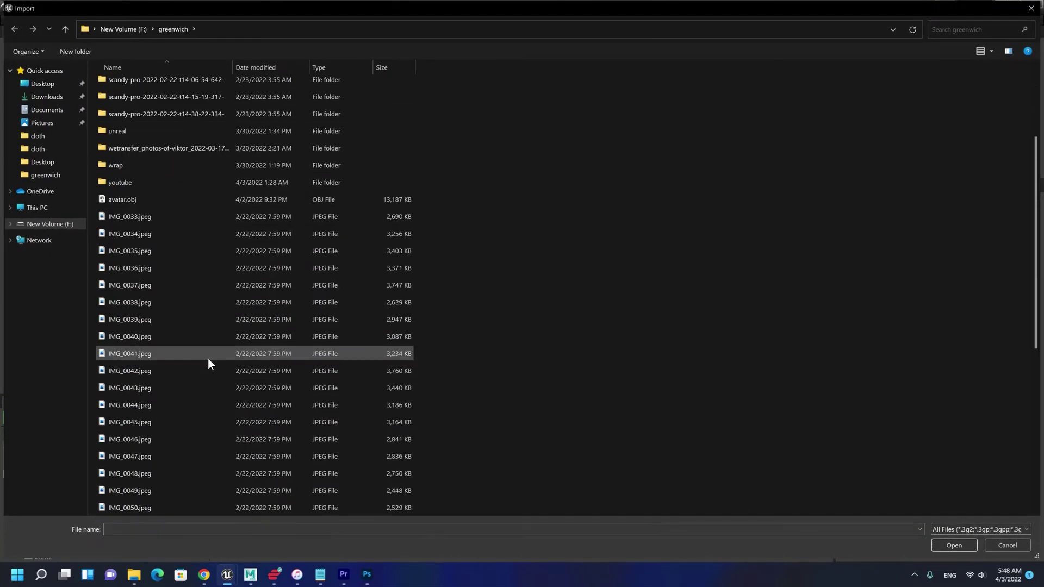
pyautogui.press('j')
pyautogui.press('Return')
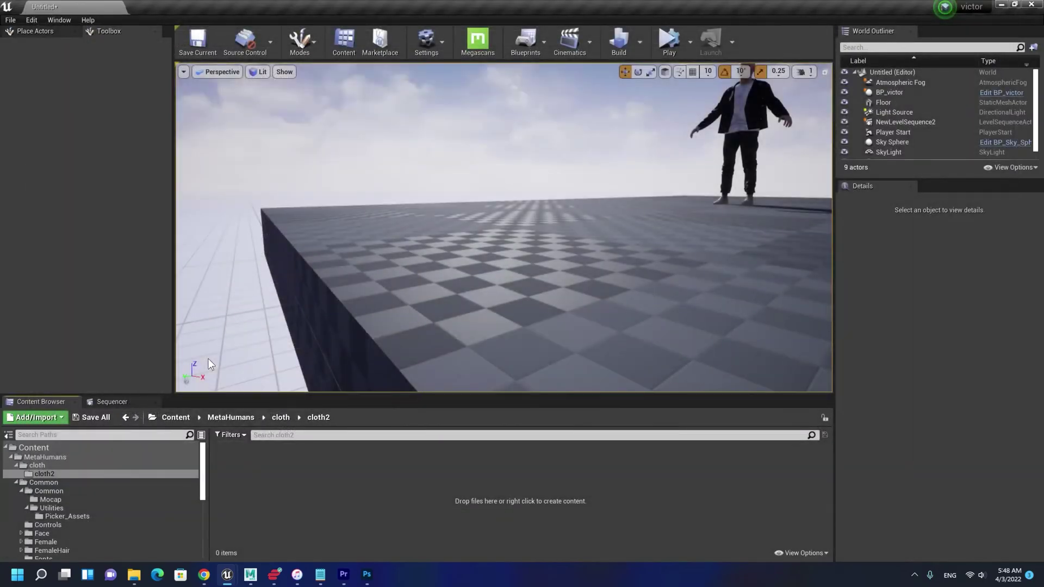
pyautogui.click(580, 198)
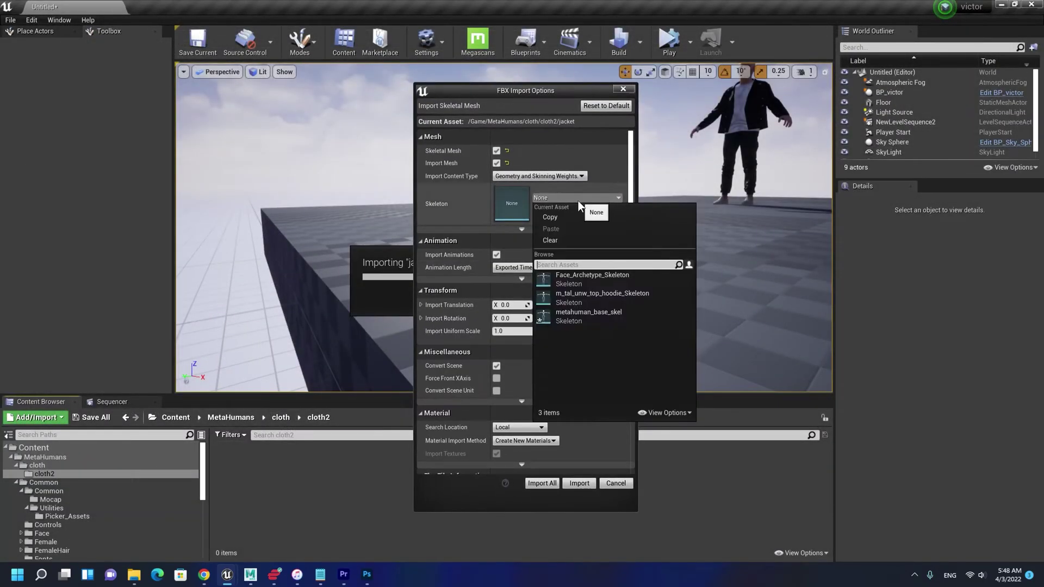
pyautogui.click(590, 320)
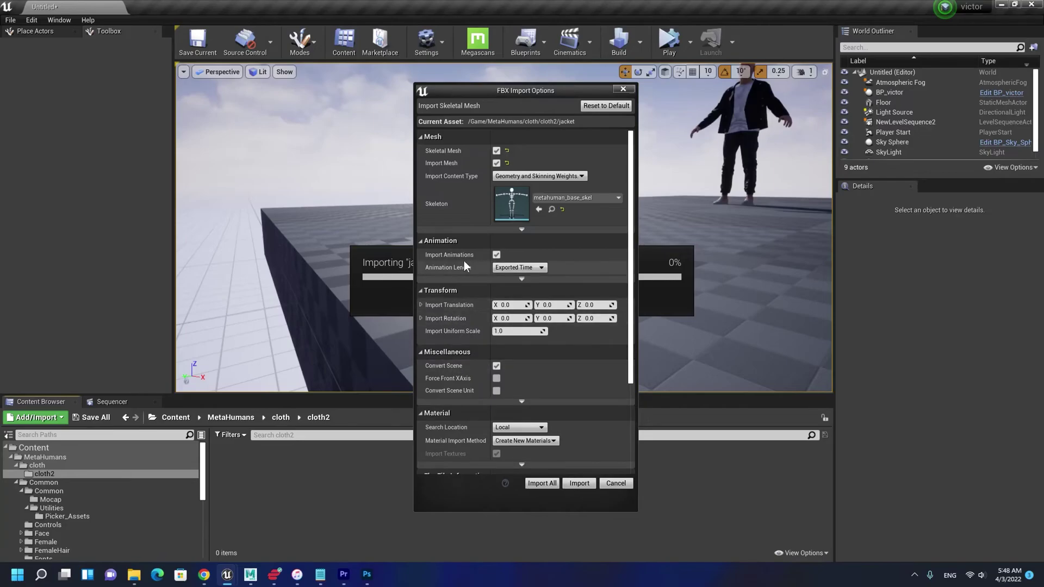
pyautogui.click(578, 483)
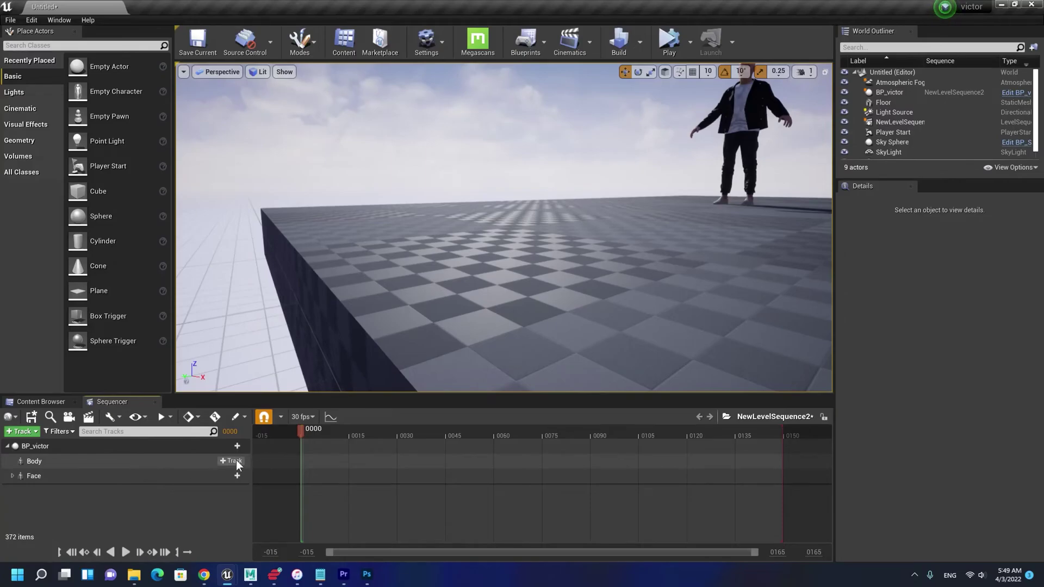
pyautogui.click(236, 460)
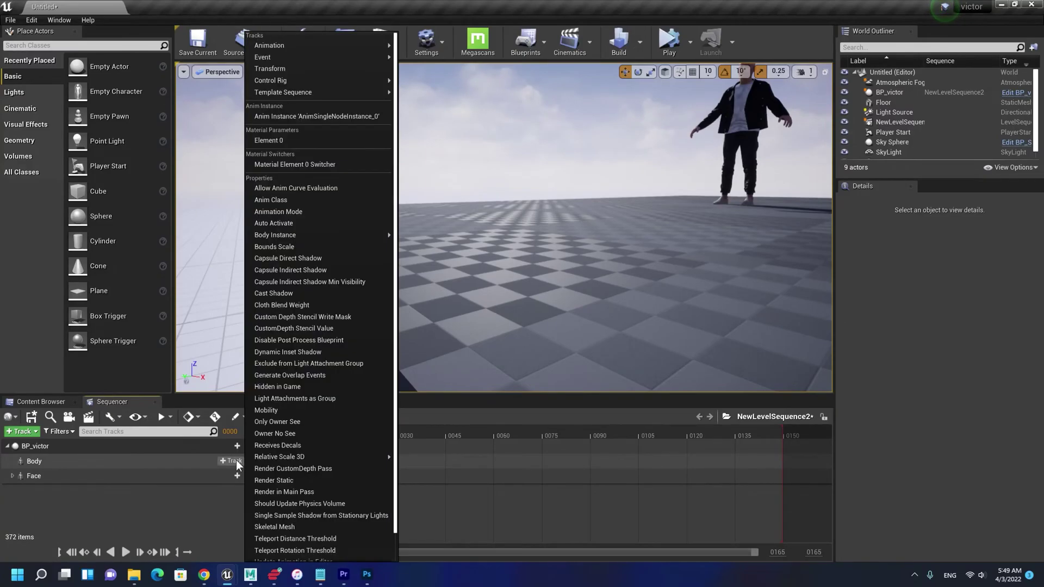
pyautogui.moveTo(305, 45)
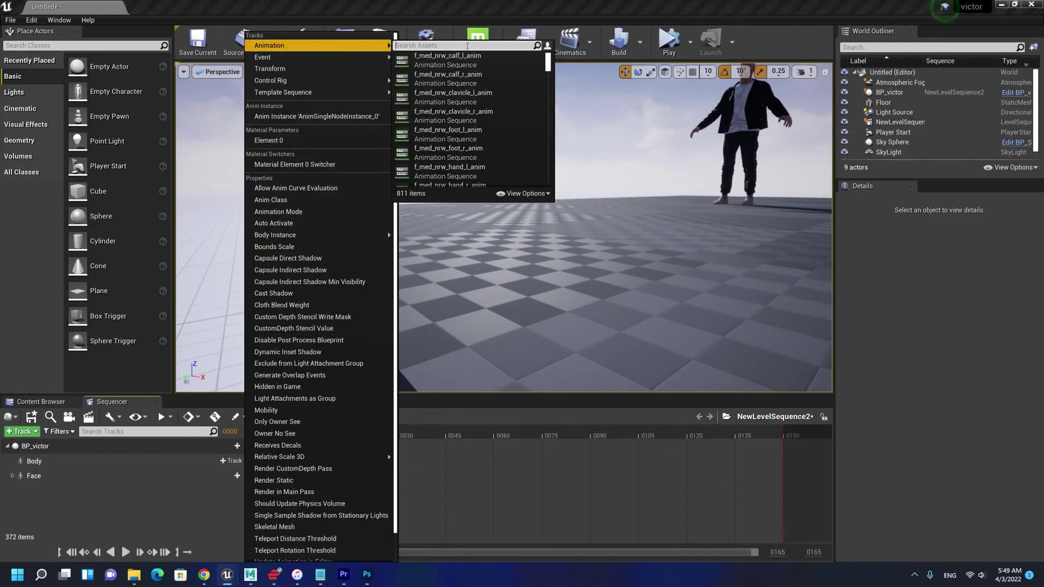
pyautogui.write('ja')
pyautogui.click(434, 57)
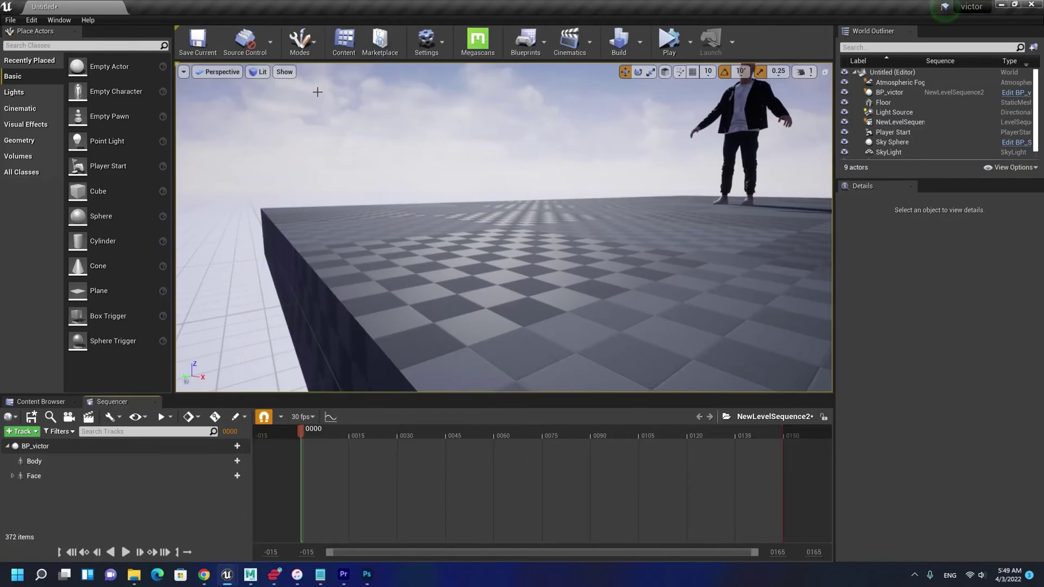
# Add the jacket_Anim animation sequence to BP_victor's Body track in NewLevelSequence2.
pyautogui.click(236, 461)
pyautogui.moveTo(375, 45)
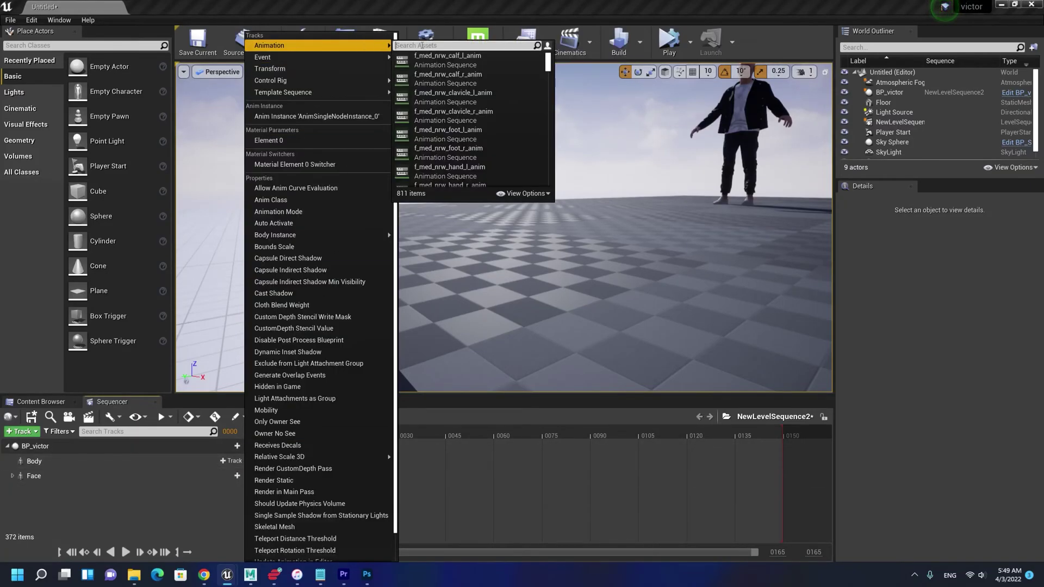
pyautogui.write('ja')
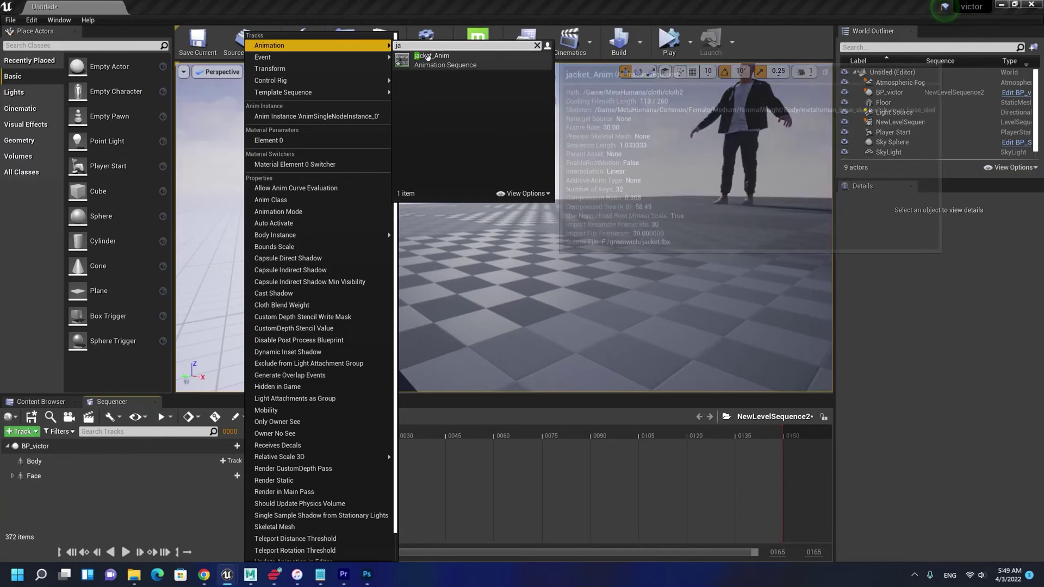
pyautogui.click(429, 57)
# Scrub the walk to frame 16 and examine the character's clothing, head and face from several angles.
pyautogui.moveTo(556, 227); pyautogui.dragTo(662, 190, button='right')
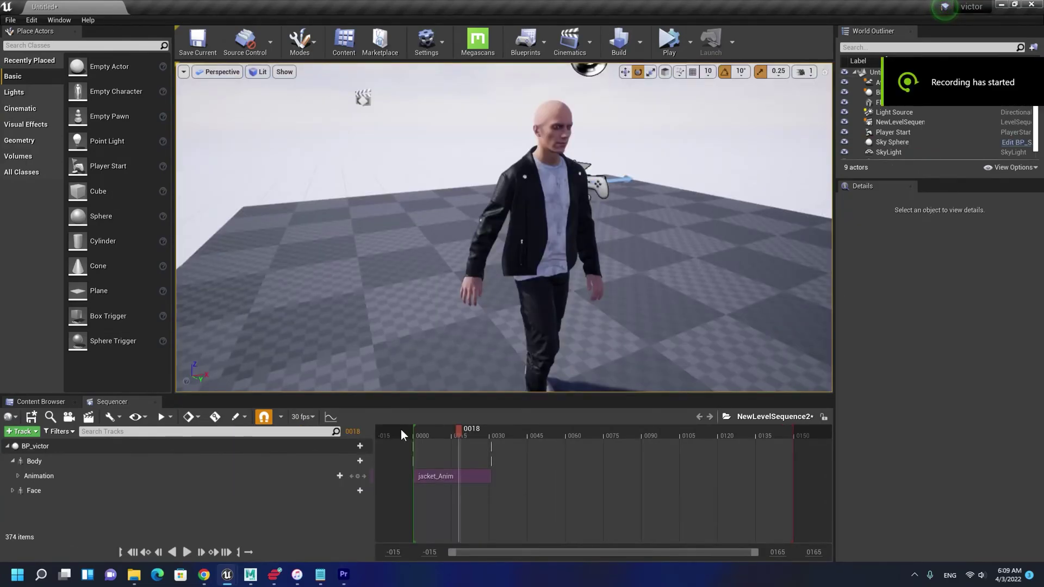
pyautogui.moveTo(451, 432); pyautogui.dragTo(454, 460)
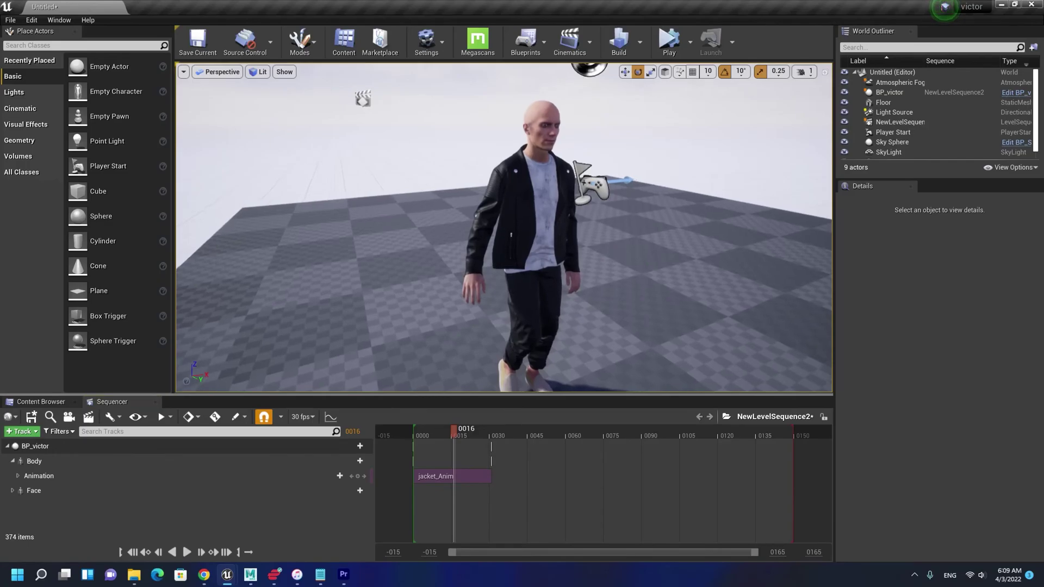
pyautogui.press('w')
pyautogui.moveTo(503, 228); pyautogui.dragTo(405, 222, button='right')
pyautogui.press('d')
pyautogui.press('w')
pyautogui.press('s')
pyautogui.press('q')
pyautogui.press('a')
pyautogui.press('w')
pyautogui.press('e')
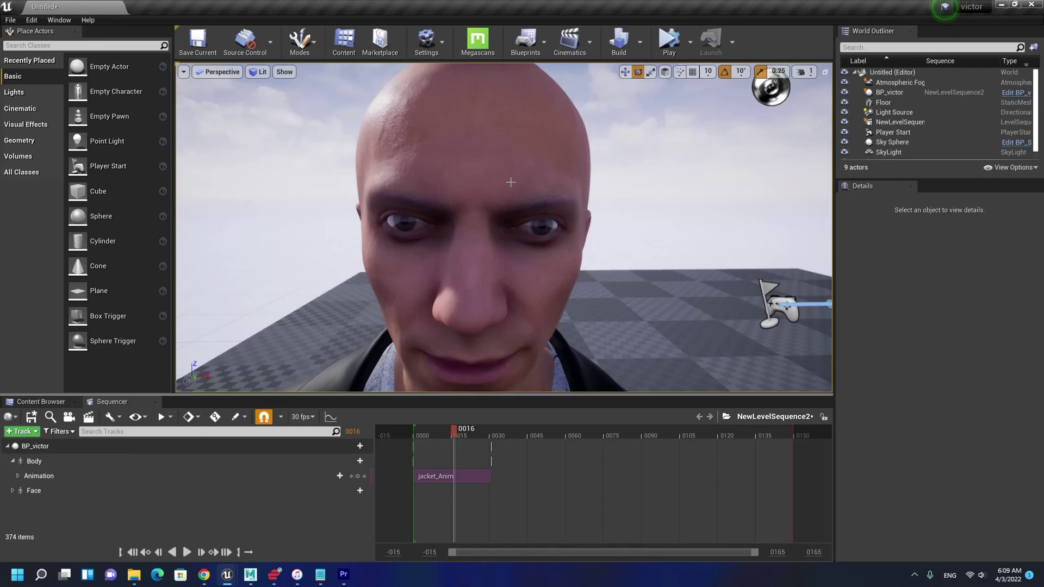
pyautogui.press('s')
pyautogui.moveTo(505, 260)
pyautogui.mouseDown(button='right')
pyautogui.moveTo(477, 240)
pyautogui.moveTo(505, 266)
pyautogui.mouseUp(button='right')
pyautogui.press('d')
pyautogui.press('w')
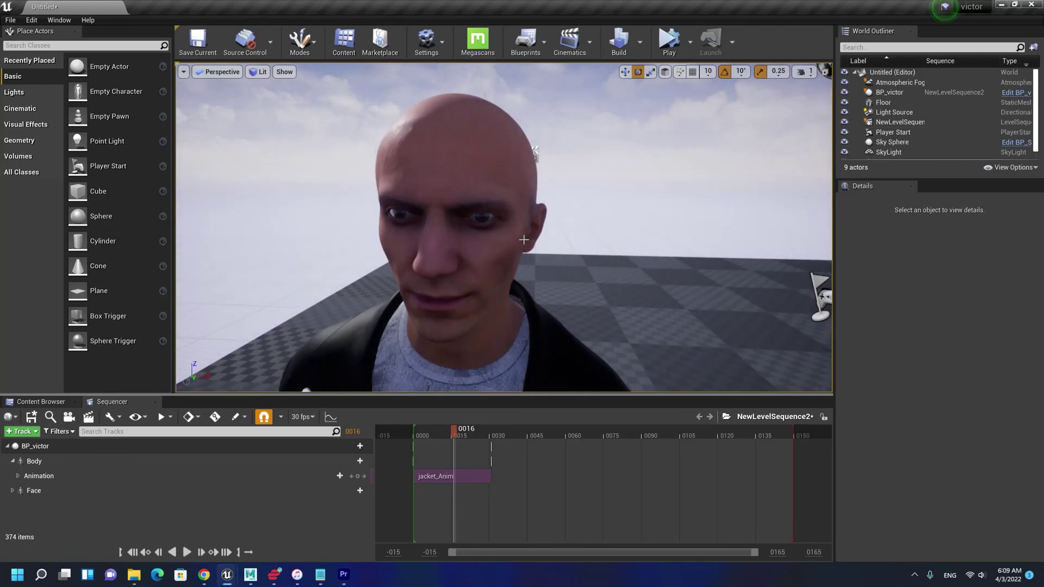